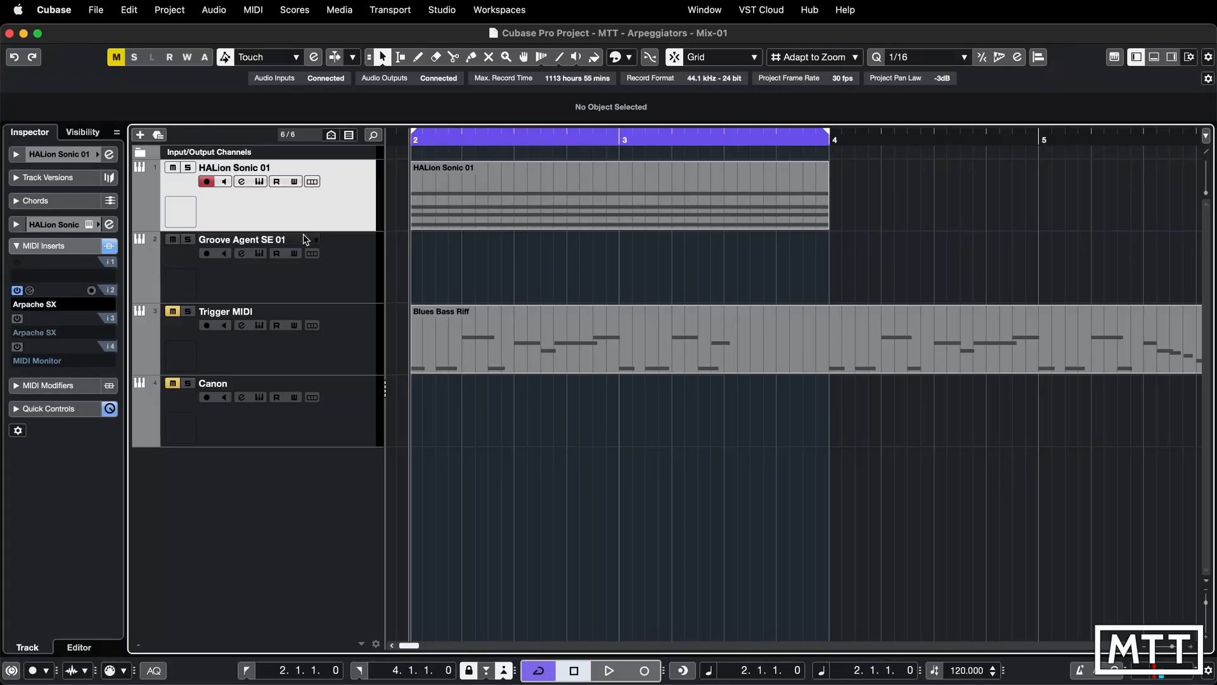
Open the HALion Sonic 01 track's instrument, check its loaded program, and close the instrument window
{"action": "left_click", "coordinate": [259, 181]}
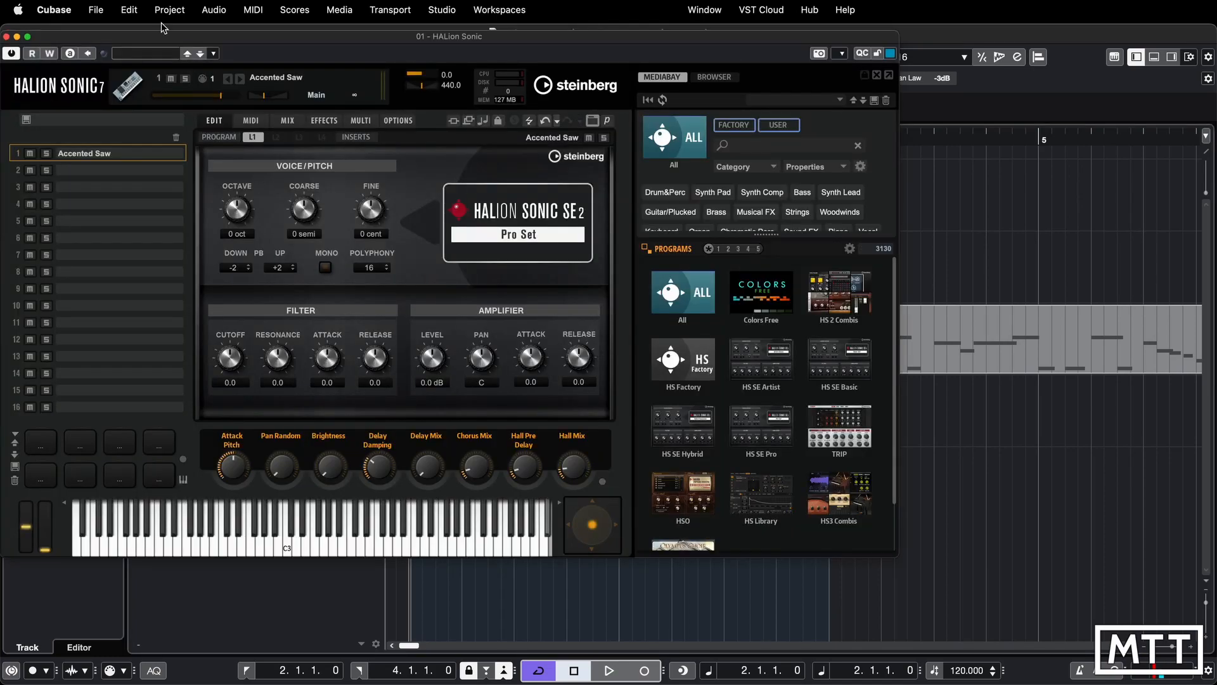
{"action": "left_click_drag", "start_coordinate": [146, 38], "coordinate": [257, 88]}
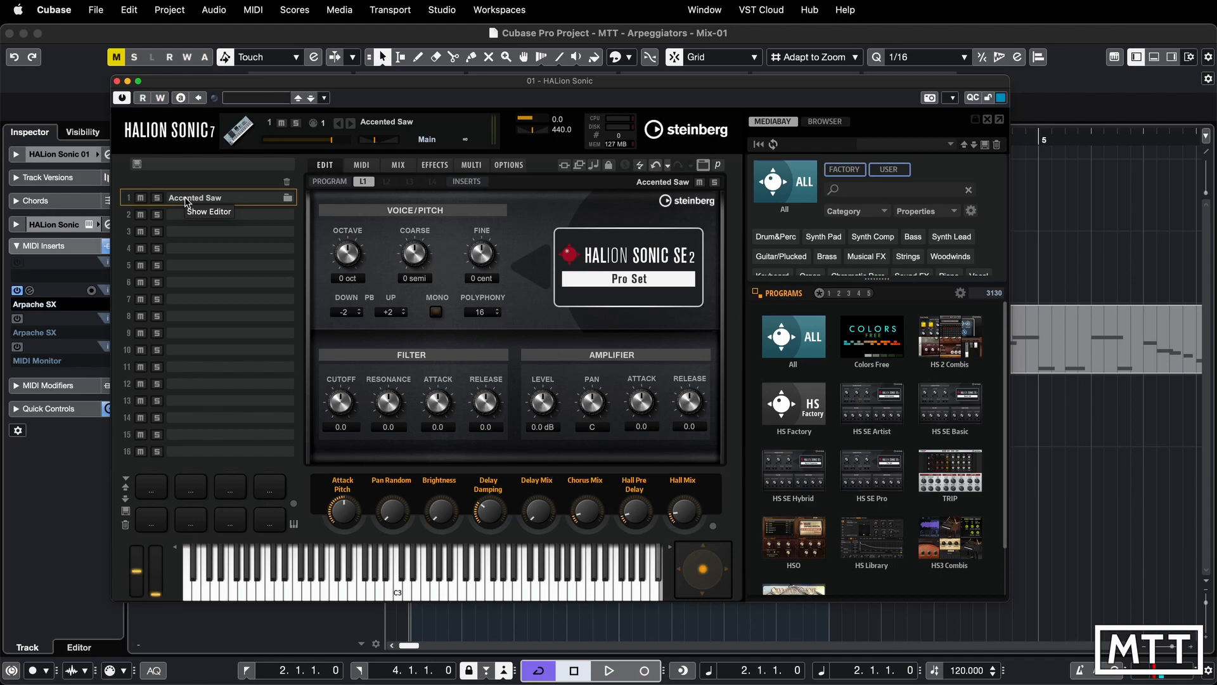
{"action": "left_click", "coordinate": [117, 82]}
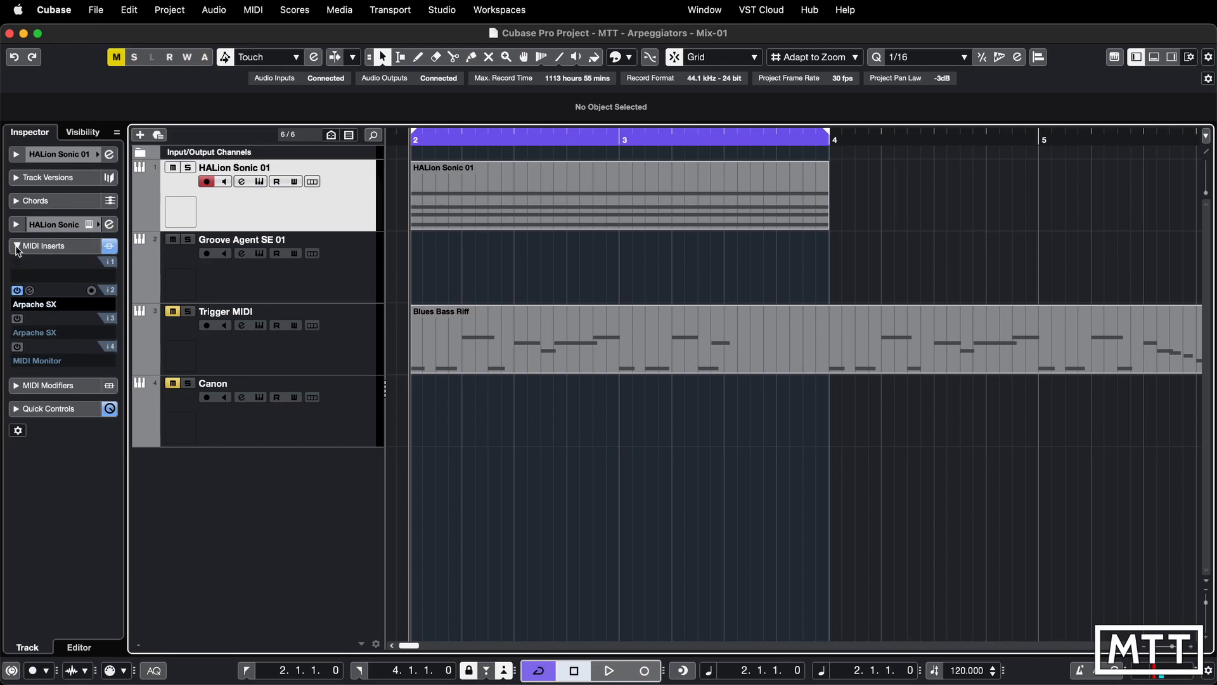
Review the Inspector's section visibility options and the MIDI effects available for the first insert slot of HALion Sonic 01
{"action": "left_click", "coordinate": [18, 431]}
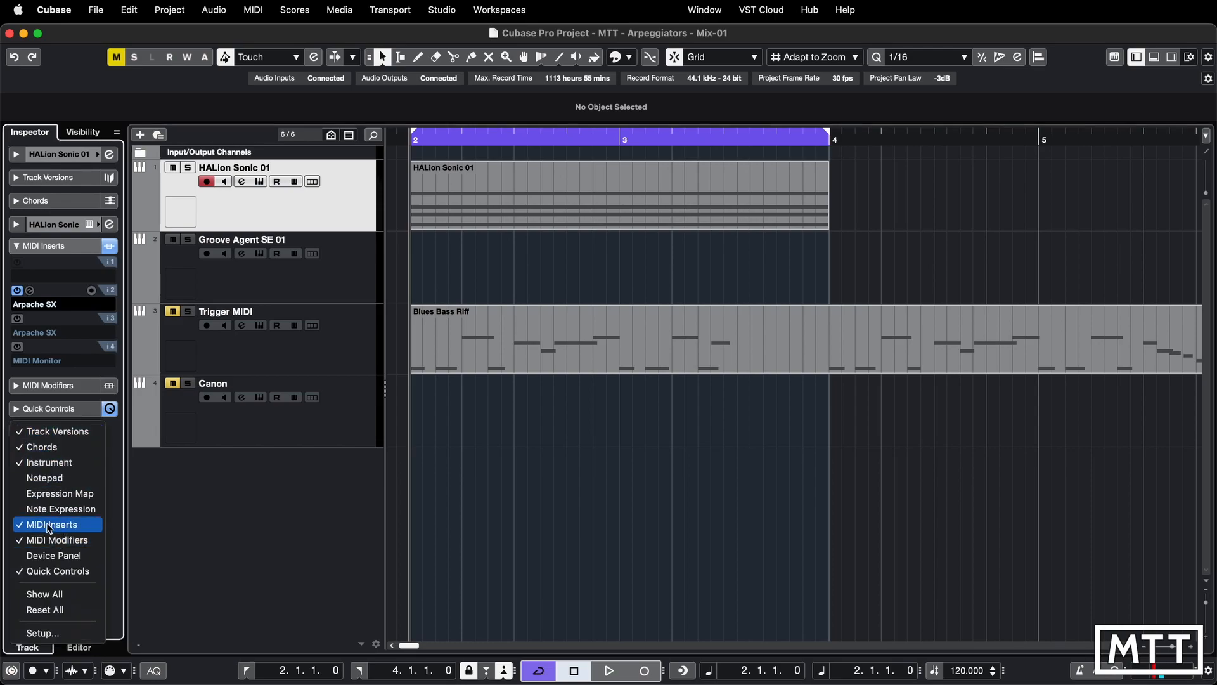
{"action": "left_click", "coordinate": [163, 515]}
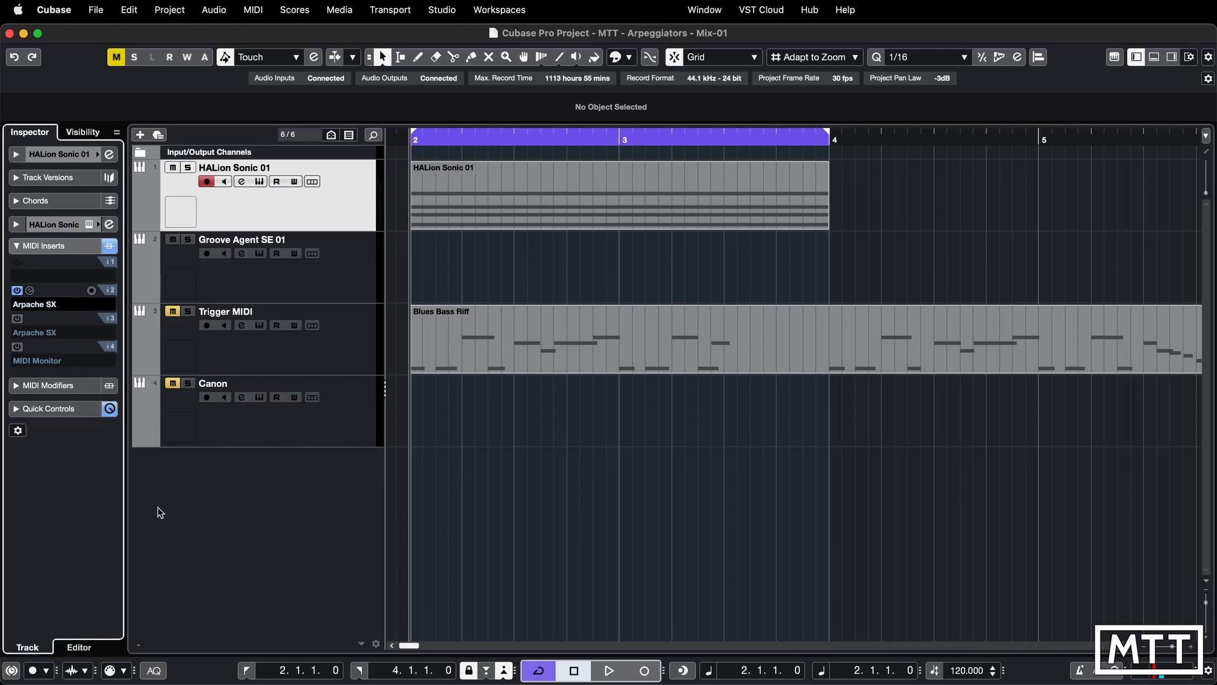
{"action": "left_click", "coordinate": [43, 277]}
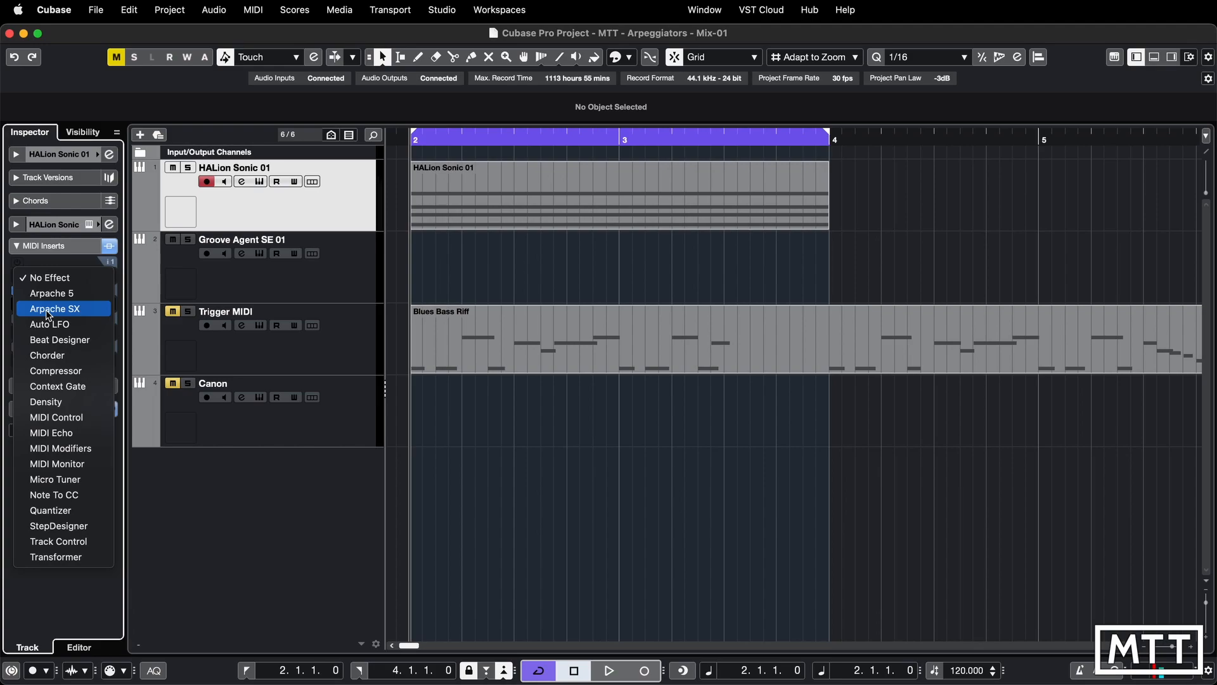
{"action": "left_click", "coordinate": [49, 310]}
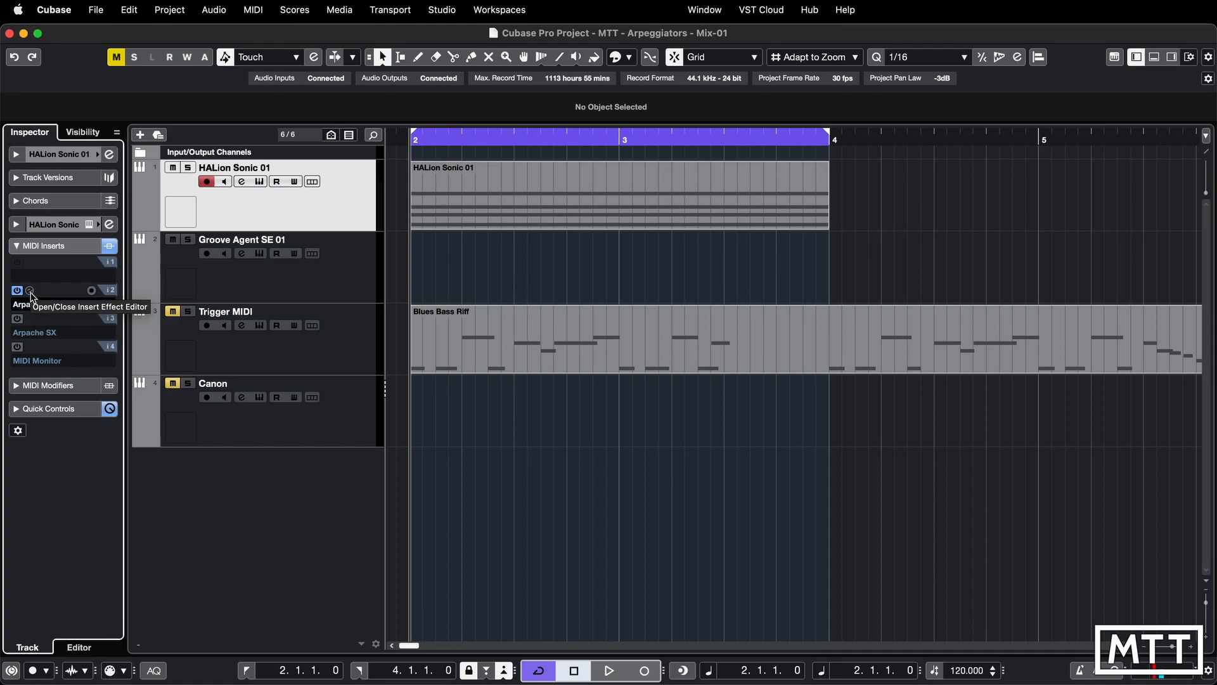
Open the editor of the Arpache SX in MIDI insert slot 2 and enable One Shot Mode
{"action": "left_click", "coordinate": [29, 291]}
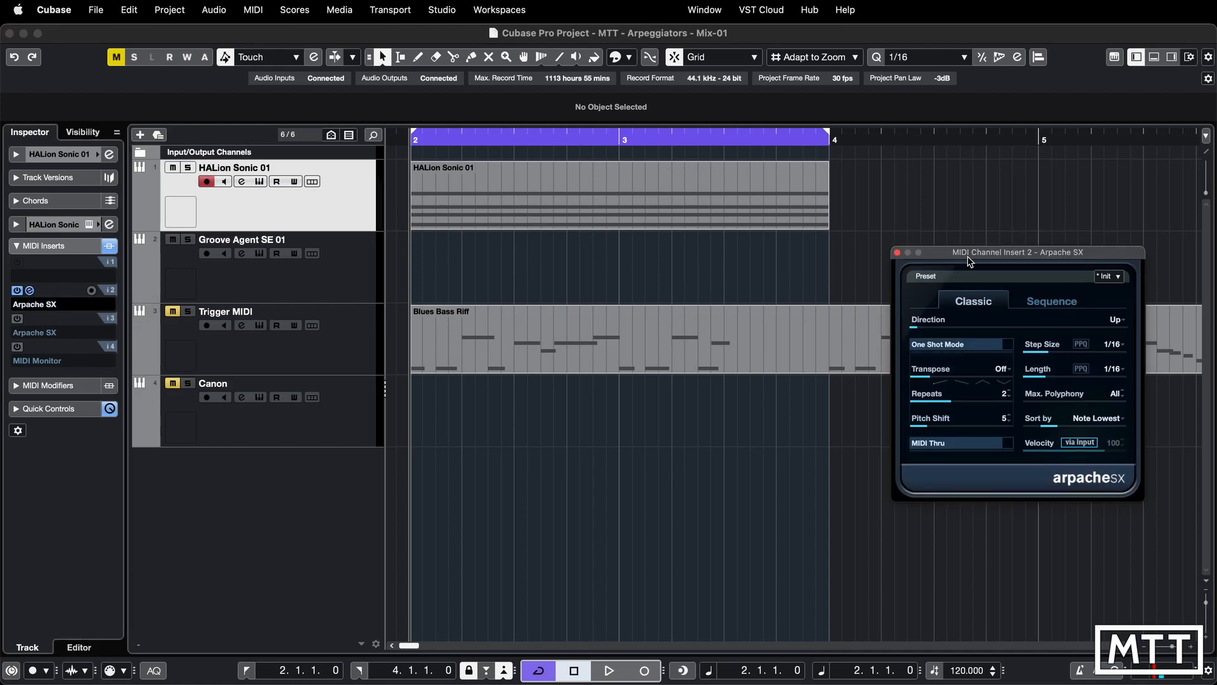
{"action": "left_click_drag", "start_coordinate": [968, 261], "coordinate": [693, 253]}
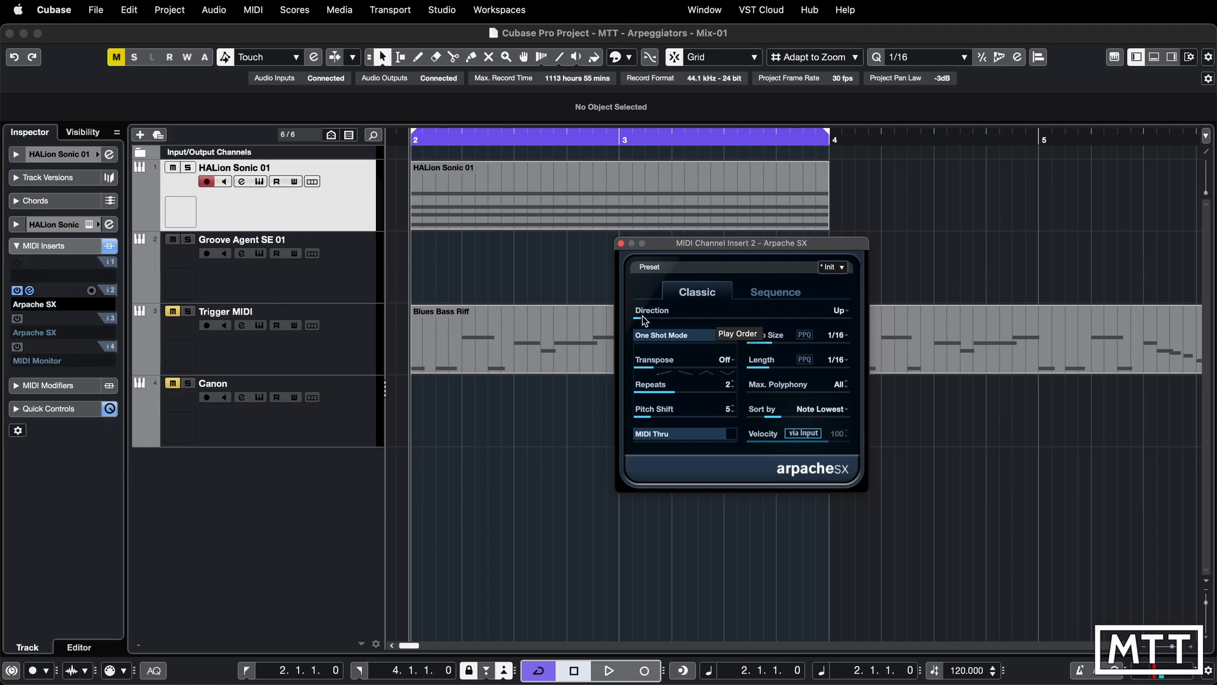
{"action": "left_click", "coordinate": [664, 315]}
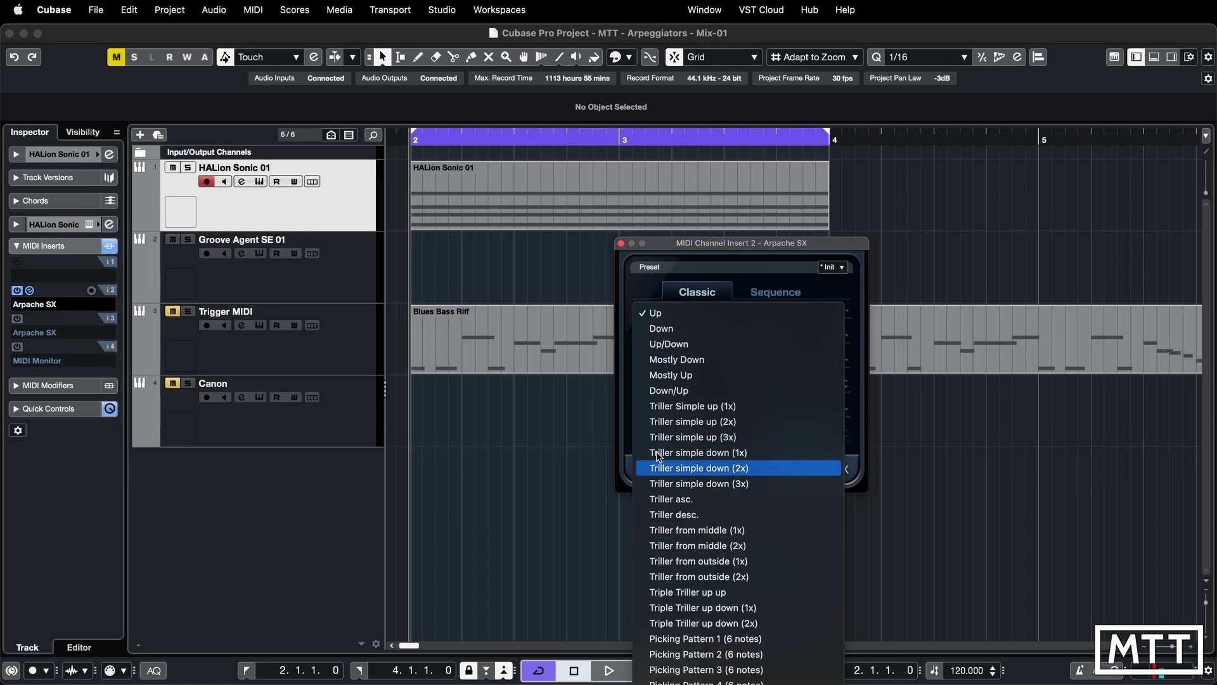
{"action": "left_click", "coordinate": [630, 343]}
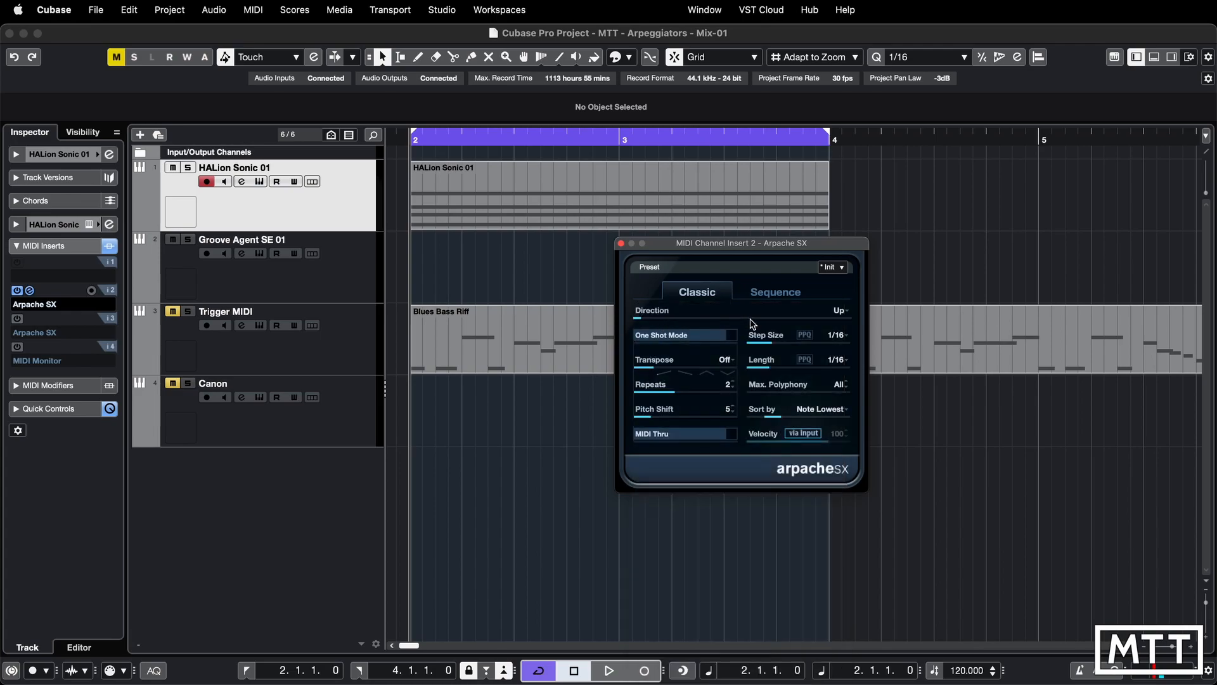
{"action": "left_click", "coordinate": [842, 311]}
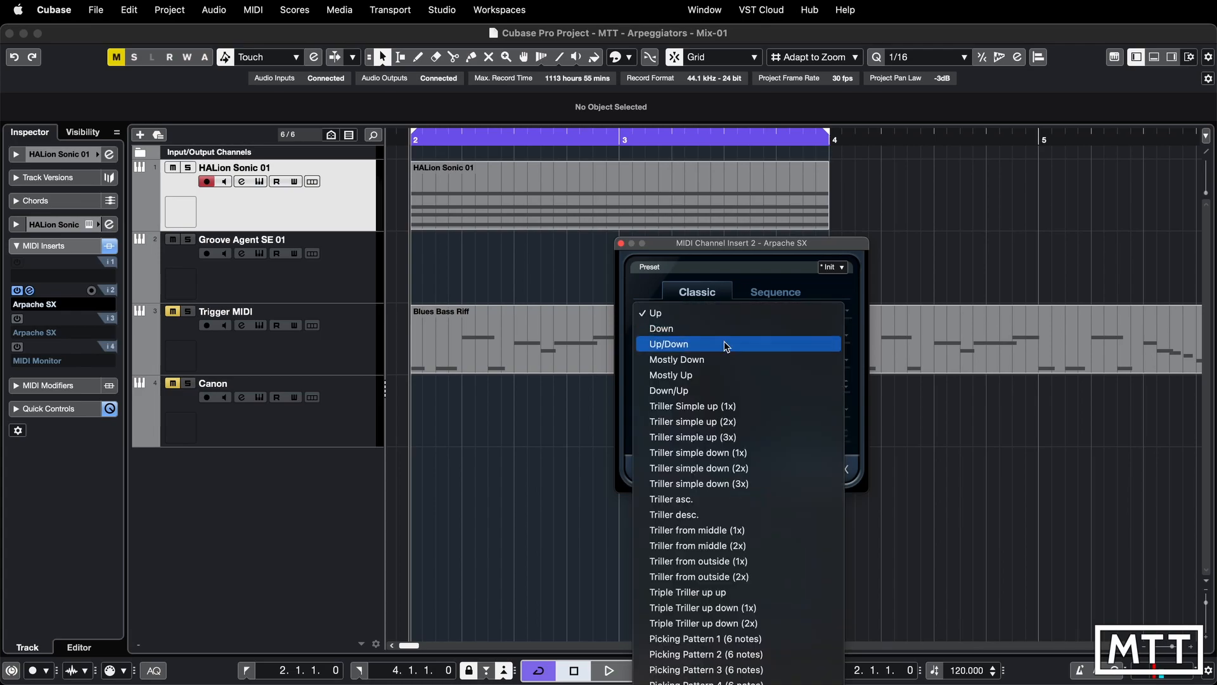
{"action": "left_click", "coordinate": [651, 293]}
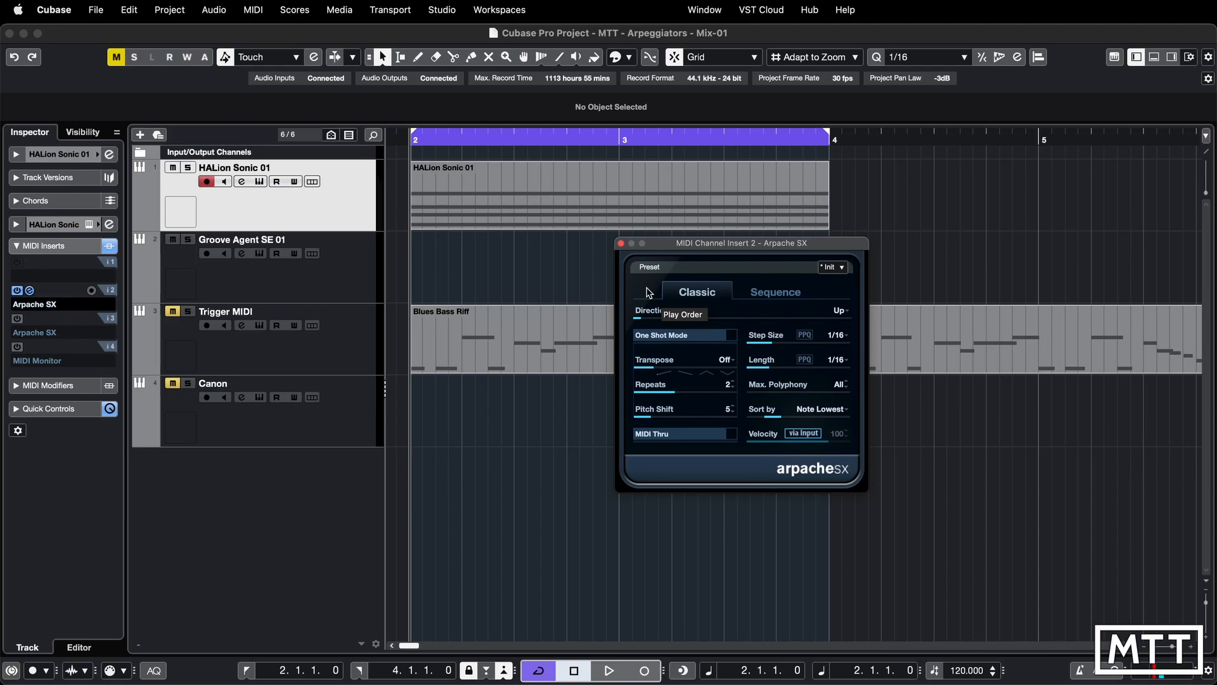
{"action": "left_click", "coordinate": [732, 336]}
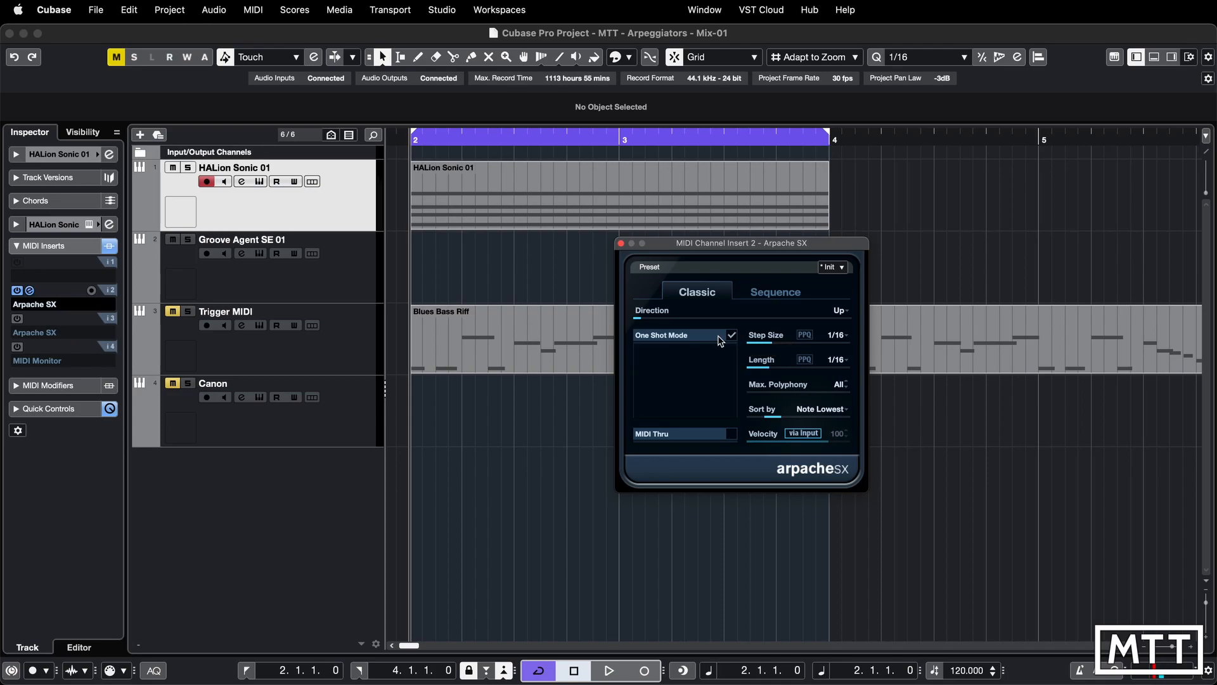
Open the HALion Sonic 01 part for note editing, audition each of its held notes, and close the editor
{"action": "left_click", "coordinate": [463, 227]}
{"action": "double_click", "coordinate": [461, 227]}
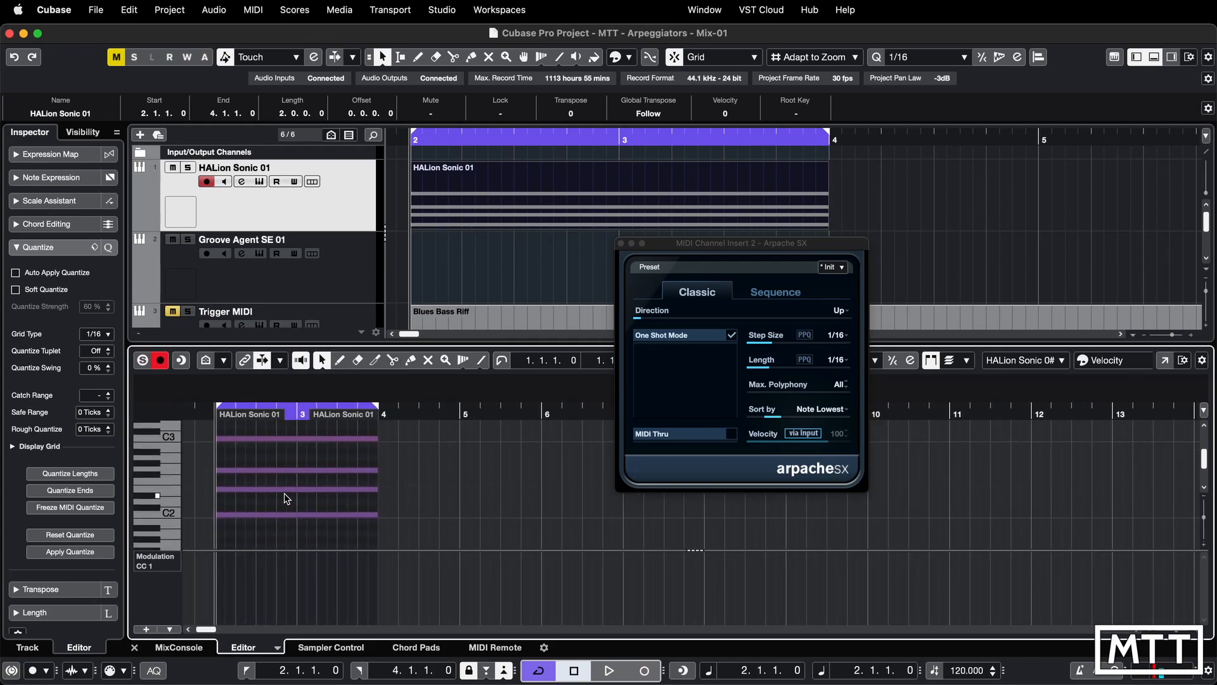
{"action": "left_click", "coordinate": [258, 514]}
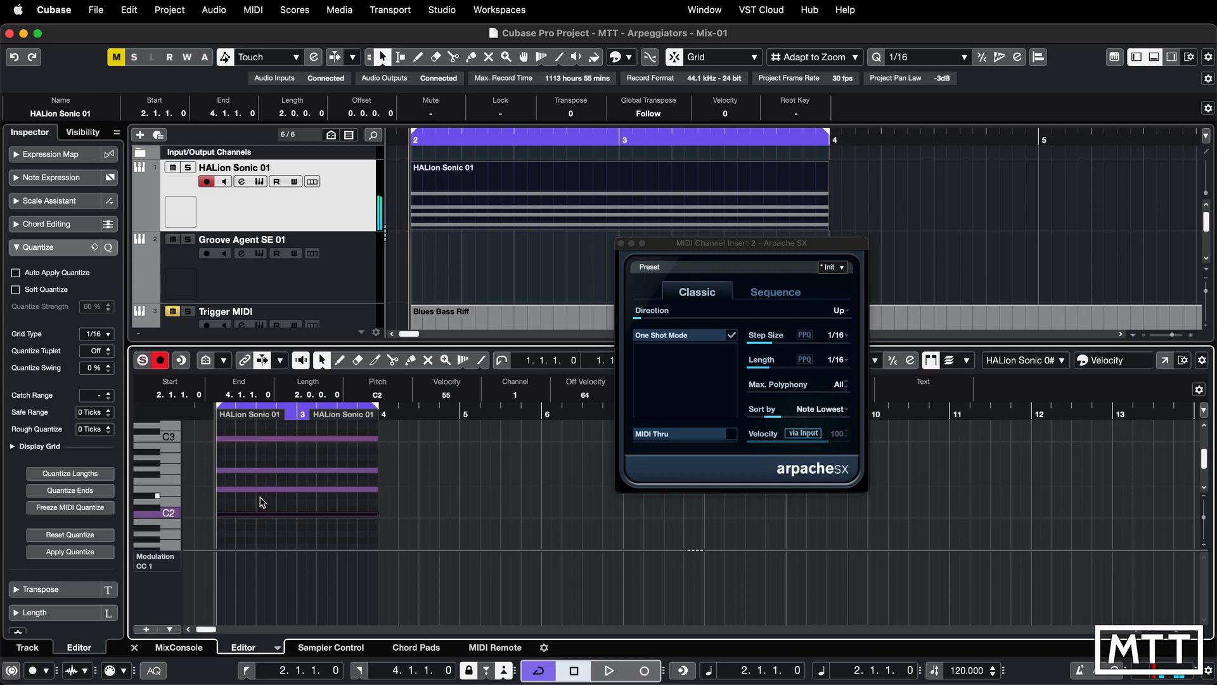
{"action": "left_click", "coordinate": [258, 490]}
{"action": "left_click", "coordinate": [257, 470]}
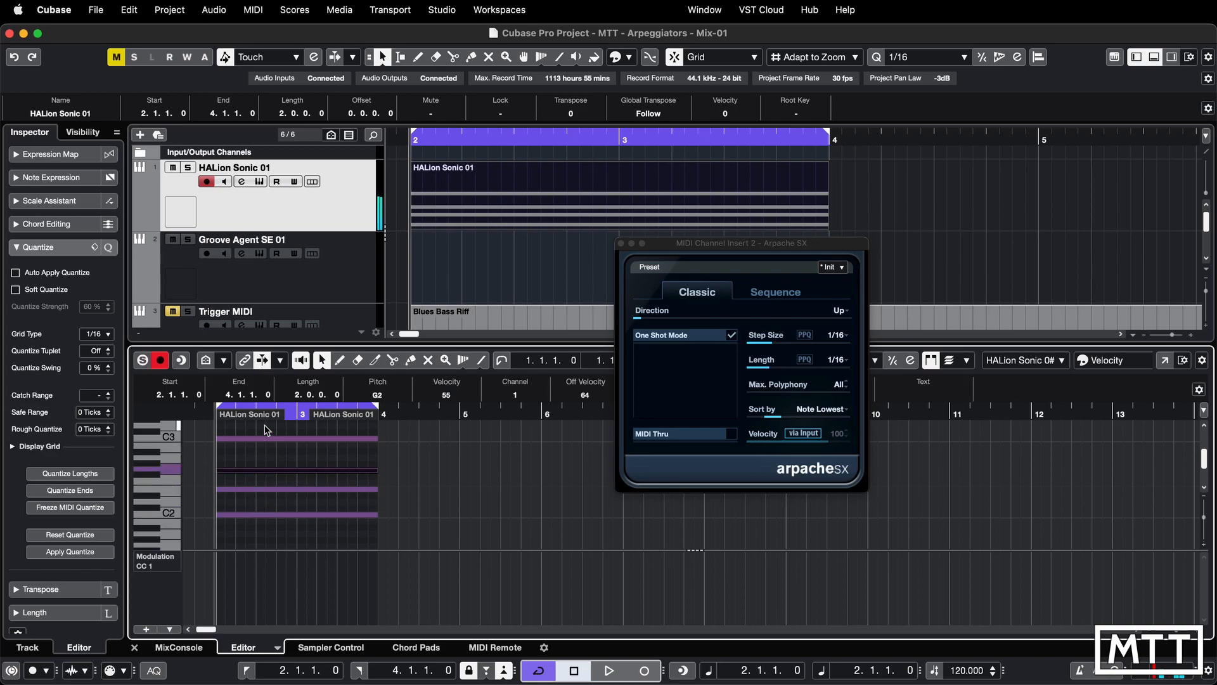
{"action": "left_click", "coordinate": [259, 440]}
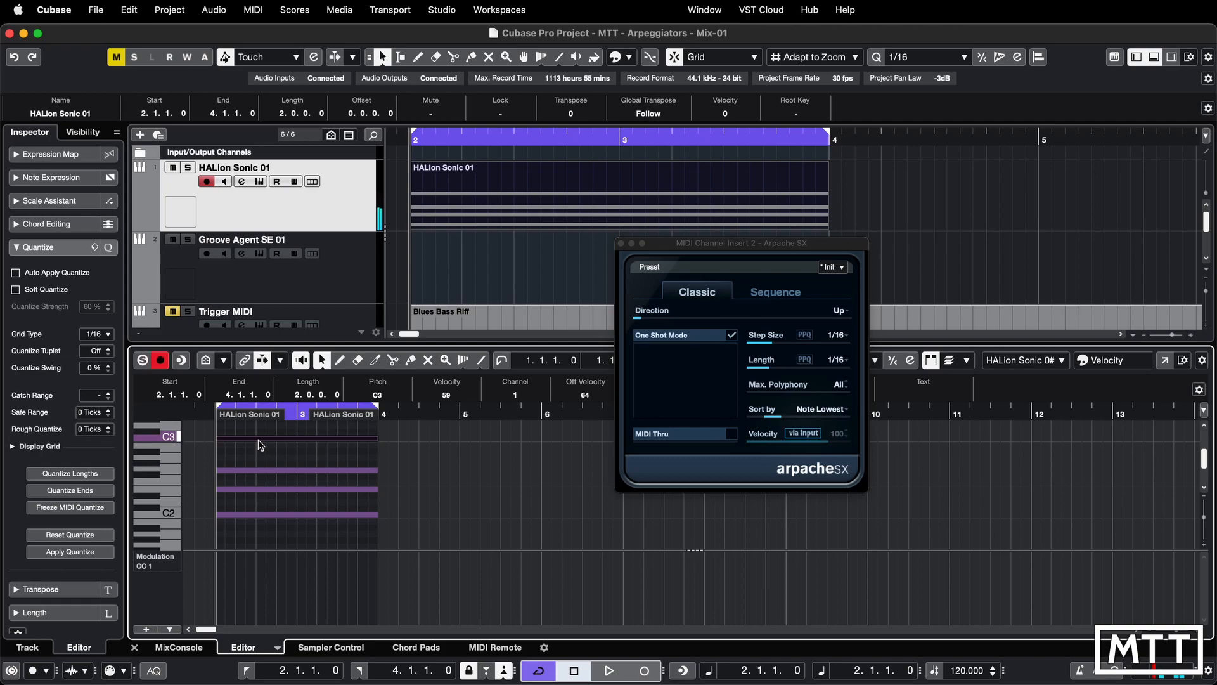
{"action": "key", "text": "super+alt+e"}
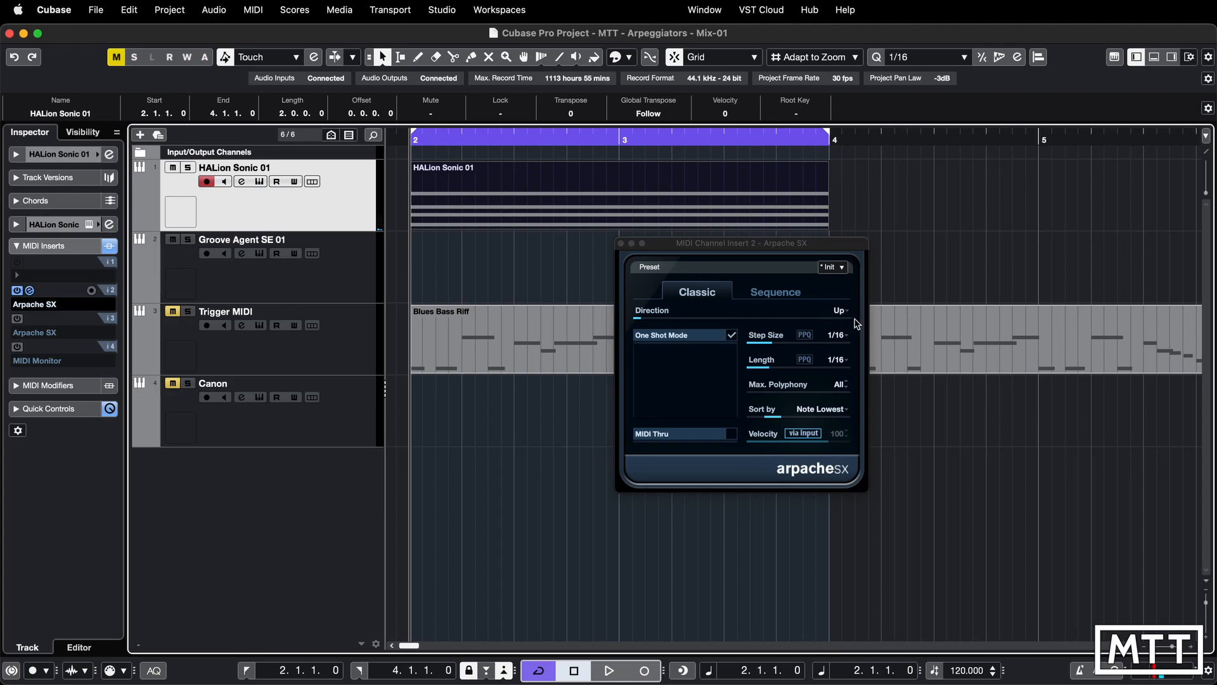
Play the arpeggio with the Up direction, and compare it with Direction set to Down
{"action": "key", "text": "space"}
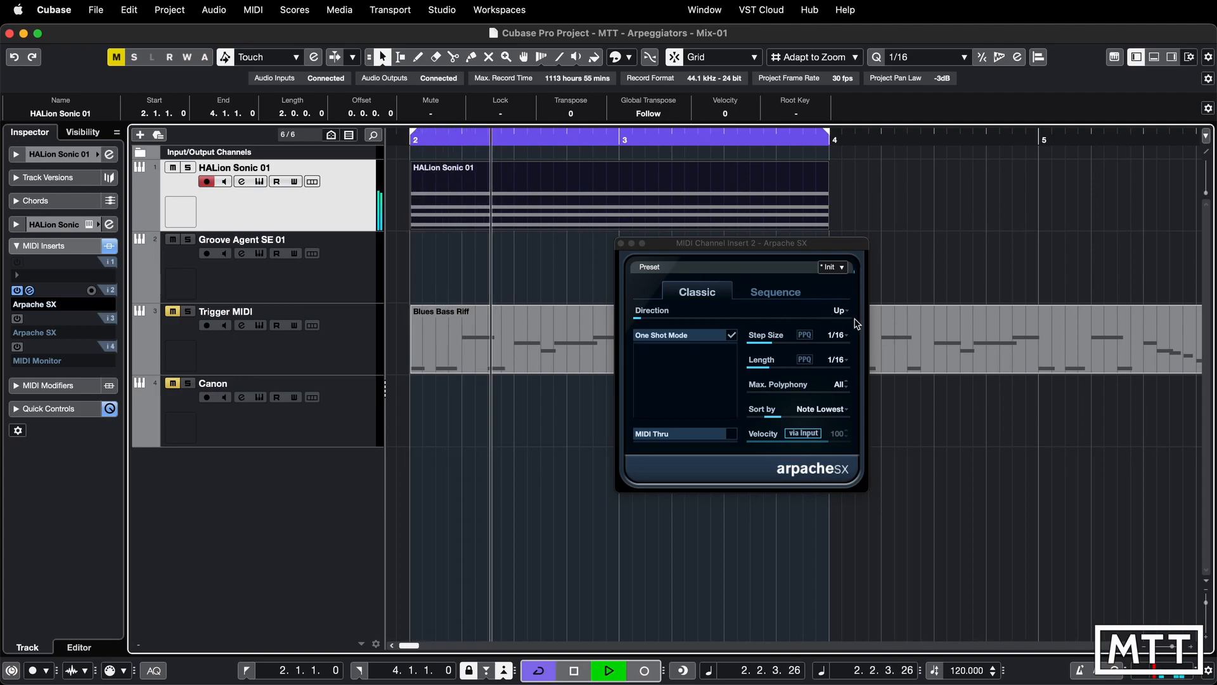
{"action": "key", "text": "space"}
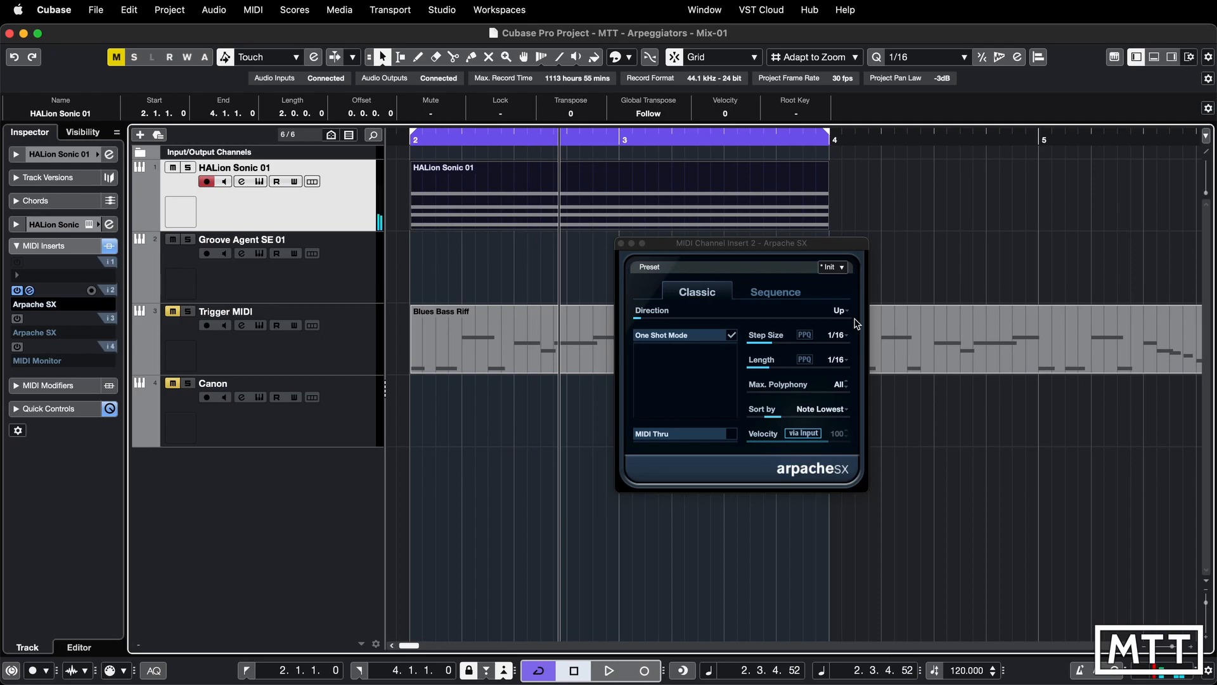
{"action": "left_click", "coordinate": [842, 312]}
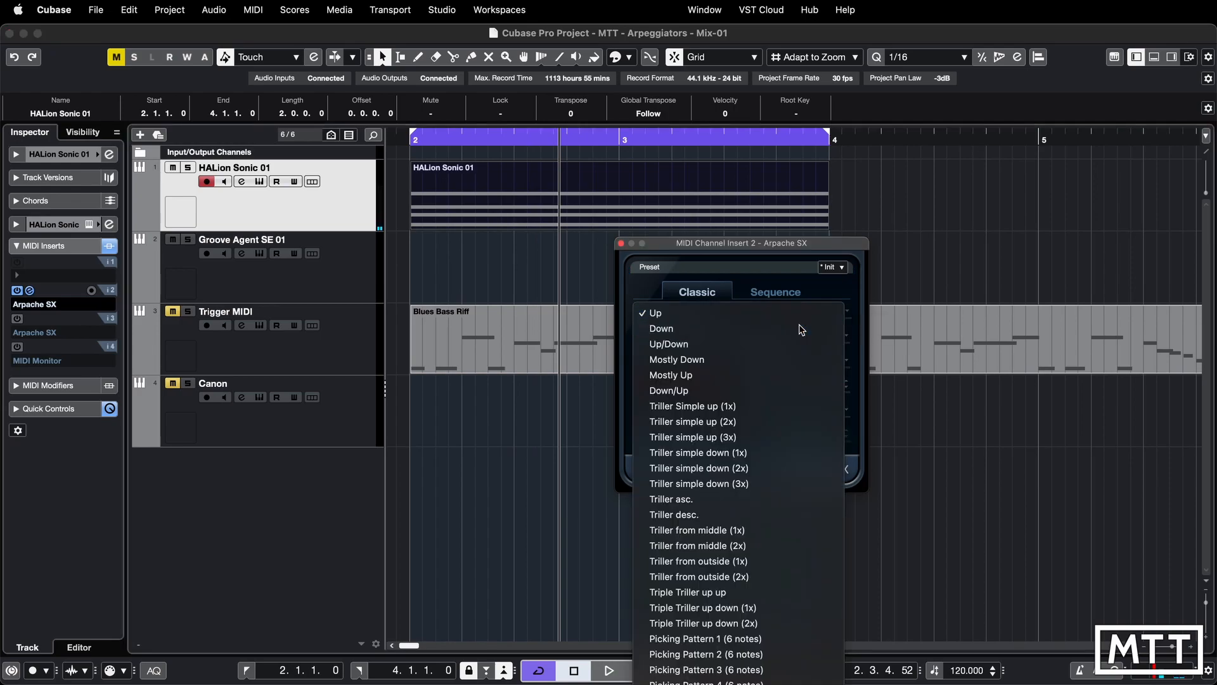
{"action": "left_click", "coordinate": [800, 329]}
{"action": "key", "text": "space"}
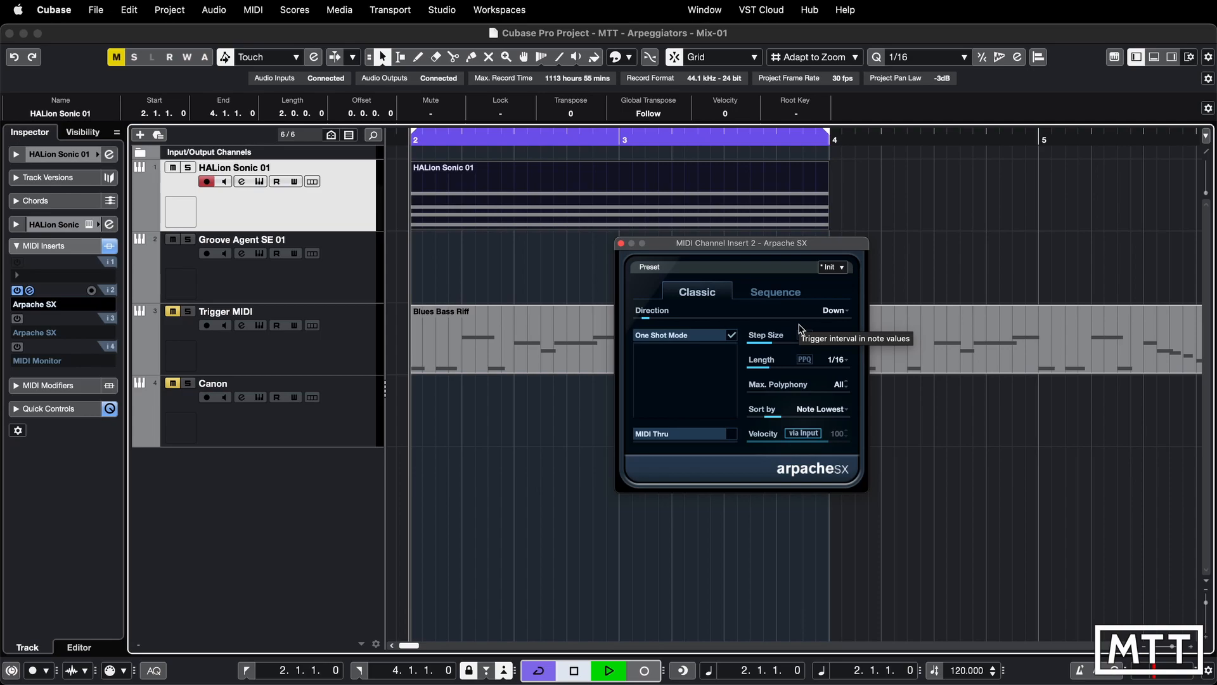
{"action": "key", "text": "space"}
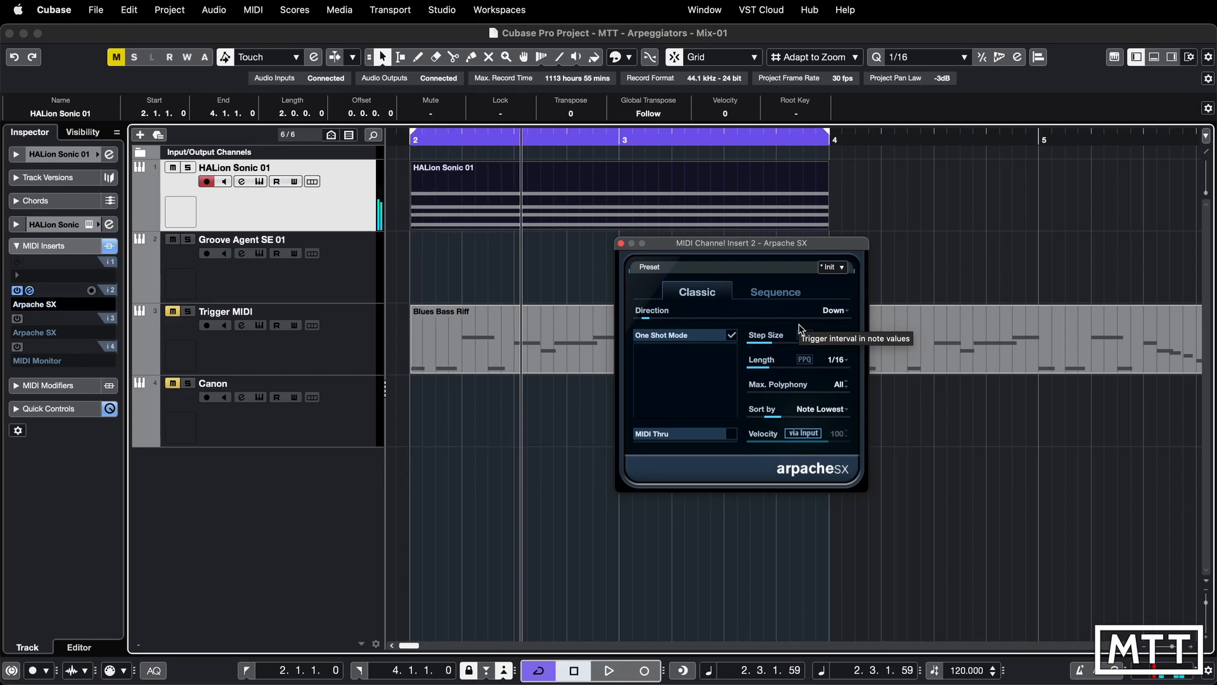
Set the Arpache SX Direction to Up/Down and play the arpeggio
{"action": "left_click", "coordinate": [834, 311]}
{"action": "left_click", "coordinate": [791, 330]}
{"action": "key", "text": "space"}
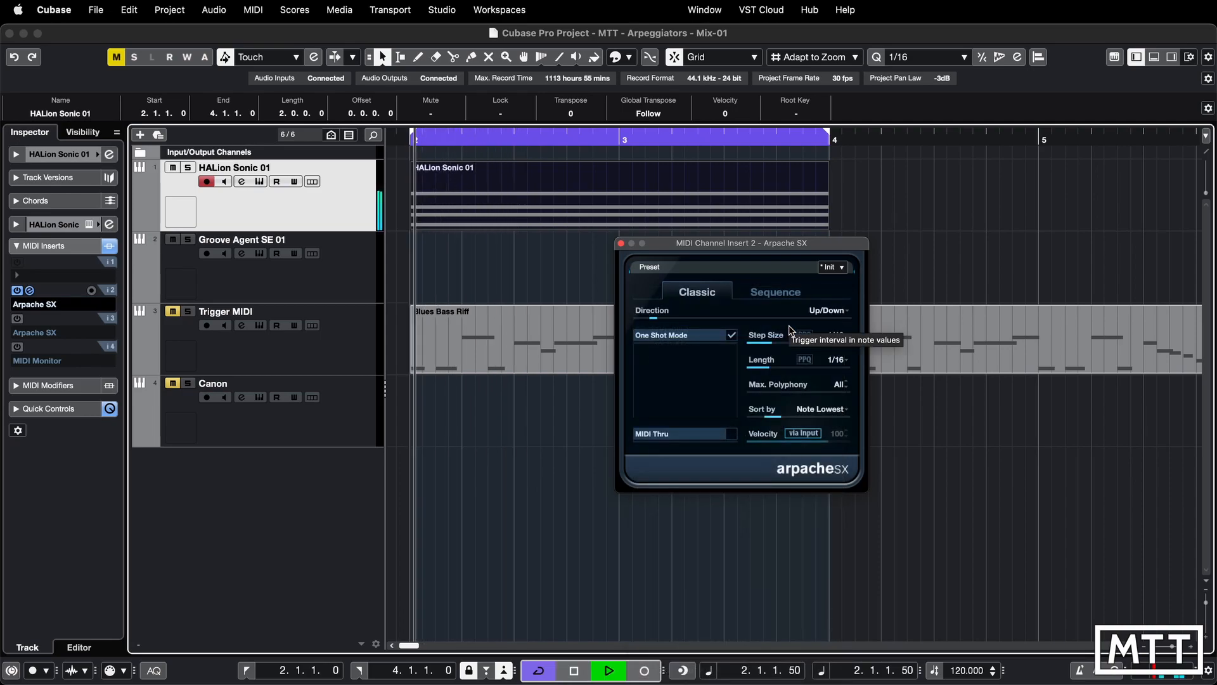
{"action": "key", "text": "space"}
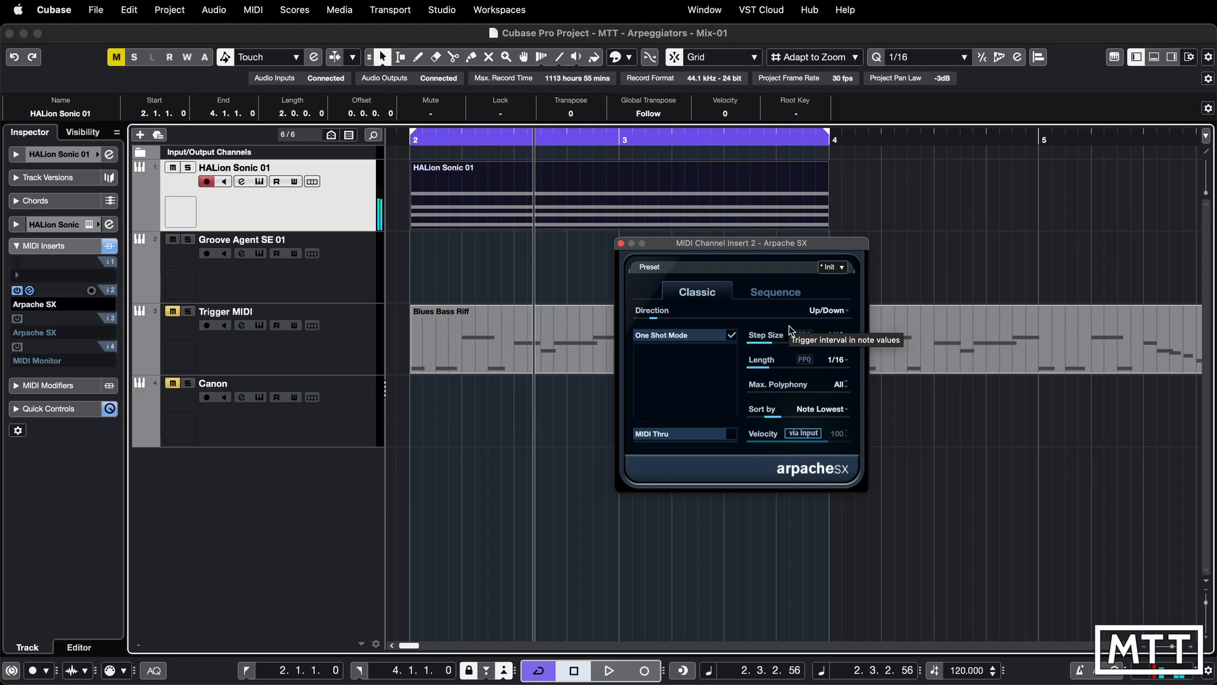
Set the Arpache SX Direction to Triller Simple up (1x), play the arpeggio, and return the cursor to the left locator
{"action": "left_click", "coordinate": [827, 313]}
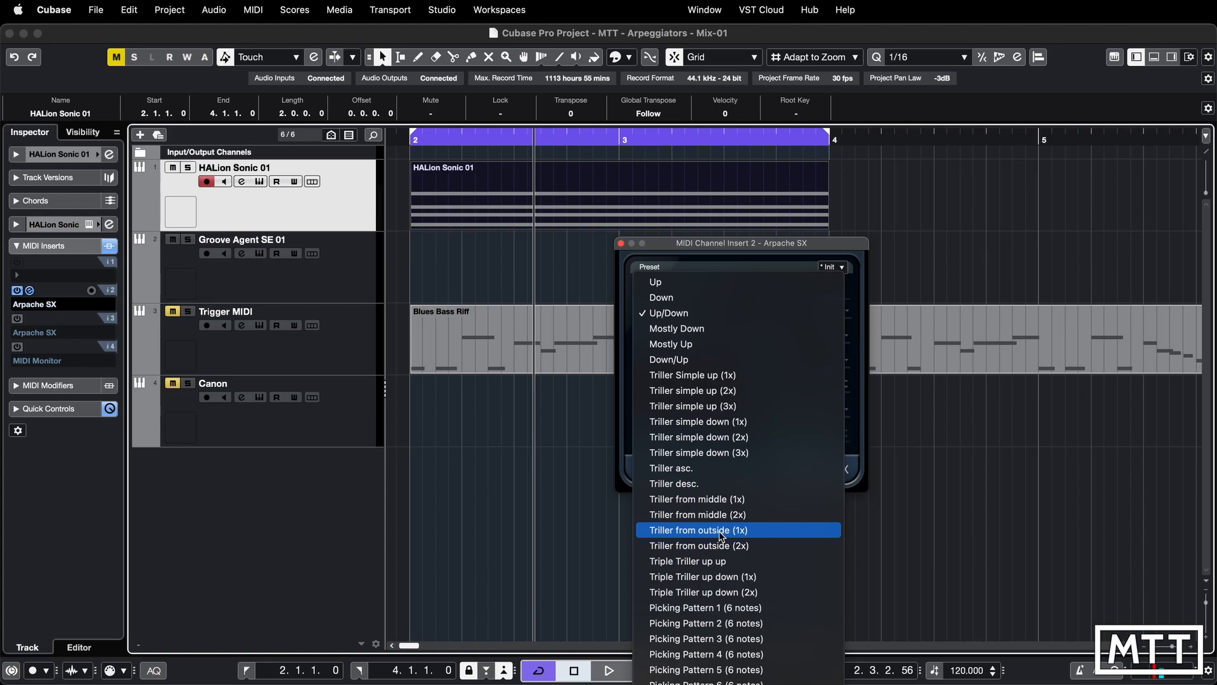
{"action": "left_click", "coordinate": [679, 379]}
{"action": "key", "text": "space"}
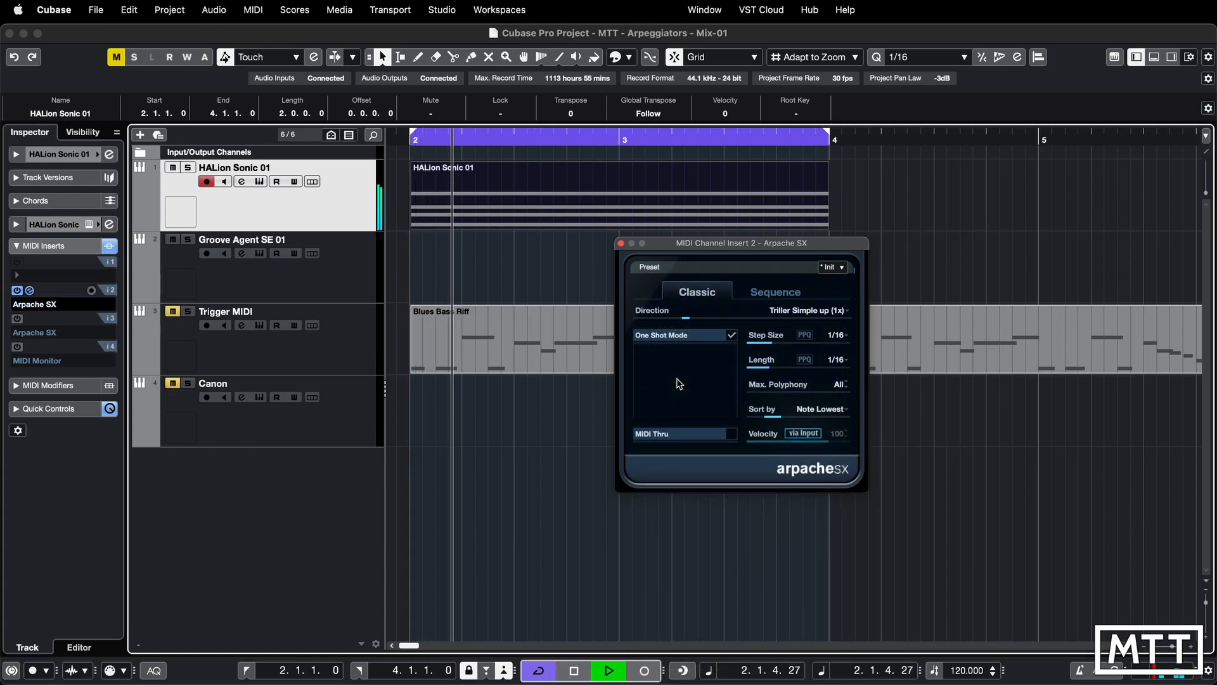
{"action": "key", "text": "space"}
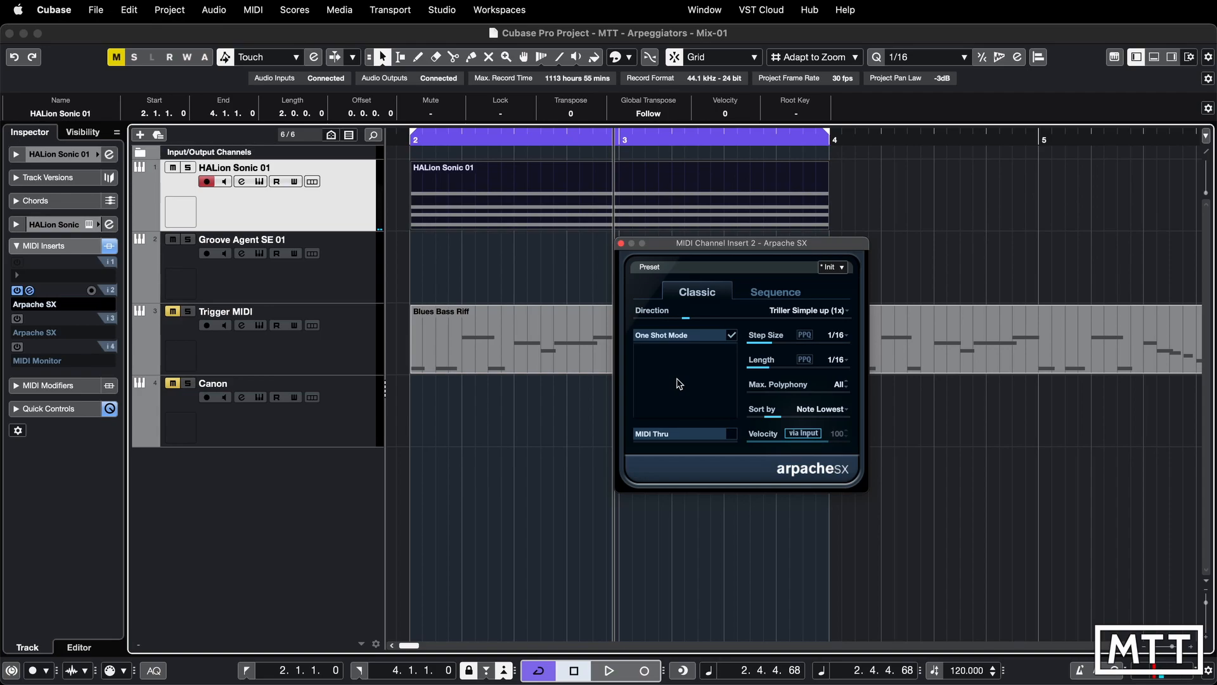
{"action": "key", "text": "KP_1"}
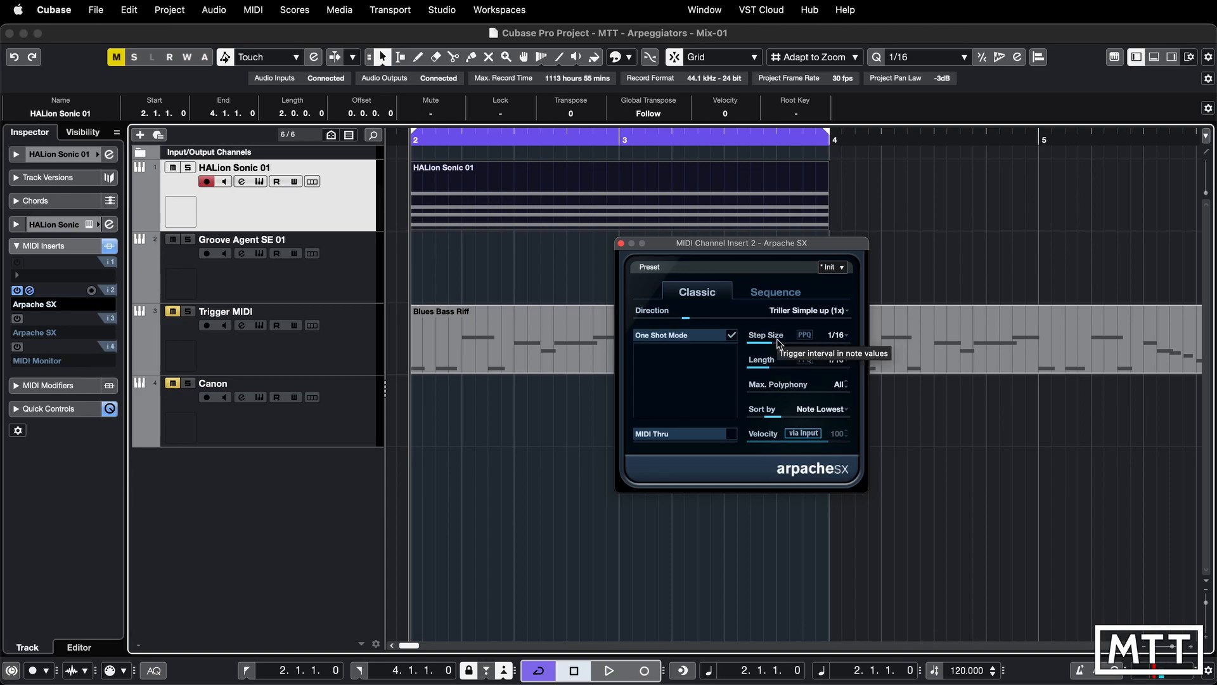
Set the Arpache SX Step Size to 1/8 and play the arpeggio from the left locator
{"action": "left_click", "coordinate": [842, 343]}
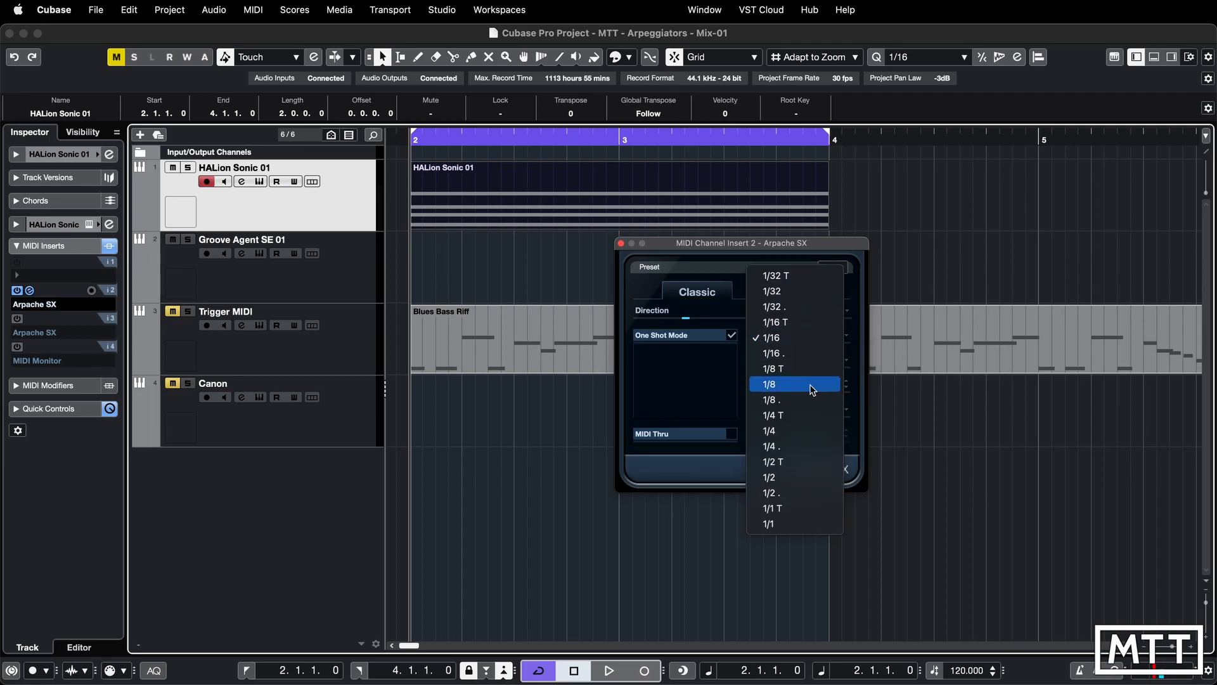
{"action": "left_click", "coordinate": [813, 385]}
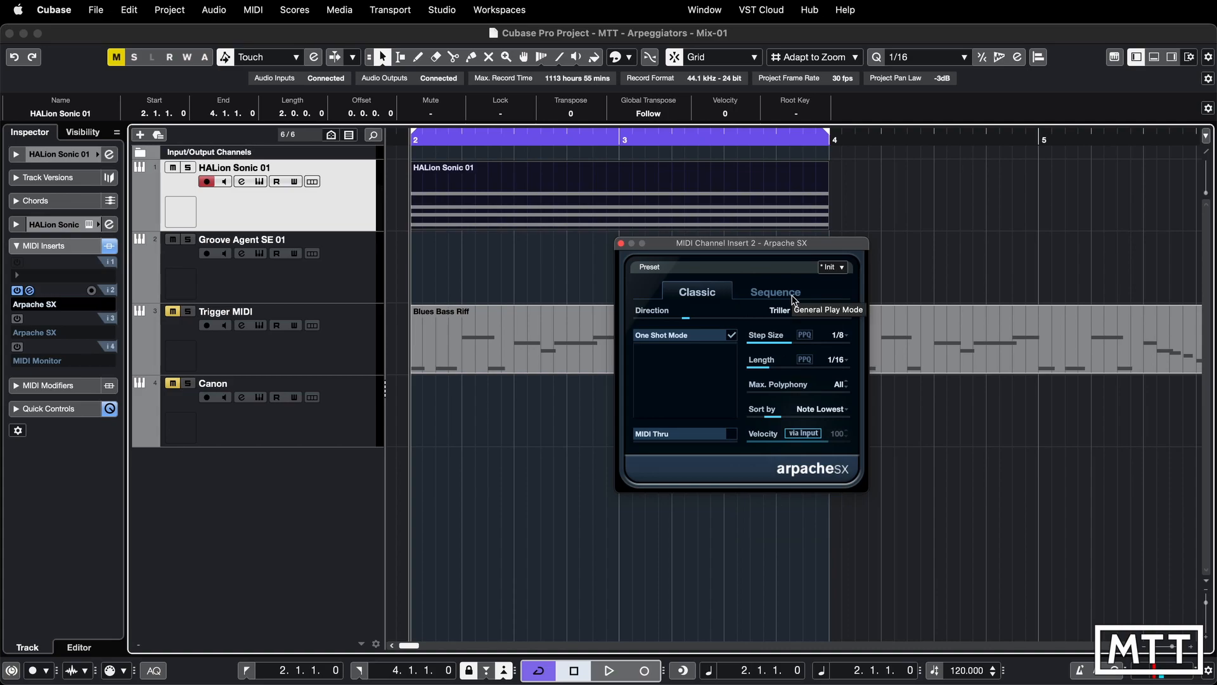
{"action": "key", "text": "Home"}
{"action": "key", "text": "KP_1"}
{"action": "key", "text": "space"}
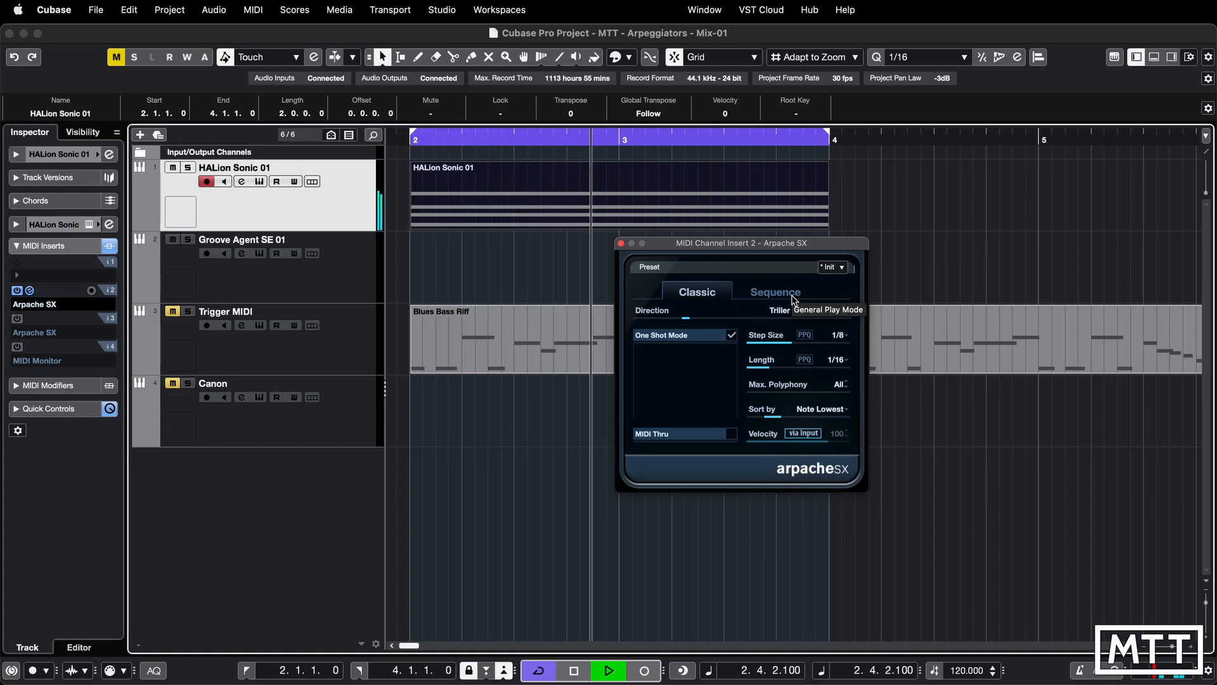
{"action": "key", "text": "space"}
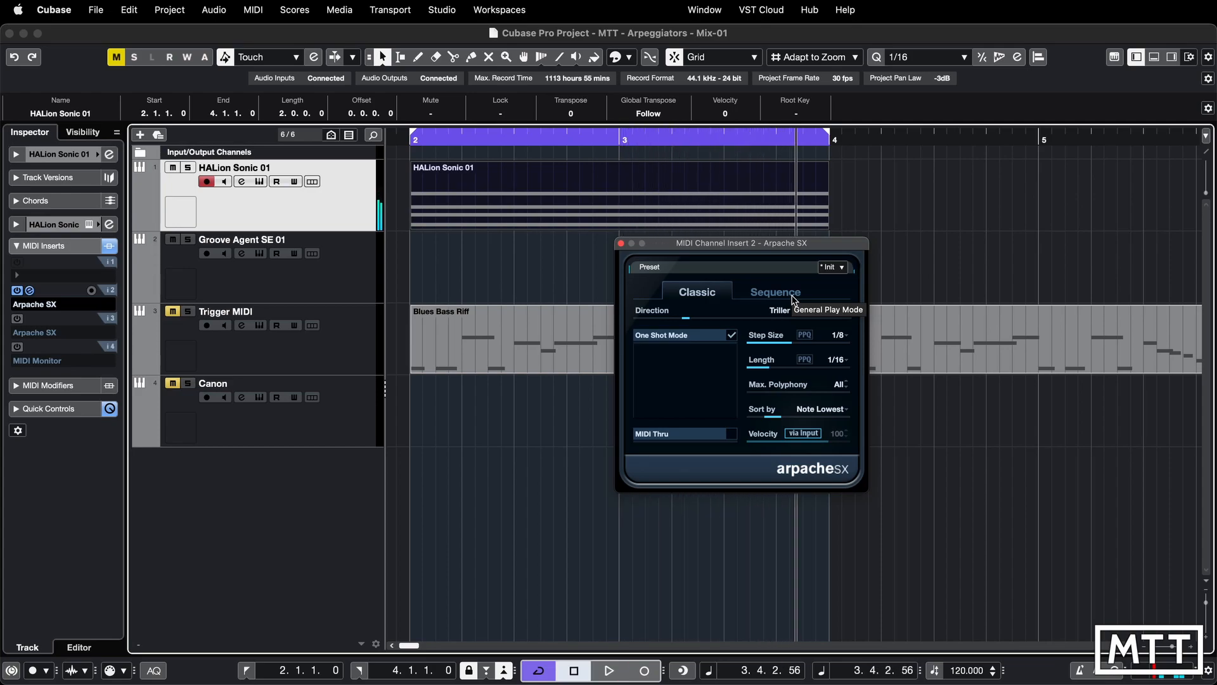
Set the Arpache SX Step Size to 1/32 and play the arpeggio
{"action": "left_click", "coordinate": [840, 336]}
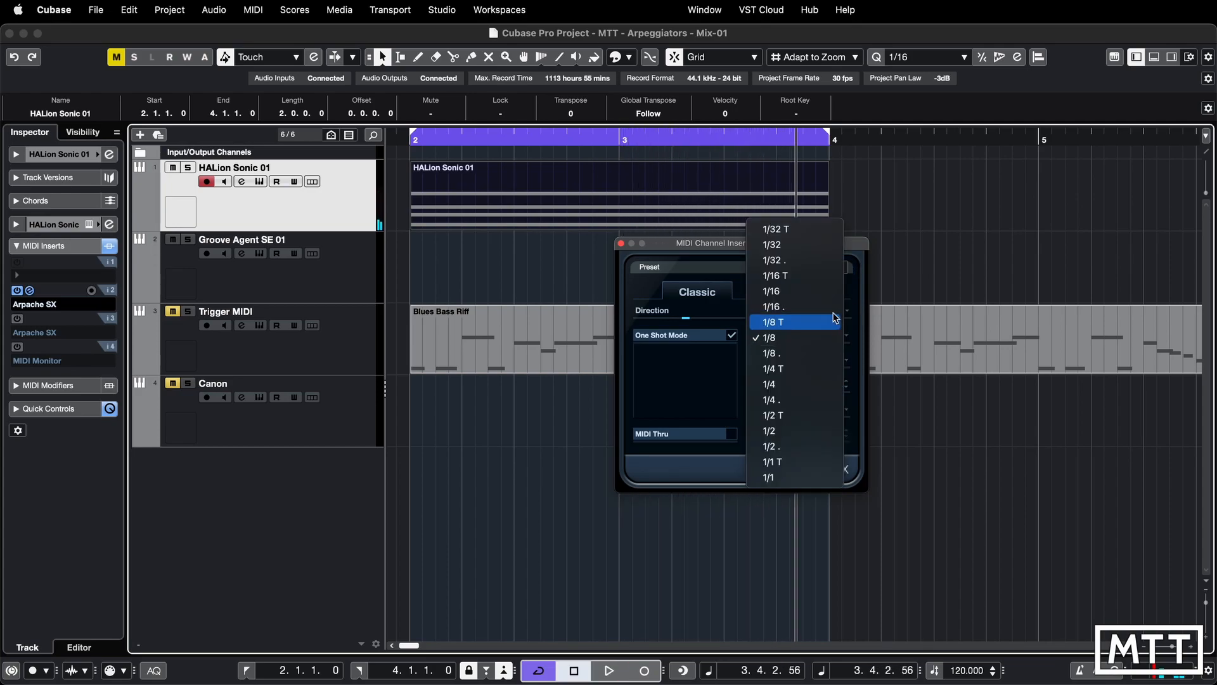
{"action": "left_click", "coordinate": [813, 246]}
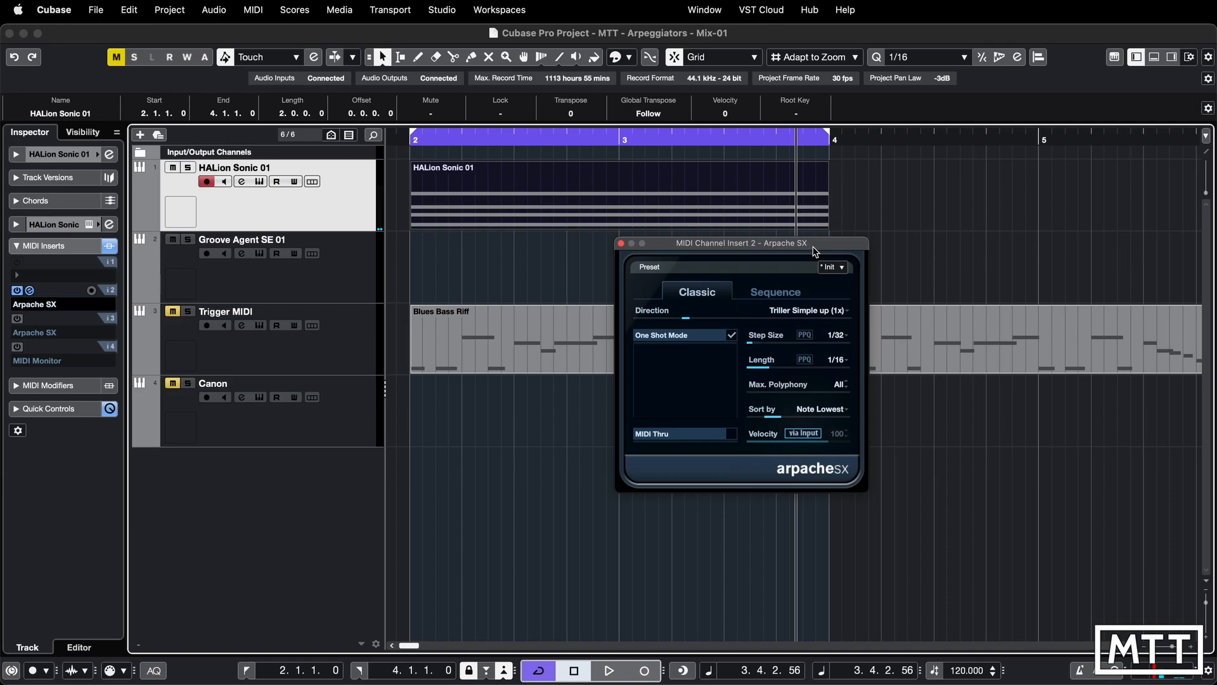
{"action": "key", "text": "Home"}
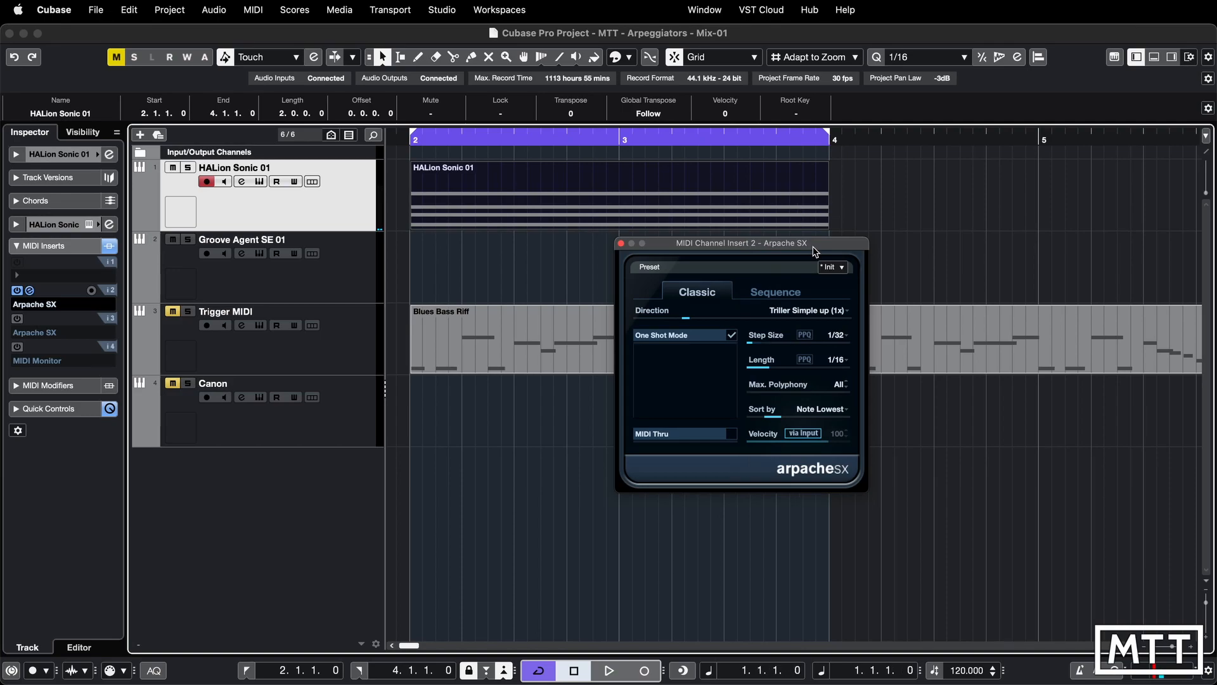
{"action": "key", "text": "space"}
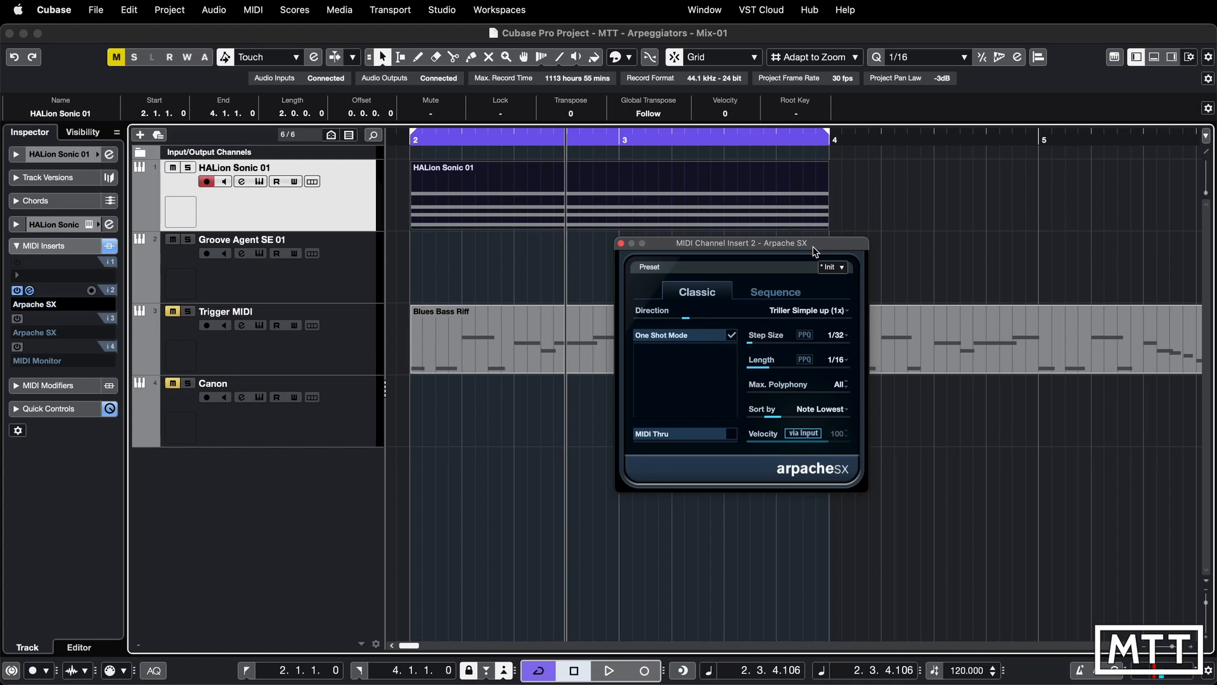
Keep the Step Size at 1/32, and switch it to PPQ and back to note values
{"action": "left_click", "coordinate": [838, 338]}
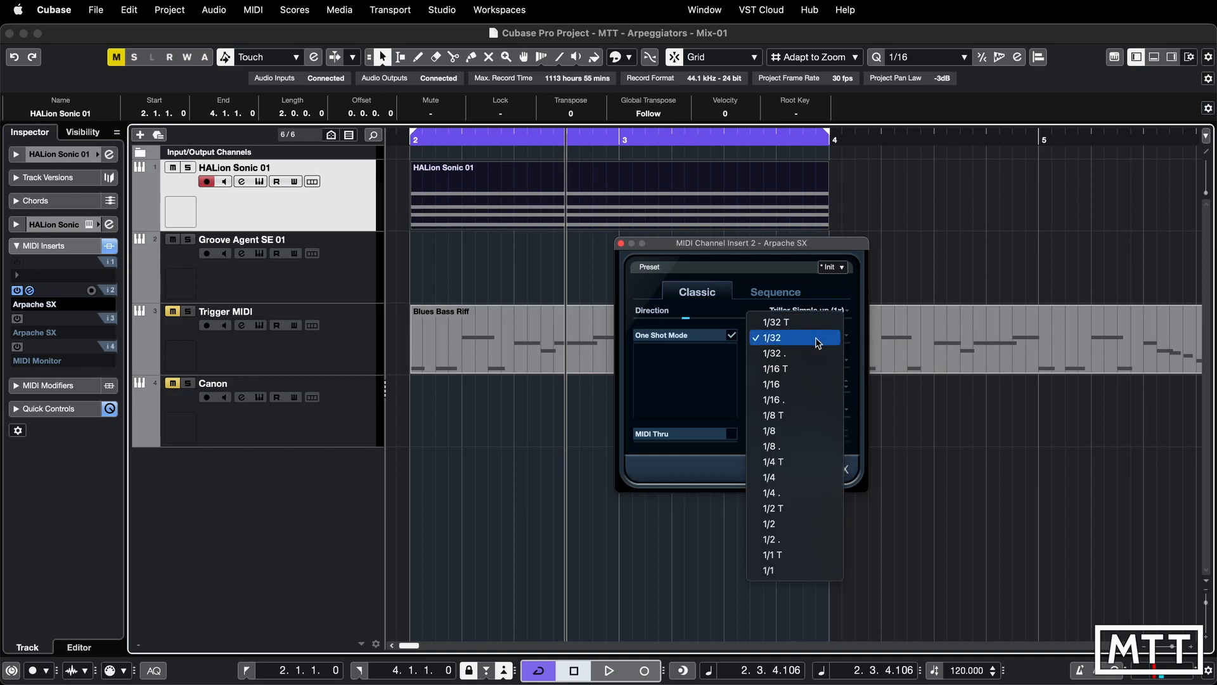
{"action": "left_click", "coordinate": [818, 339]}
{"action": "left_click", "coordinate": [803, 337]}
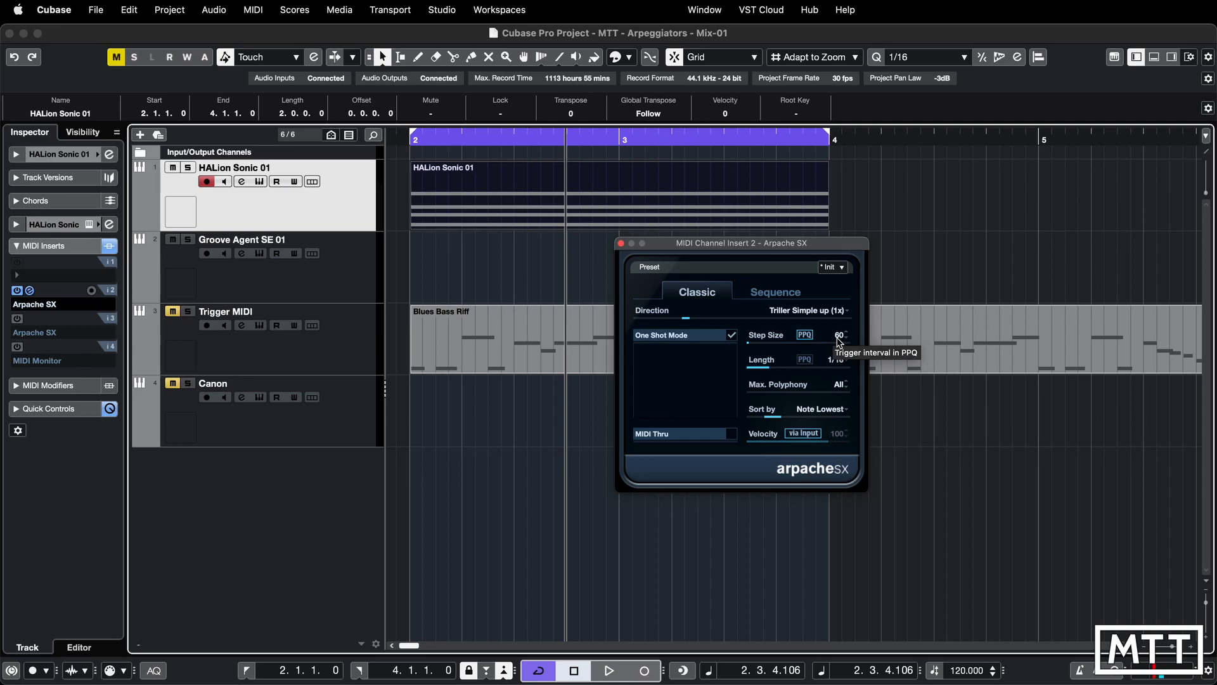
{"action": "left_click", "coordinate": [803, 335]}
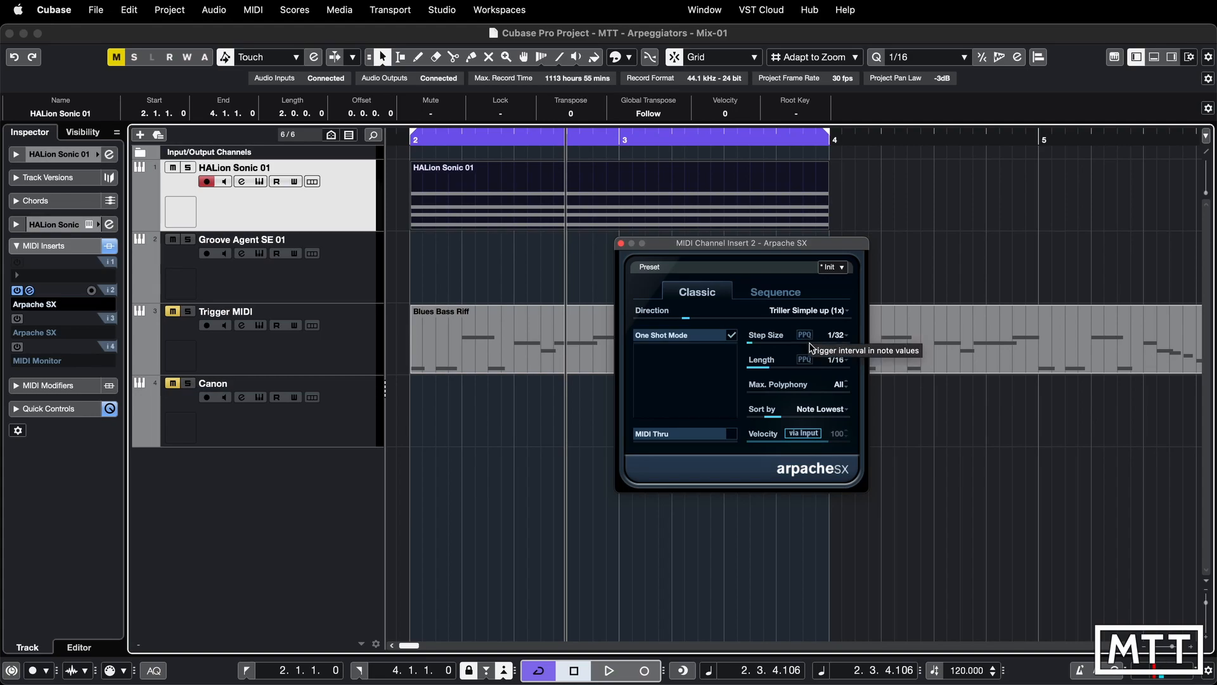
Set the Arpache SX Step Size to 1/16 and play the arpeggio from the left locator
{"action": "left_click", "coordinate": [838, 336]}
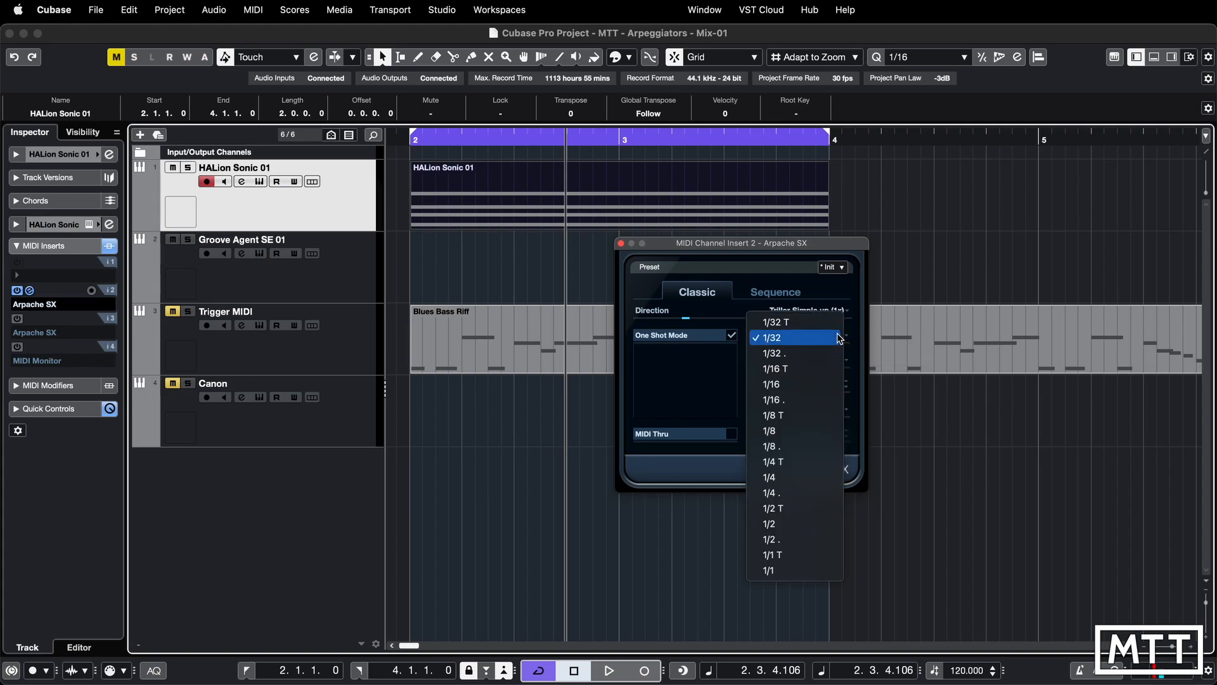
{"action": "left_click", "coordinate": [820, 385]}
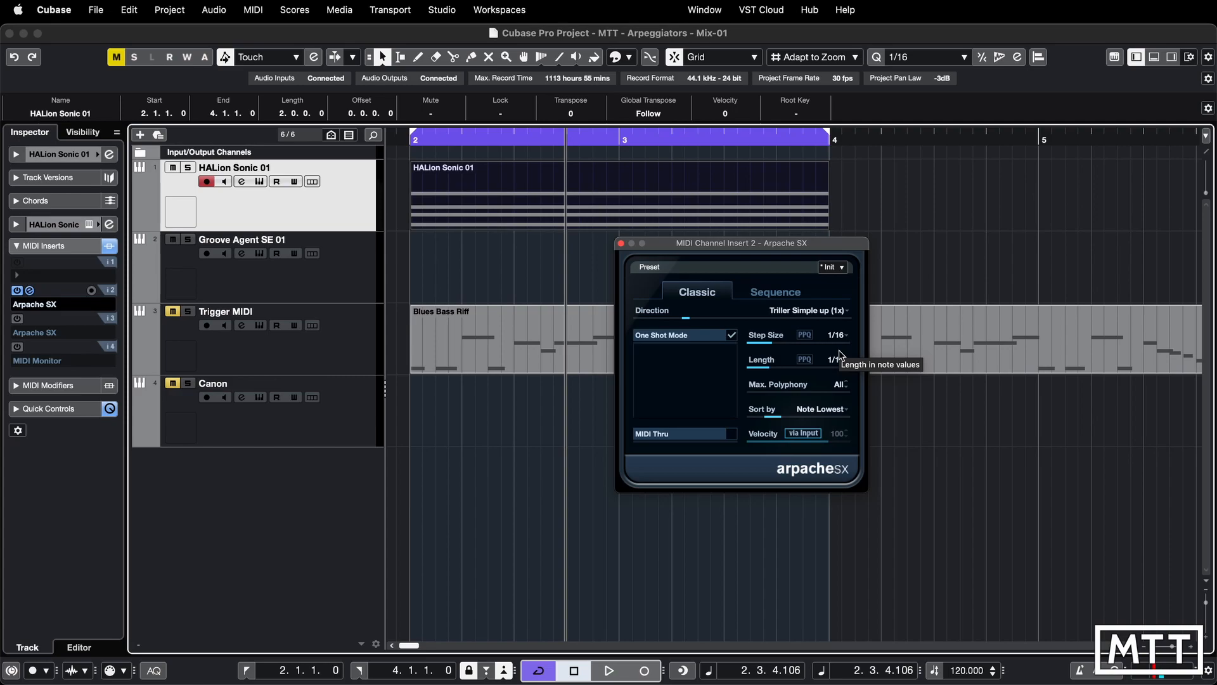
{"action": "key", "text": "KP_1"}
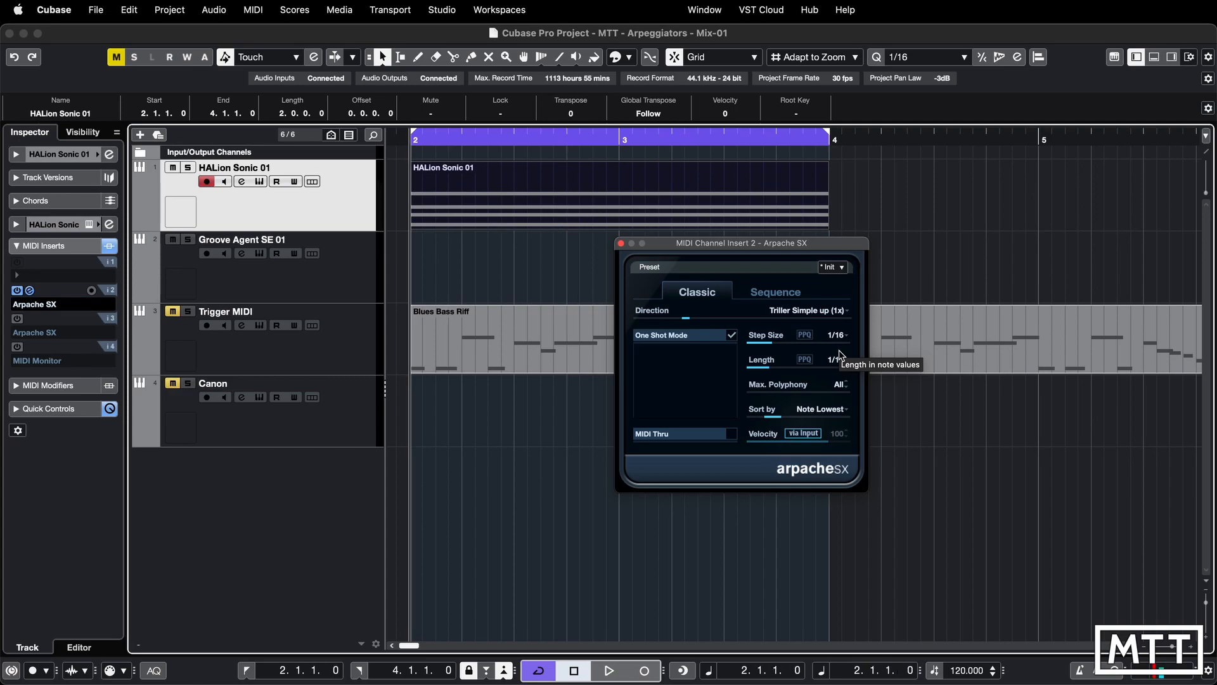
{"action": "key", "text": "space"}
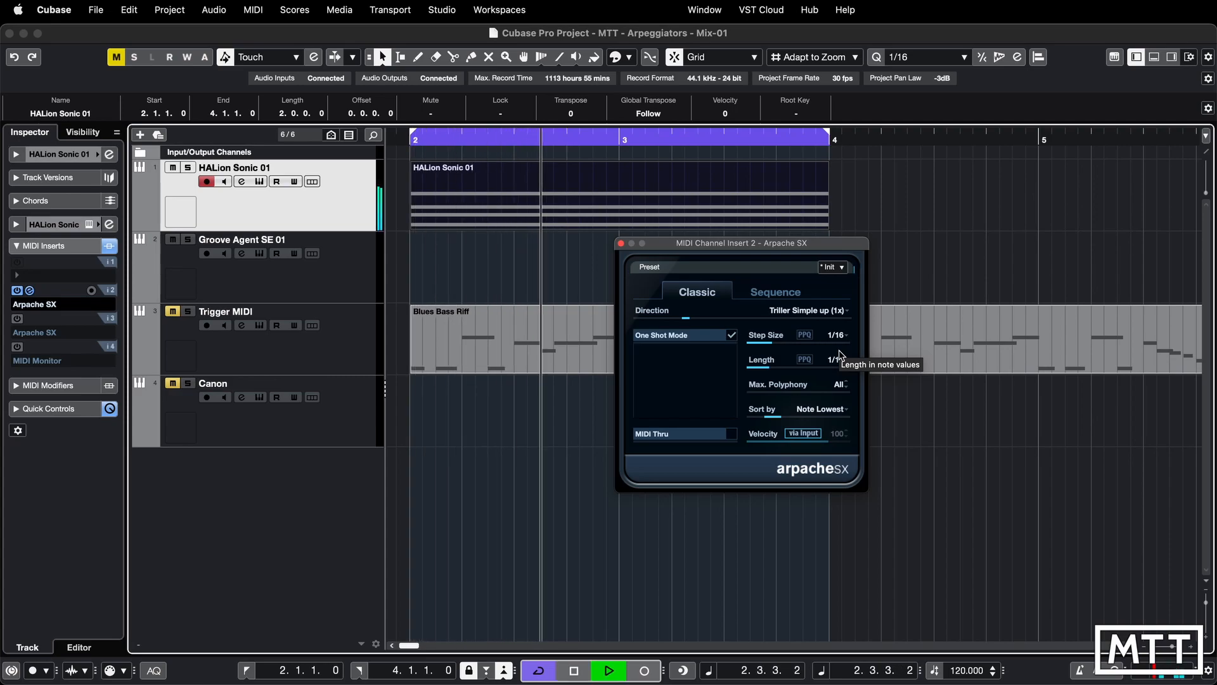
{"action": "key", "text": "space"}
Set the Arpache SX Length to 1/32 and play the arpeggio from the left locator
{"action": "left_click", "coordinate": [835, 359]}
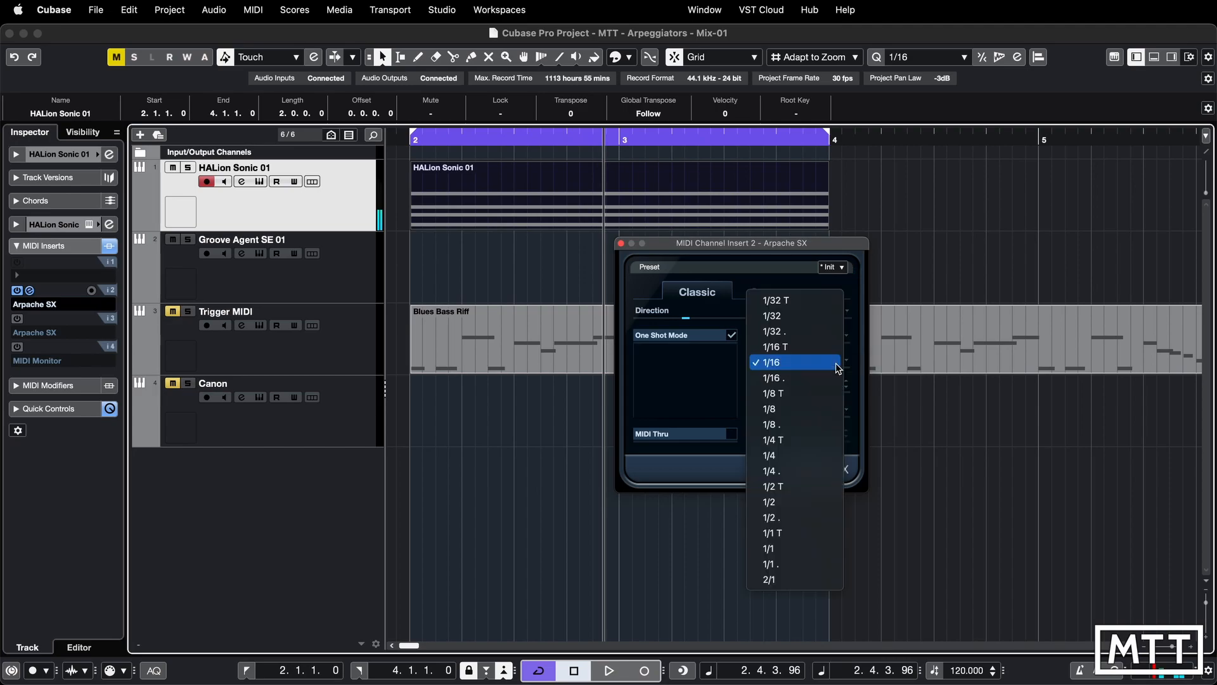
{"action": "left_click", "coordinate": [819, 317]}
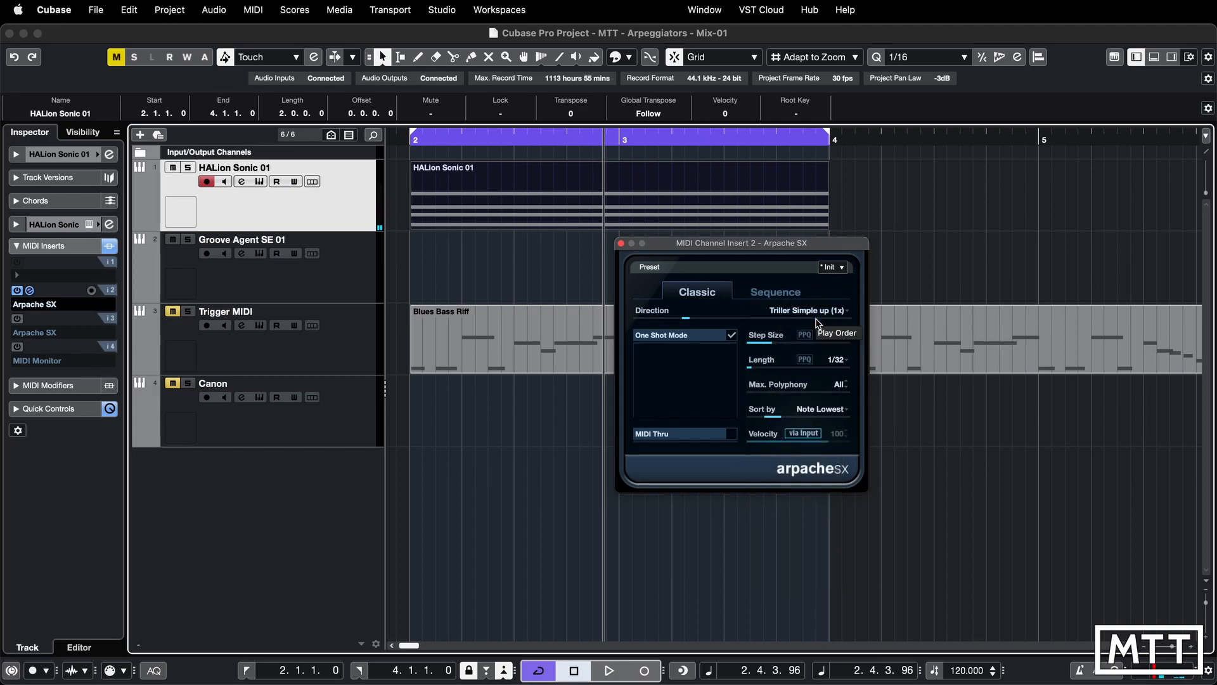
{"action": "key", "text": "KP_1"}
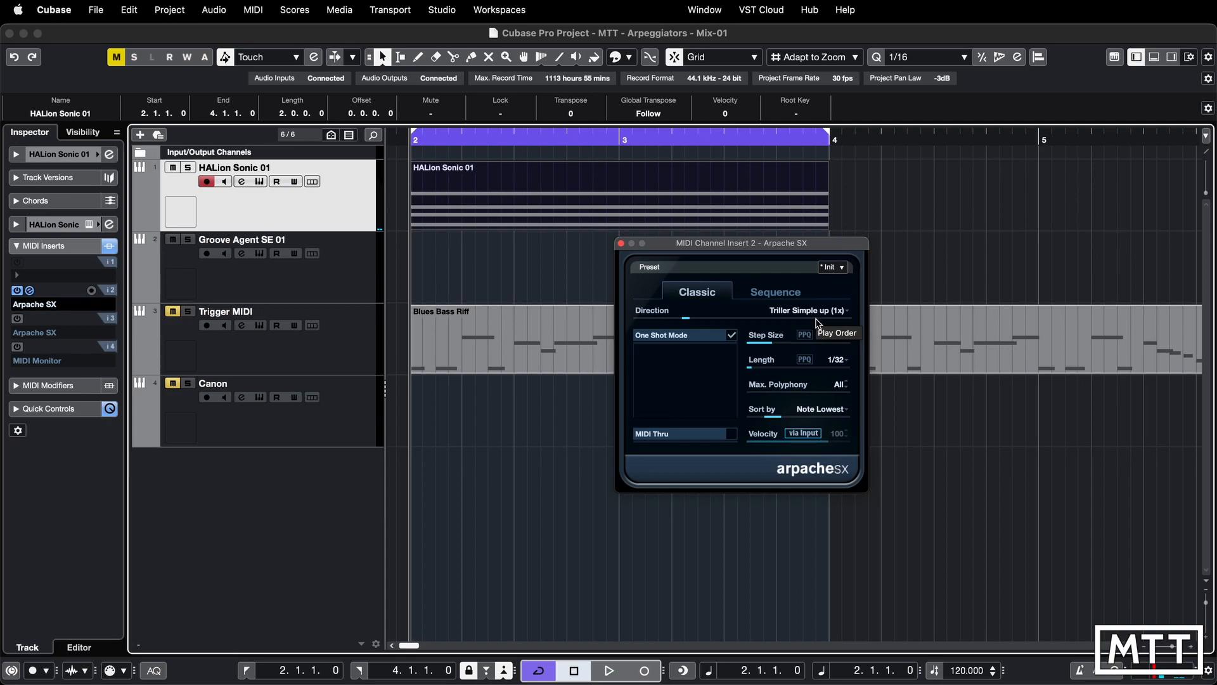
{"action": "key", "text": "space"}
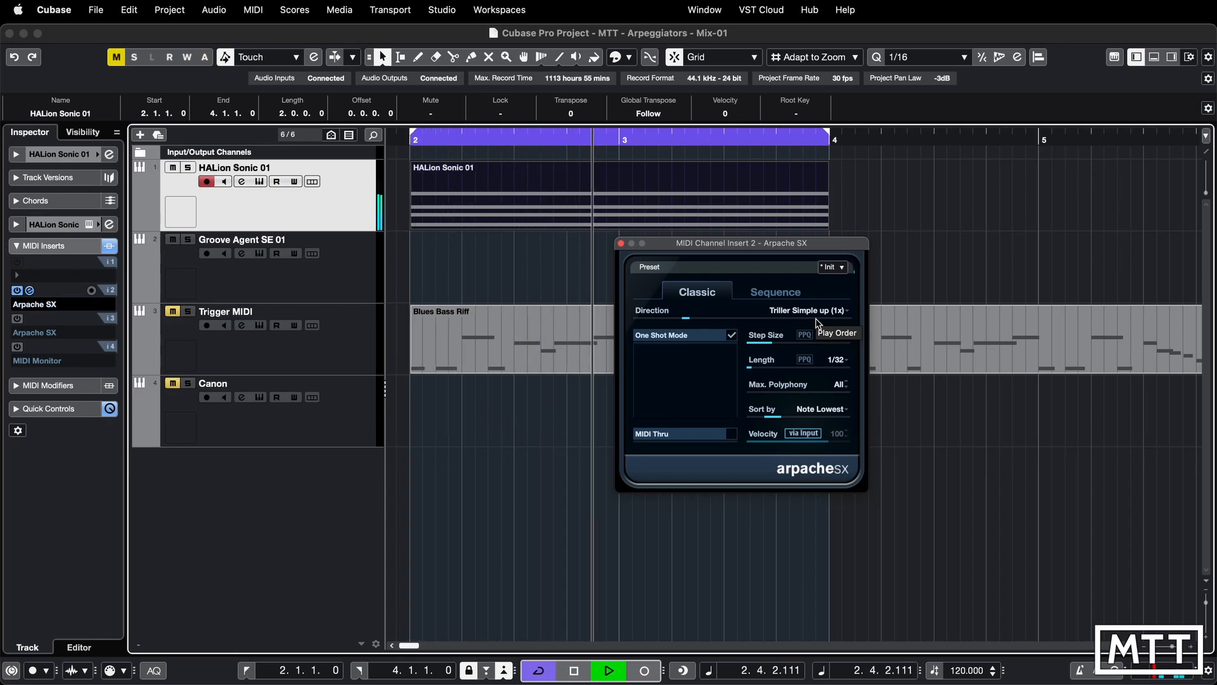
{"action": "key", "text": "space"}
Set the Arpache SX Length to 1/8 and play the arpeggio
{"action": "left_click", "coordinate": [832, 360]}
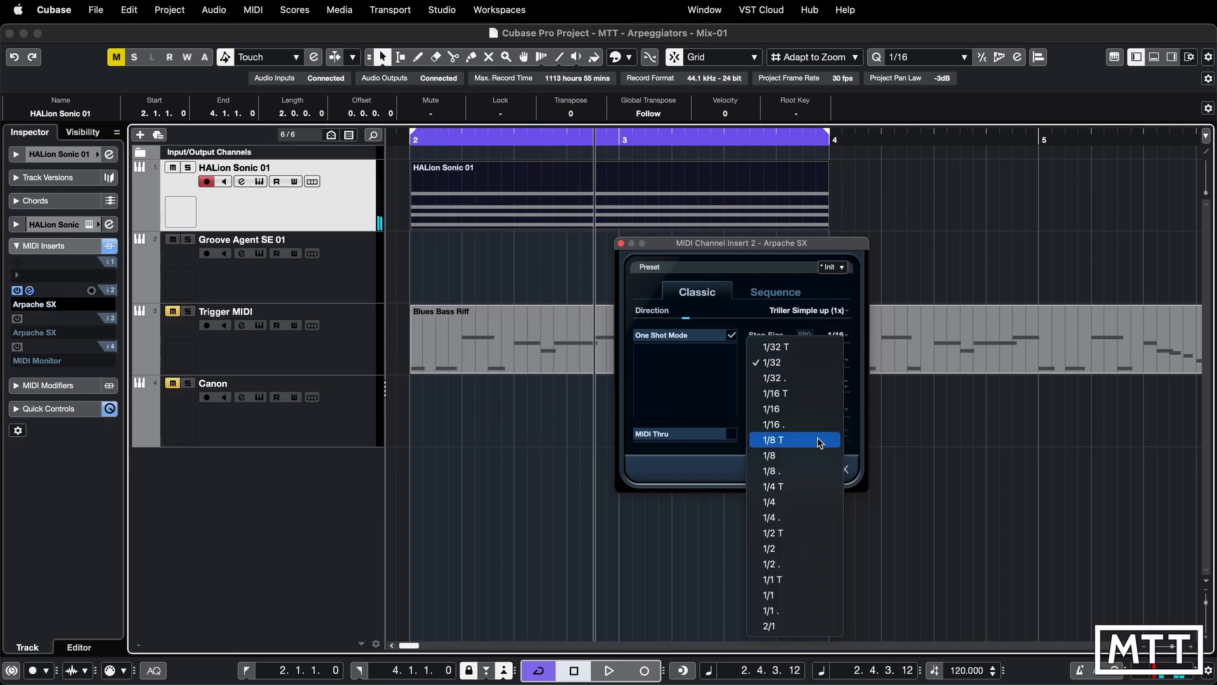
{"action": "left_click", "coordinate": [809, 456]}
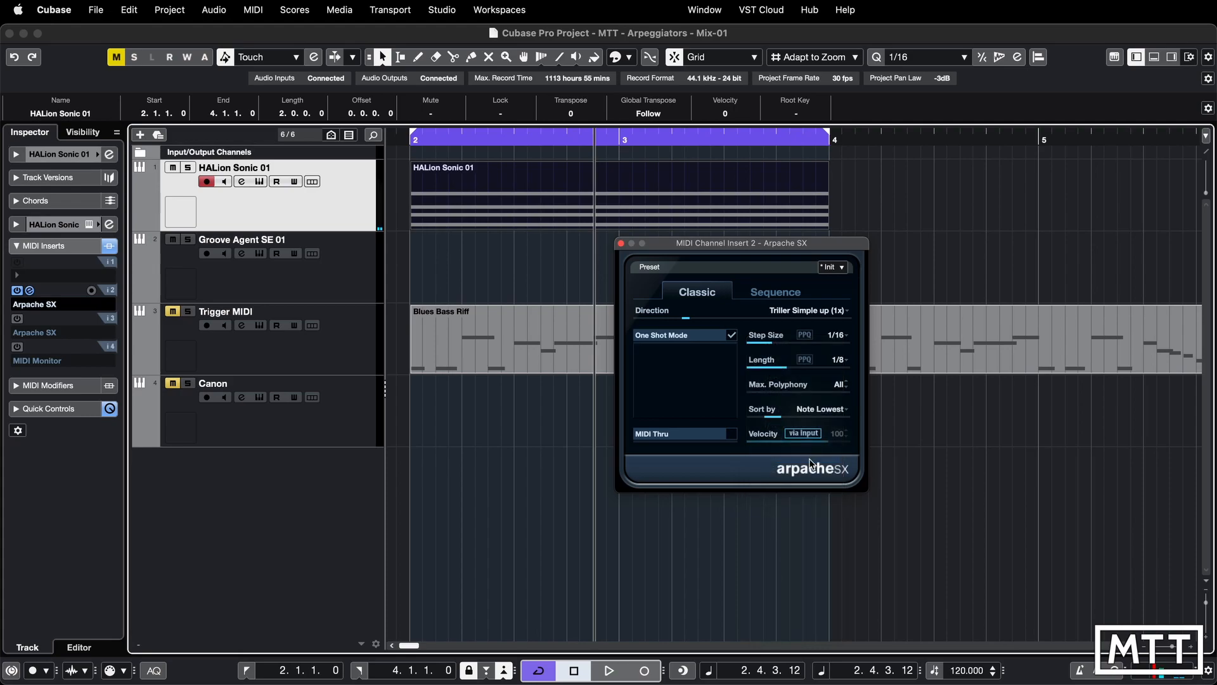
{"action": "key", "text": "space"}
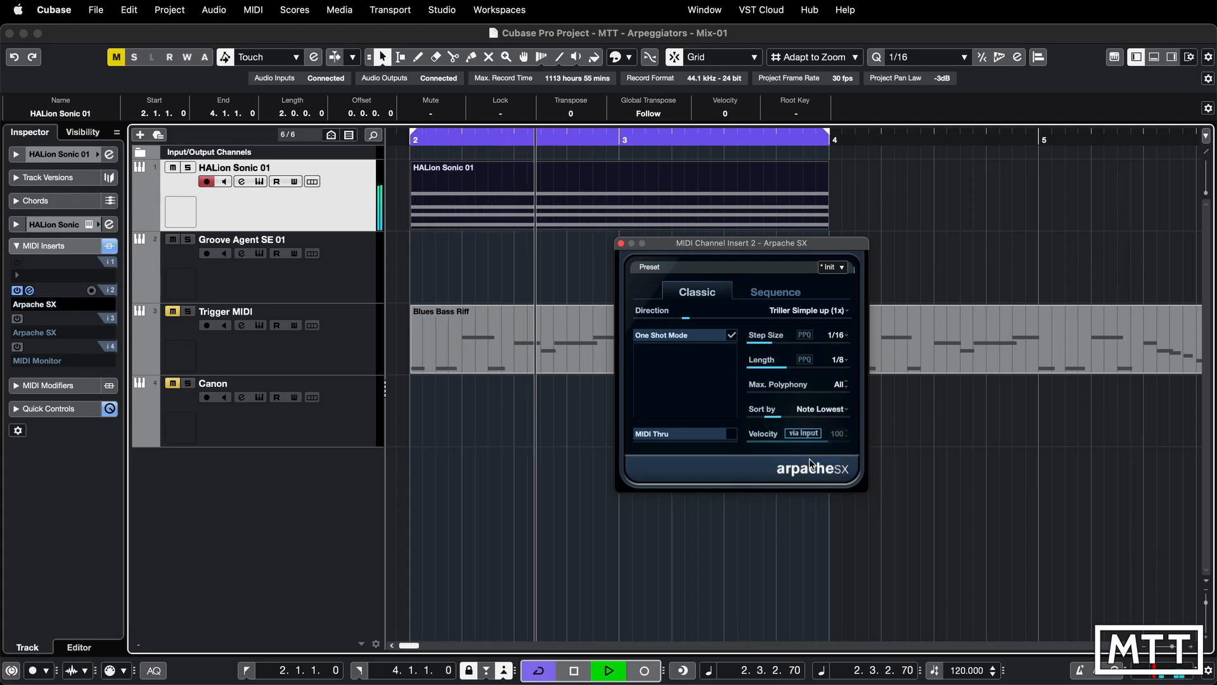
{"action": "key", "text": "space"}
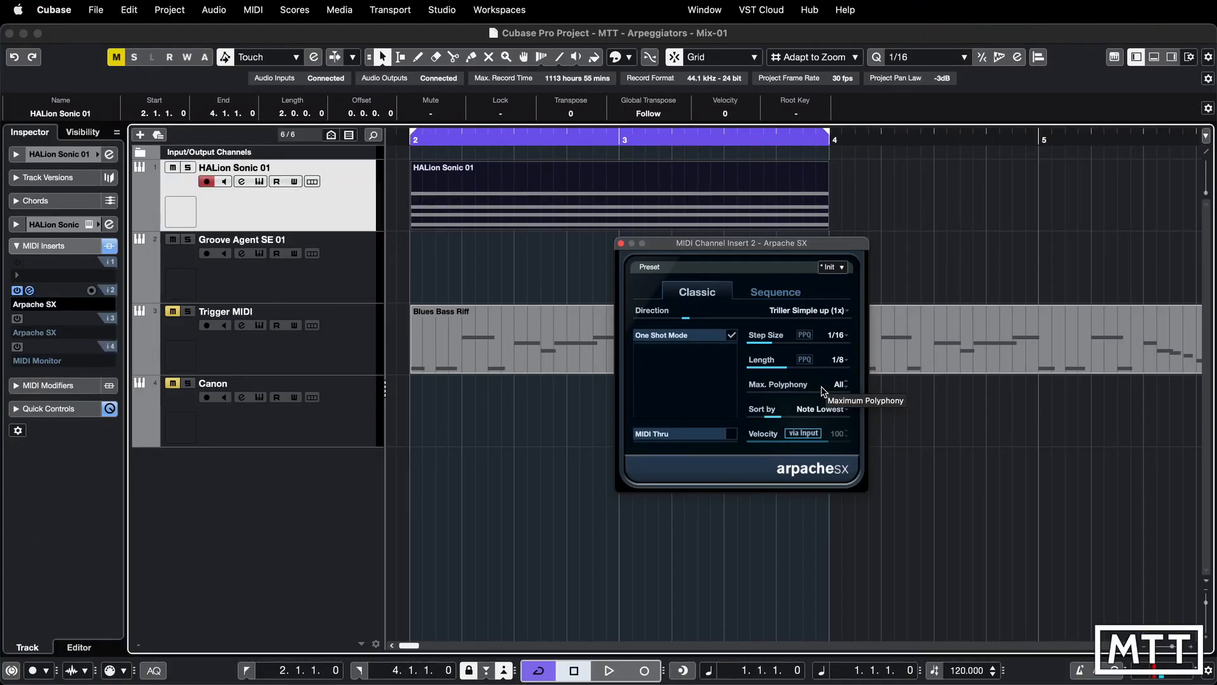
Try a Max. Polyphony of 3 with One Shot Mode turned off, and turn One Shot Mode back on
{"action": "left_click", "coordinate": [732, 336]}
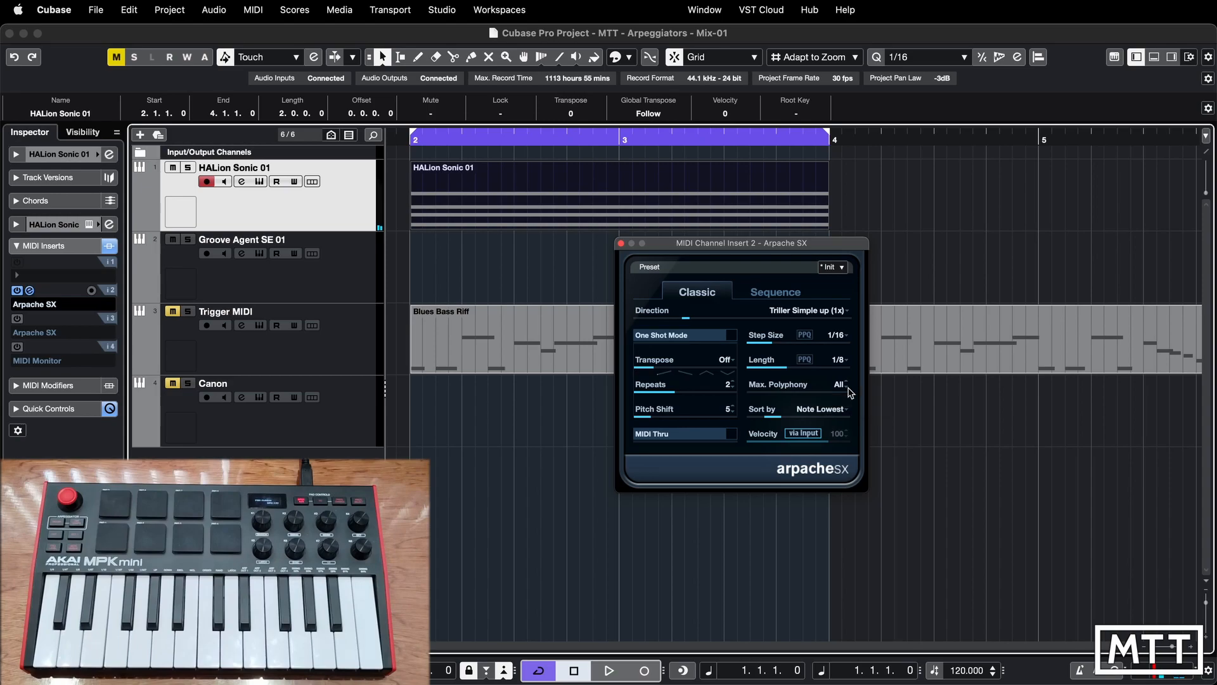
{"action": "left_click_drag", "start_coordinate": [759, 397], "coordinate": [786, 397]}
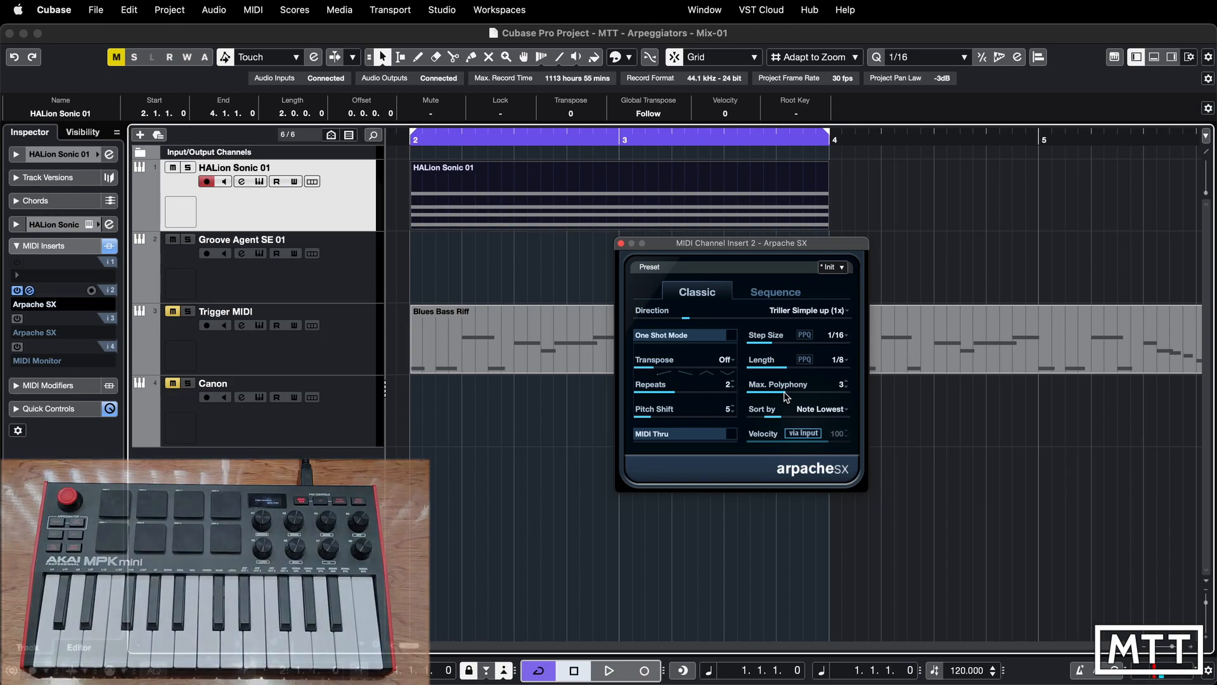
{"action": "left_click", "coordinate": [730, 338]}
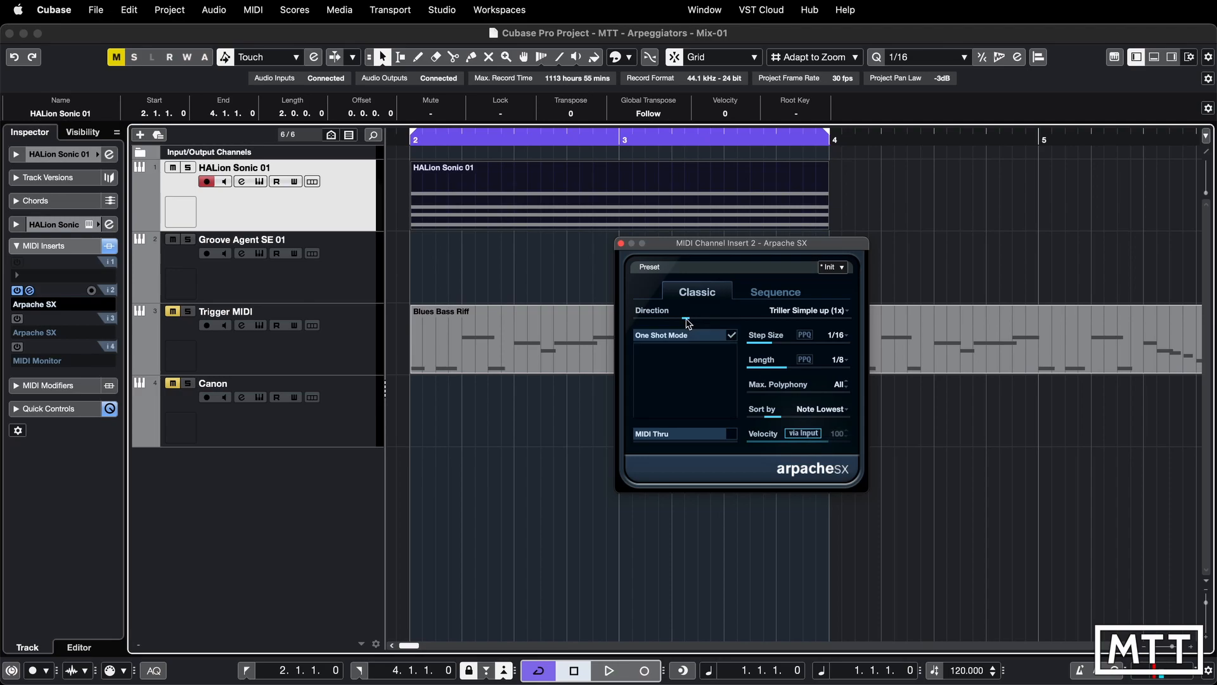
Set the Arpache SX Direction to Up and play the arpeggio from the left locator
{"action": "left_click_drag", "start_coordinate": [686, 320], "coordinate": [631, 324]}
{"action": "key", "text": "1"}
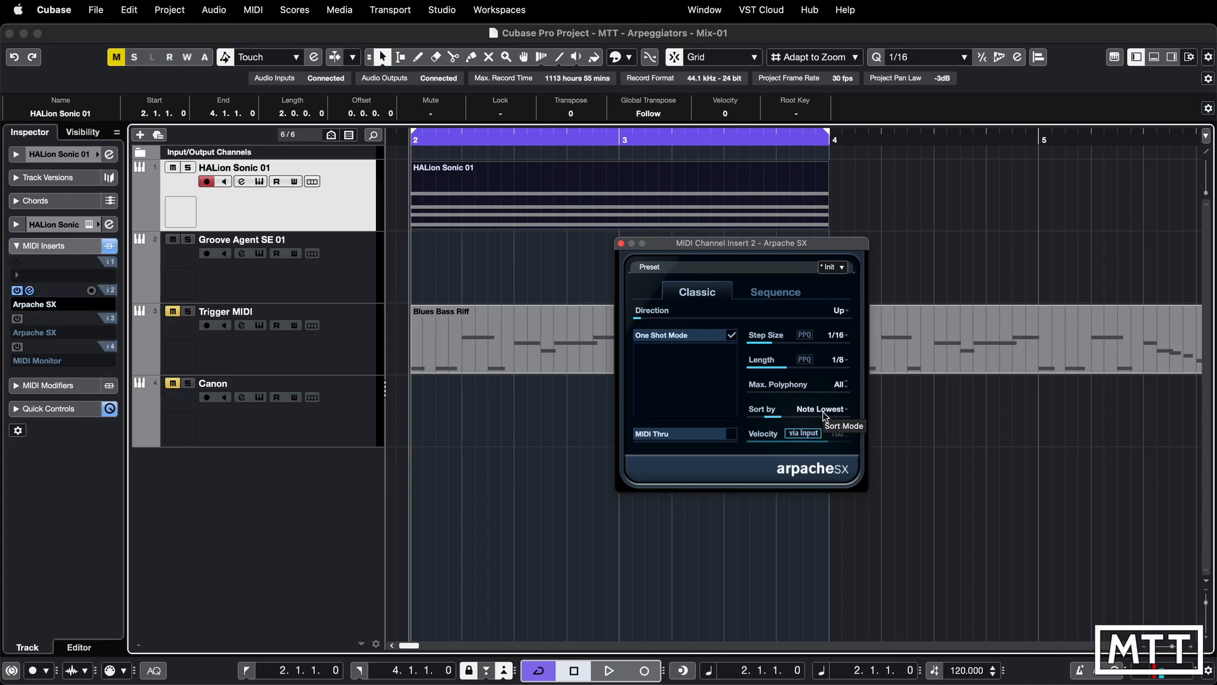
{"action": "key", "text": "space"}
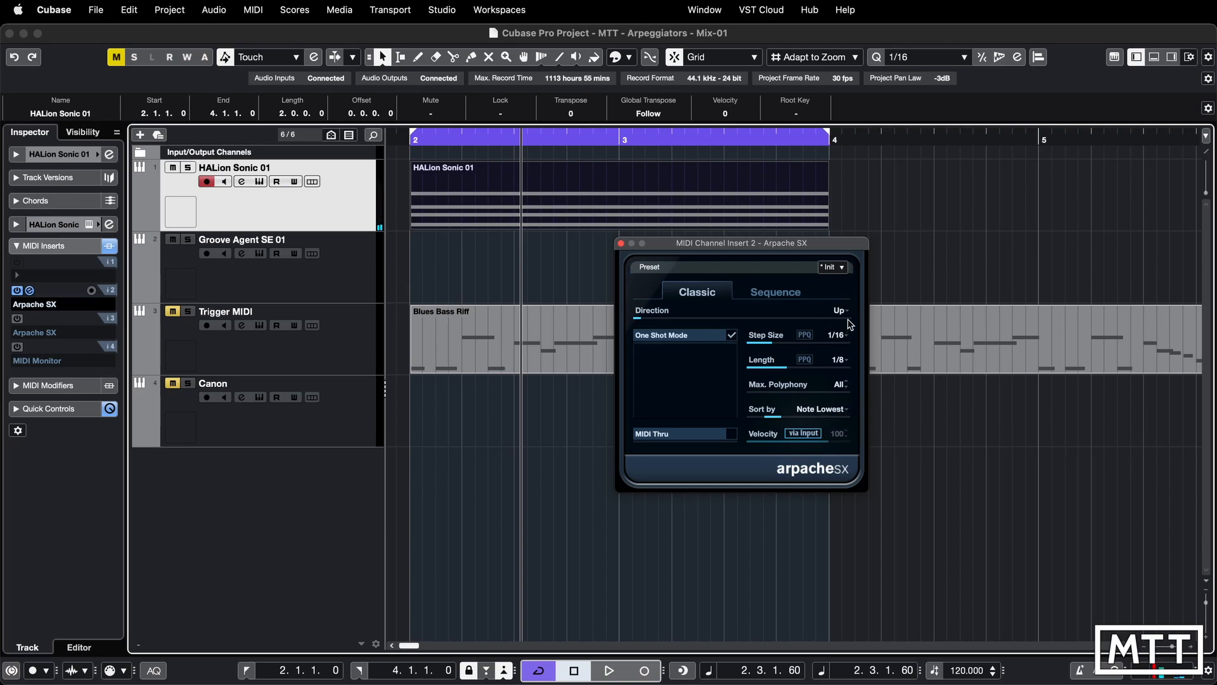
Set the Arpache SX Sort by mode to Note Highest and play the arpeggio from the project start
{"action": "left_click", "coordinate": [828, 413]}
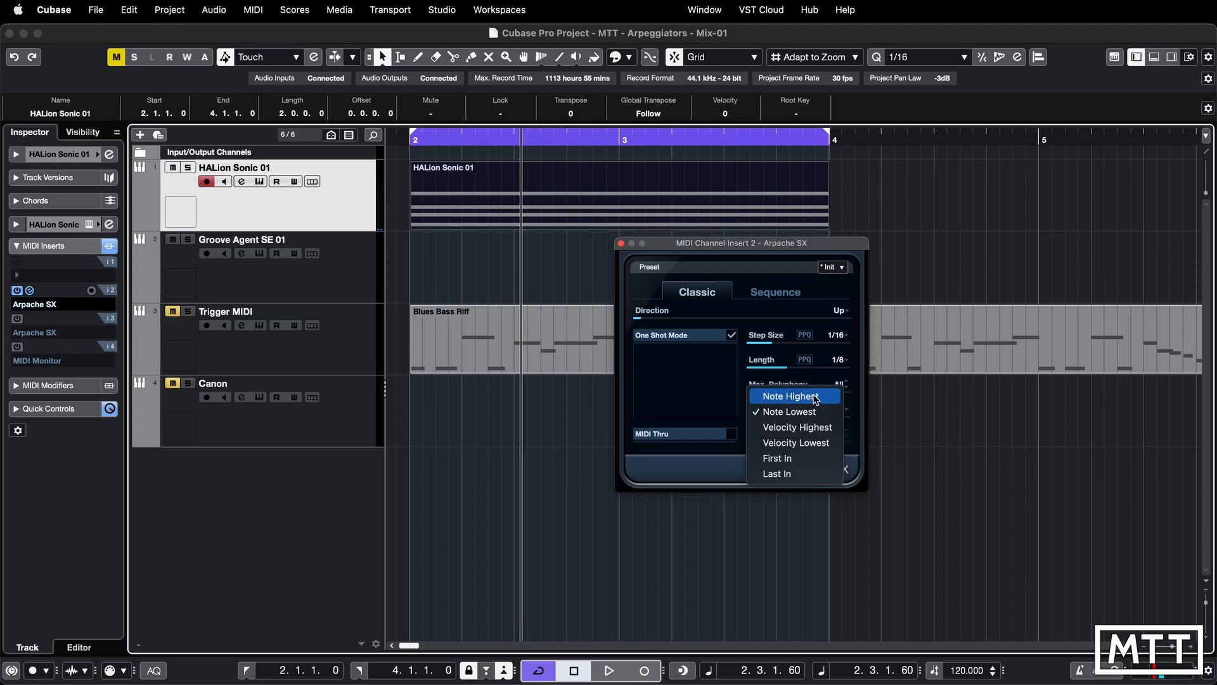
{"action": "left_click", "coordinate": [829, 347]}
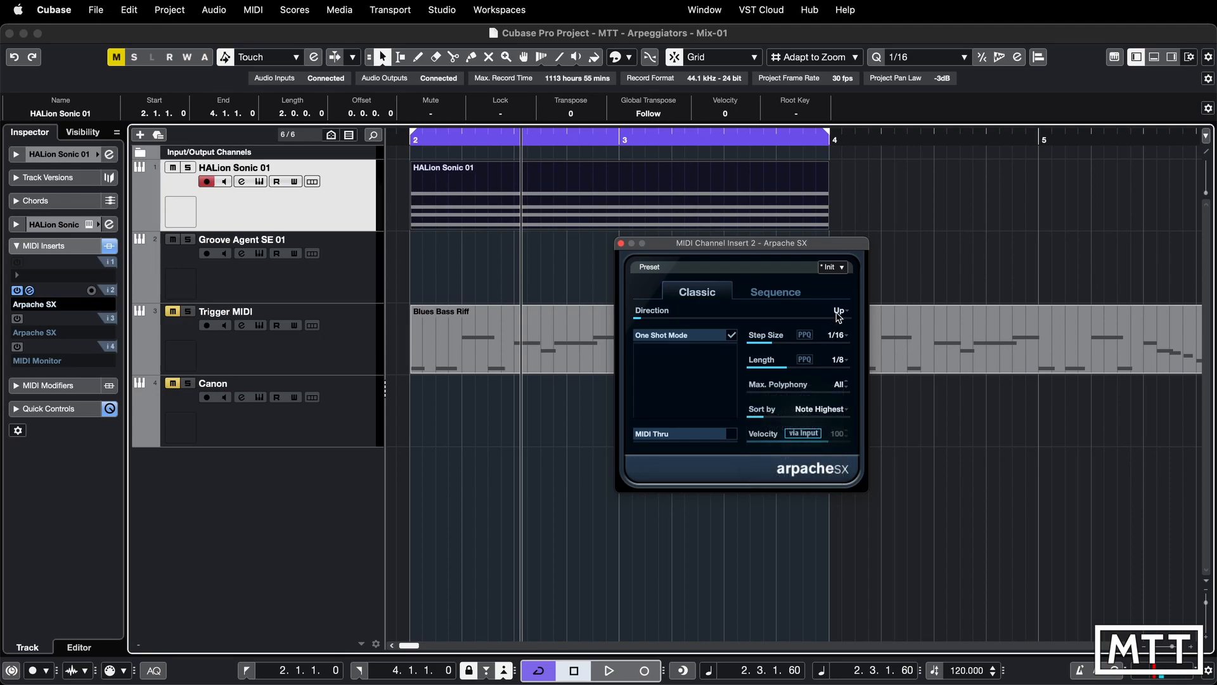
{"action": "key", "text": "period"}
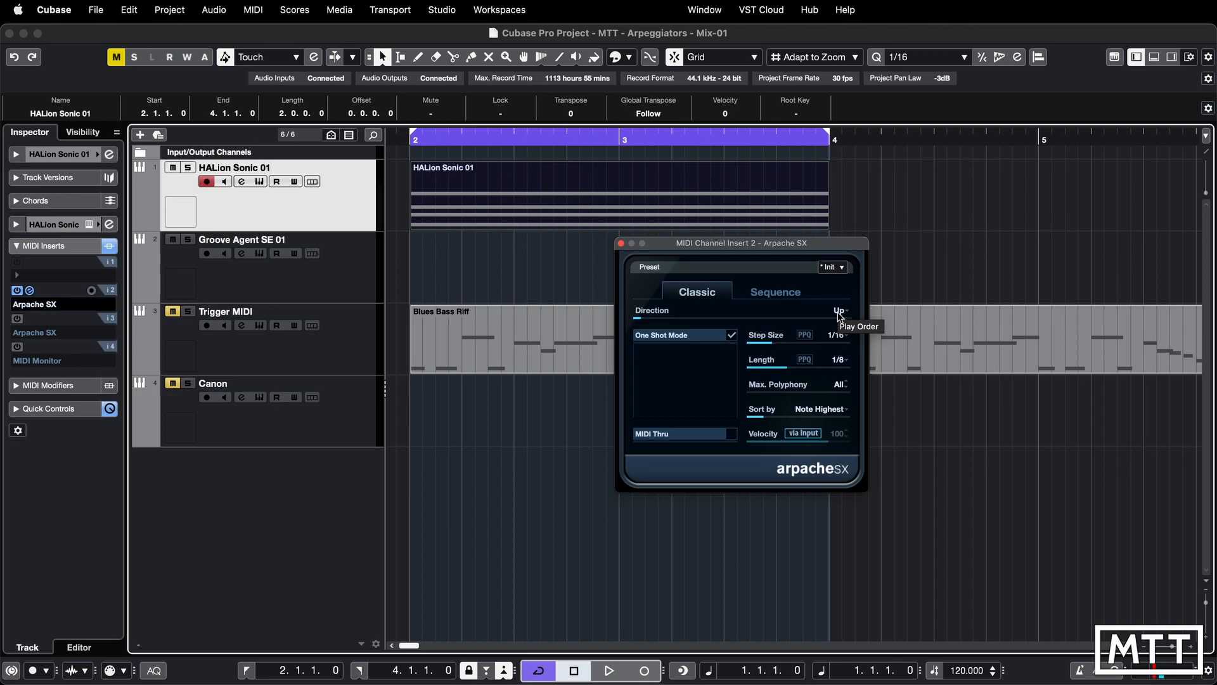
{"action": "key", "text": "space"}
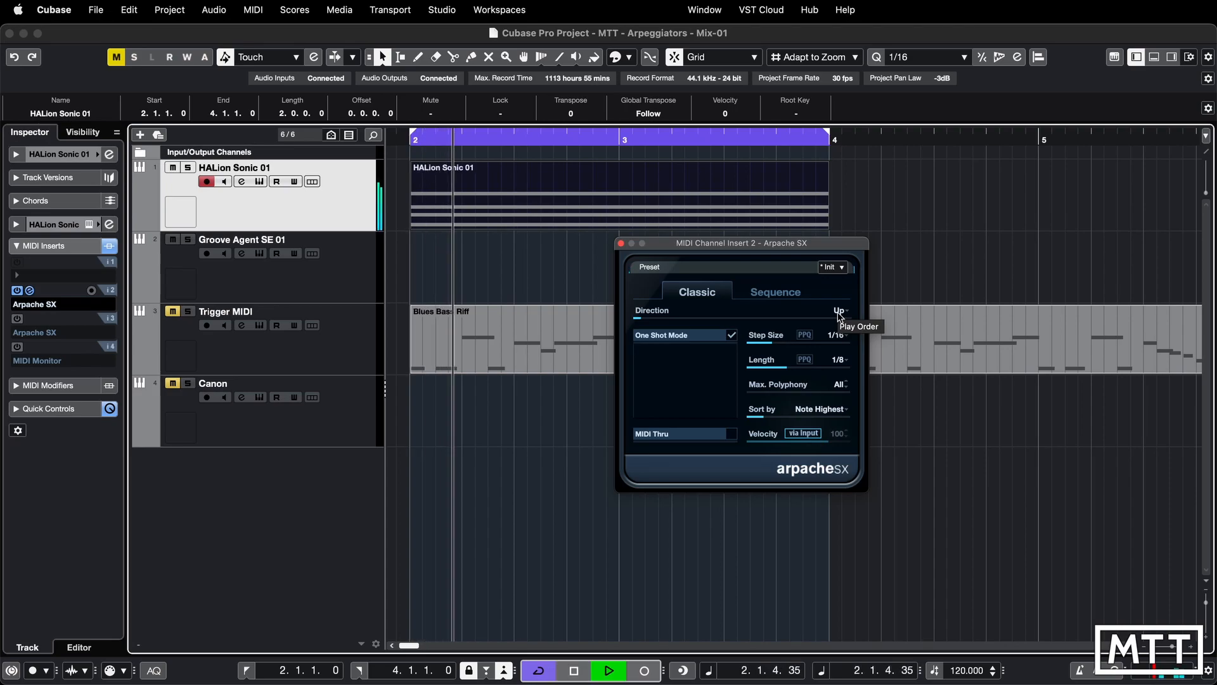
{"action": "key", "text": "space"}
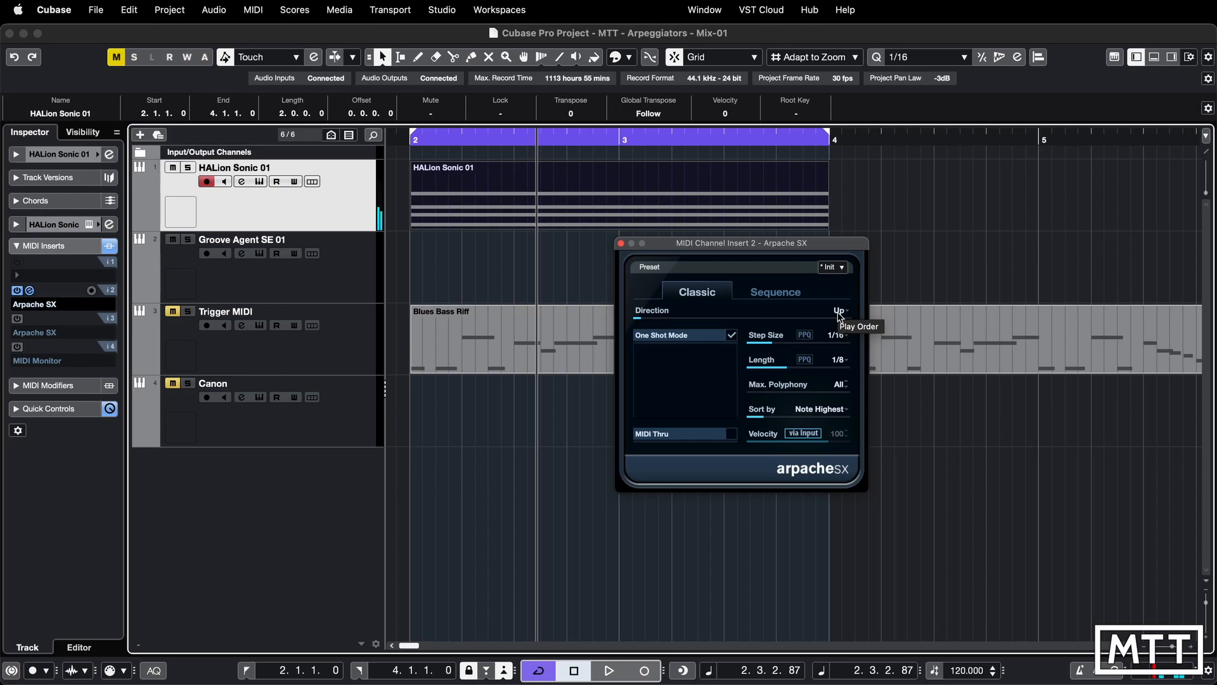
Set the Arpache SX Sort by mode to First In and deselect the HALion Sonic 01 event
{"action": "left_click", "coordinate": [839, 413]}
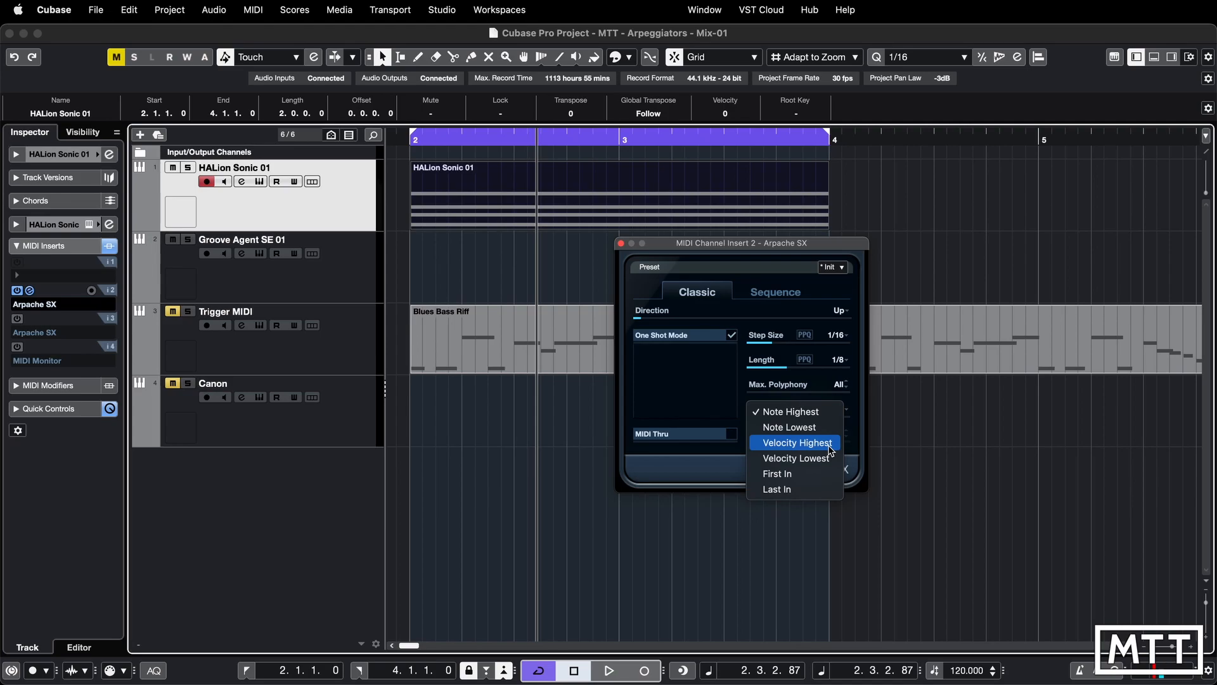
{"action": "left_click", "coordinate": [777, 474]}
{"action": "left_click", "coordinate": [568, 271]}
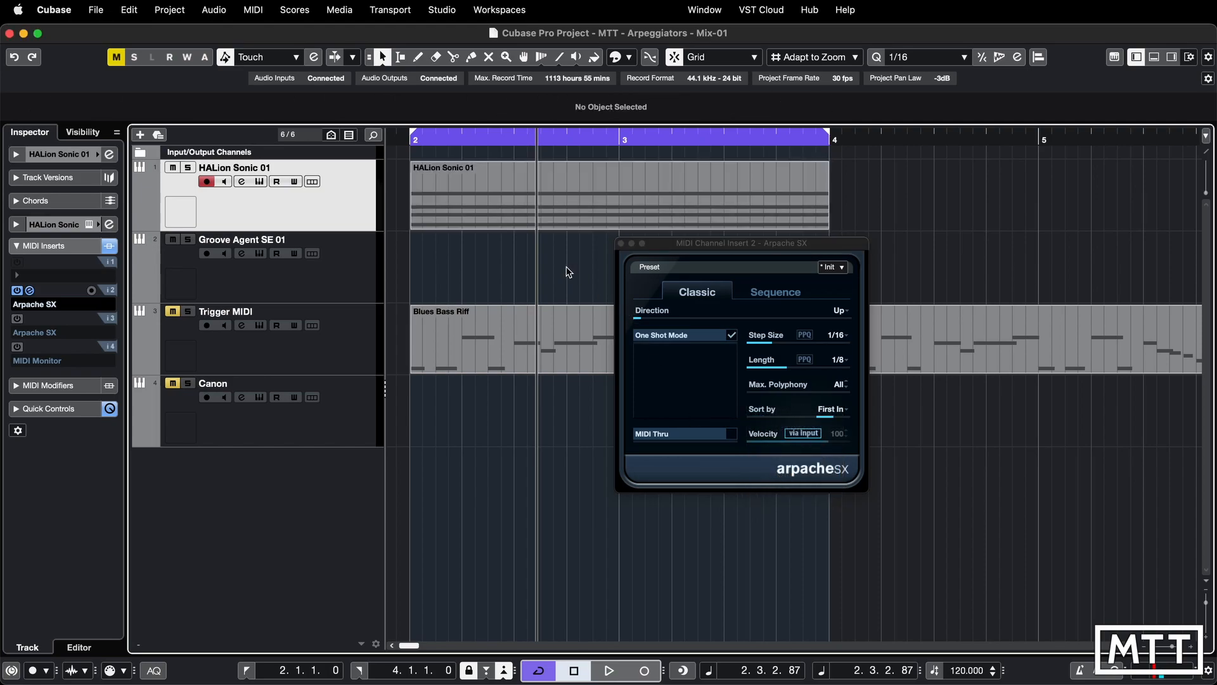
Open the HALion Sonic 01 event in the Key Editor at its note starts, and move the Arpache SX window clear of the notes
{"action": "double_click", "coordinate": [512, 208]}
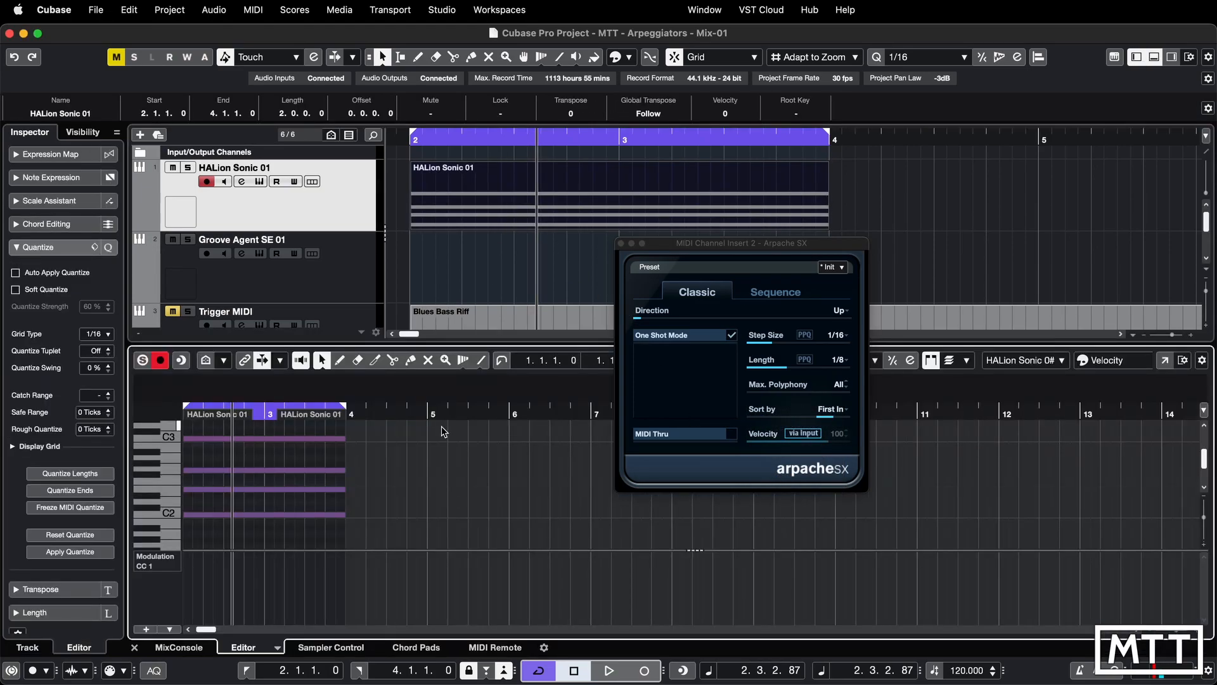
{"action": "key", "text": "period"}
{"action": "scroll", "coordinate": [441, 426], "scroll_direction": "up", "scroll_amount": 3}
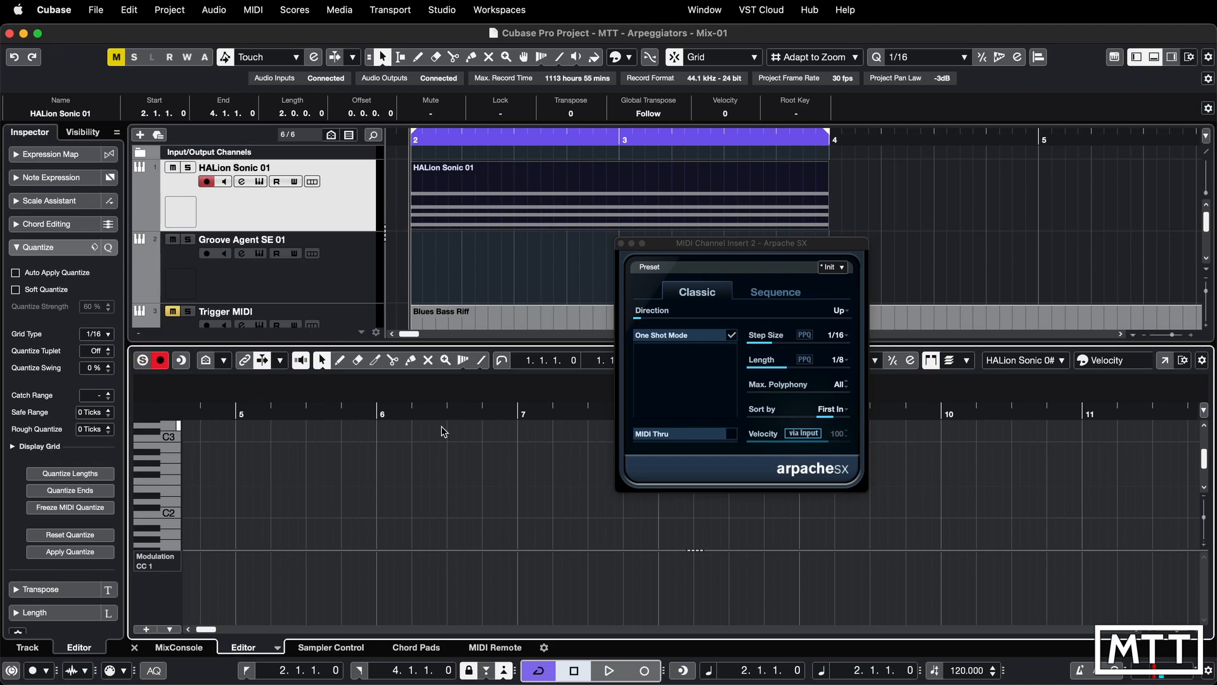
{"action": "scroll", "coordinate": [442, 426], "scroll_direction": "left", "scroll_amount": 10}
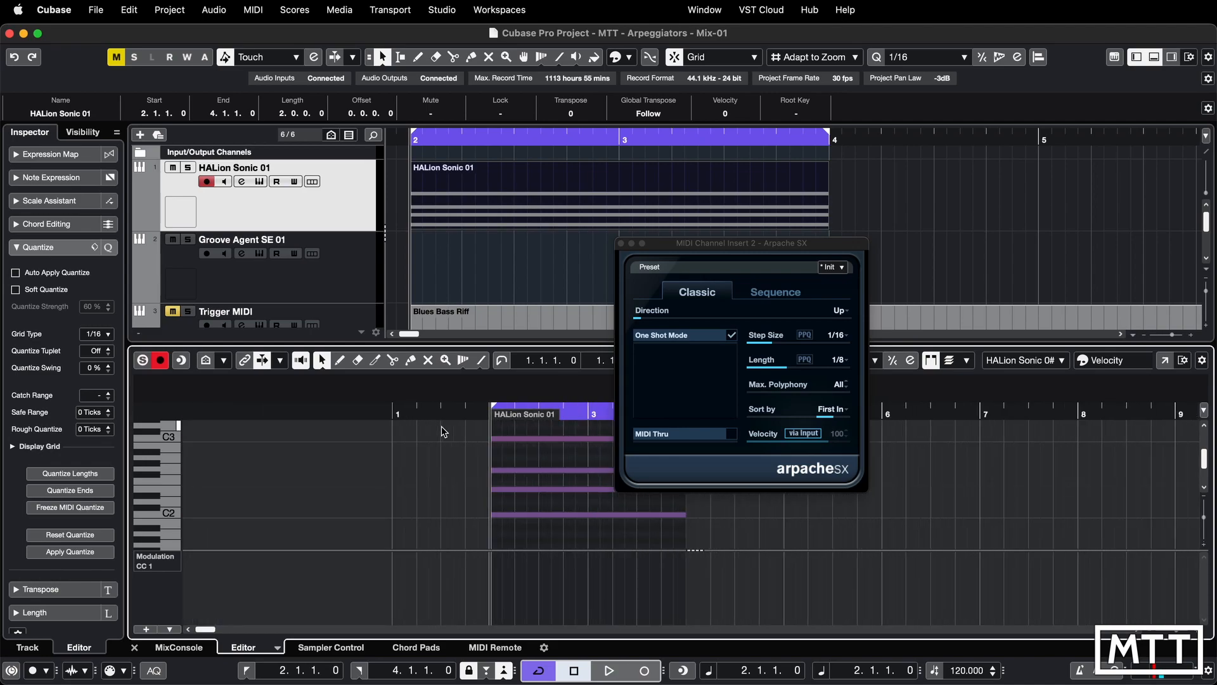
{"action": "scroll", "coordinate": [441, 426], "scroll_direction": "up", "scroll_amount": 5}
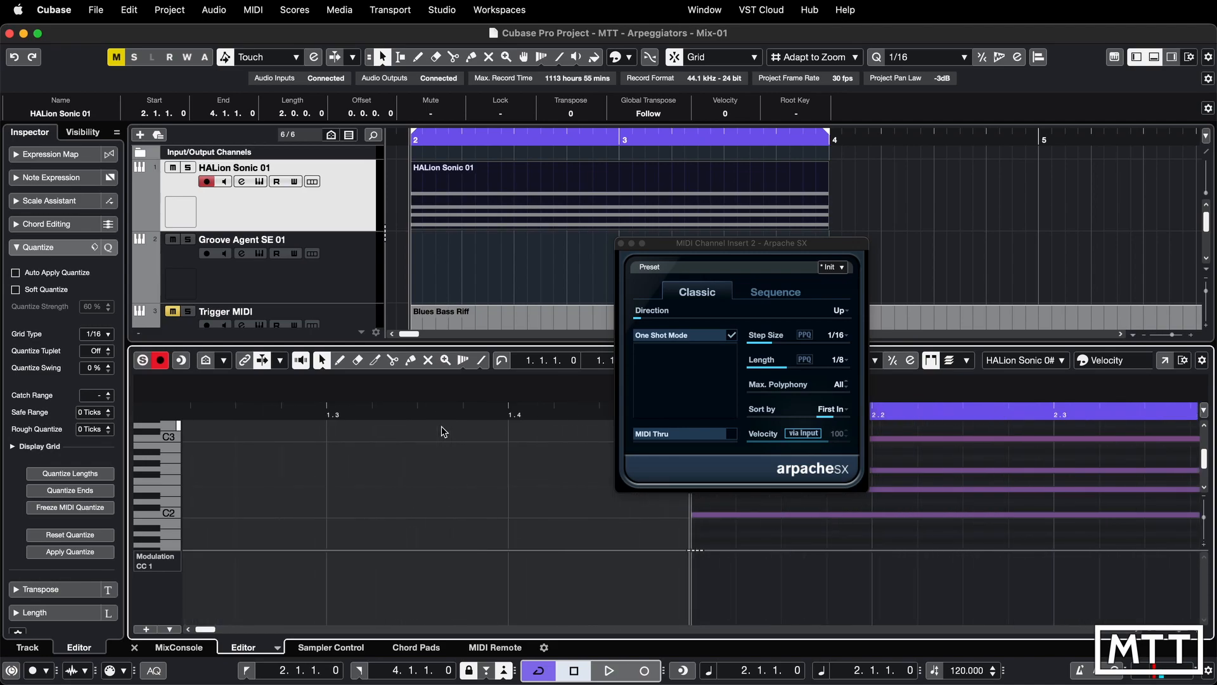
{"action": "left_click_drag", "start_coordinate": [736, 248], "coordinate": [1027, 123]}
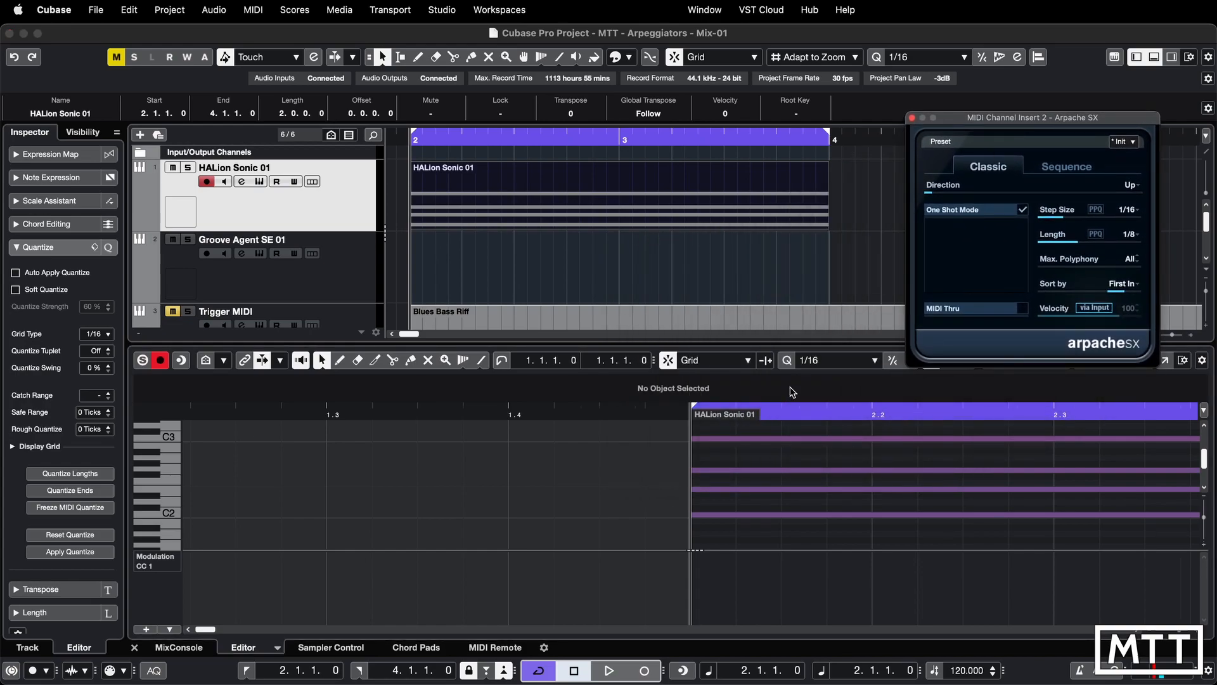
Stagger the chord's note starts in the Key Editor, with G2 starting at 2.1.1.2, C2 at 2.1.1.1 and C3 at 2.1.1.0
{"action": "left_click", "coordinate": [716, 490]}
{"action": "left_click", "coordinate": [715, 491]}
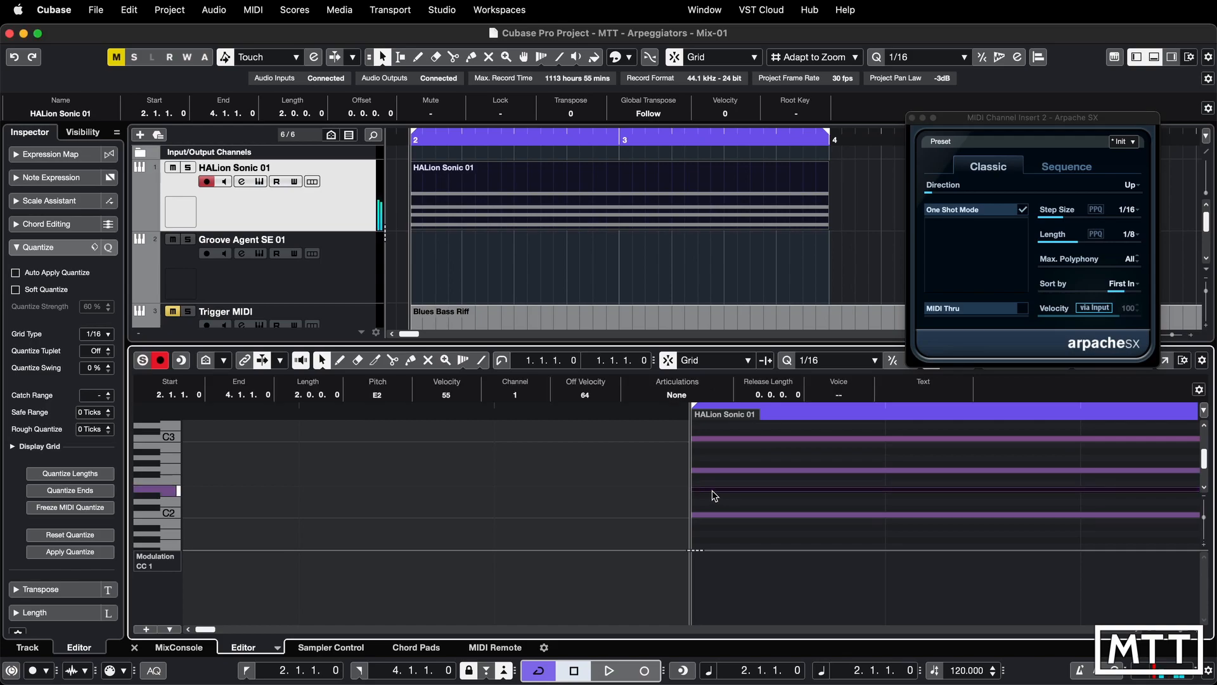
{"action": "left_click", "coordinate": [709, 480]}
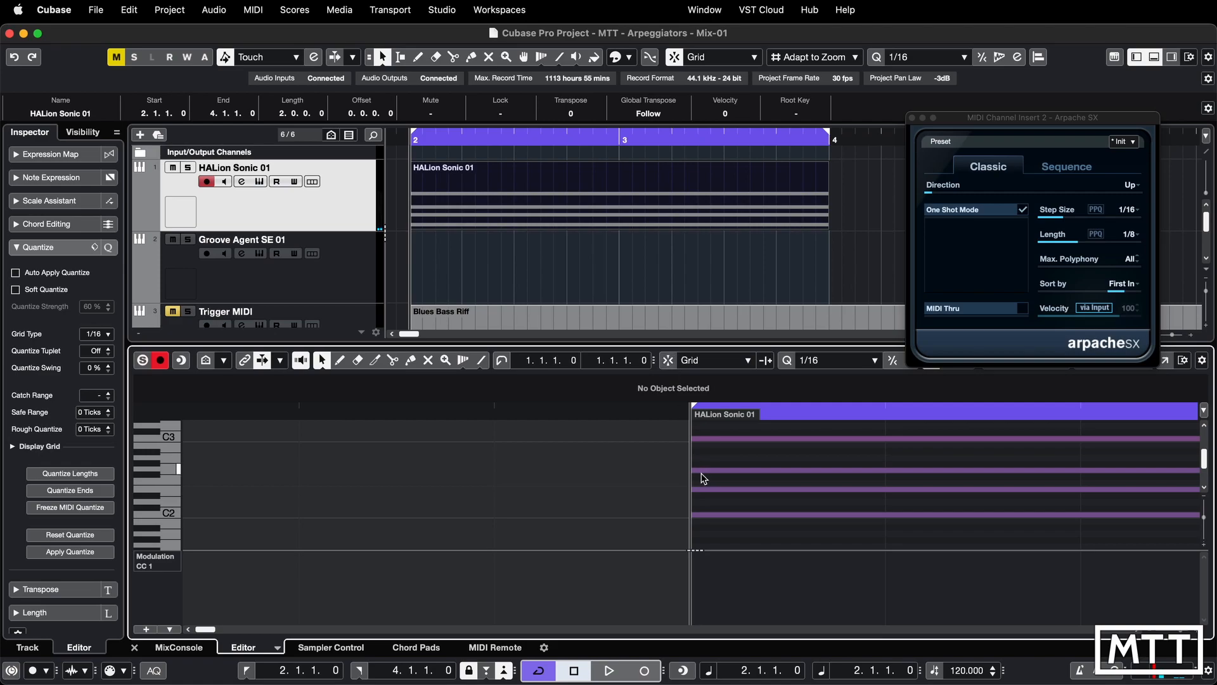
{"action": "left_click_drag", "start_coordinate": [702, 478], "coordinate": [693, 438]}
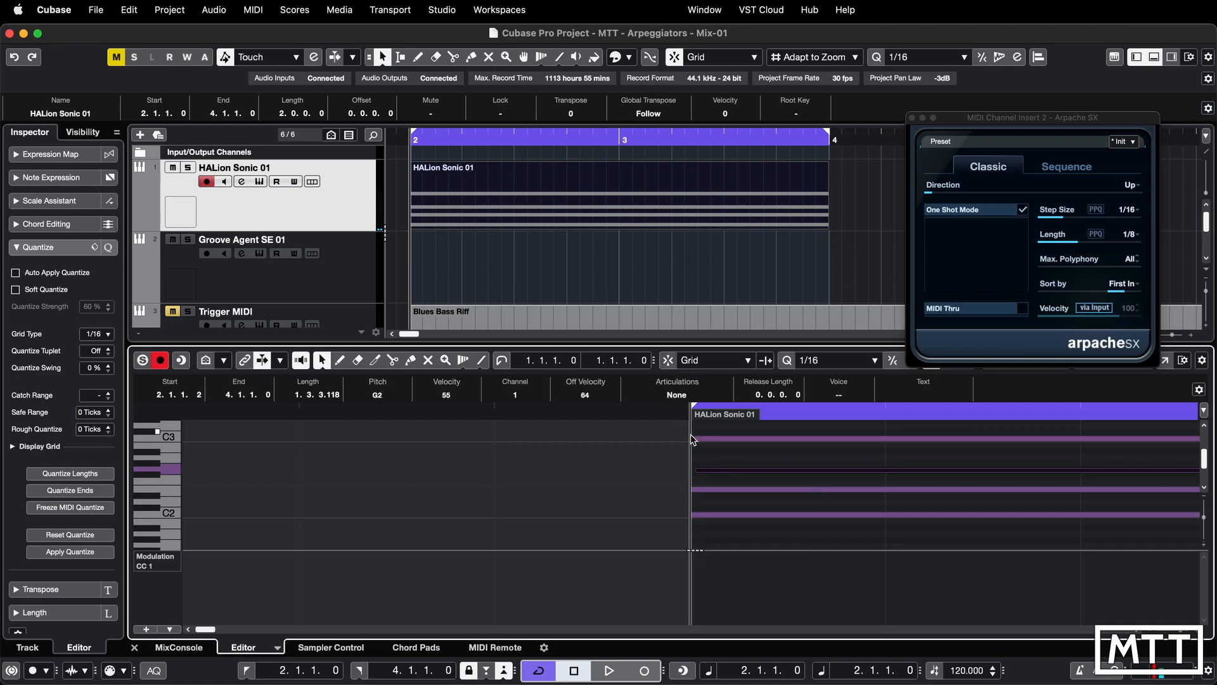
{"action": "left_click", "coordinate": [692, 439]}
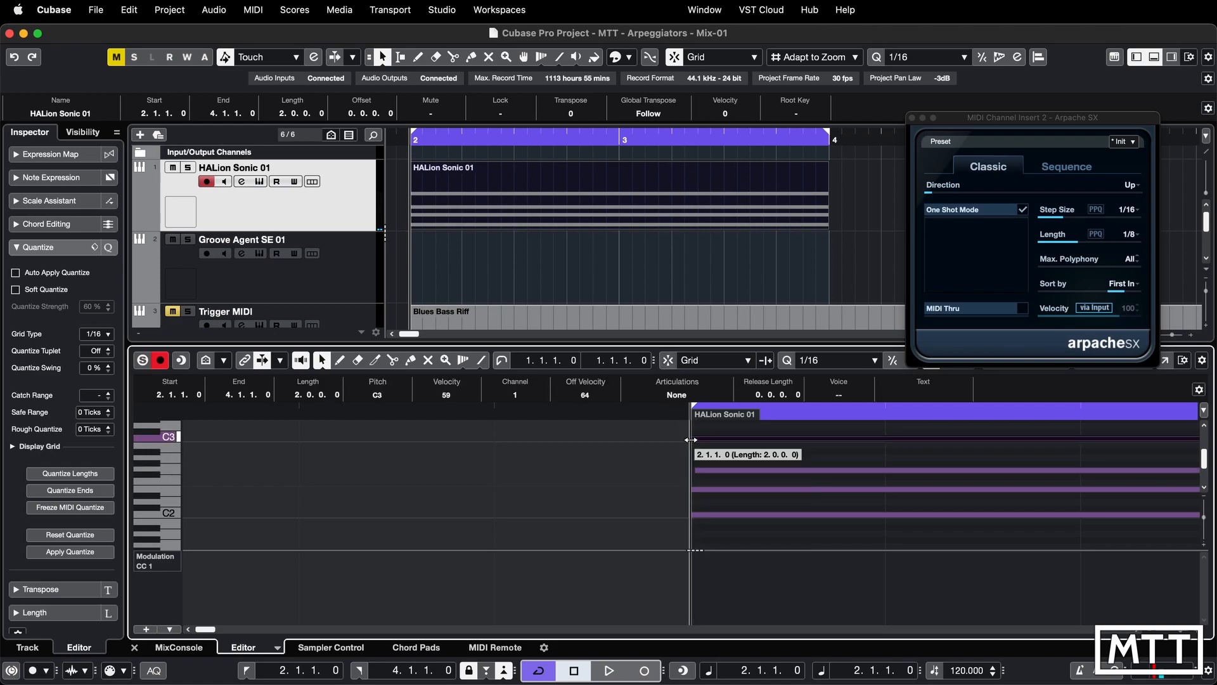
{"action": "left_click", "coordinate": [696, 514]}
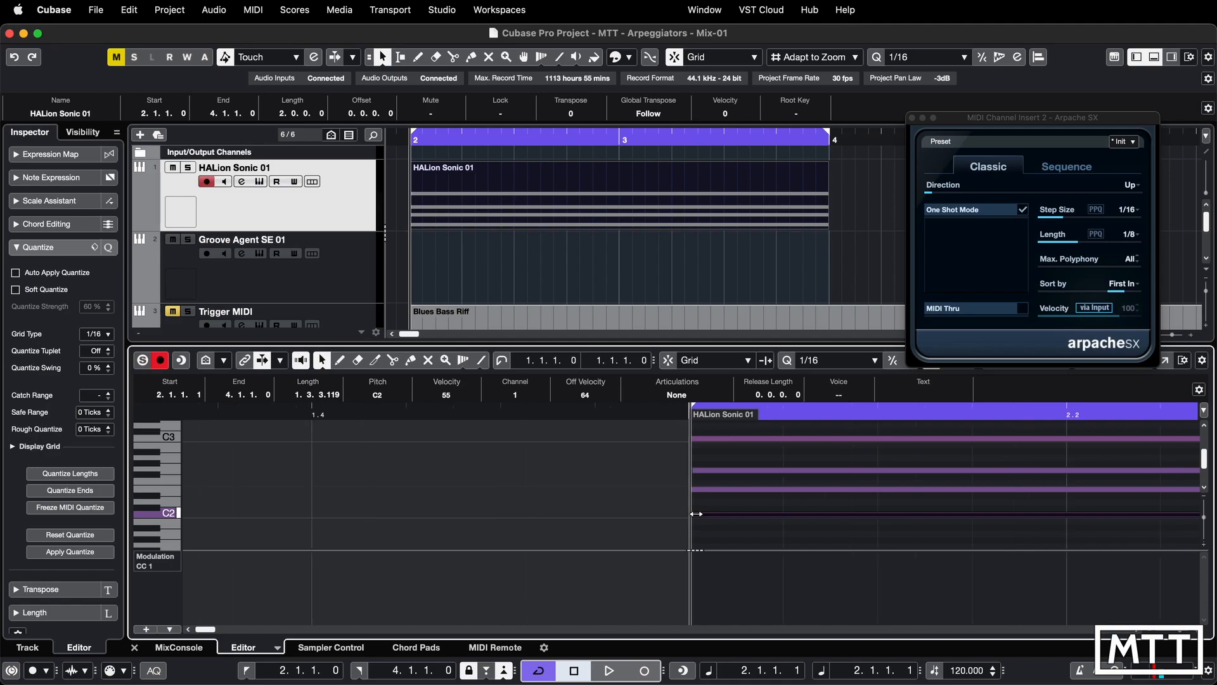
Play the staggered chord from the left locator to hear the First In arpeggio order, and stop playback
{"action": "key", "text": "g"}
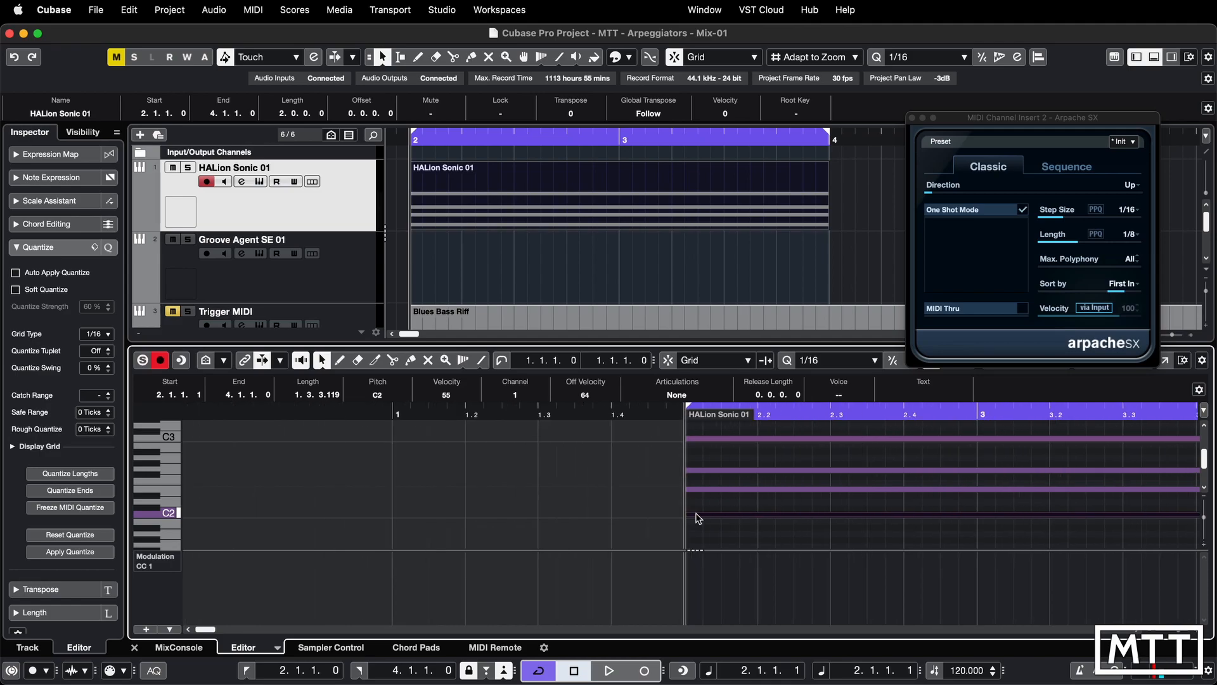
{"action": "key", "text": "space"}
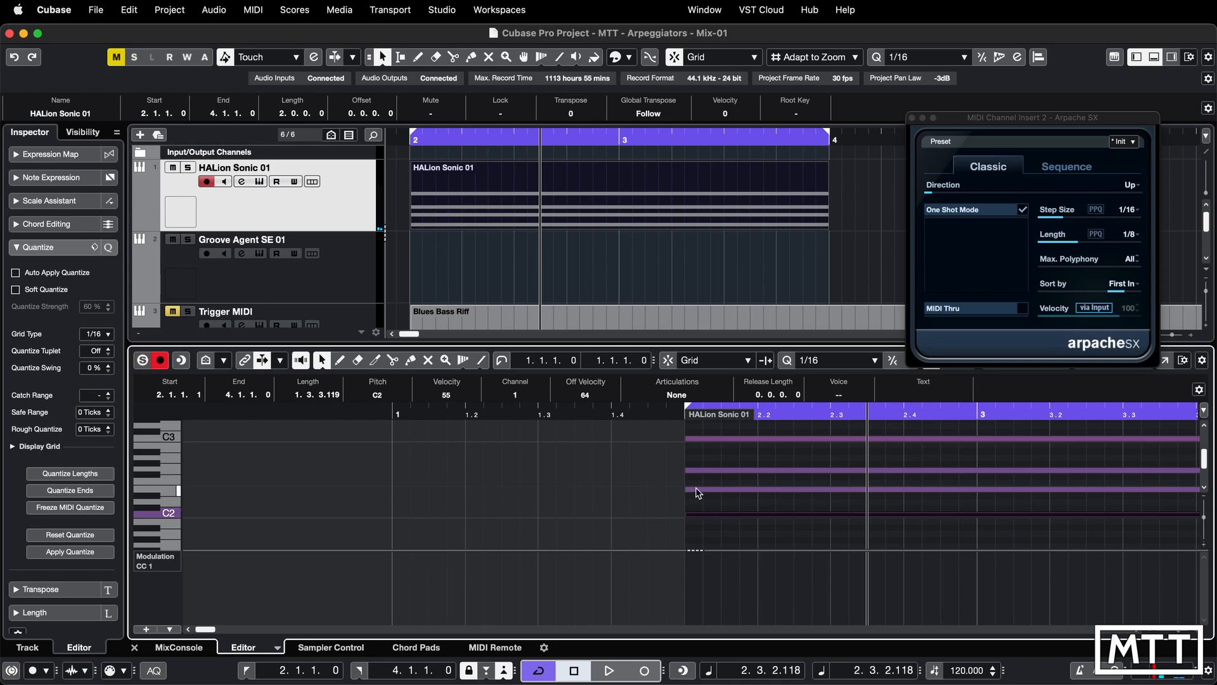
{"action": "key", "text": "KP_0"}
{"action": "key", "text": "space"}
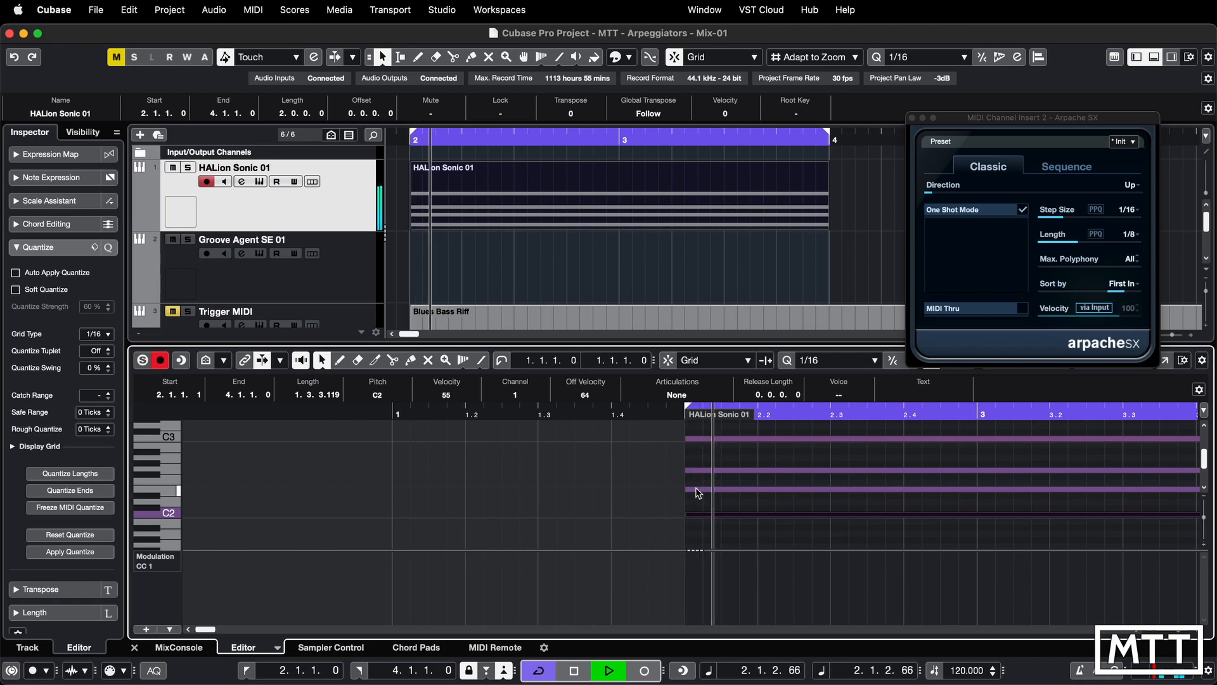
{"action": "key", "text": "space"}
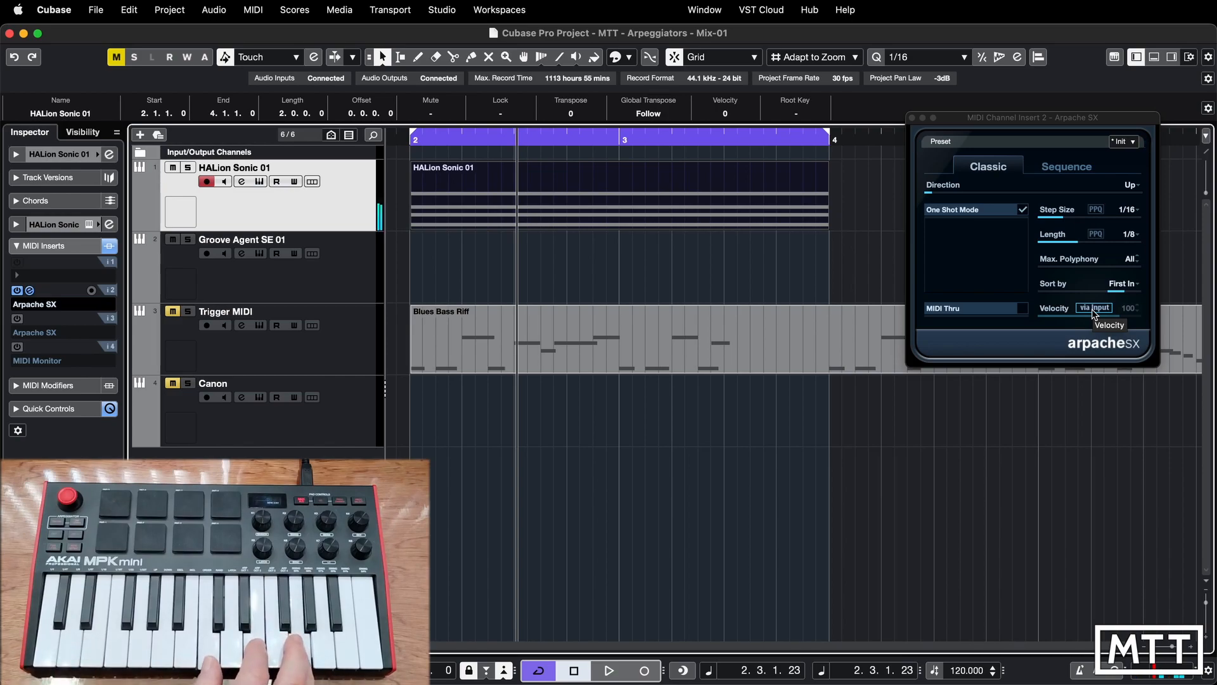
Turn off One Shot Mode in Arpache SX and switch Velocity from via Input to the fixed value 100
{"action": "left_click", "coordinate": [1022, 210]}
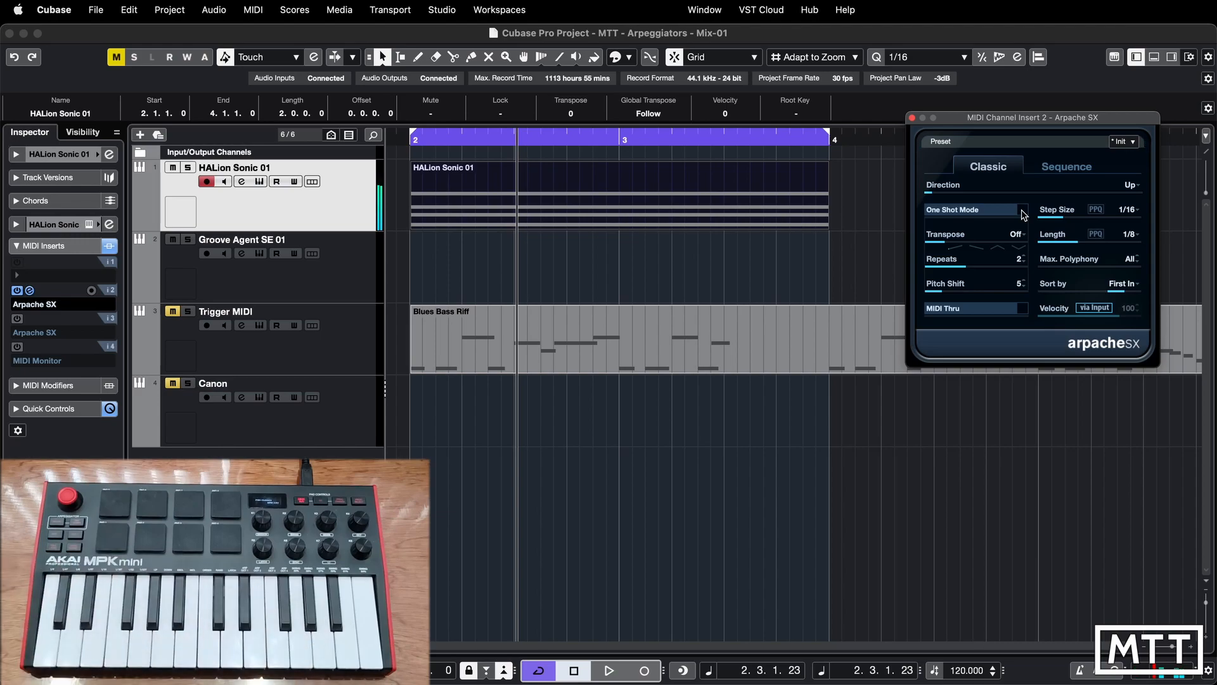
{"action": "left_click", "coordinate": [1130, 311]}
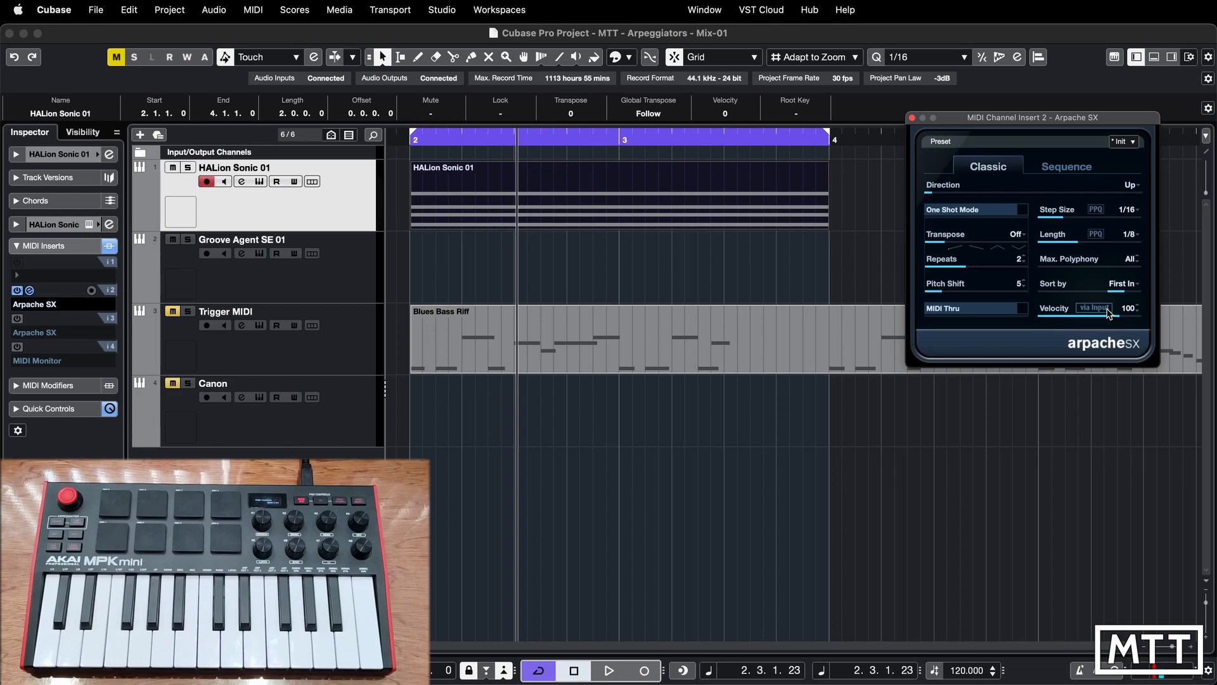
Try the 303 Arp preset from the Classic Arp folder of the Earlier Presets in Arpache SX's user presets
{"action": "left_click", "coordinate": [1124, 142]}
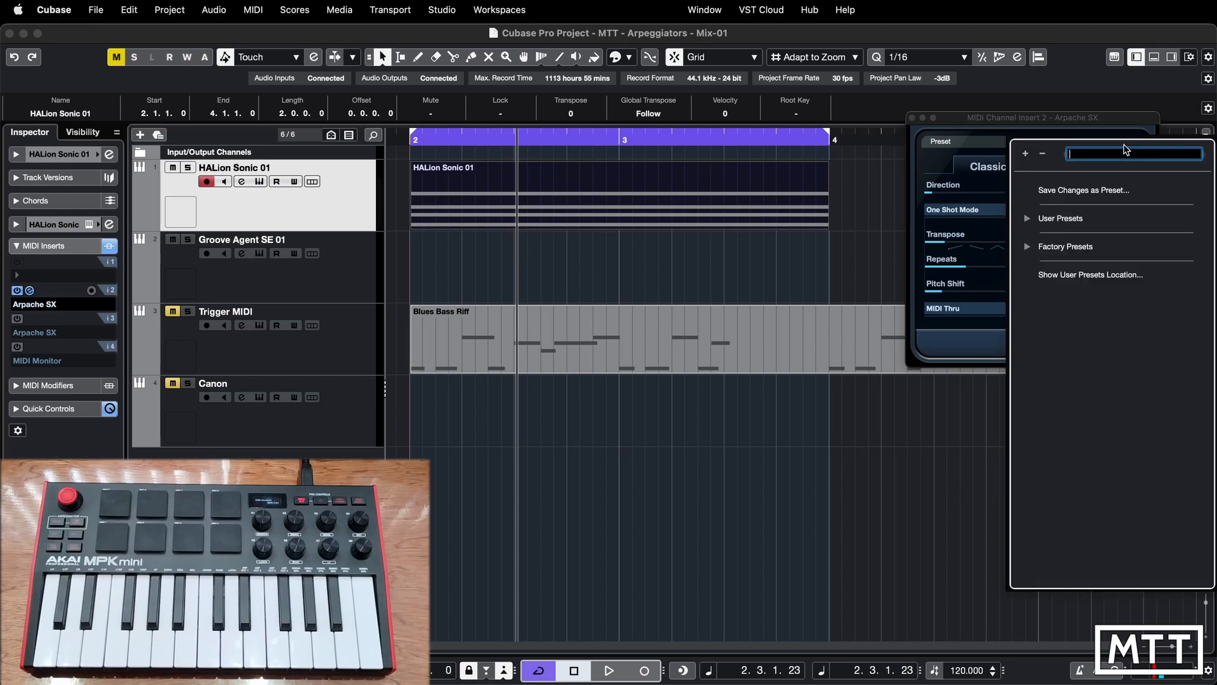
{"action": "left_click", "coordinate": [1039, 218]}
{"action": "left_click", "coordinate": [1039, 232]}
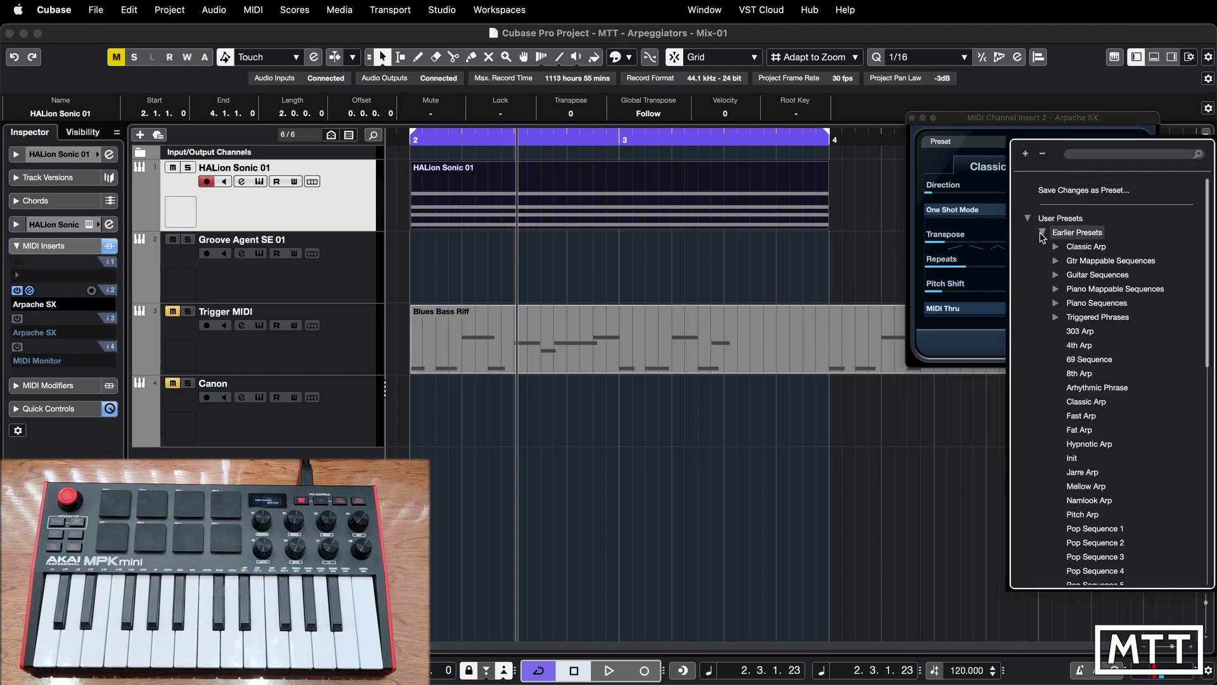
{"action": "left_click", "coordinate": [1056, 246]}
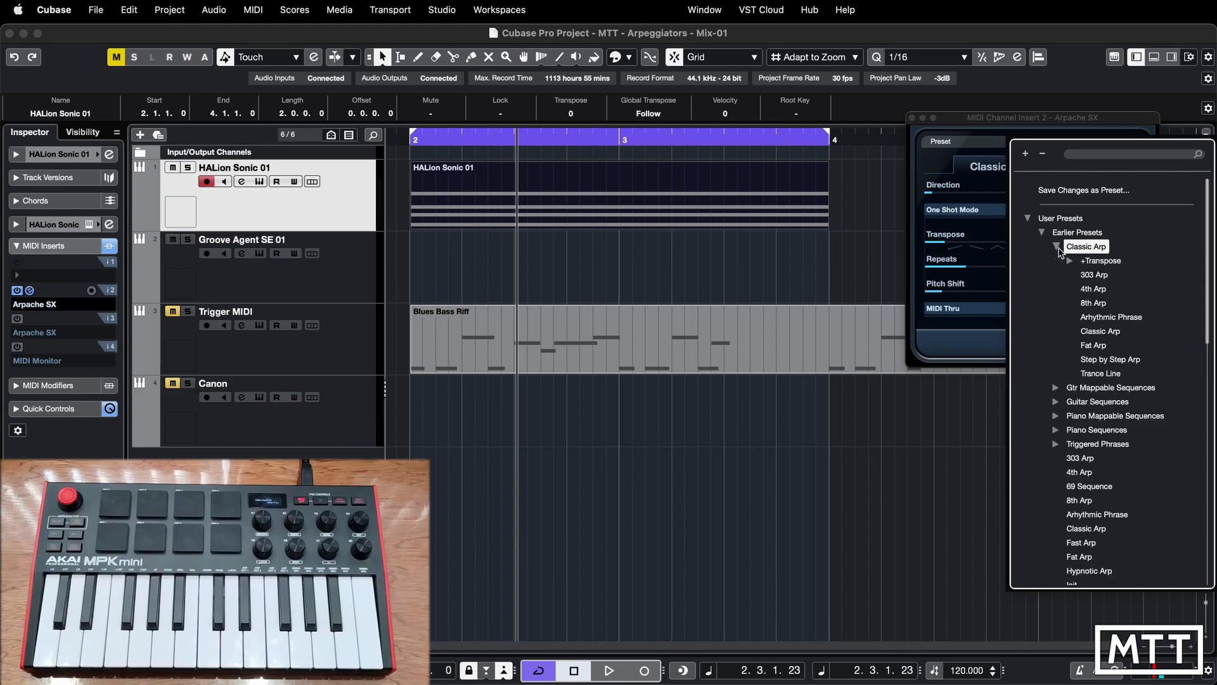
{"action": "double_click", "coordinate": [1088, 277]}
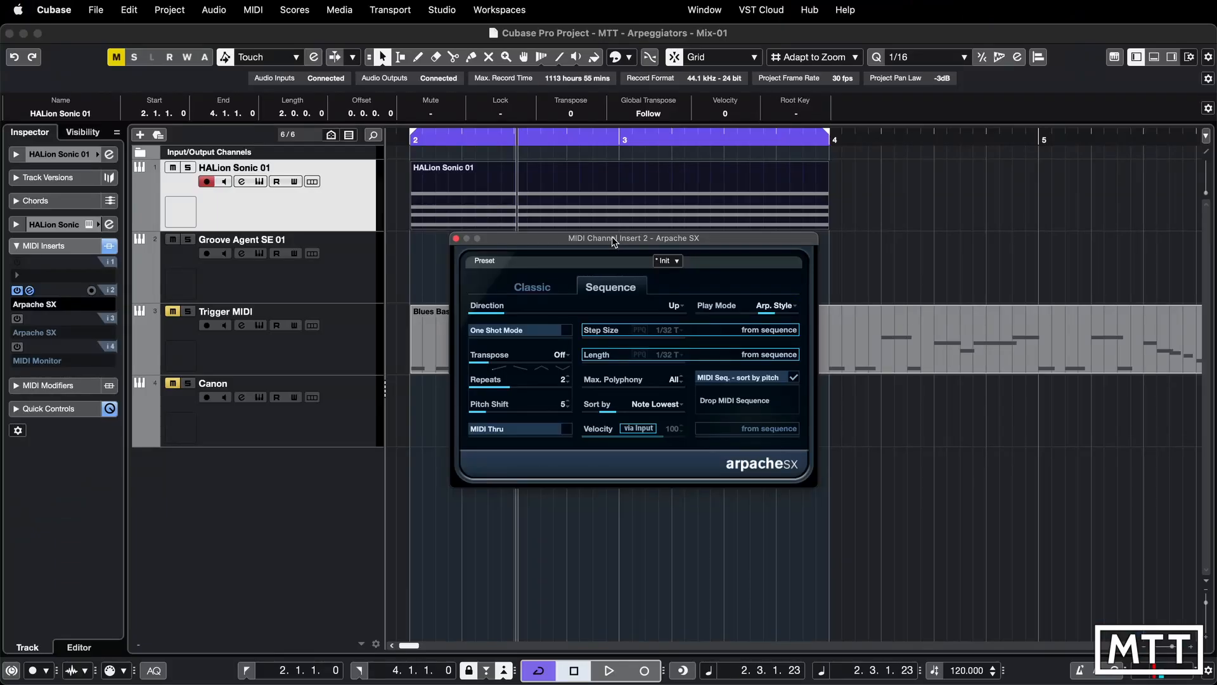
Compare Arpache SX's Classic and Sequence modes, and load the factory preset Pop Sequence 1 from Triggered Phrases in Sequence mode
{"action": "left_click", "coordinate": [542, 288]}
{"action": "left_click", "coordinate": [599, 291]}
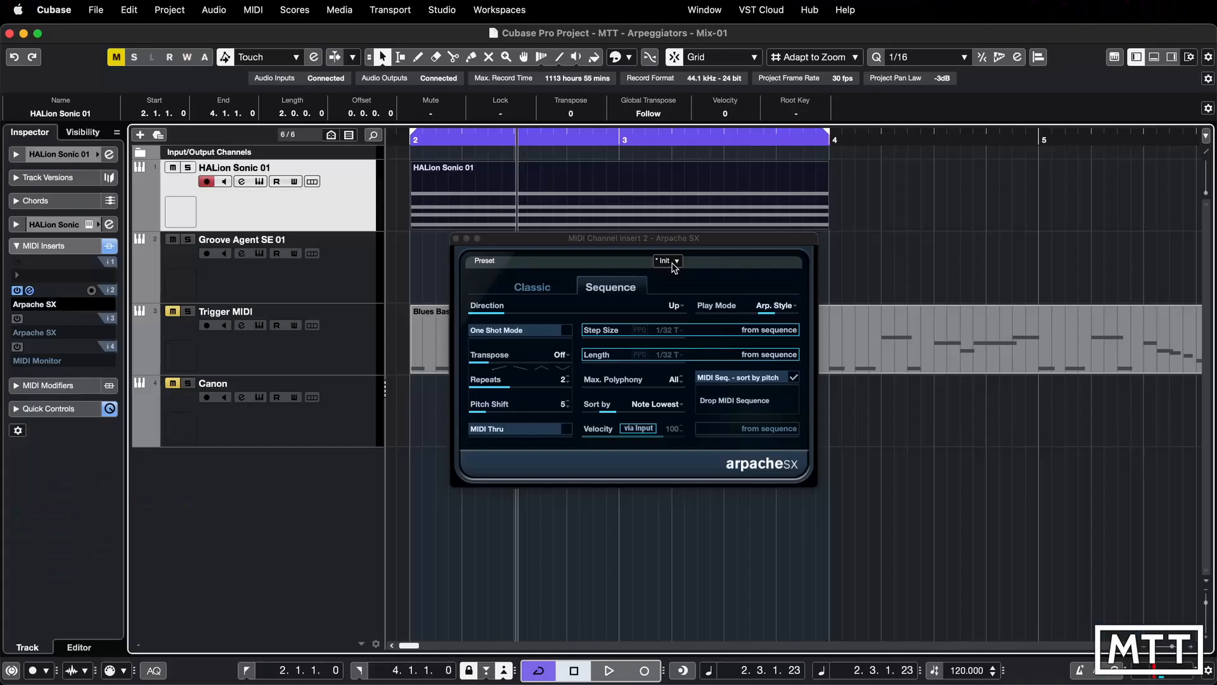
{"action": "left_click", "coordinate": [665, 261]}
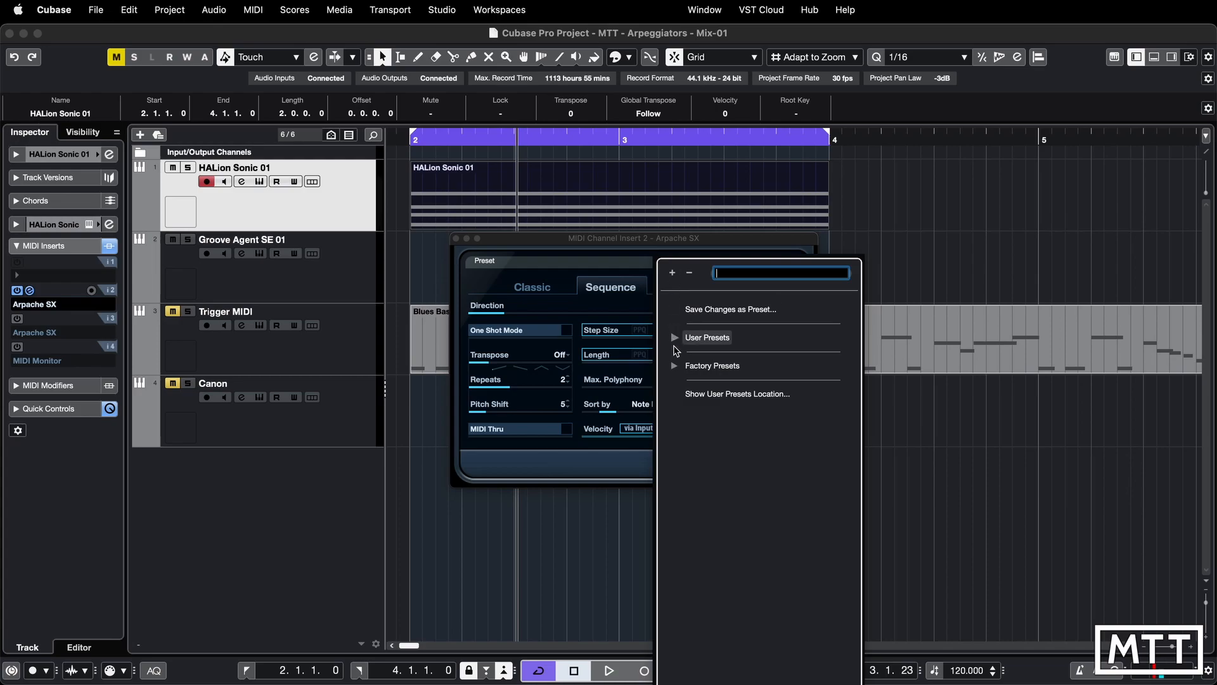
{"action": "left_click", "coordinate": [675, 365]}
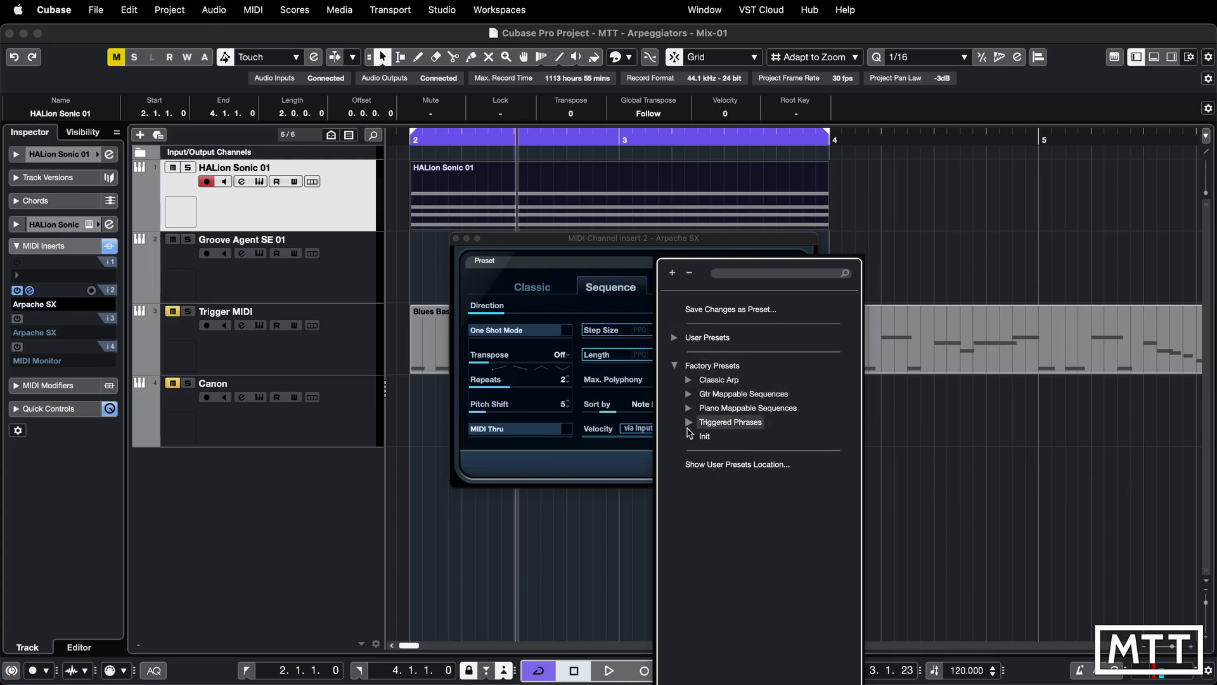
{"action": "left_click", "coordinate": [688, 423]}
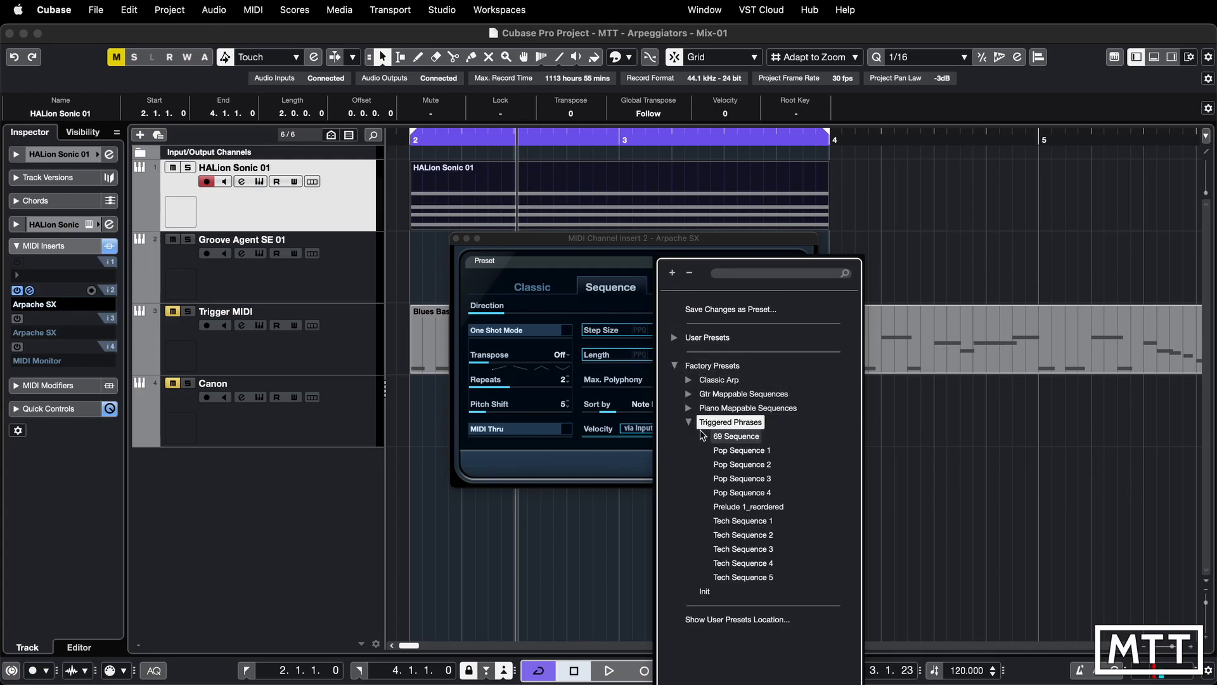
{"action": "left_click", "coordinate": [732, 450]}
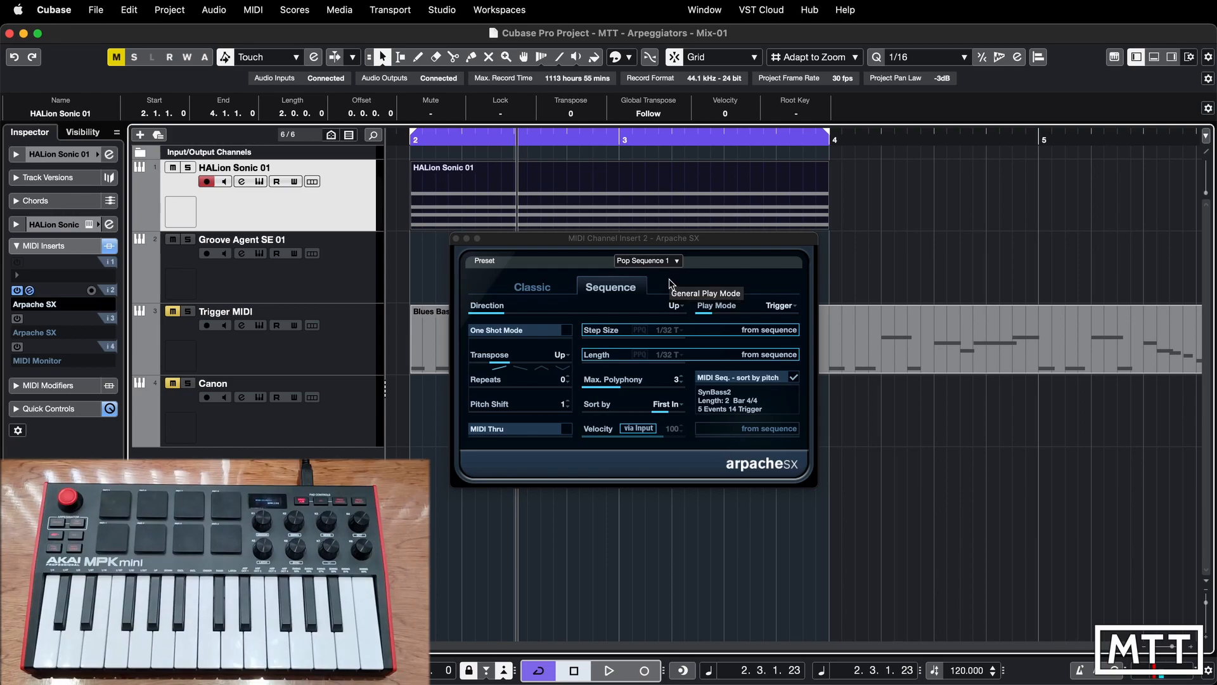
Load the factory preset Tech Sequence 5 from Triggered Phrases, and switch Arpache SX to Classic mode and back to Sequence
{"action": "left_click", "coordinate": [666, 261]}
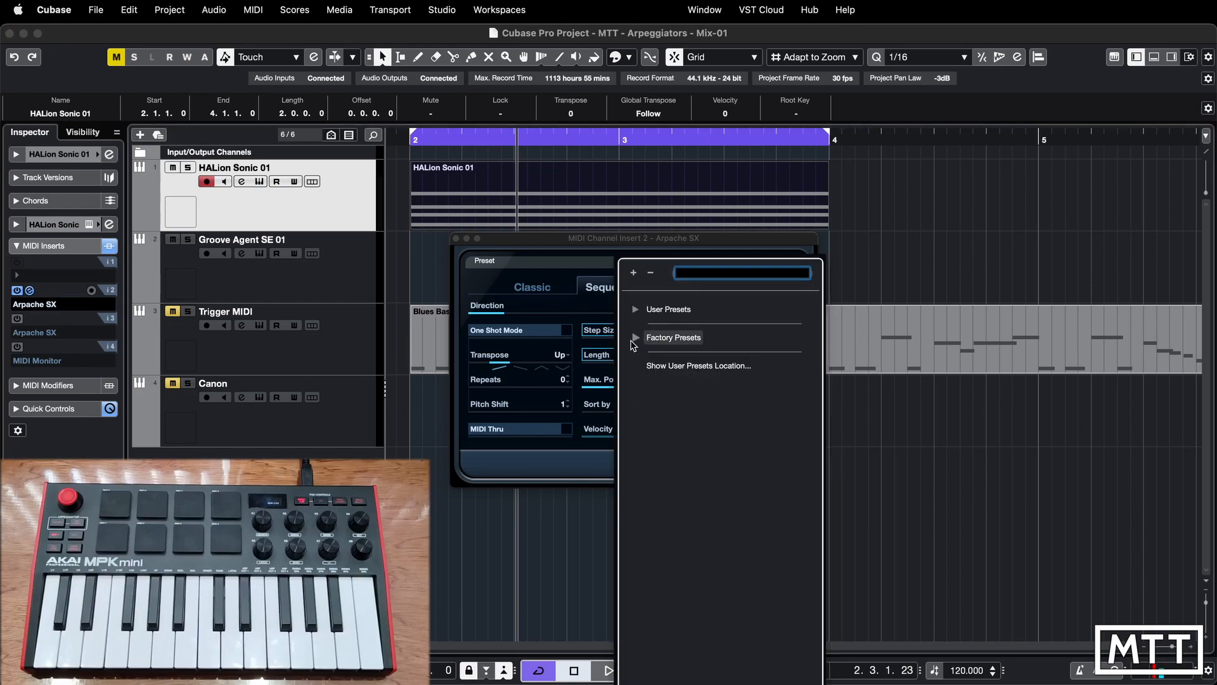
{"action": "left_click", "coordinate": [634, 340]}
{"action": "left_click", "coordinate": [635, 338]}
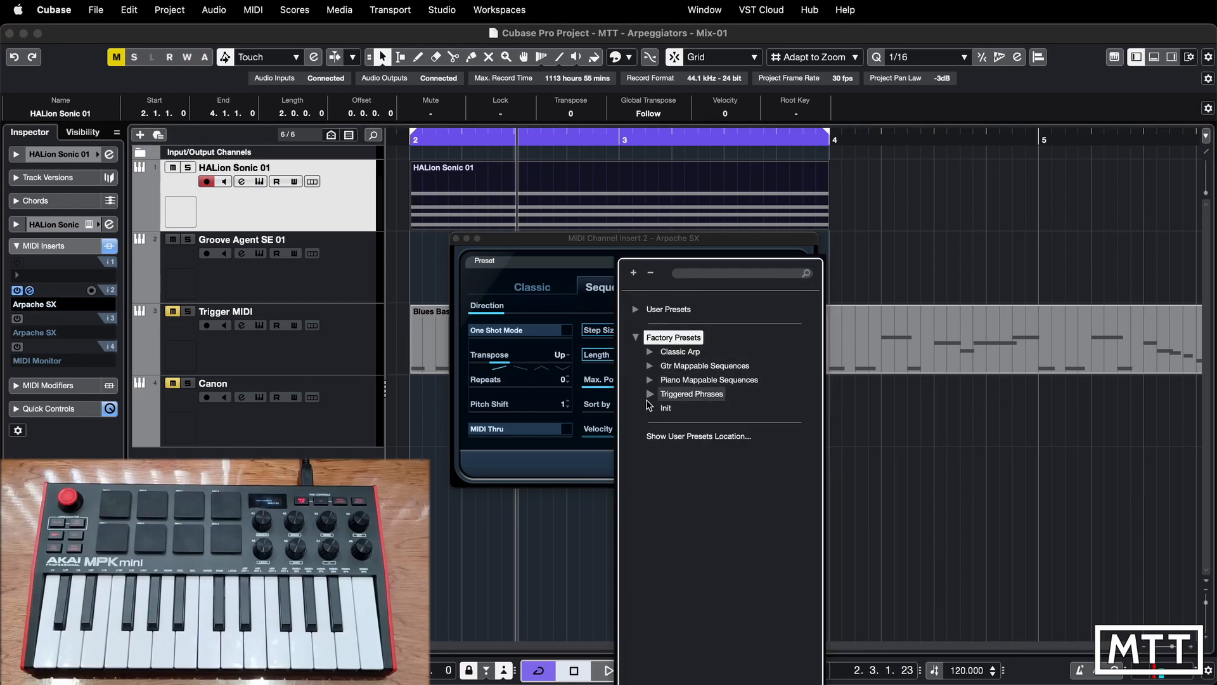
{"action": "left_click", "coordinate": [650, 394]}
{"action": "left_click", "coordinate": [650, 393]}
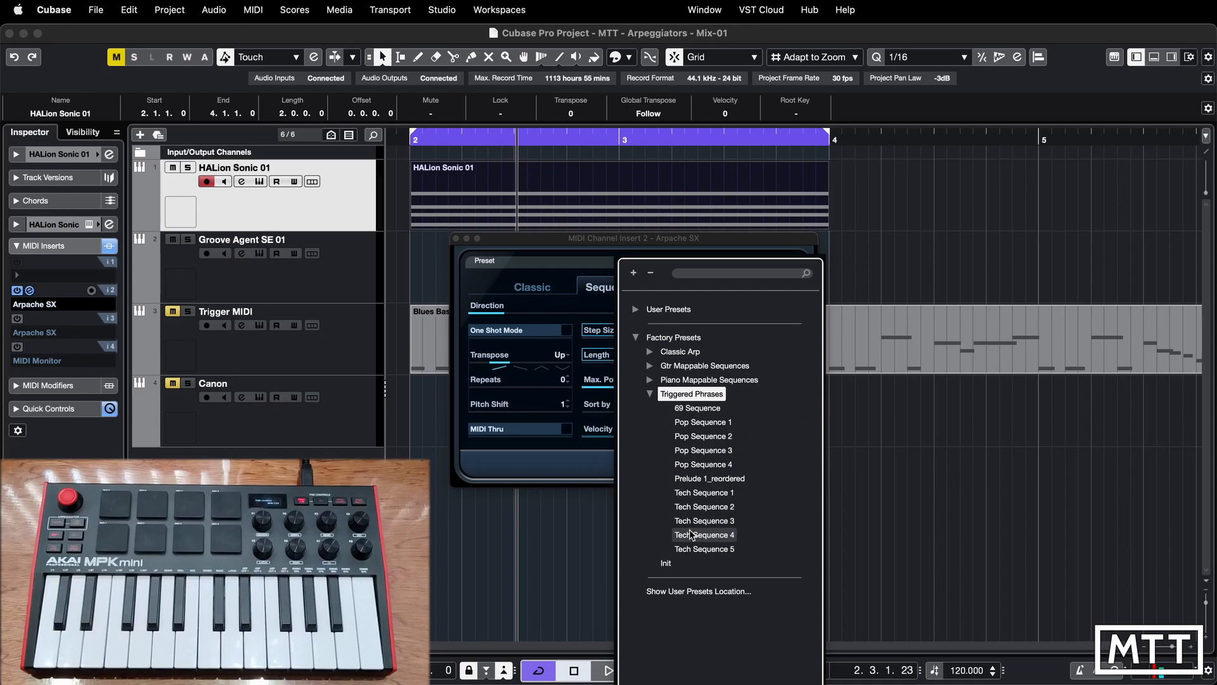
{"action": "double_click", "coordinate": [704, 549]}
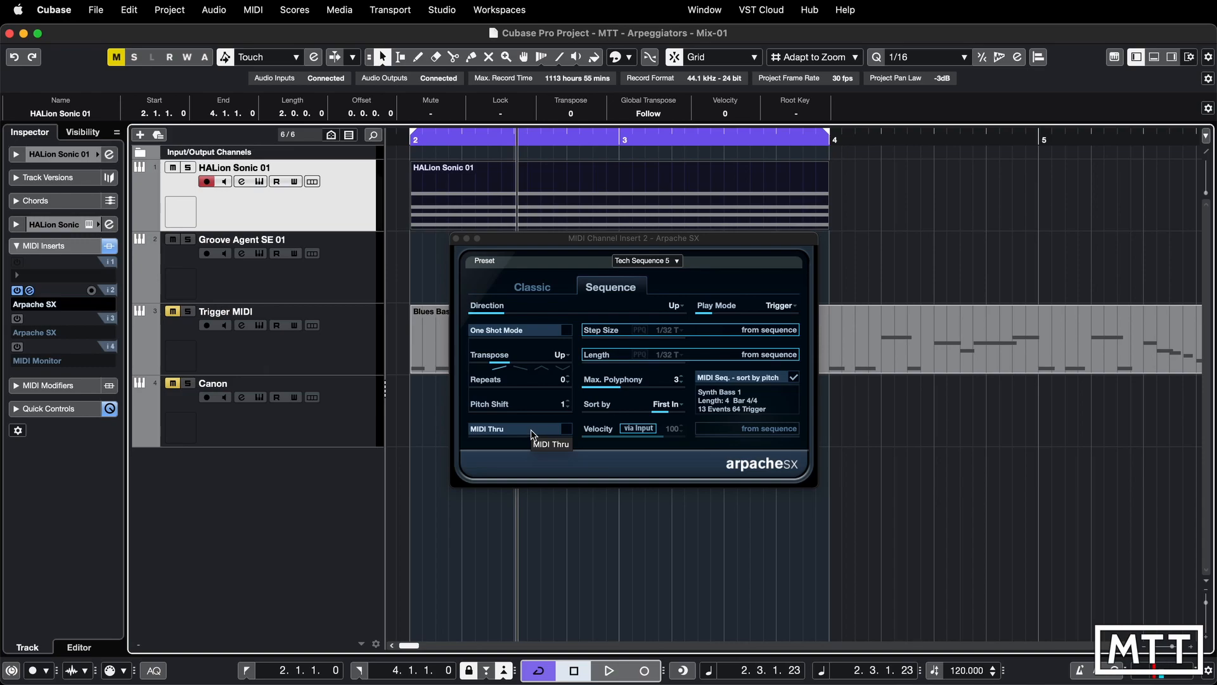
{"action": "left_click", "coordinate": [535, 288]}
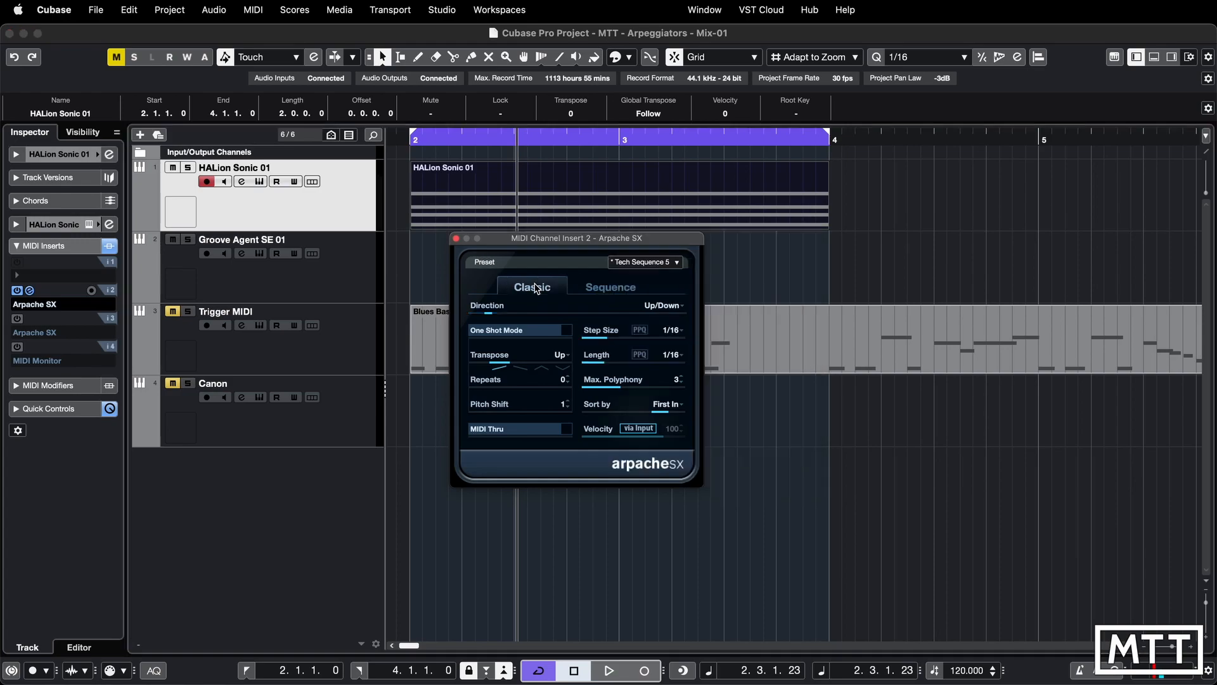
{"action": "left_click", "coordinate": [599, 287]}
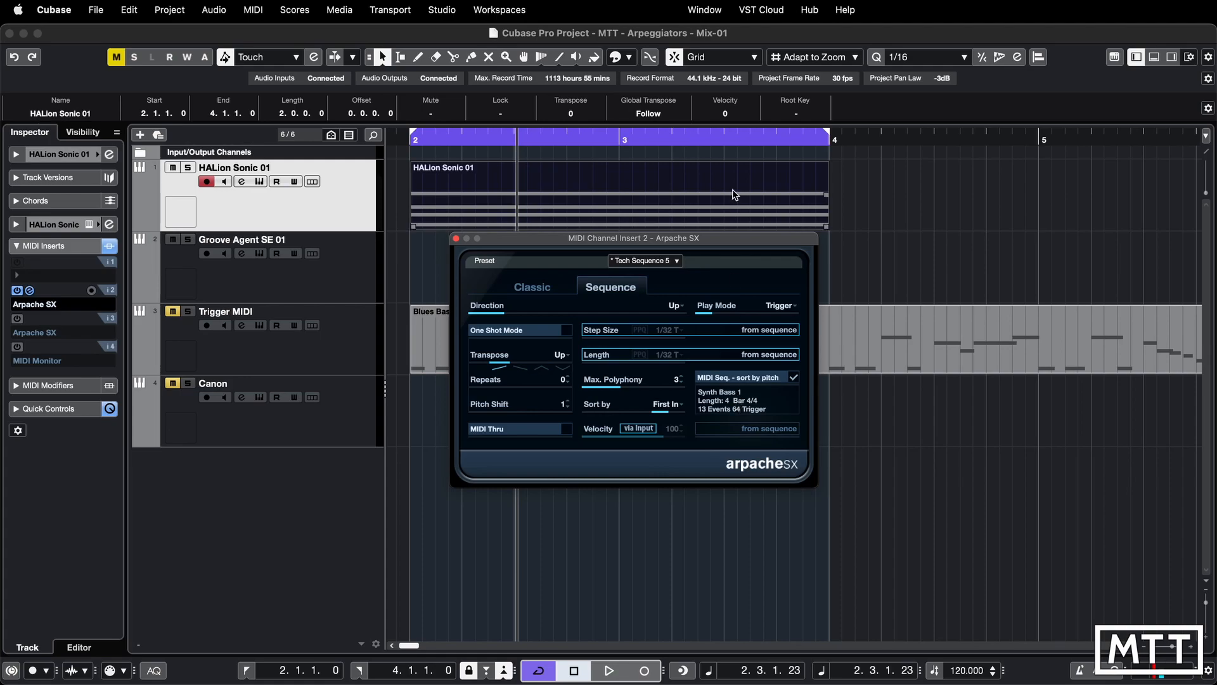
Turn off Always on Top for the Arpache SX window and bring the project window to the front
{"action": "right_click", "coordinate": [726, 255]}
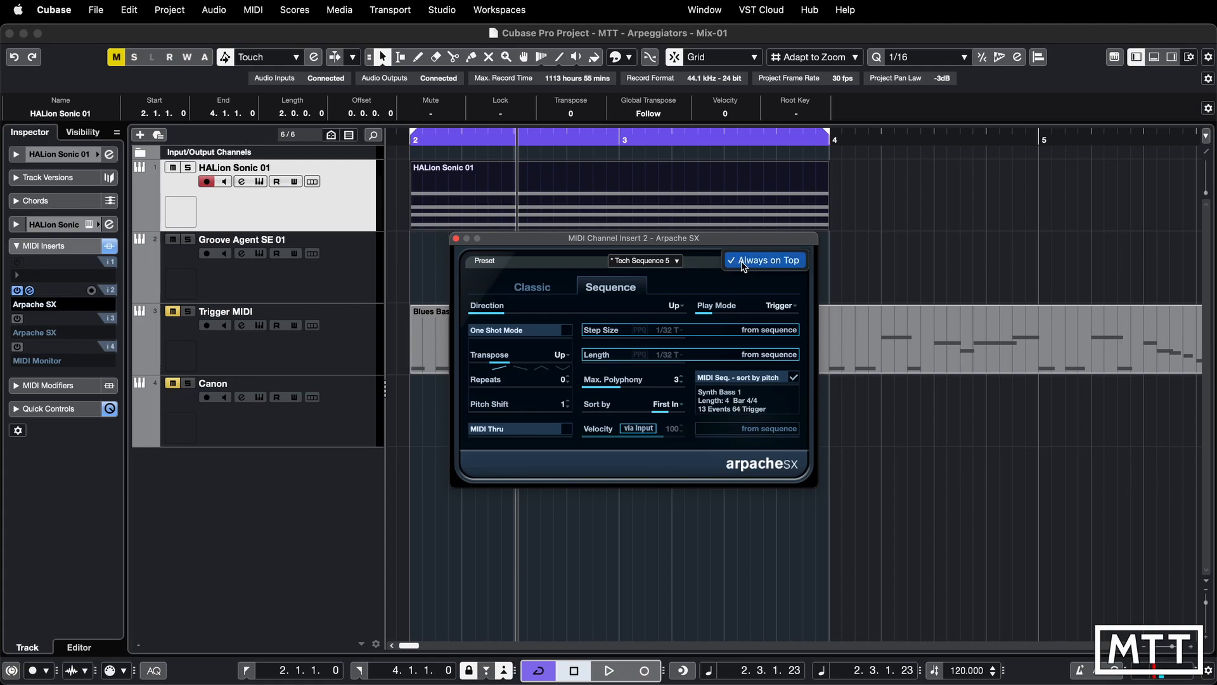
{"action": "left_click", "coordinate": [722, 261]}
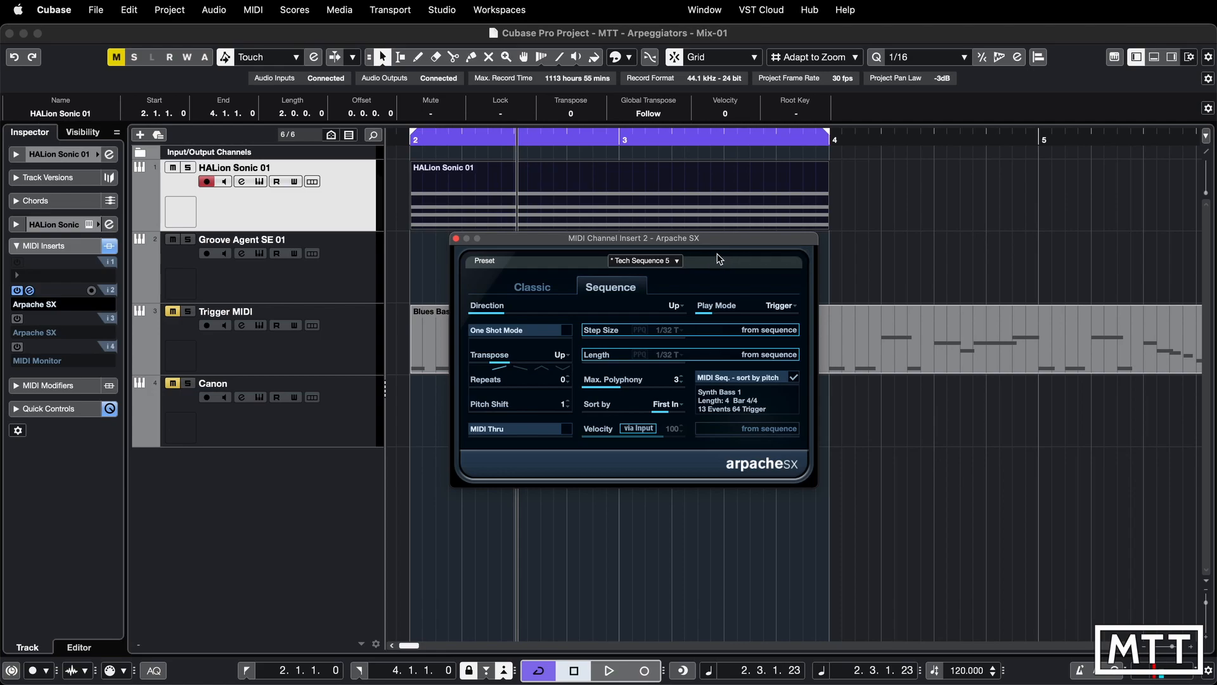
{"action": "right_click", "coordinate": [732, 260]}
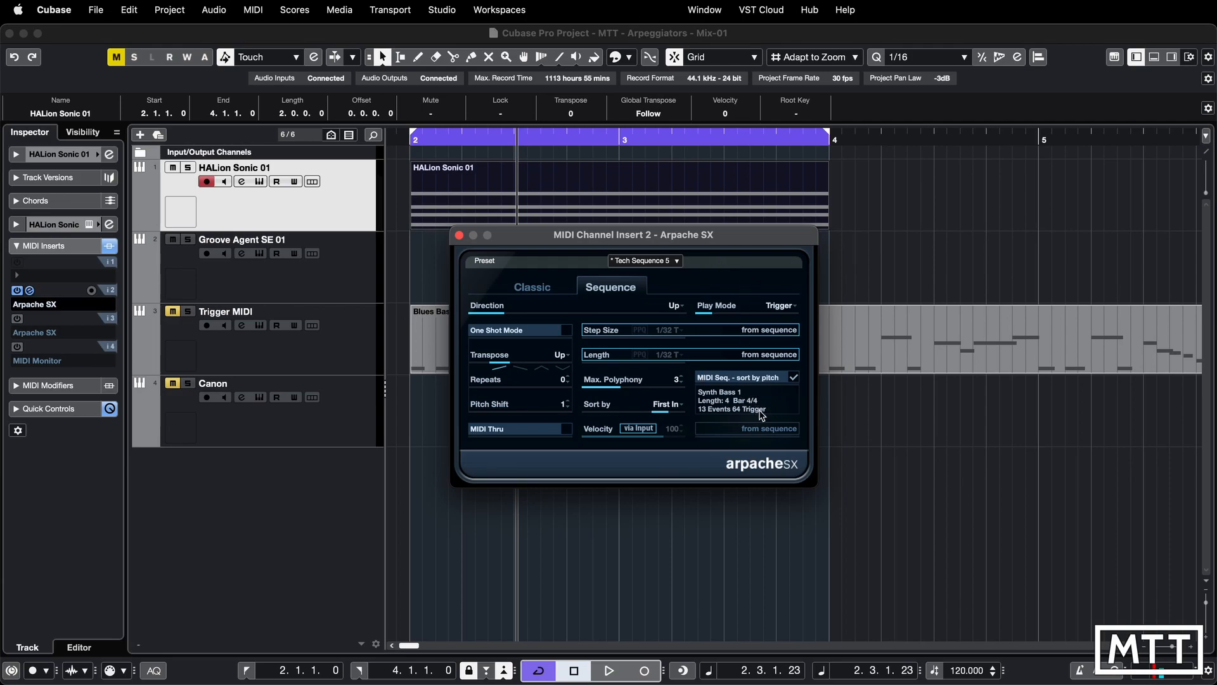
{"action": "left_click", "coordinate": [734, 213]}
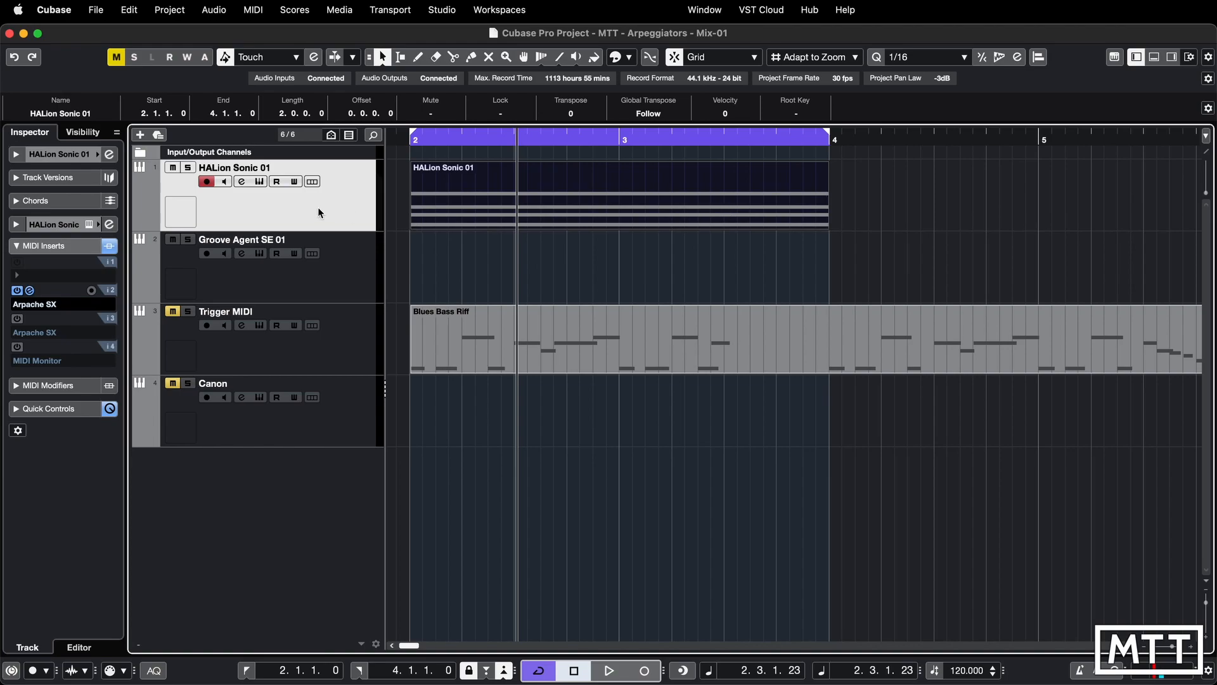
Reopen the Arpache SX insert window from the HALion Sonic 01 track and turn Always on Top back on
{"action": "left_click", "coordinate": [30, 291]}
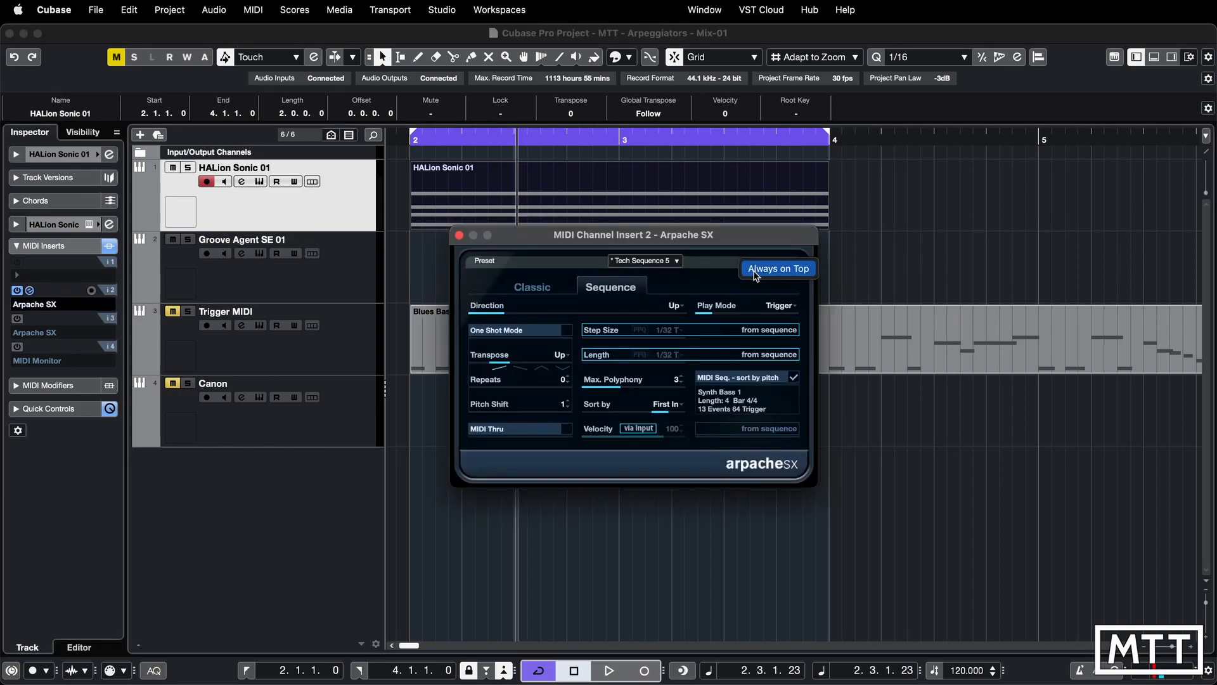
{"action": "left_click", "coordinate": [725, 218]}
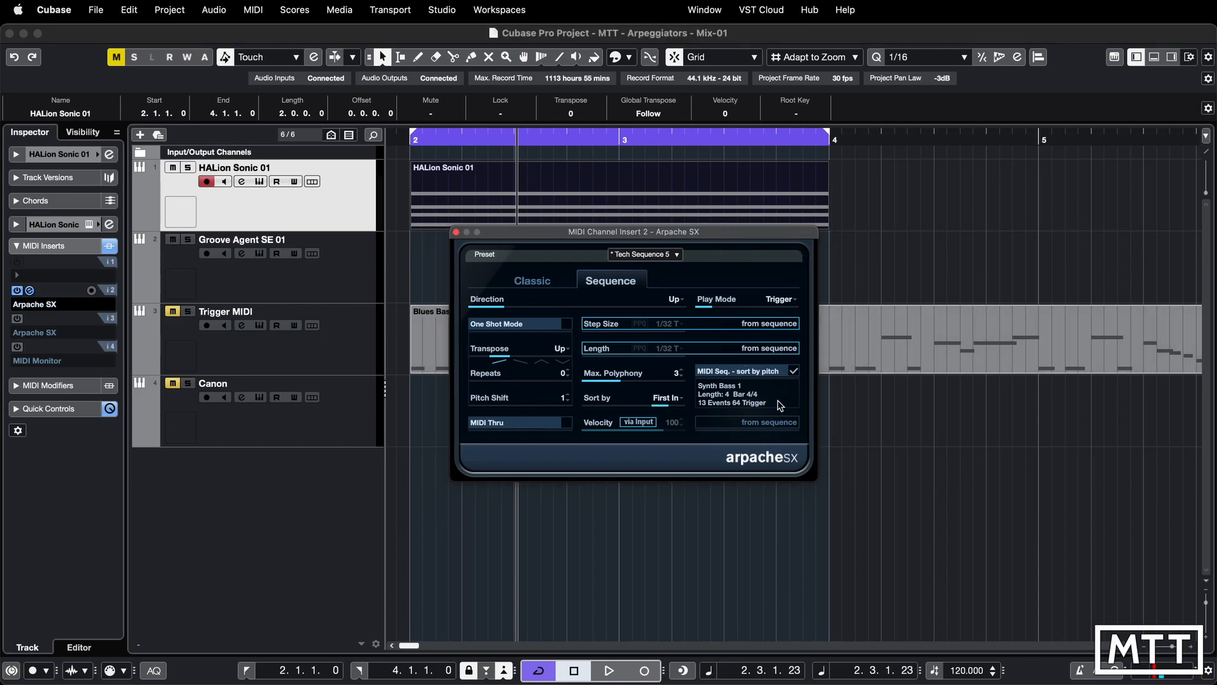
Load the Init preset from Earlier Presets in Arpache SX's user presets and switch to Sequence mode
{"action": "left_click", "coordinate": [667, 254]}
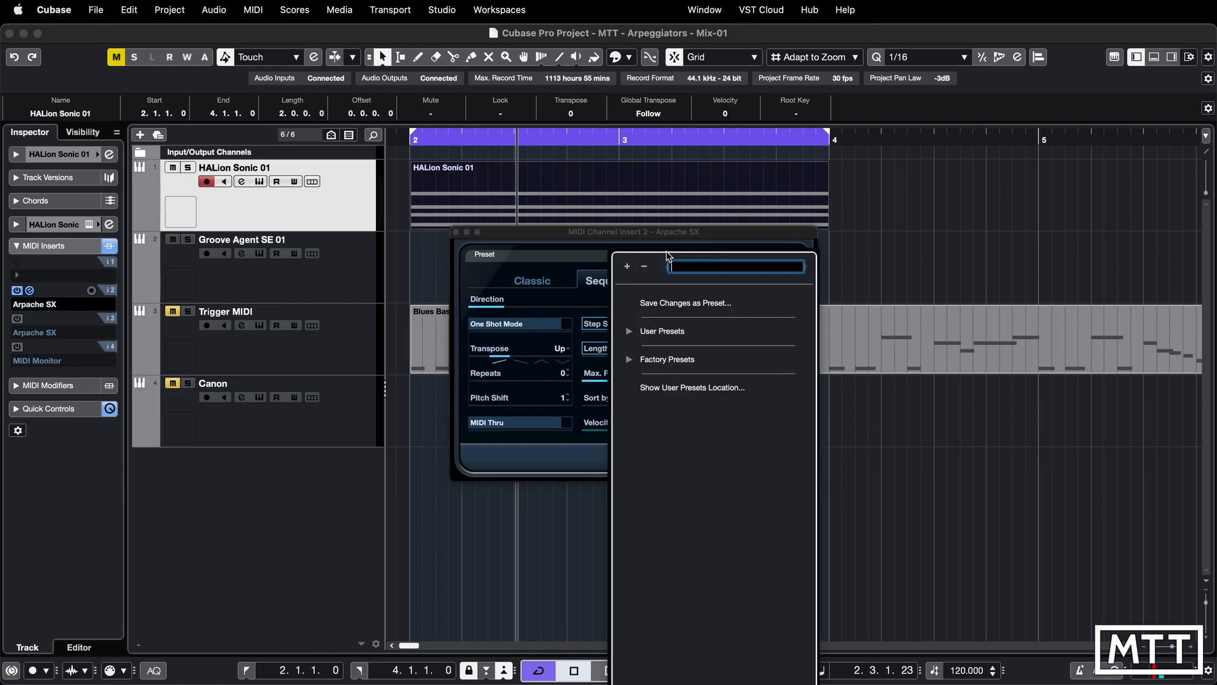
{"action": "left_click", "coordinate": [630, 331]}
{"action": "left_click", "coordinate": [644, 346]}
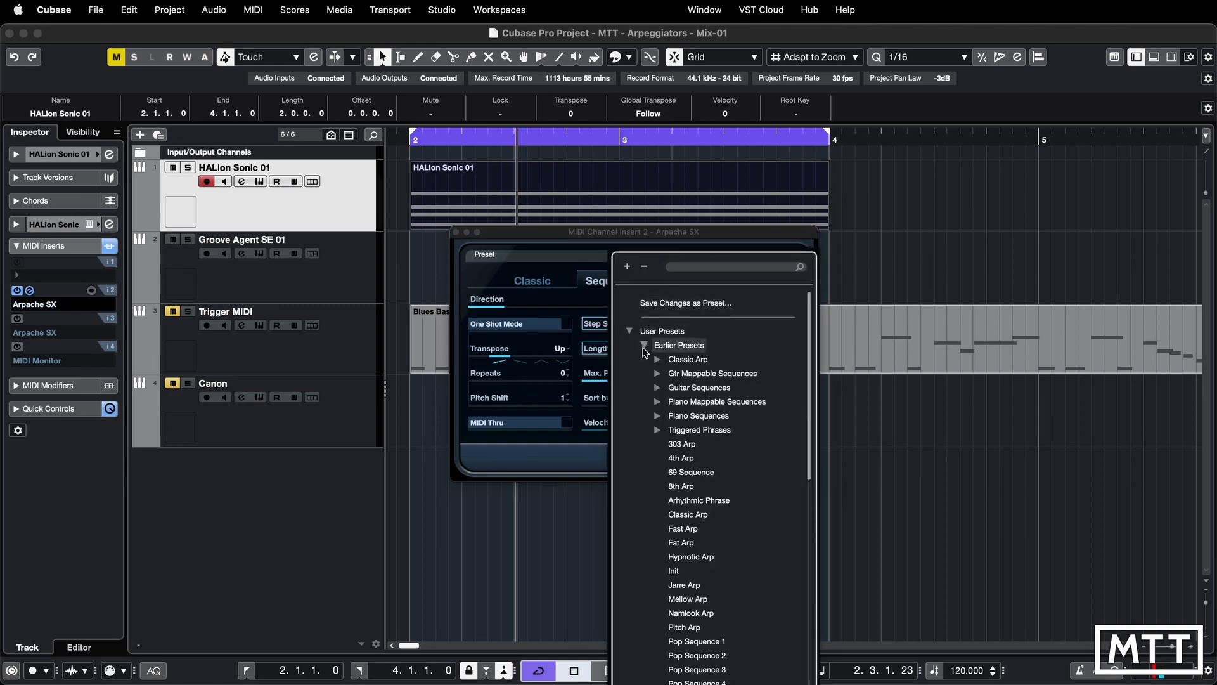
{"action": "left_click", "coordinate": [673, 570]}
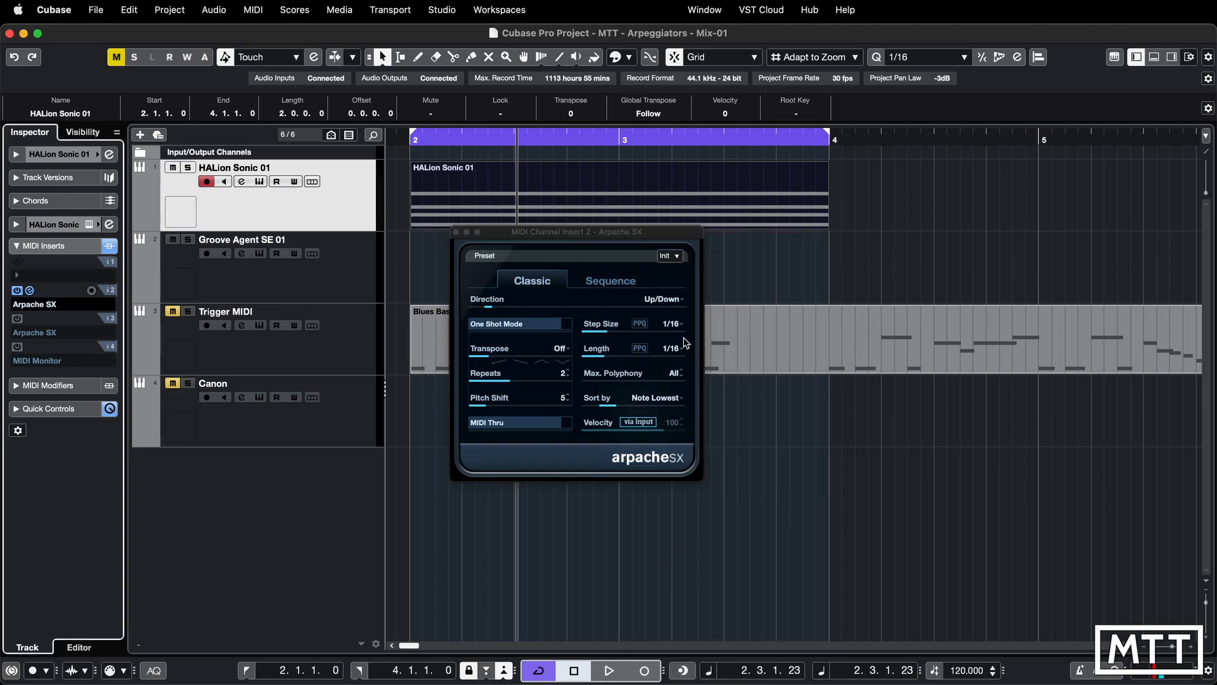
{"action": "left_click", "coordinate": [614, 283]}
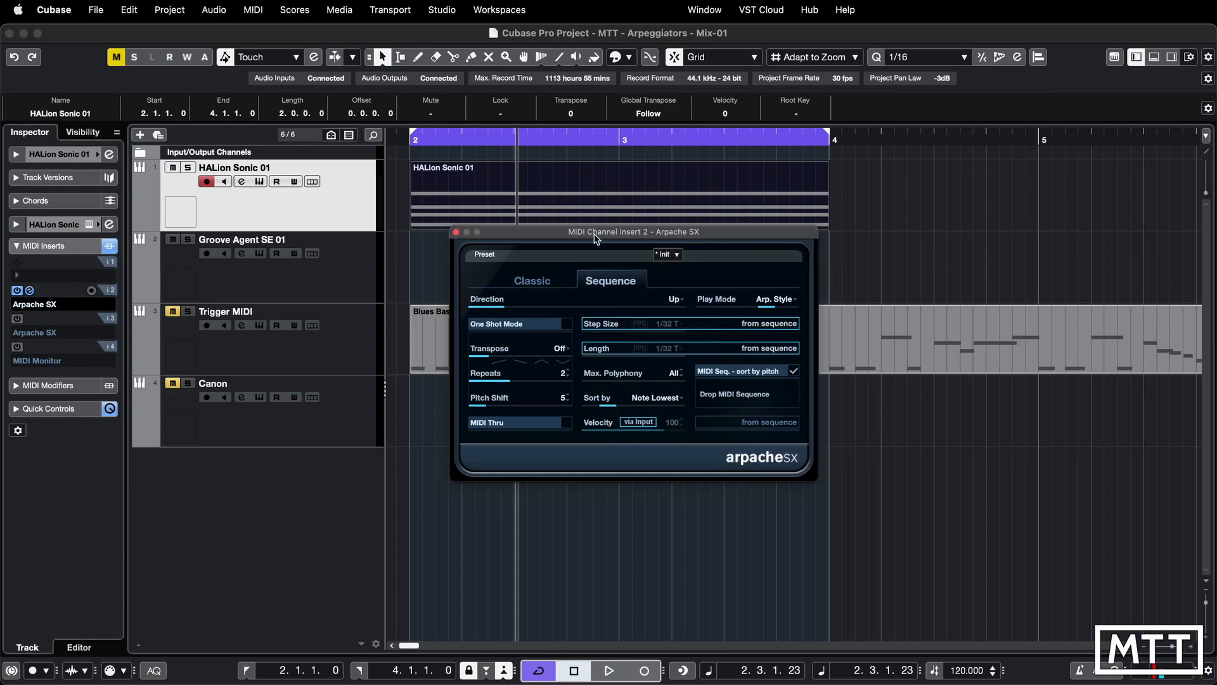
Move the Arpache SX window clear of the Blues Bass Riff event and solo the Trigger MIDI track
{"action": "left_click_drag", "start_coordinate": [594, 237], "coordinate": [848, 399]}
{"action": "key", "text": "g"}
{"action": "key", "text": "g"}
{"action": "key", "text": "g"}
{"action": "key", "text": "g"}
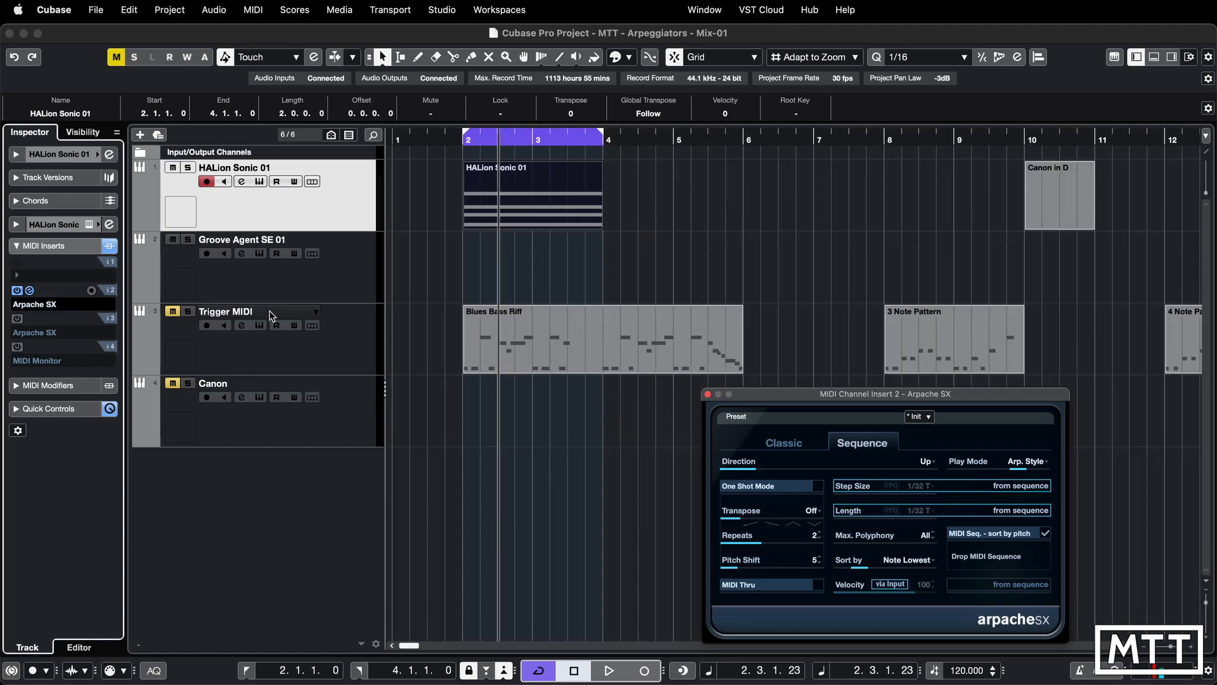
{"action": "left_click", "coordinate": [172, 310]}
{"action": "left_click", "coordinate": [189, 310]}
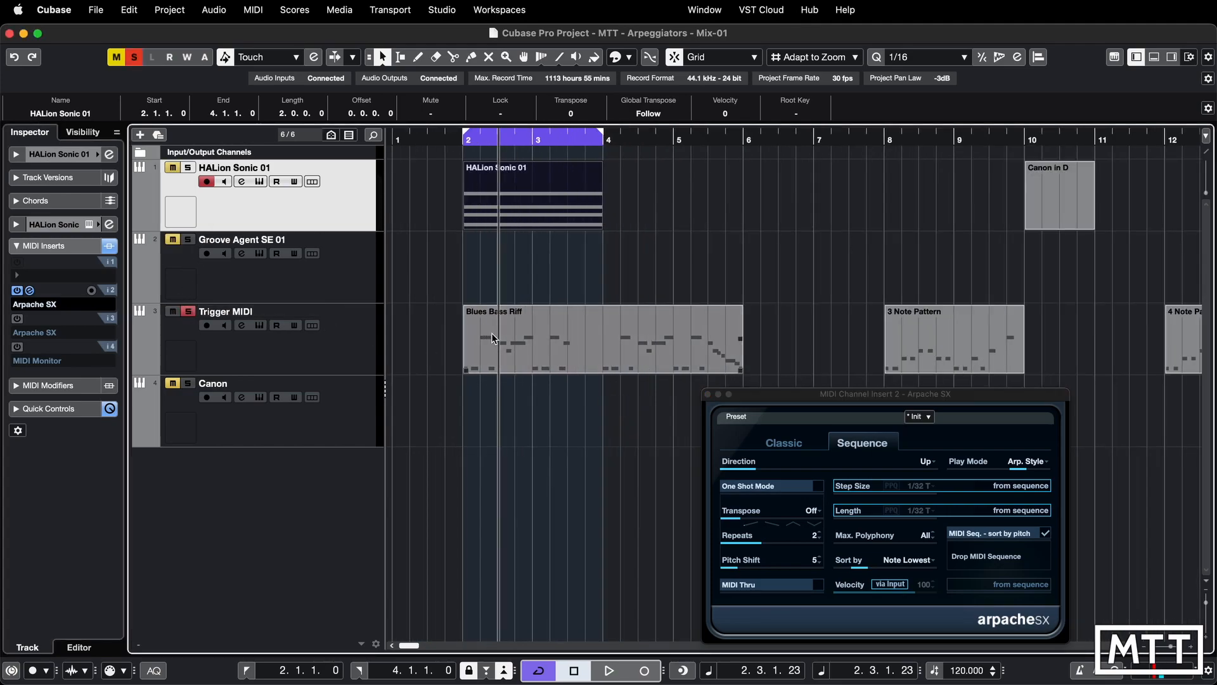
Play the Blues Bass Riff event from bar 2 to its end with cycle turned off, and stop playback
{"action": "left_click", "coordinate": [518, 348]}
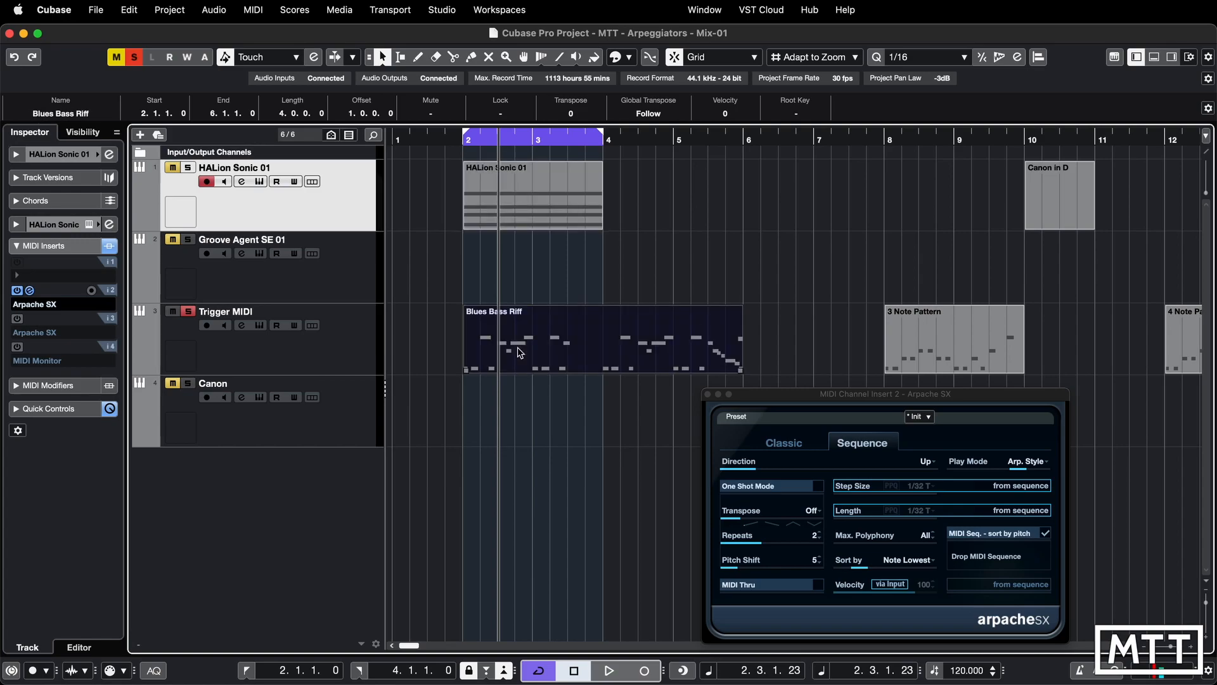
{"action": "key", "text": "space"}
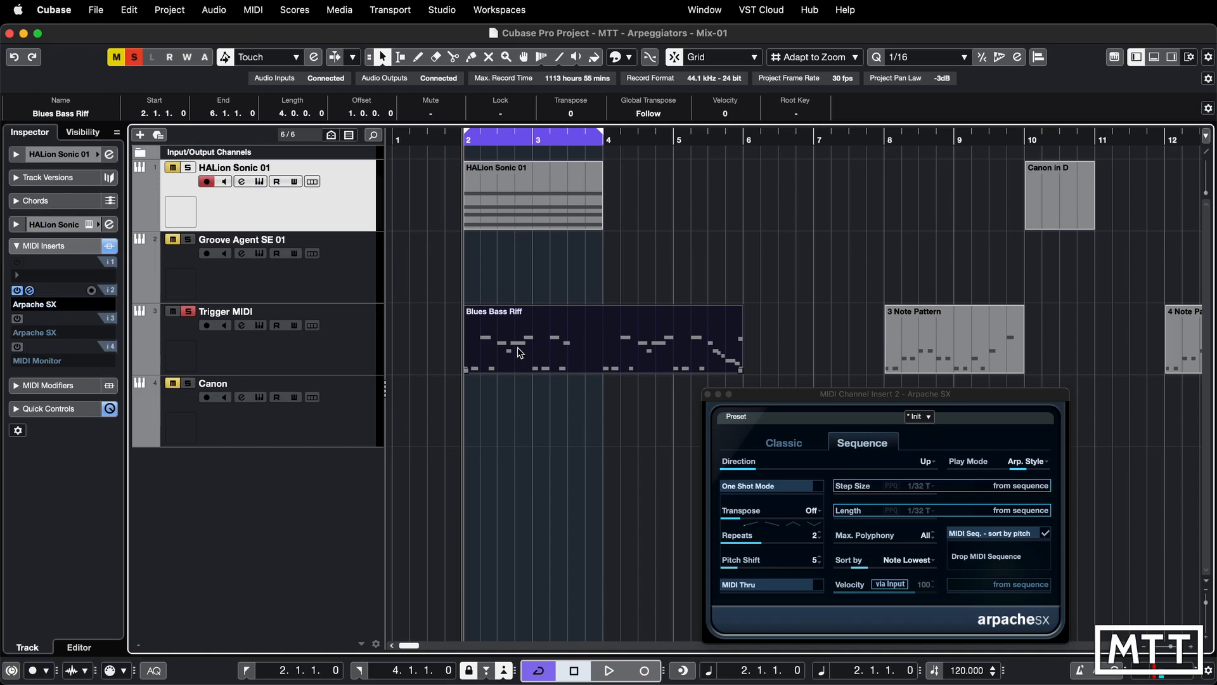
{"action": "key", "text": "space"}
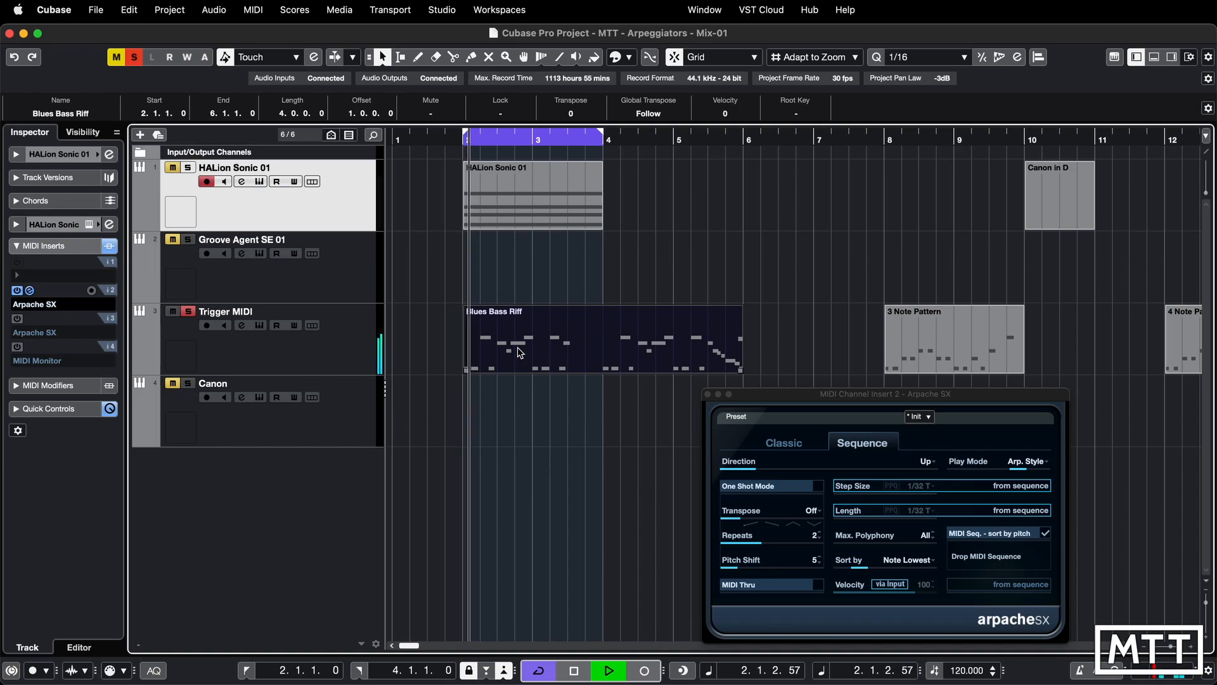
{"action": "left_click", "coordinate": [541, 672]}
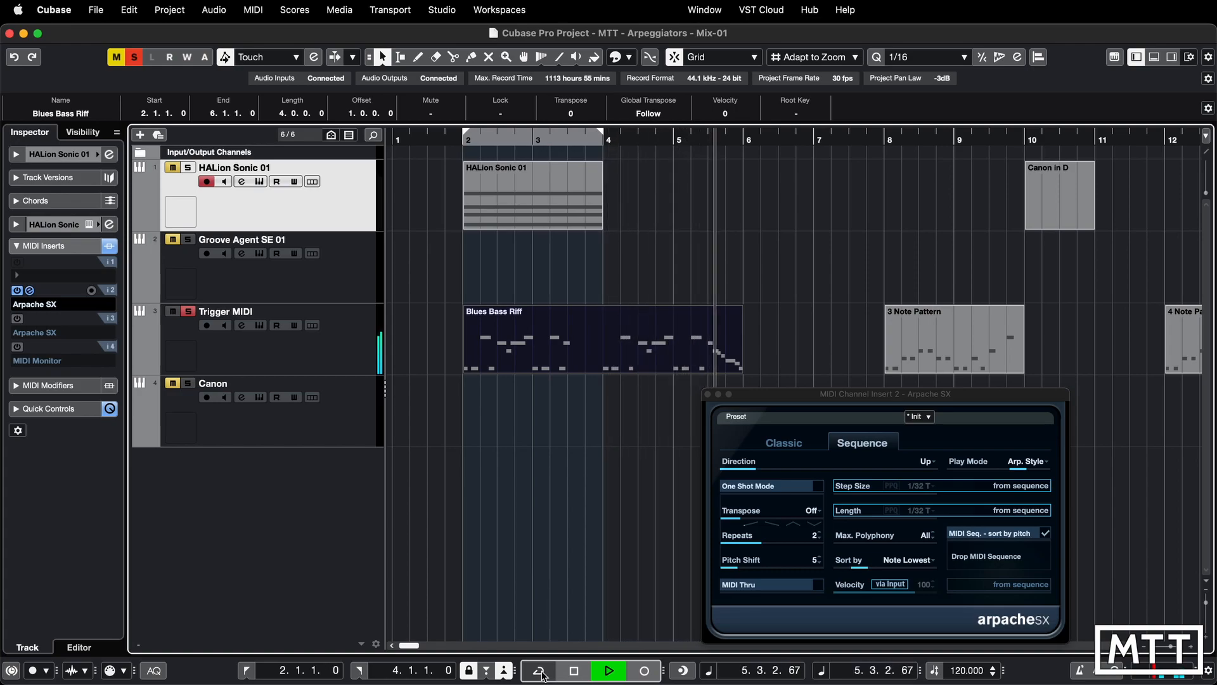
{"action": "key", "text": "space"}
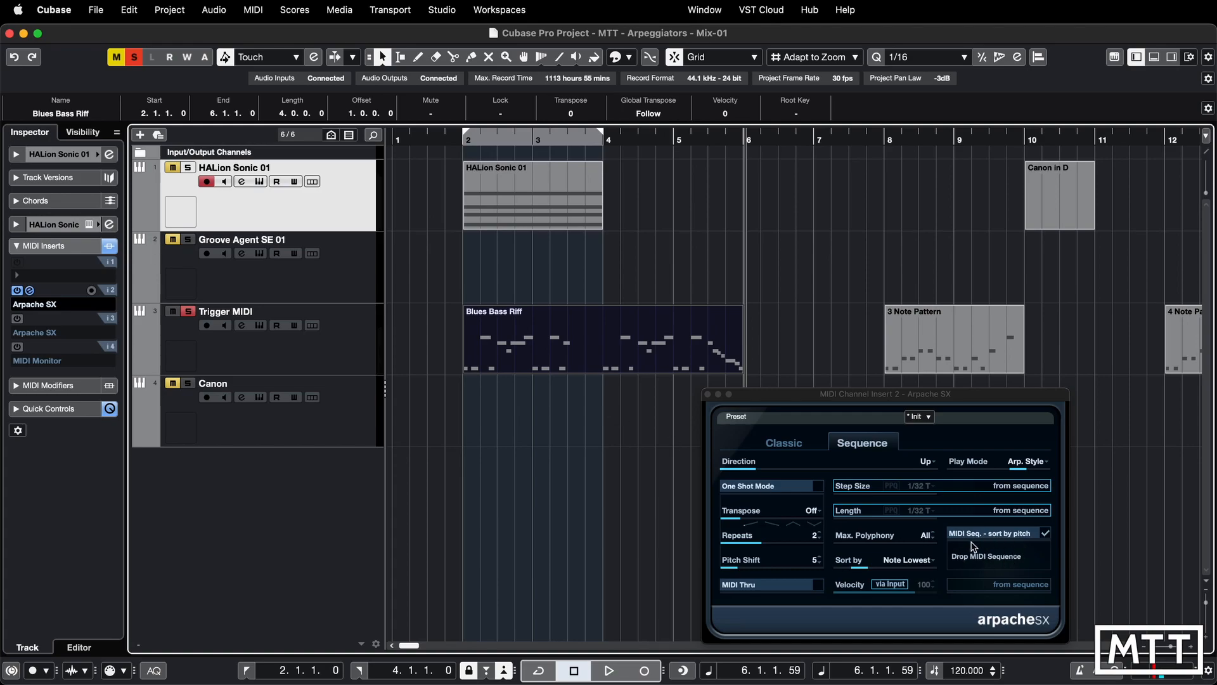
Load the Blues Bass Riff event as Arpache SX's MIDI sequence and unsolo the Trigger MIDI track
{"action": "left_click", "coordinate": [726, 418]}
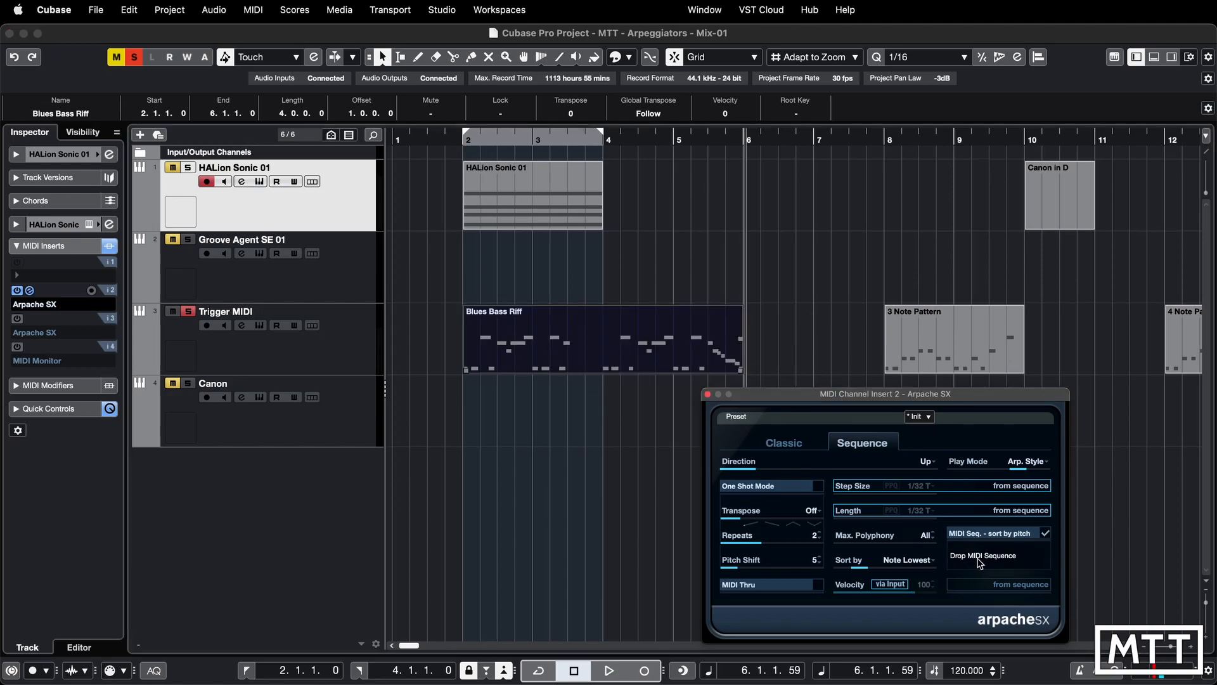
{"action": "left_click_drag", "start_coordinate": [987, 562], "coordinate": [986, 562]}
{"action": "left_click_drag", "start_coordinate": [888, 392], "coordinate": [766, 279]}
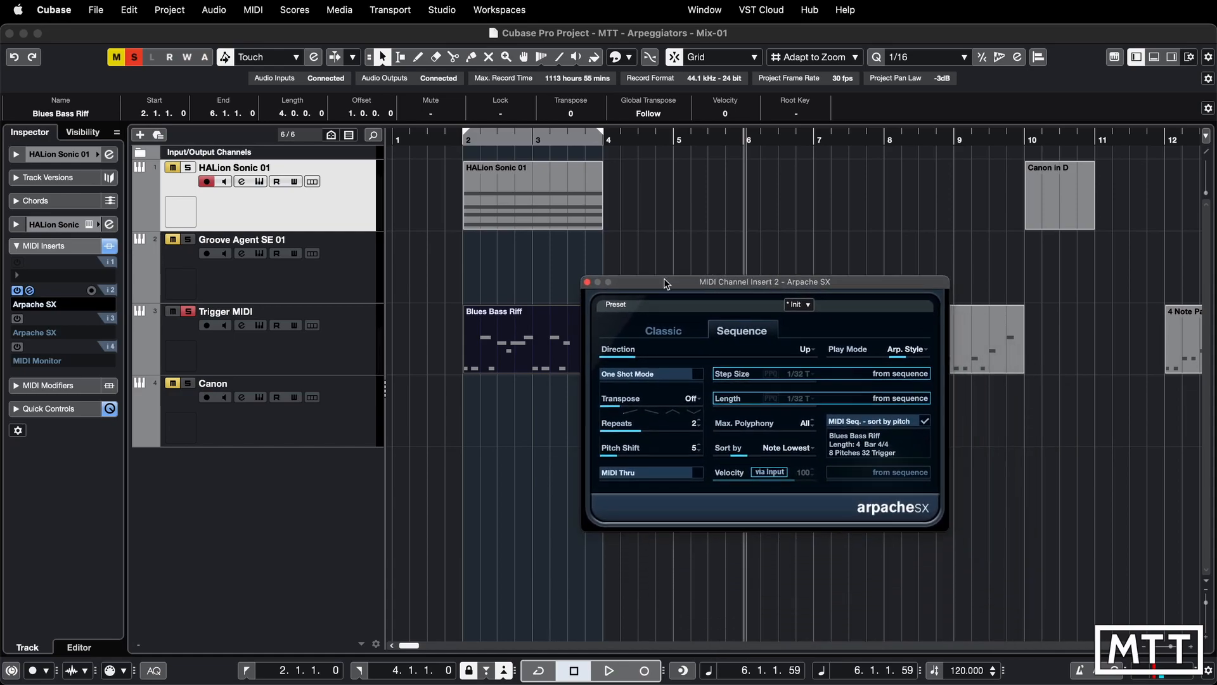
{"action": "left_click", "coordinate": [342, 200]}
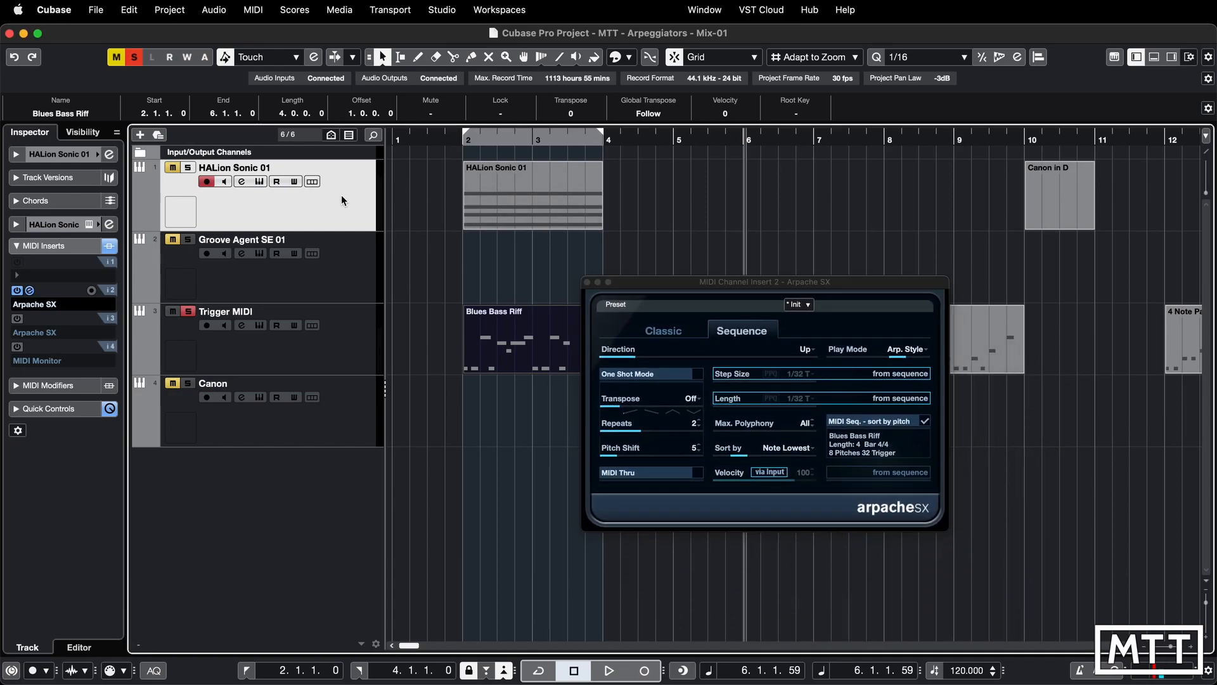
{"action": "left_click", "coordinate": [188, 312]}
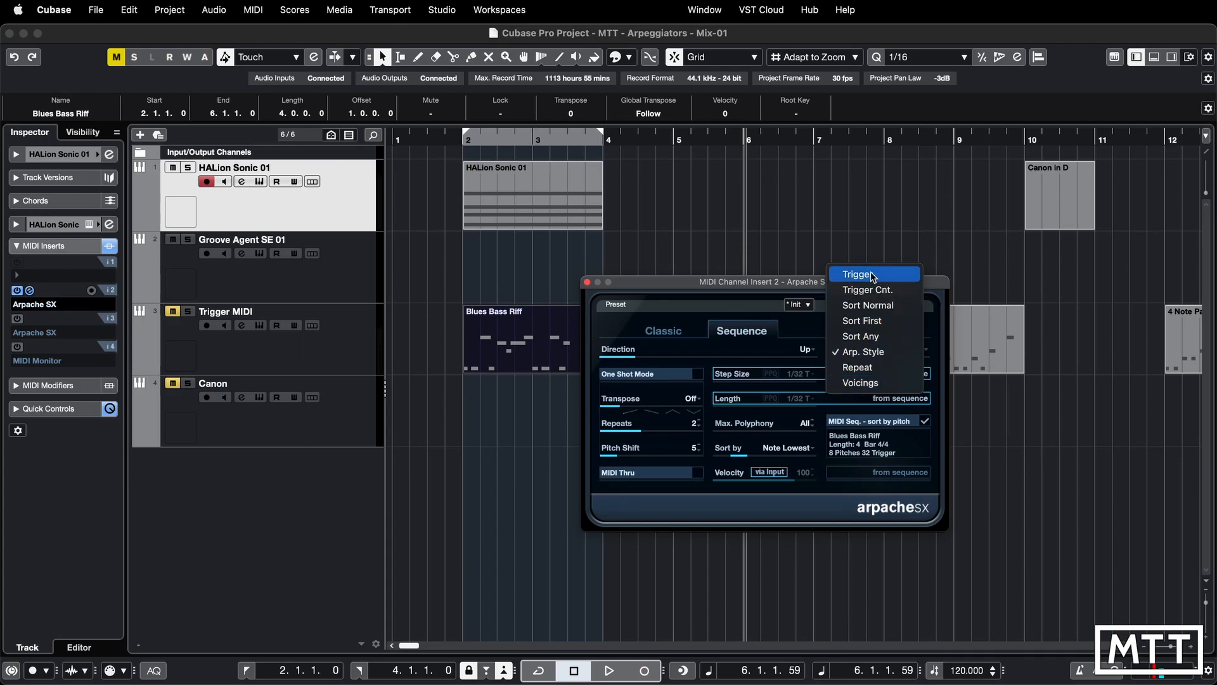
Try Arpache SX's Trigger play mode and switch the play mode to Trigger Cnt
{"action": "left_click", "coordinate": [873, 277]}
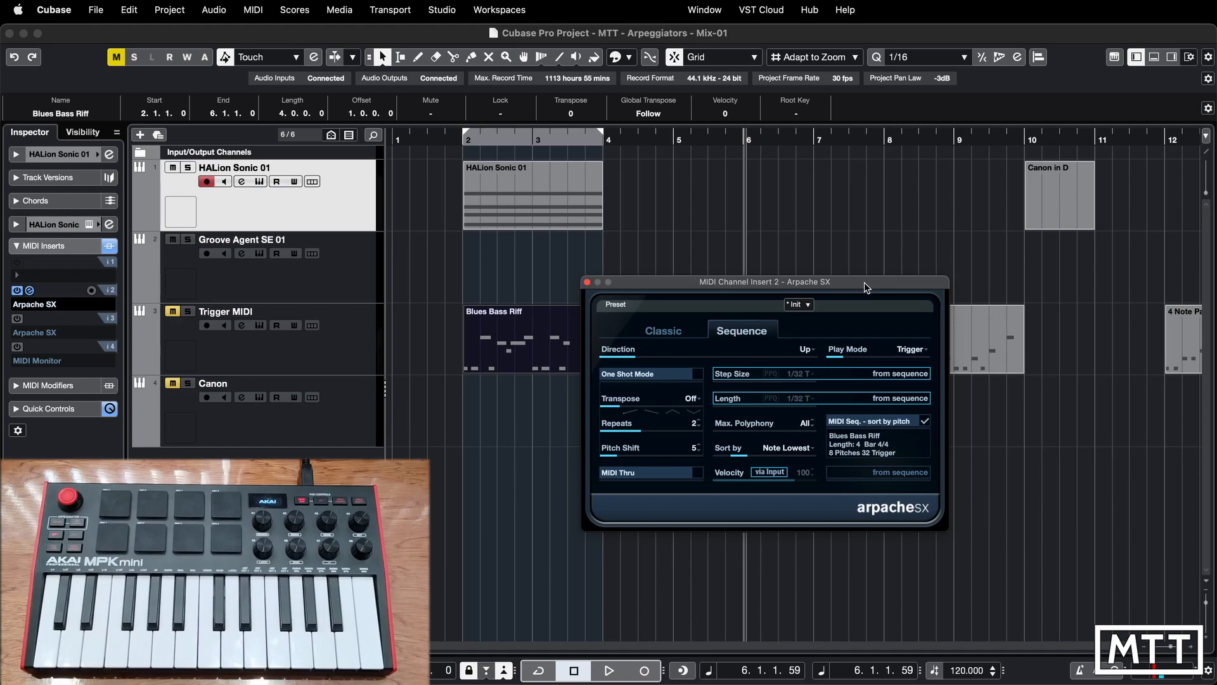
{"action": "left_click", "coordinate": [911, 351]}
{"action": "left_click", "coordinate": [880, 368]}
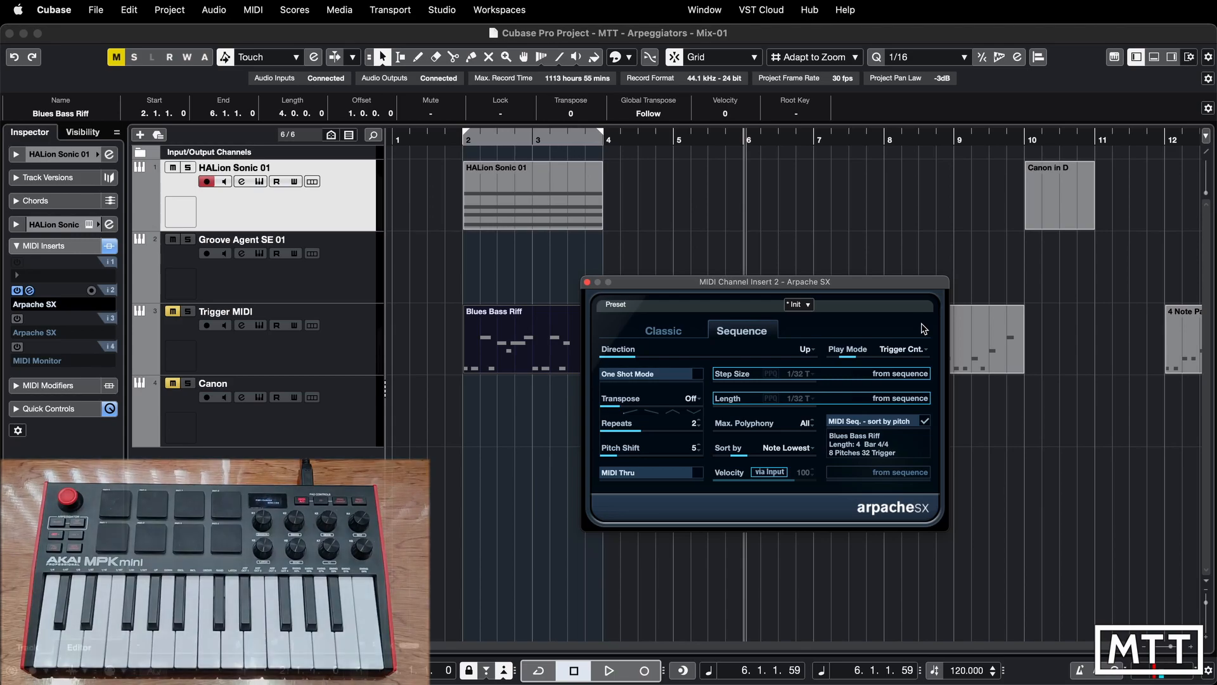
Unmute the Trigger MIDI track and play its 4 Note Pattern event from bar 12
{"action": "left_click", "coordinate": [915, 349]}
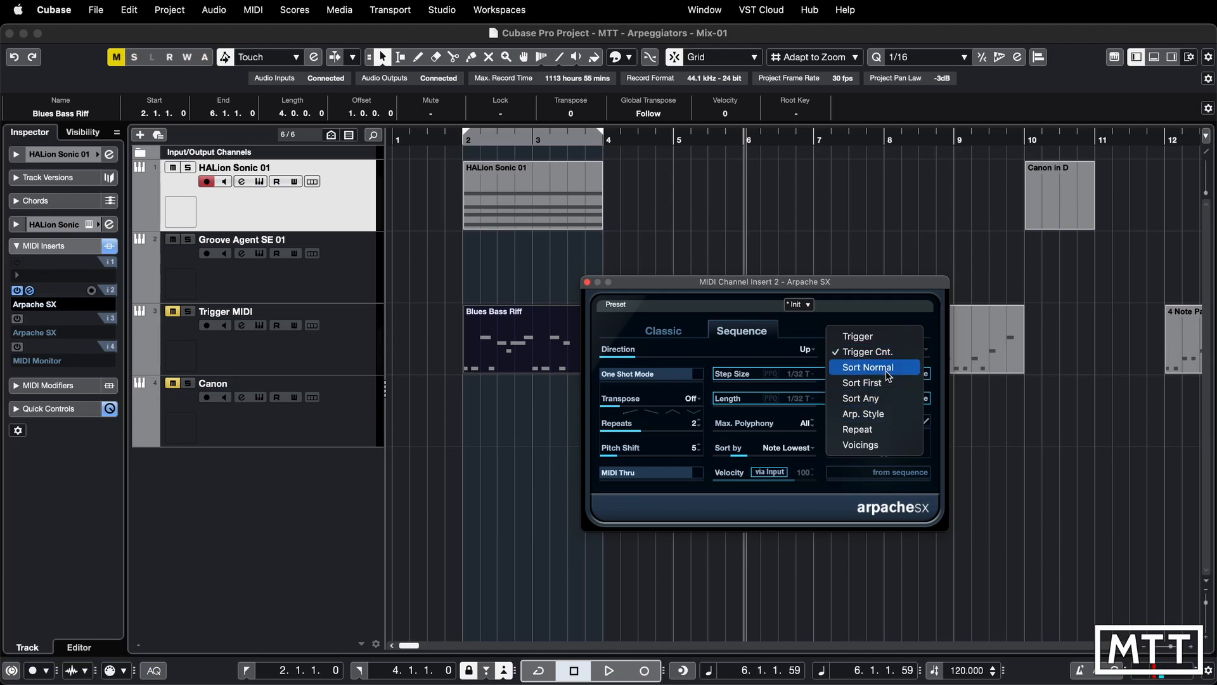
{"action": "left_click", "coordinate": [850, 290]}
{"action": "left_click_drag", "start_coordinate": [850, 290], "coordinate": [732, 270]}
{"action": "left_click_drag", "start_coordinate": [1165, 140], "coordinate": [923, 147]}
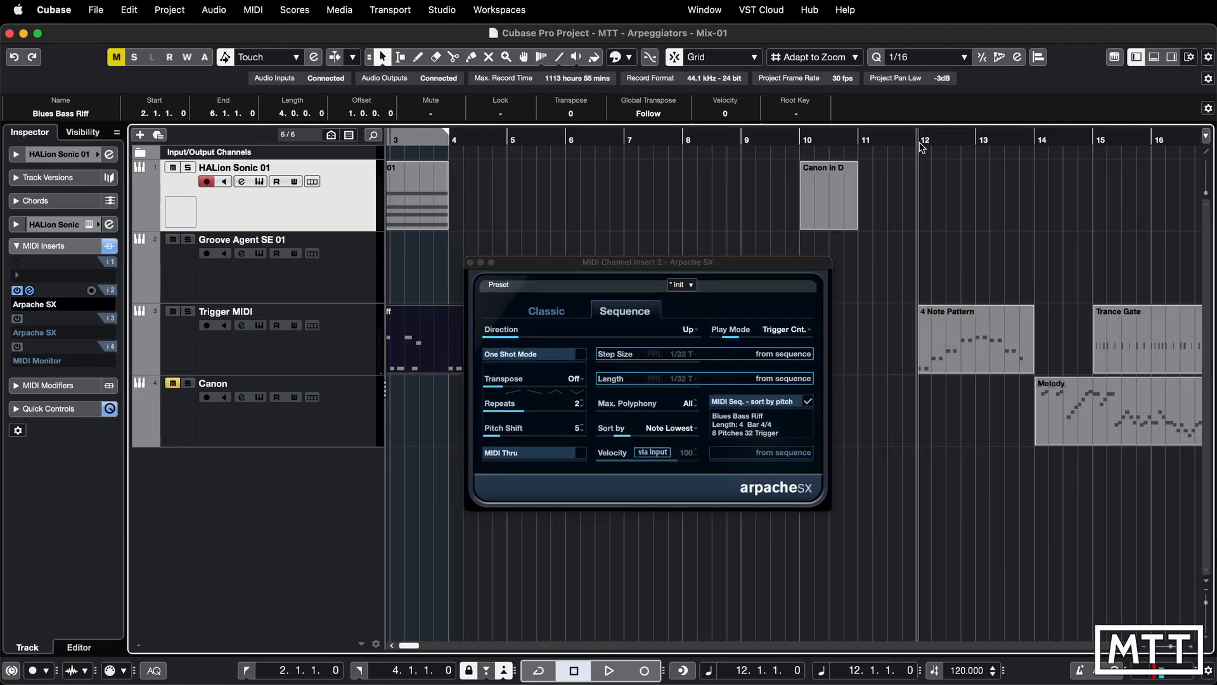
{"action": "key", "text": "space"}
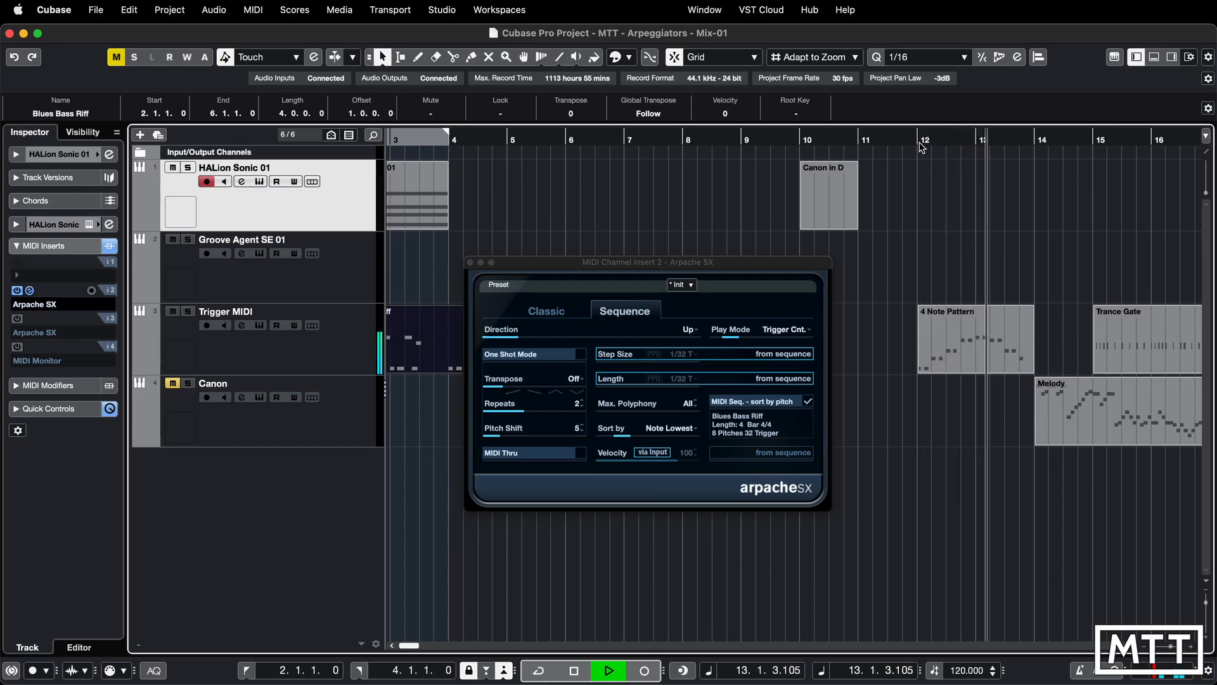
{"action": "key", "text": "space"}
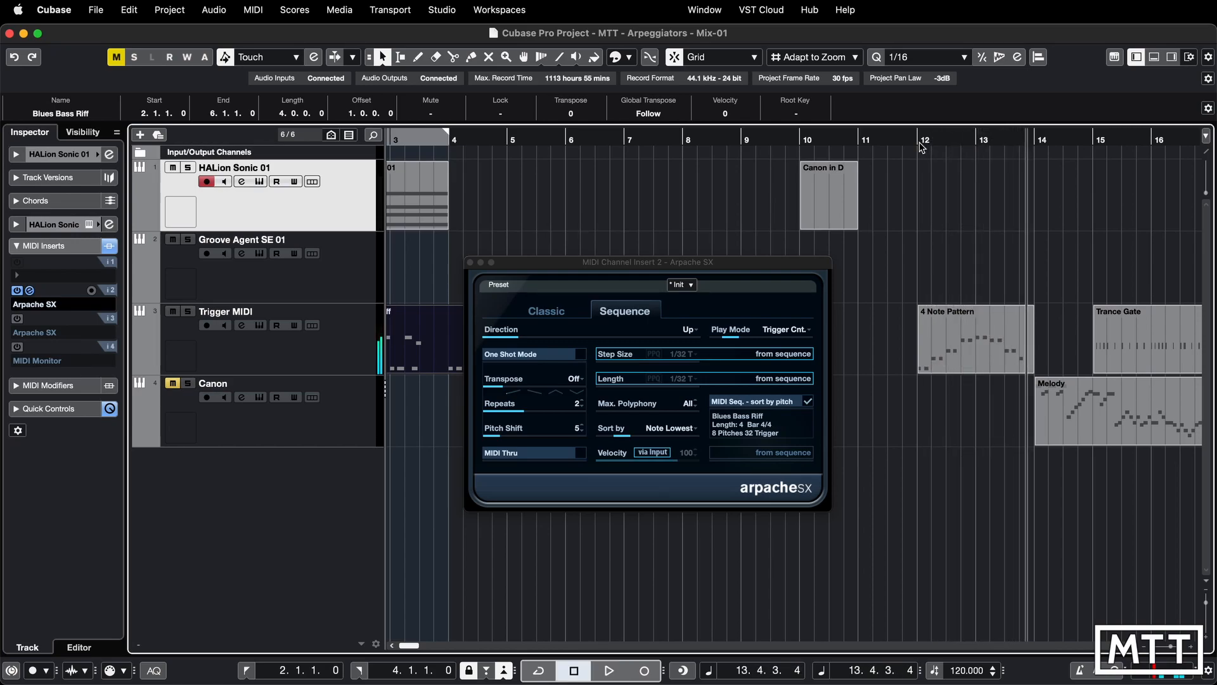
Load the 4 Note Pattern event as Arpache SX's MIDI sequence and set Play Mode to Sort Normal
{"action": "left_click_drag", "start_coordinate": [997, 337], "coordinate": [773, 432]}
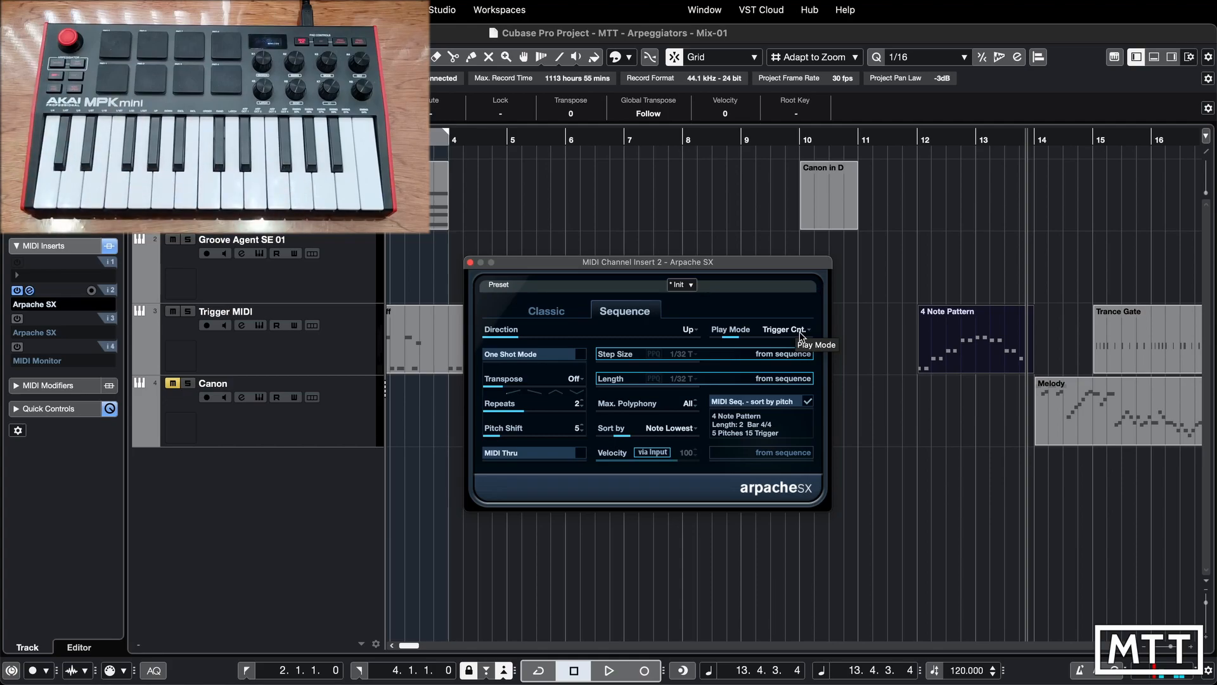
{"action": "left_click", "coordinate": [800, 331]}
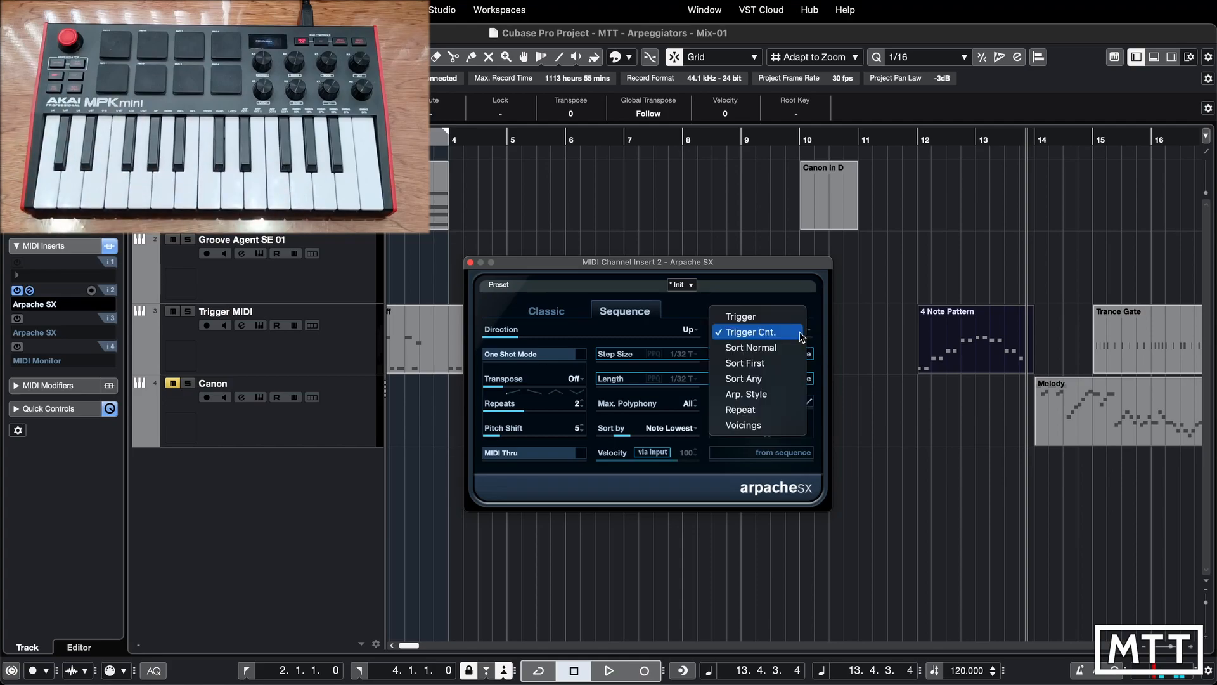
{"action": "left_click", "coordinate": [773, 349]}
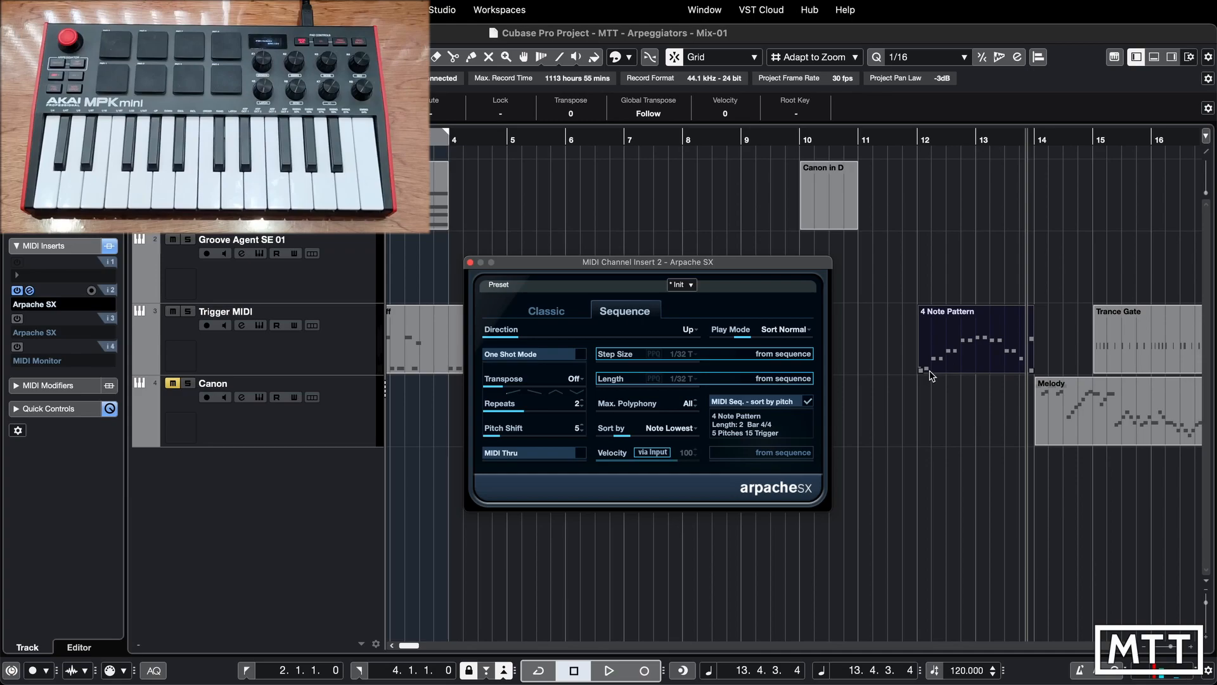
Open the 4 Note Pattern in the Key Editor, highlight its C2 and C3 notes, and reselect the HALion Sonic 01 track
{"action": "double_click", "coordinate": [961, 330]}
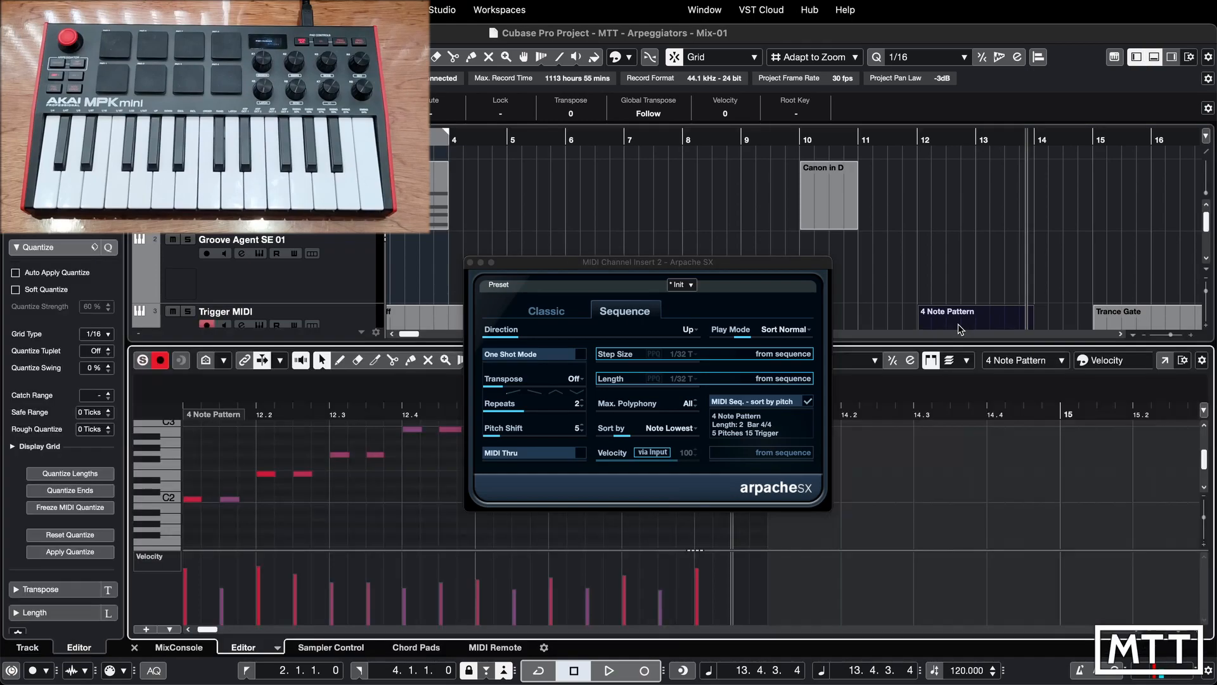
{"action": "left_click_drag", "start_coordinate": [763, 263], "coordinate": [918, 129]}
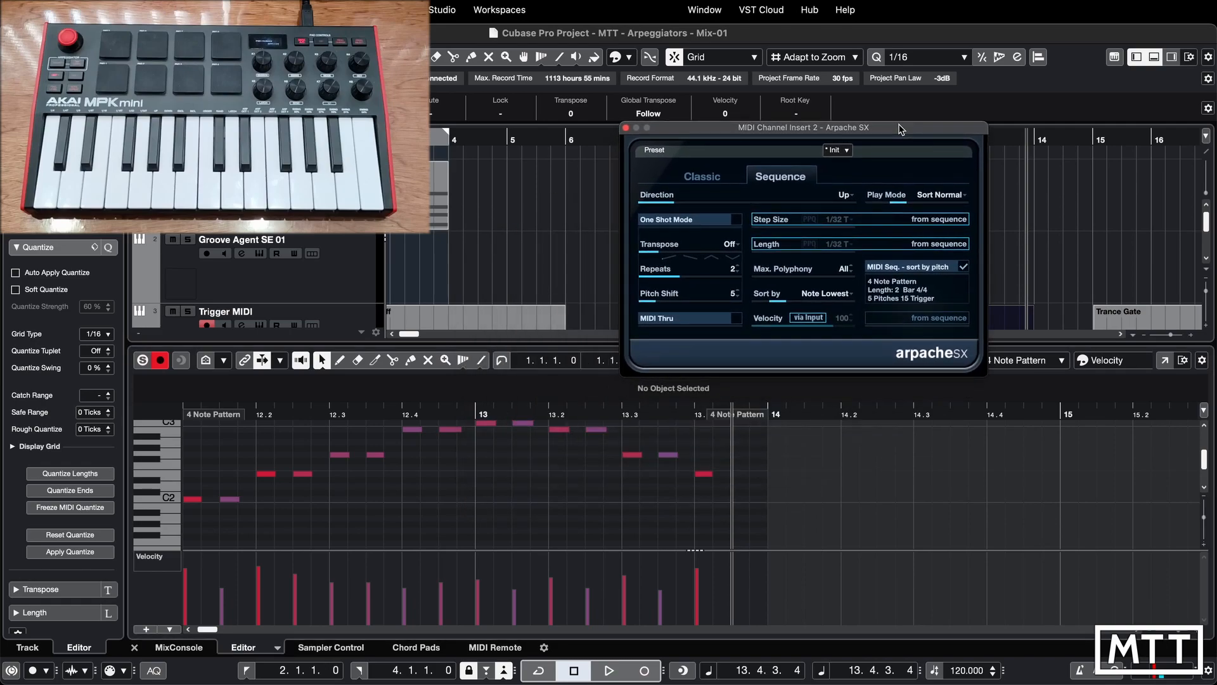
{"action": "scroll", "coordinate": [428, 492], "scroll_direction": "up", "scroll_amount": 1}
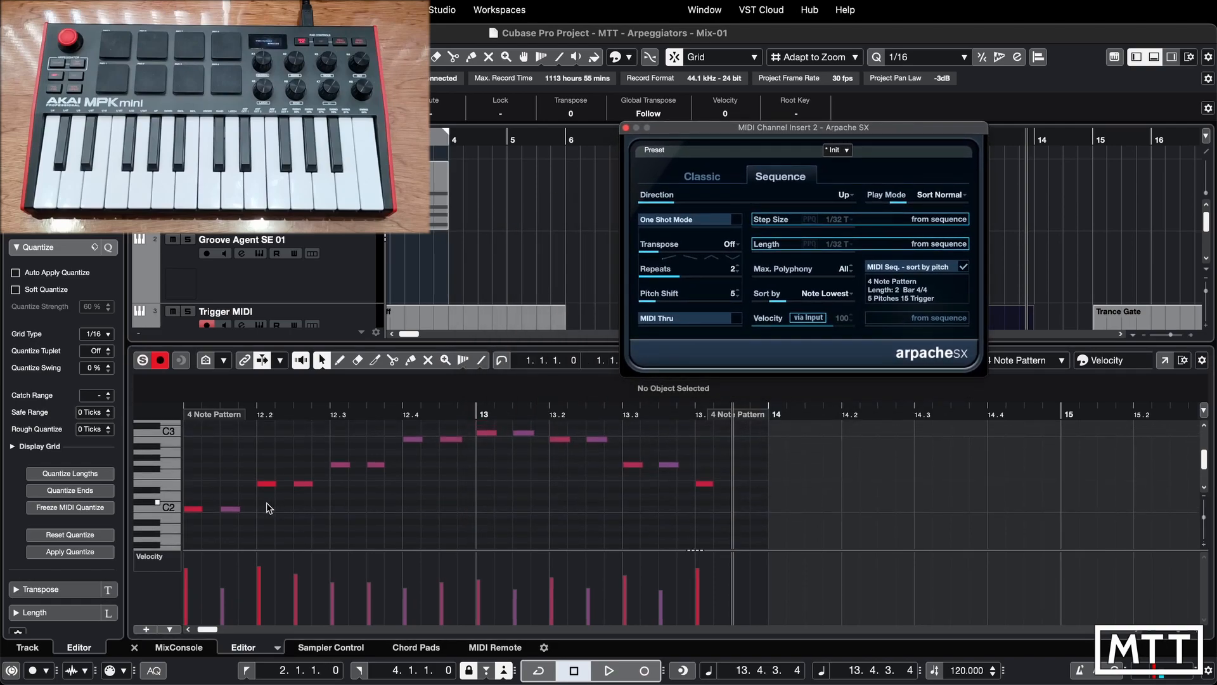
{"action": "left_click_drag", "start_coordinate": [265, 504], "coordinate": [181, 524]}
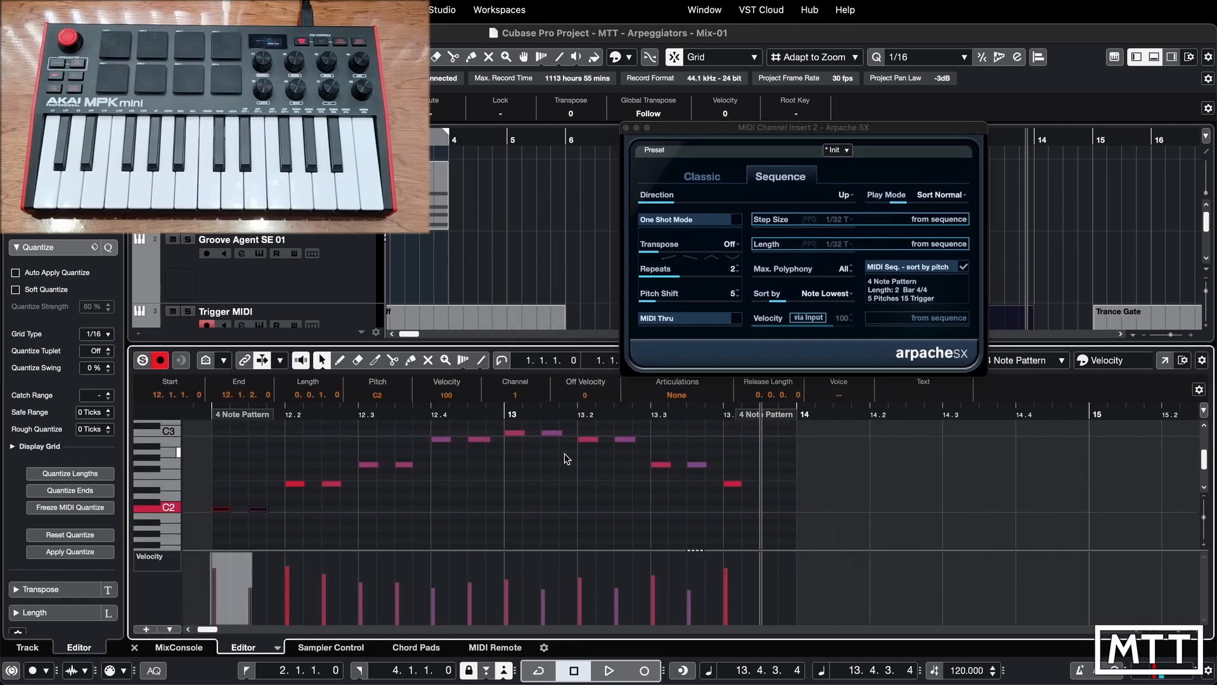
{"action": "left_click_drag", "start_coordinate": [570, 454], "coordinate": [509, 427]}
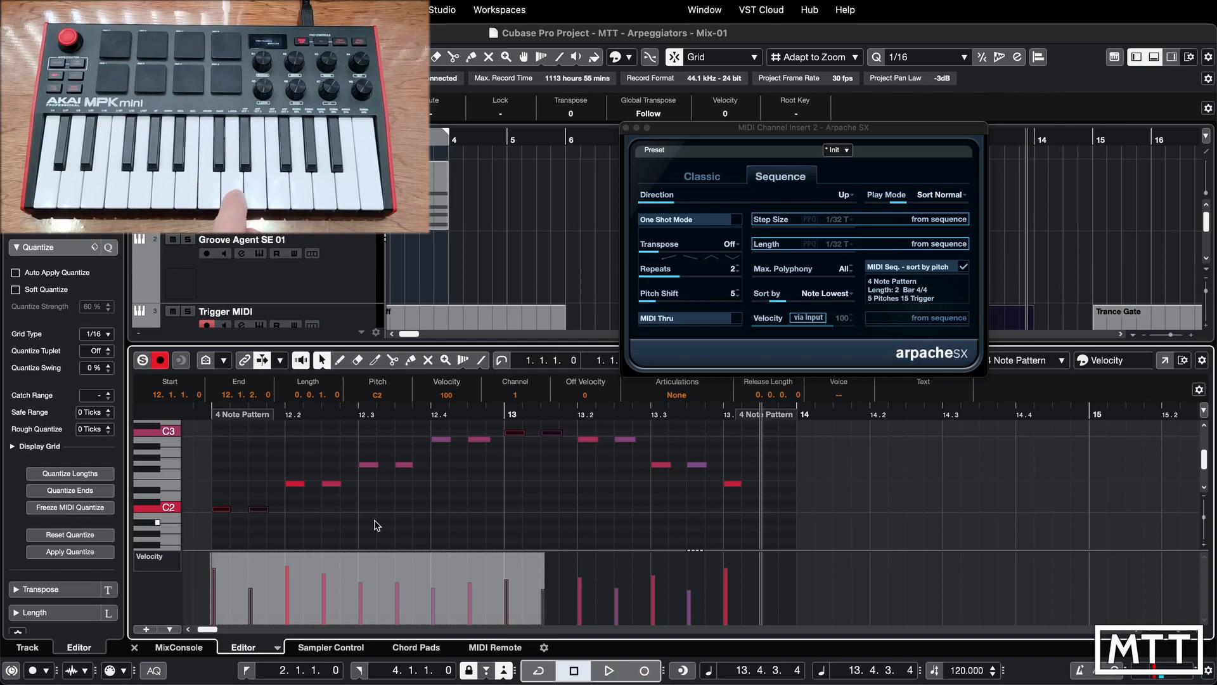
{"action": "left_click", "coordinate": [253, 190]}
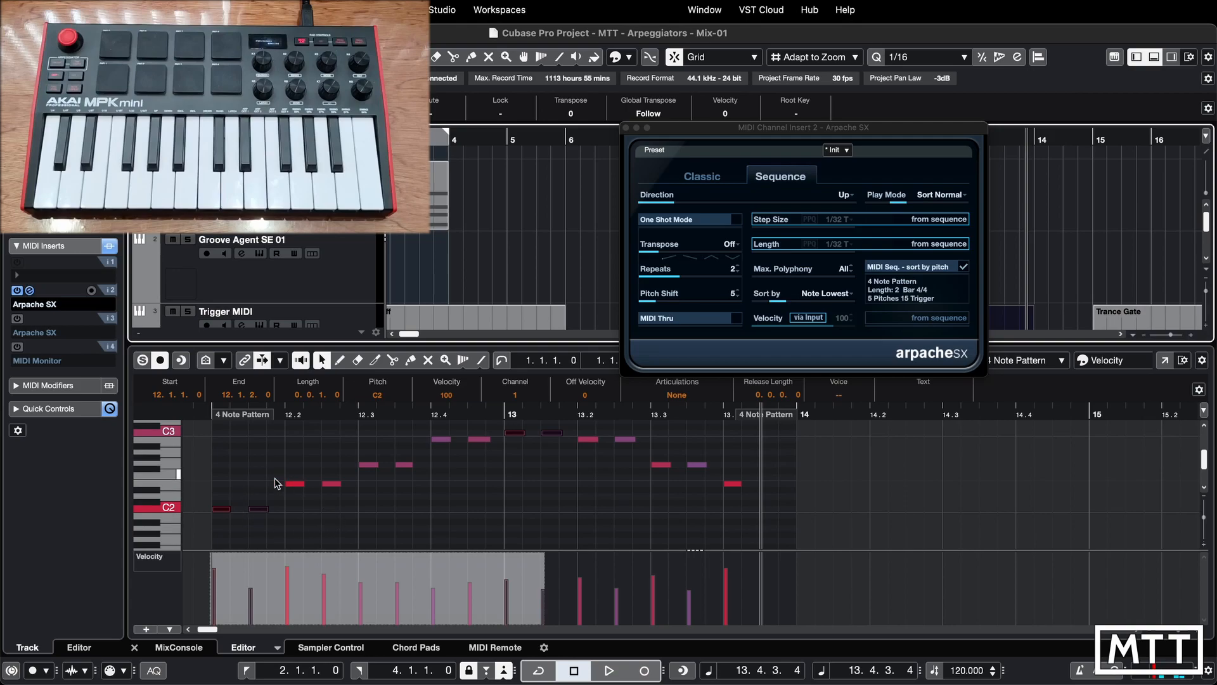
Add the pattern's three second-lowest-pitch notes to the selection and make HALion Sonic 01 the active track again
{"action": "left_click_drag", "start_coordinate": [269, 480], "coordinate": [353, 507]}
{"action": "left_click", "coordinate": [730, 481]}
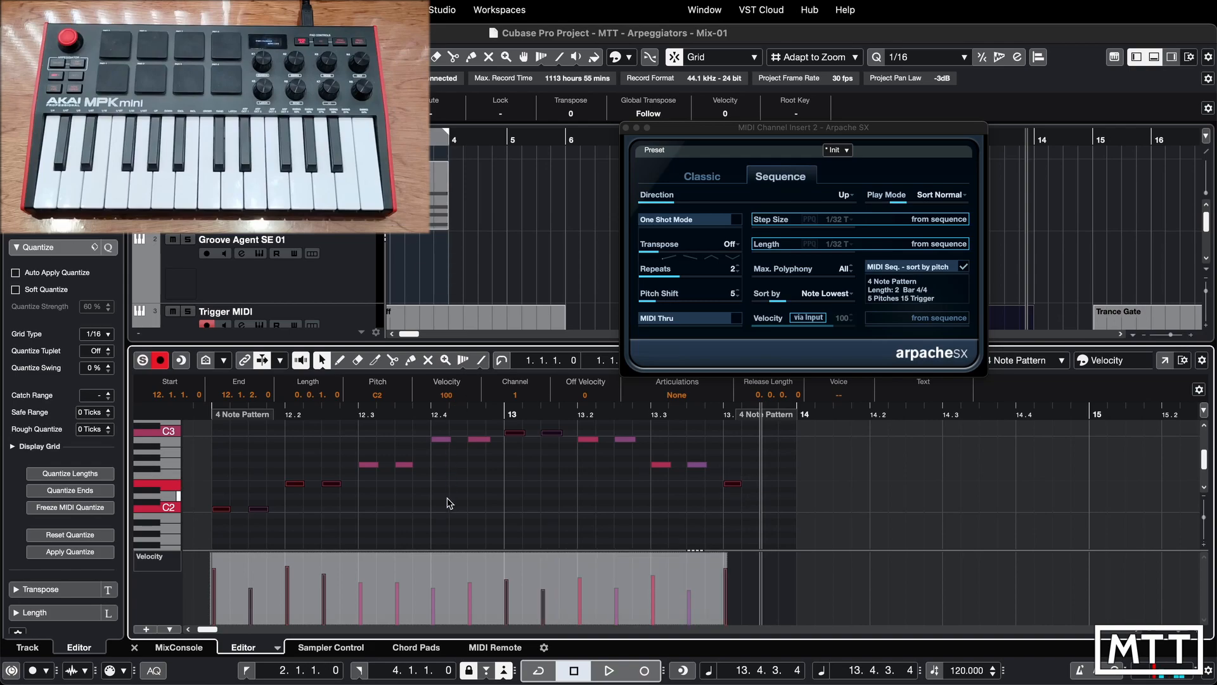
{"action": "scroll", "coordinate": [449, 503], "scroll_direction": "up", "scroll_amount": 1}
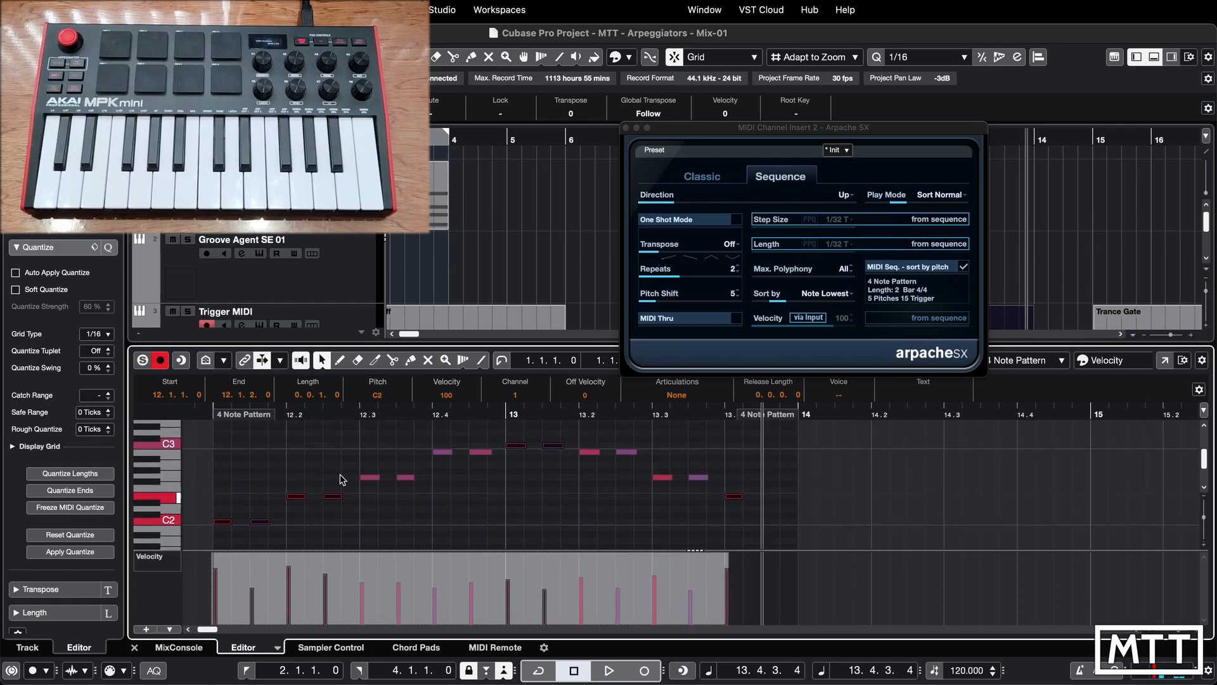
{"action": "left_click", "coordinate": [343, 201]}
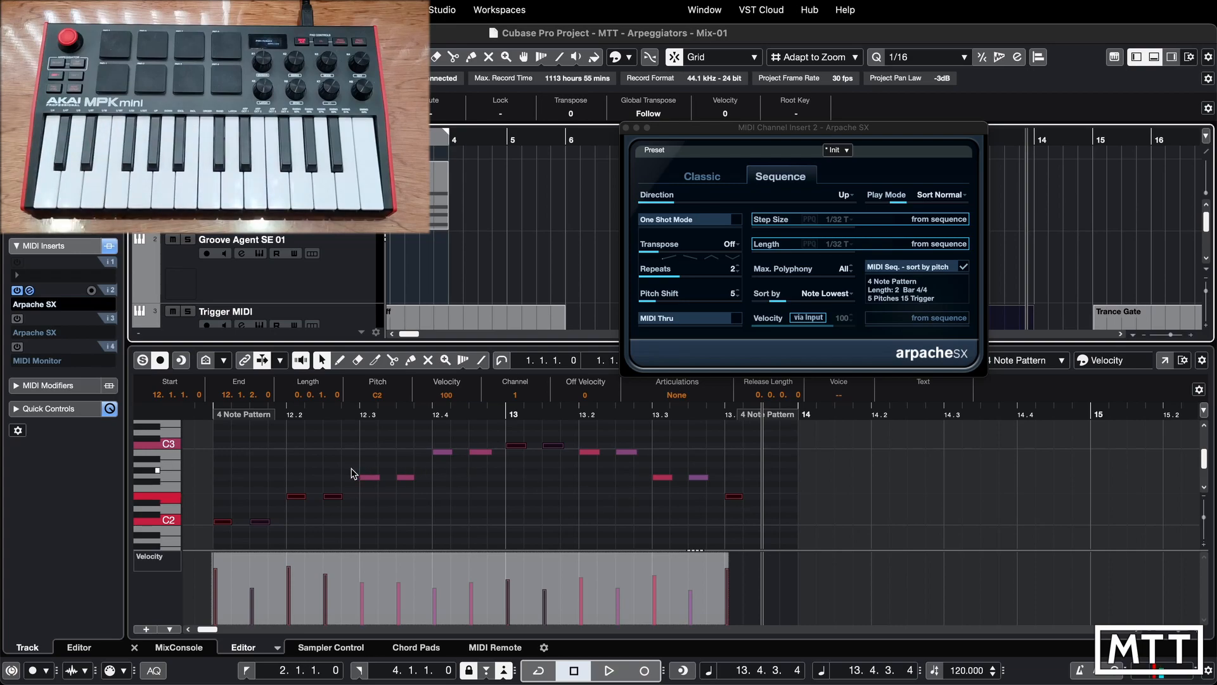
Add the pattern's third-lowest-pitch notes to the highlighted selection and set Arpache SX's Play Mode to Sort First
{"action": "left_click_drag", "start_coordinate": [353, 473], "coordinate": [729, 500]}
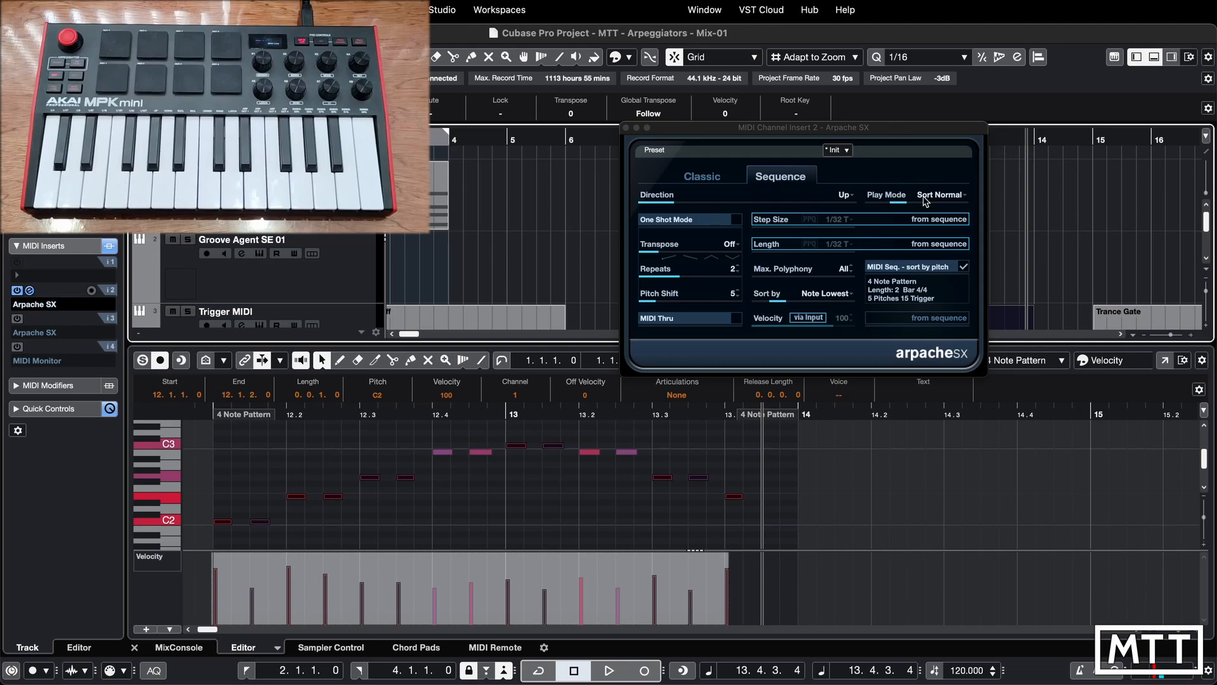
{"action": "left_click", "coordinate": [947, 197]}
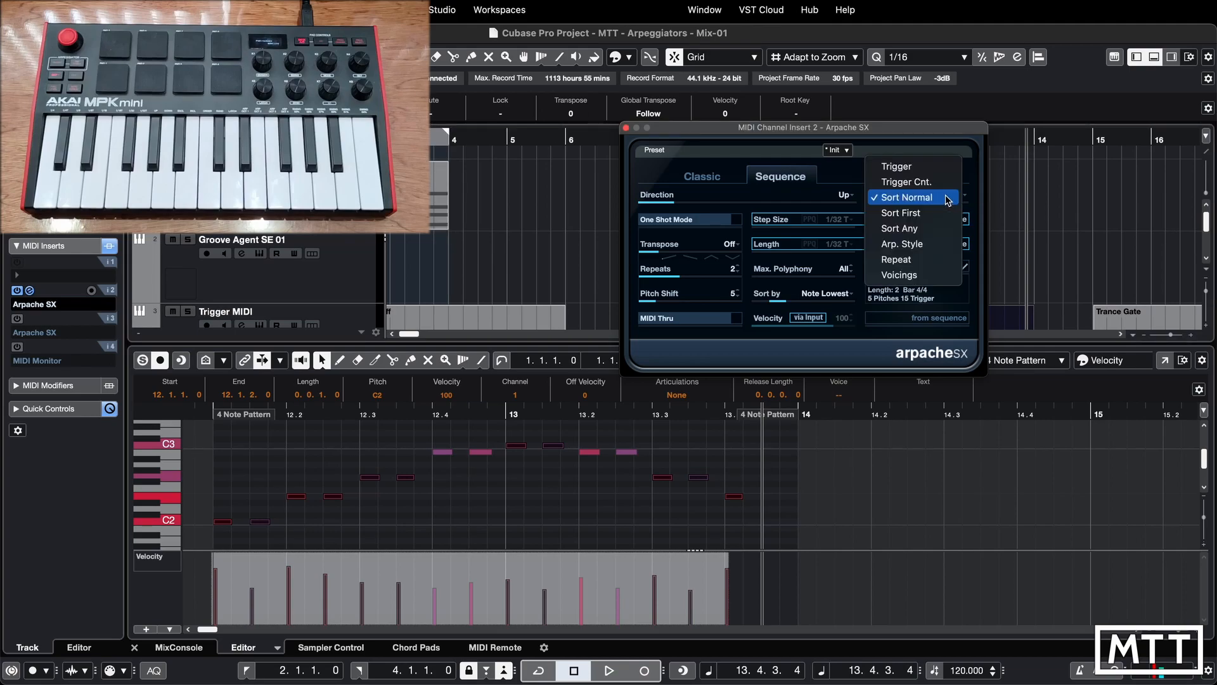
{"action": "left_click", "coordinate": [913, 215]}
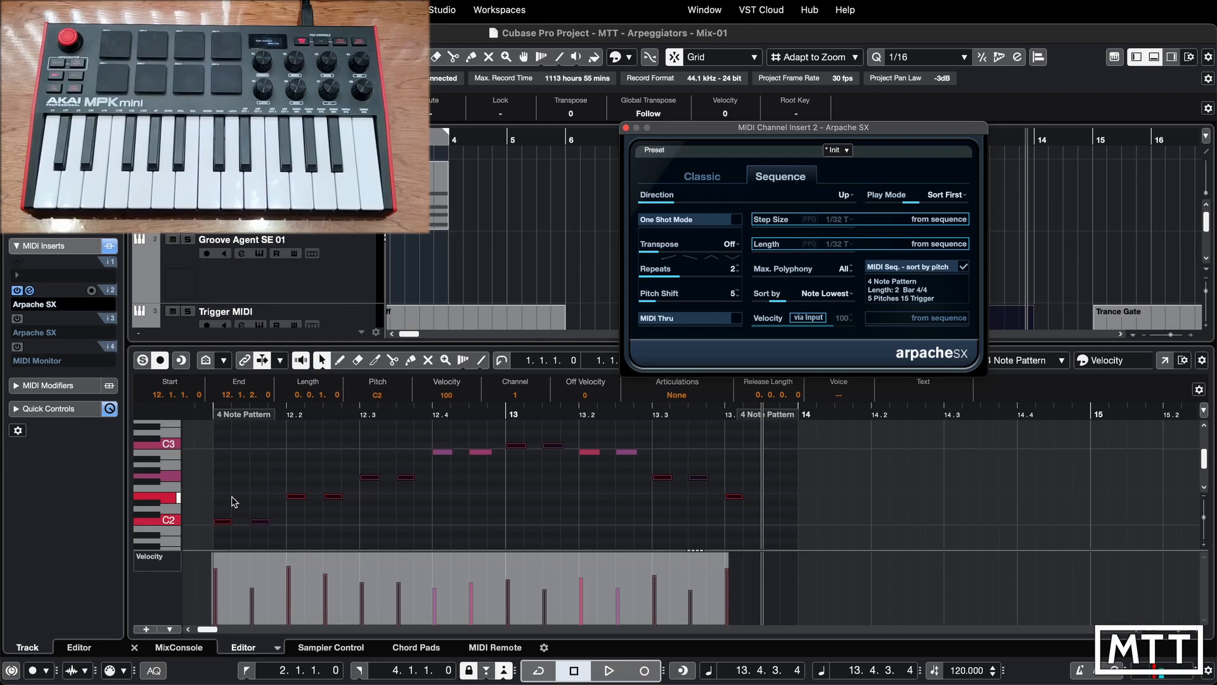
Reselect only the 4 Note Pattern's C2, second-lowest and highest-pitch notes in the Key Editor, leaving the notes between them unselected
{"action": "left_click", "coordinate": [308, 515]}
{"action": "left_click_drag", "start_coordinate": [213, 488], "coordinate": [366, 545]}
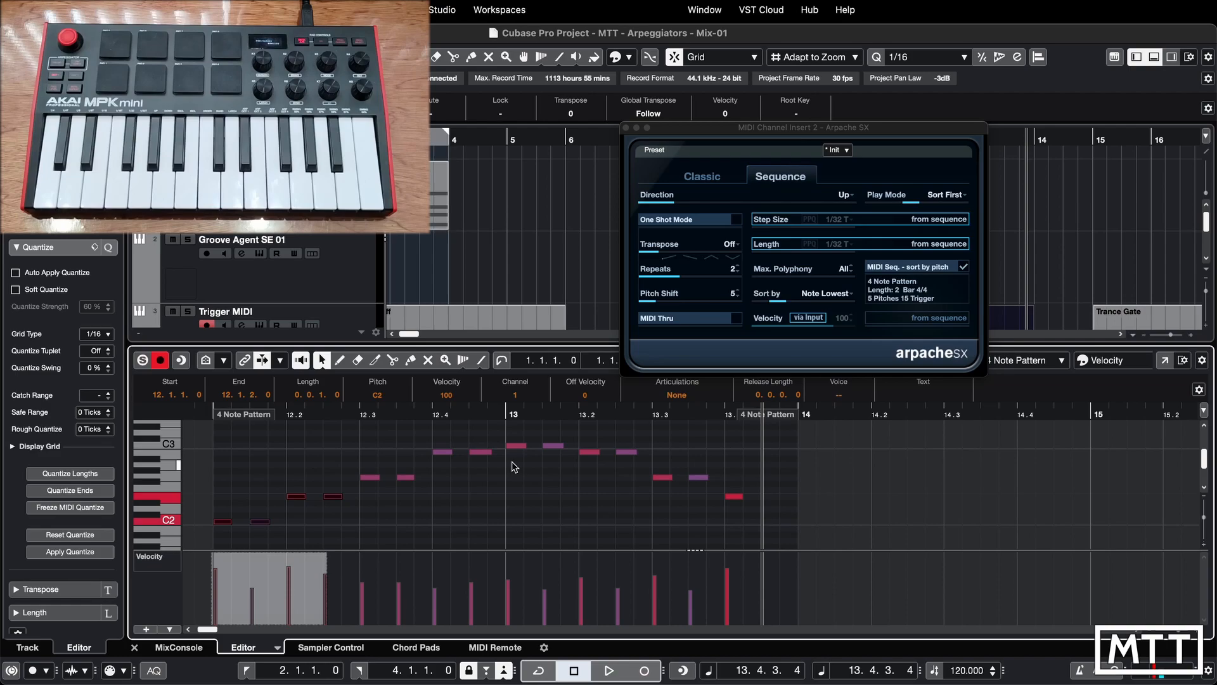
{"action": "left_click_drag", "start_coordinate": [514, 467], "coordinate": [568, 433]}
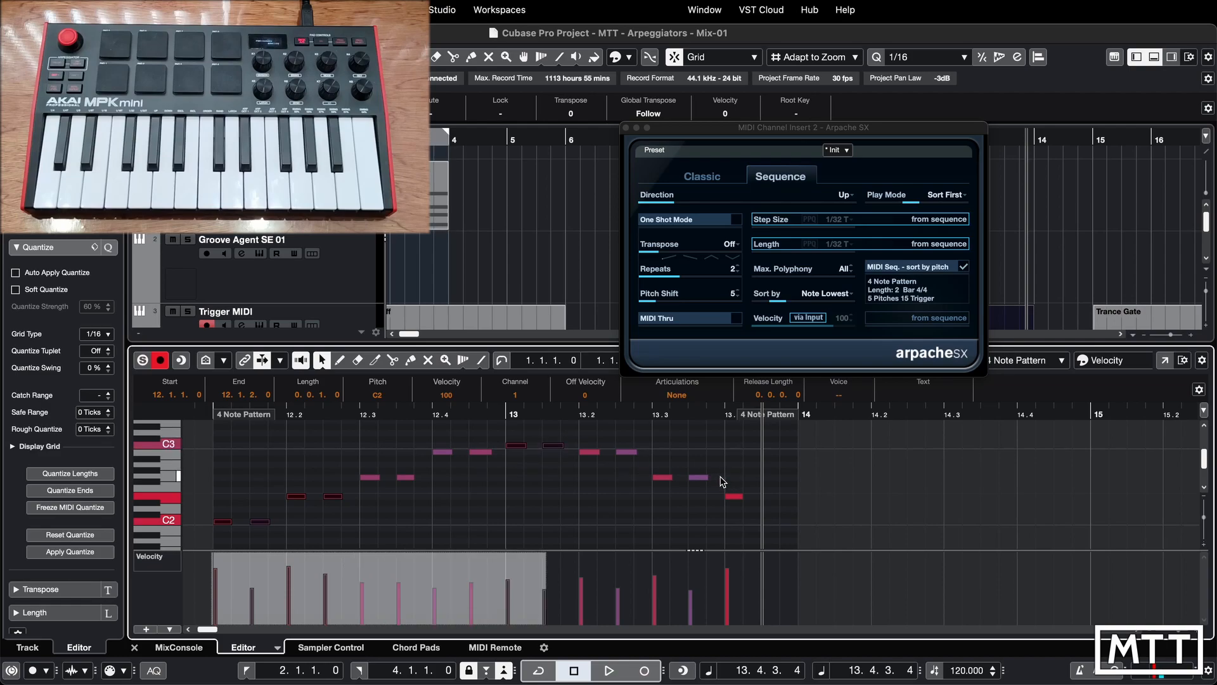
{"action": "left_click_drag", "start_coordinate": [753, 487], "coordinate": [729, 520]}
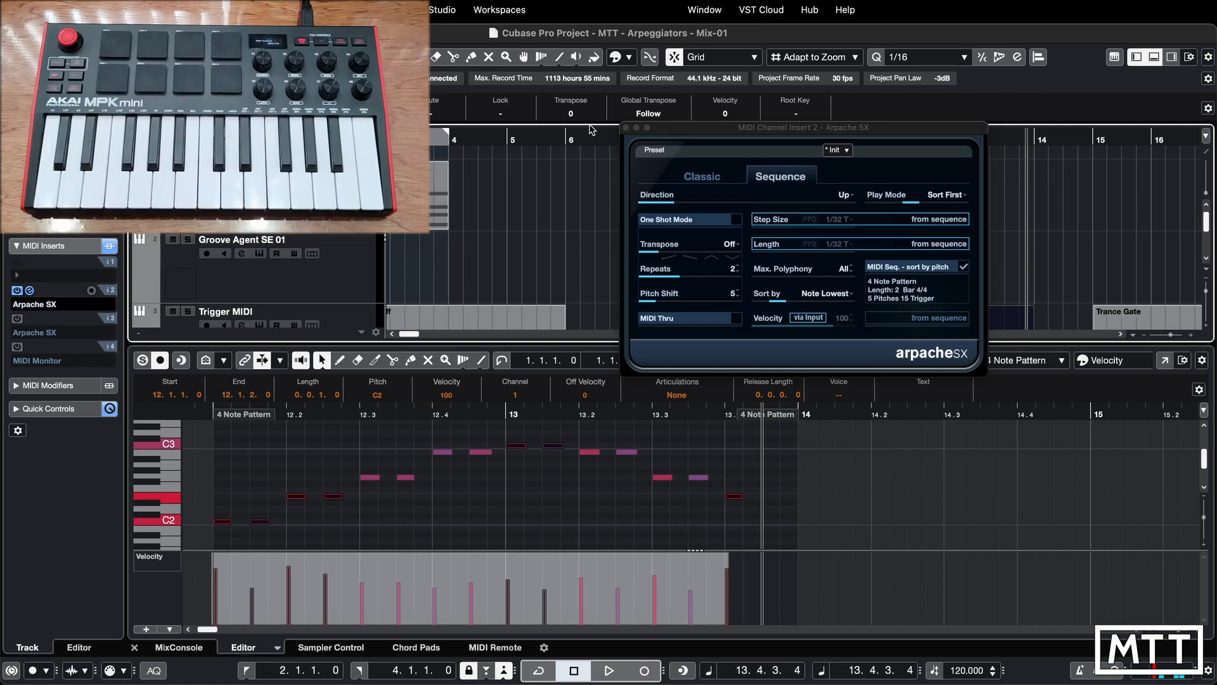
Switch Arpache SX's Play Mode to Sort Any for a tryout, followed by Arp. Style
{"action": "left_click", "coordinate": [943, 197]}
{"action": "left_click", "coordinate": [942, 201]}
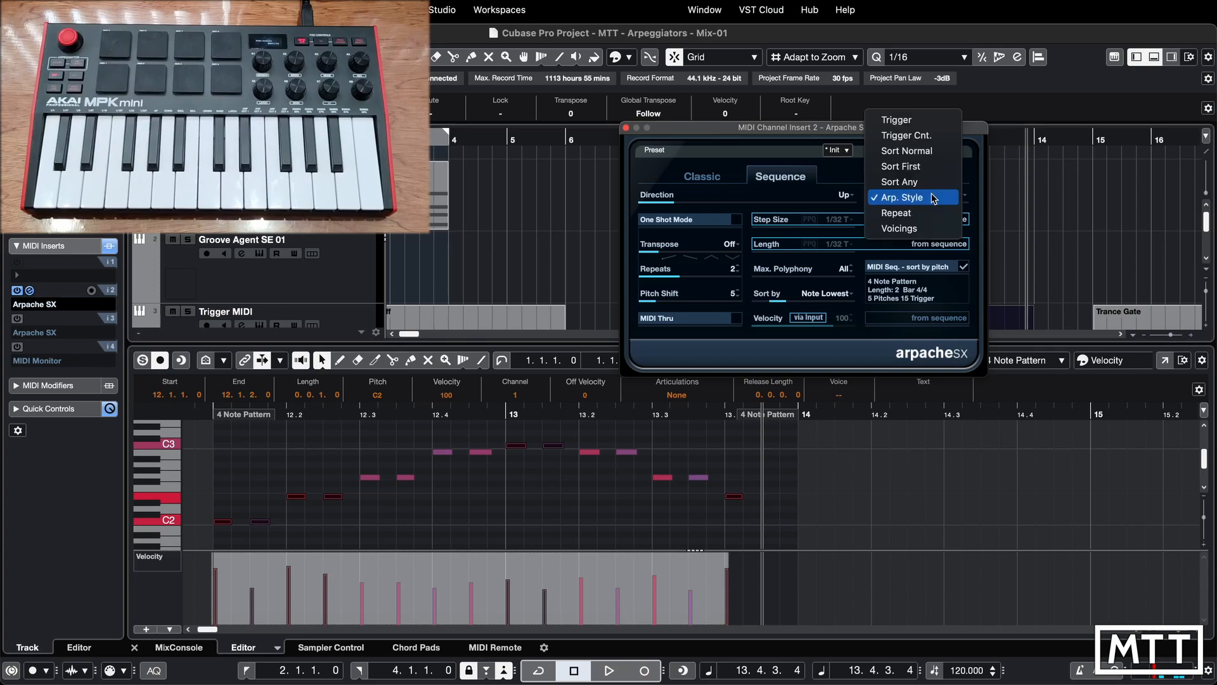
{"action": "left_click", "coordinate": [916, 182]}
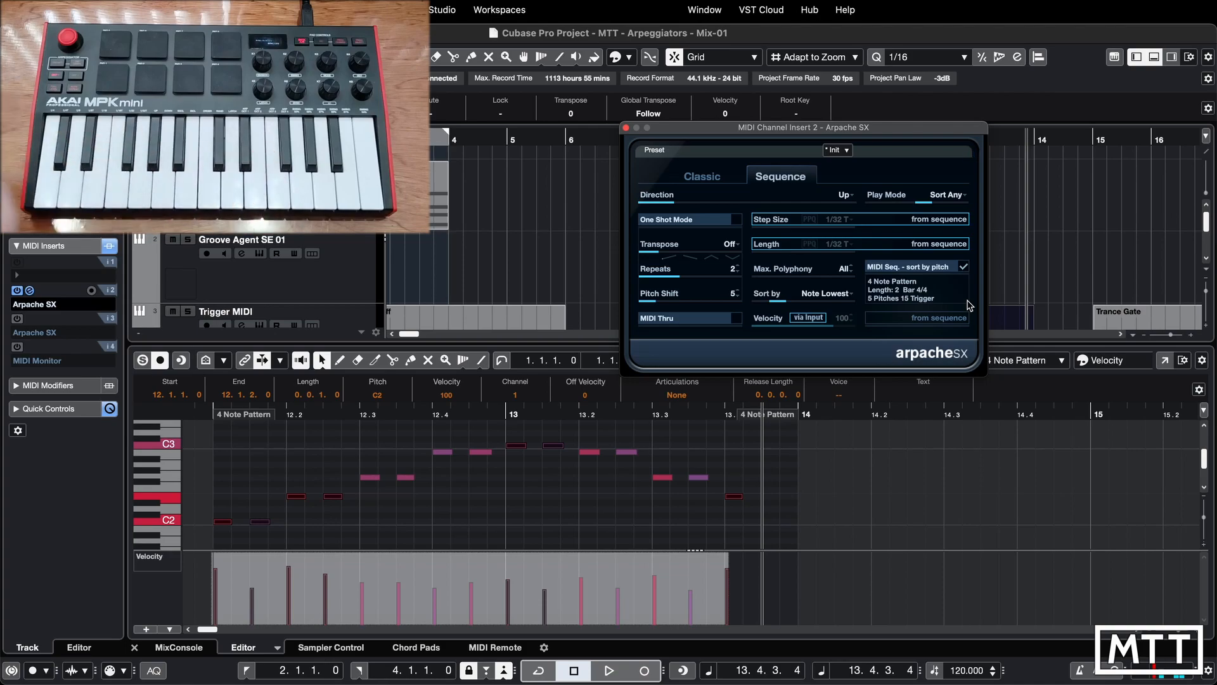
{"action": "left_click", "coordinate": [949, 194]}
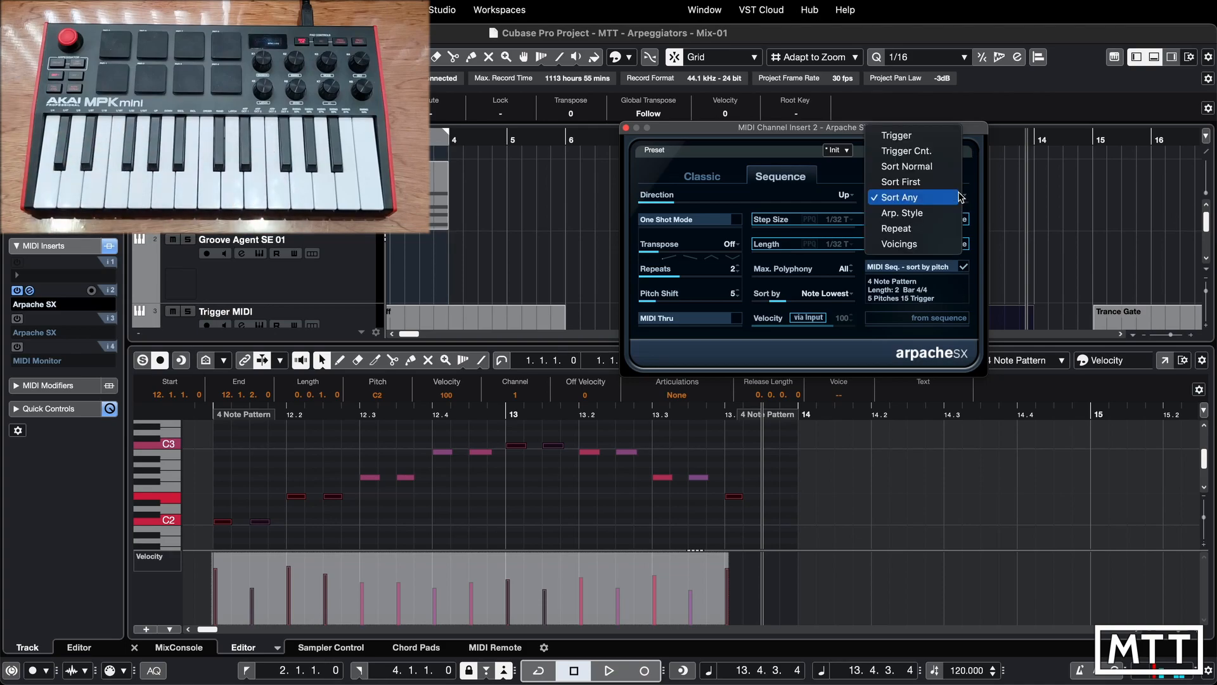
{"action": "left_click", "coordinate": [913, 213]}
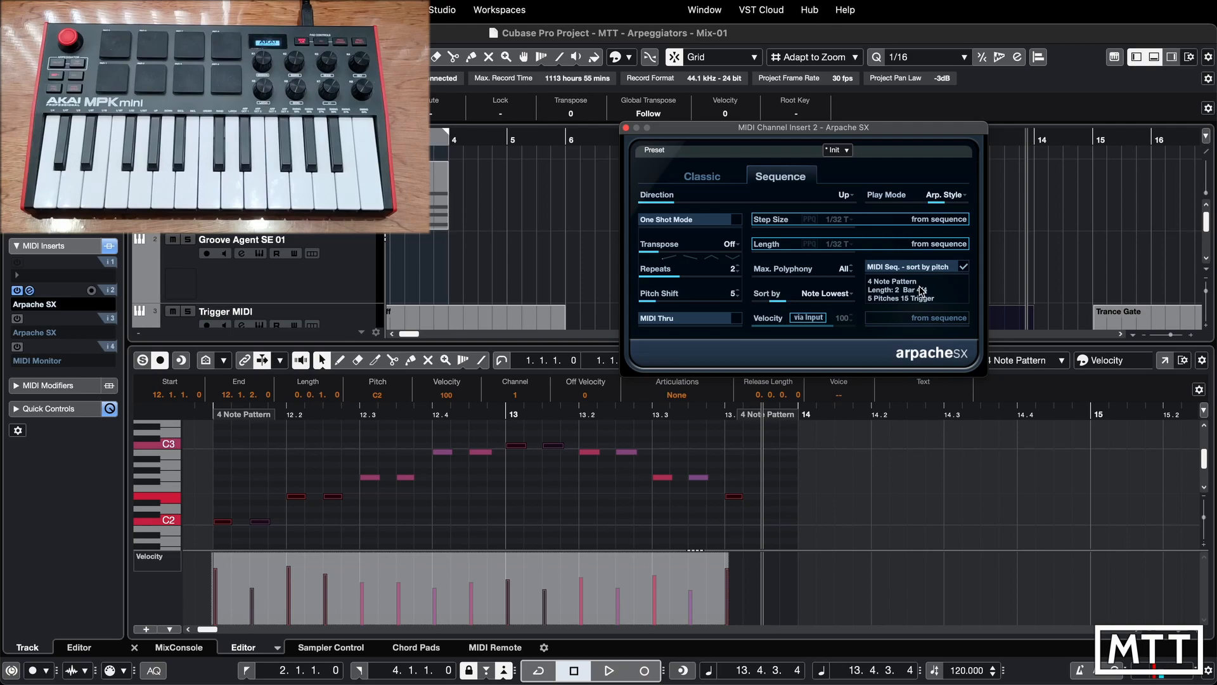
Set Play Mode to Repeat and load the Trance Gate event as Arpache SX's MIDI sequence
{"action": "left_click", "coordinate": [958, 197]}
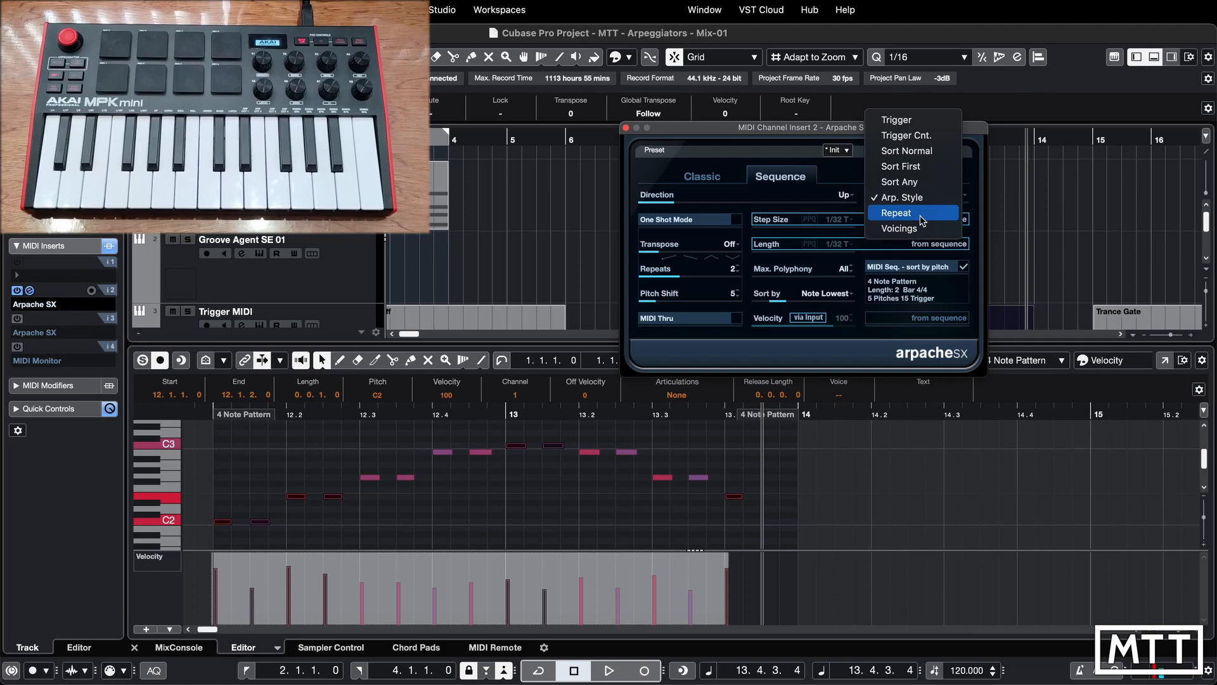
{"action": "left_click", "coordinate": [922, 216]}
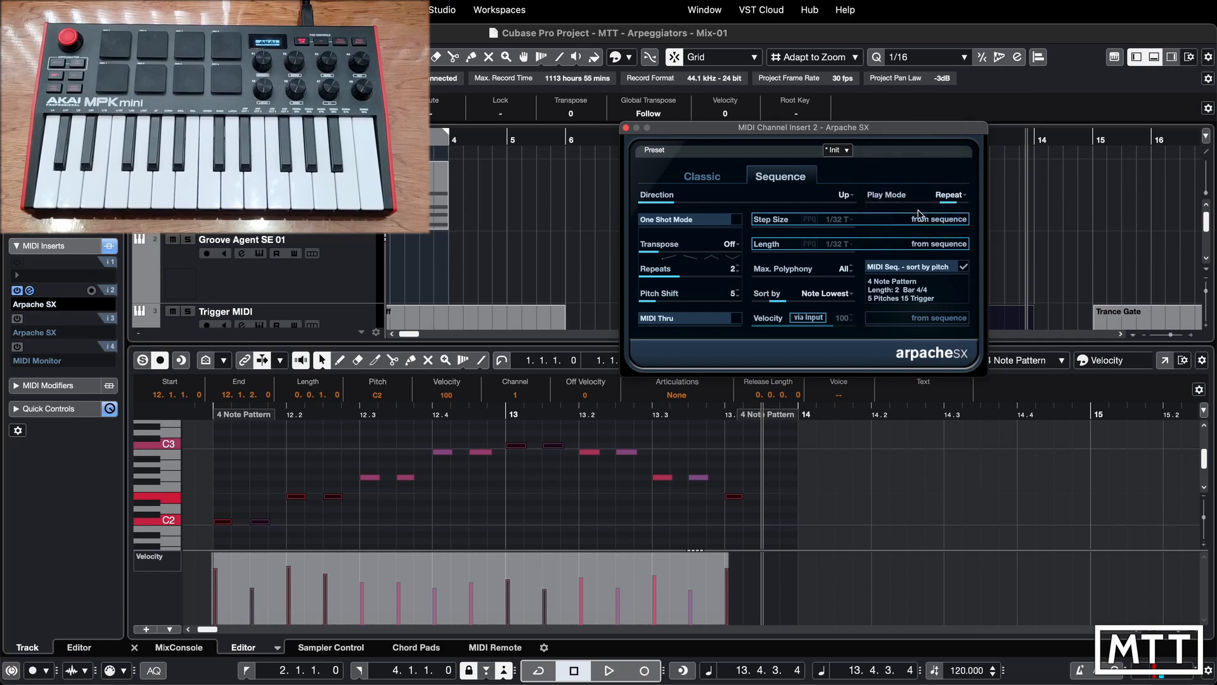
{"action": "left_click_drag", "start_coordinate": [887, 136], "coordinate": [825, 117]}
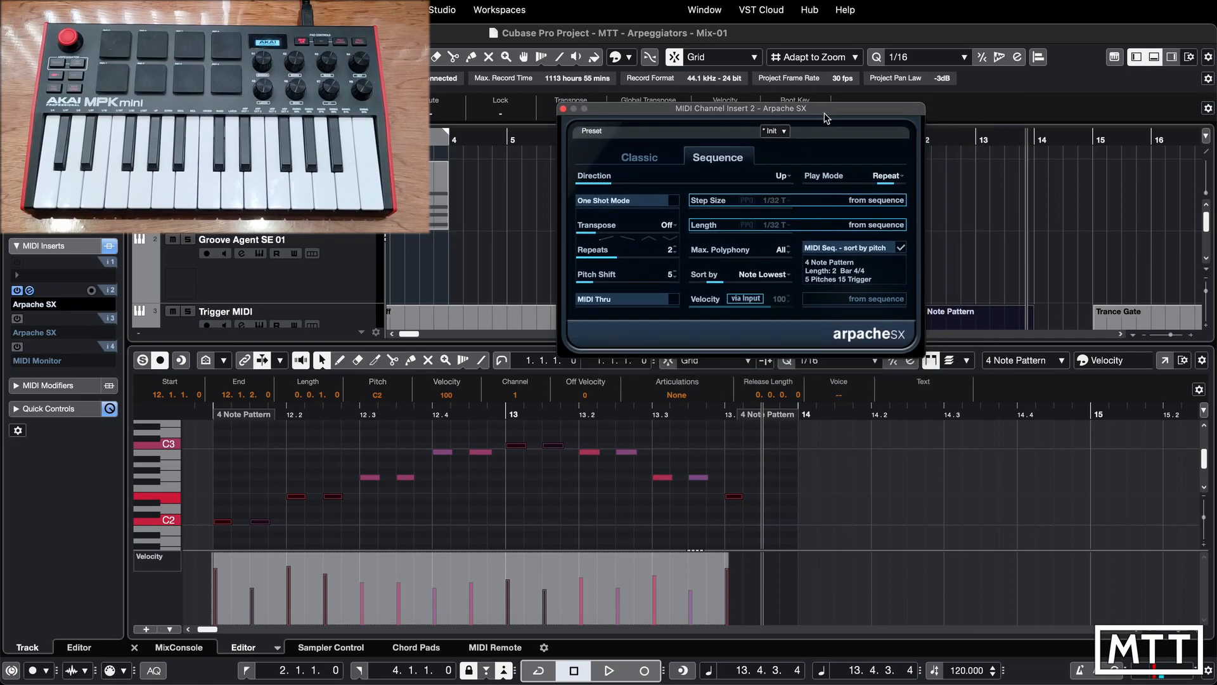
{"action": "left_click", "coordinate": [1098, 324]}
{"action": "left_click_drag", "start_coordinate": [1127, 324], "coordinate": [874, 279]}
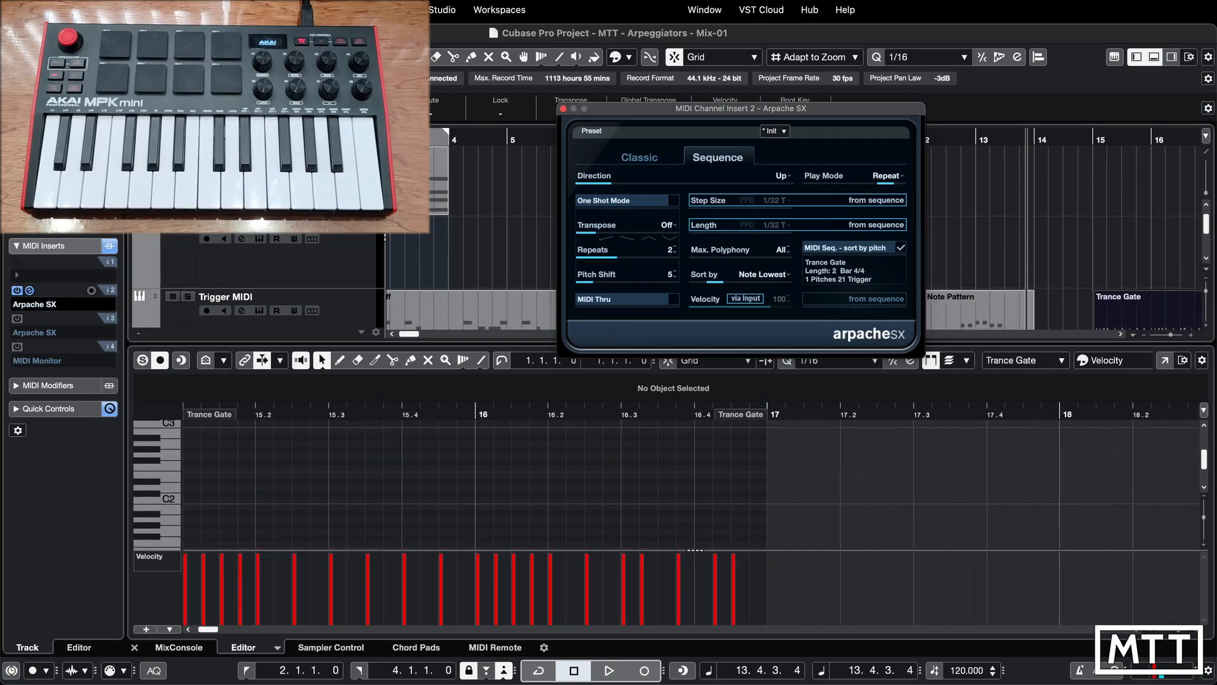
{"action": "left_click", "coordinate": [305, 218]}
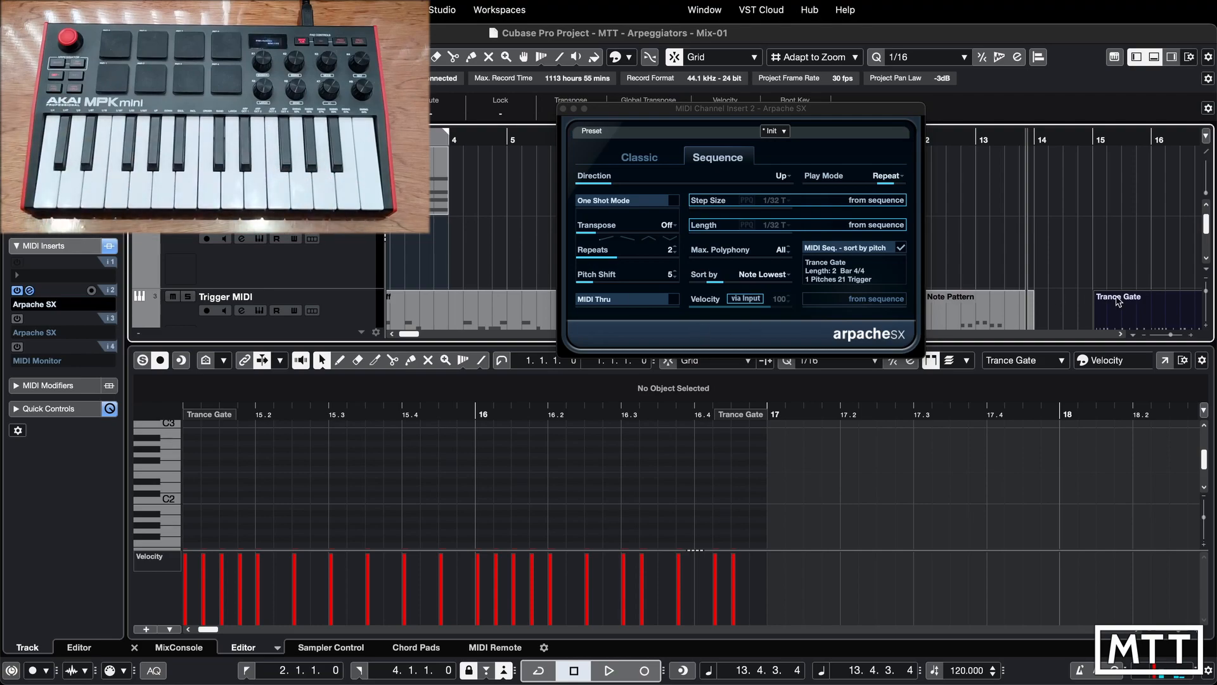
Set Play Mode to Voicings and load the 4 Note Pattern event as Arpache SX's MIDI sequence
{"action": "scroll", "coordinate": [1119, 302], "scroll_direction": "down", "scroll_amount": 2}
{"action": "scroll", "coordinate": [1108, 301], "scroll_direction": "right", "scroll_amount": 2}
{"action": "scroll", "coordinate": [1108, 300], "scroll_direction": "down", "scroll_amount": 1}
{"action": "scroll", "coordinate": [1108, 301], "scroll_direction": "right", "scroll_amount": 1}
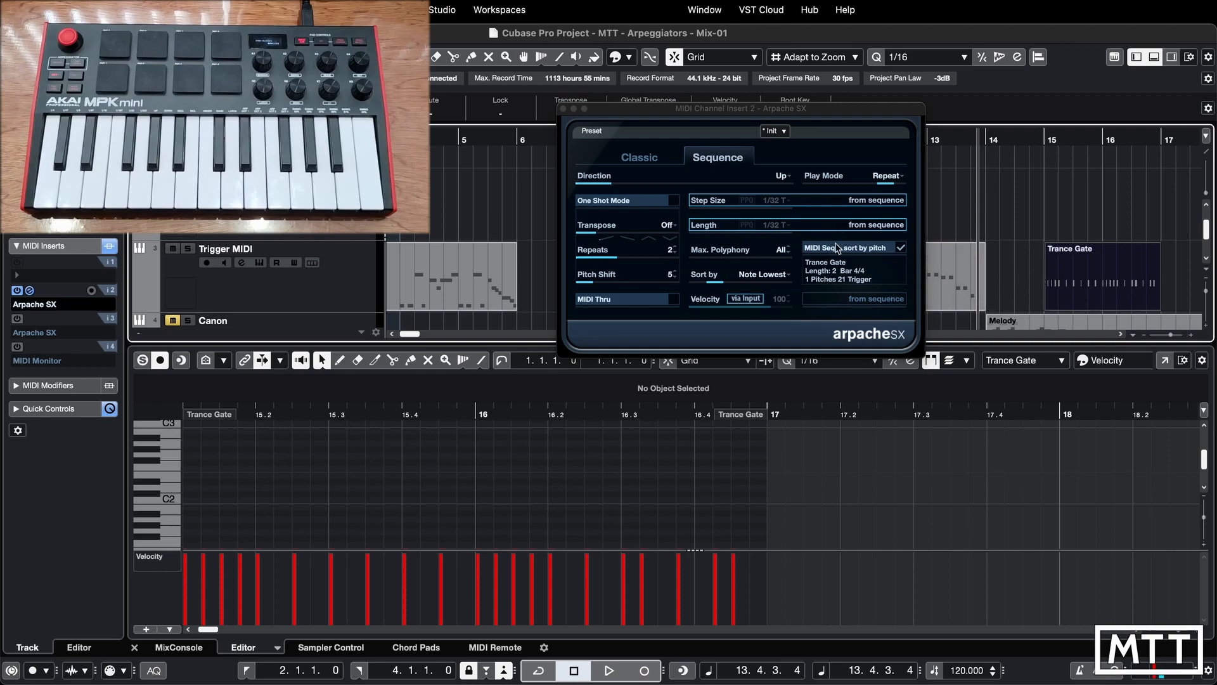
{"action": "scroll", "coordinate": [1017, 272], "scroll_direction": "down", "scroll_amount": 2}
{"action": "scroll", "coordinate": [1016, 273], "scroll_direction": "left", "scroll_amount": 3}
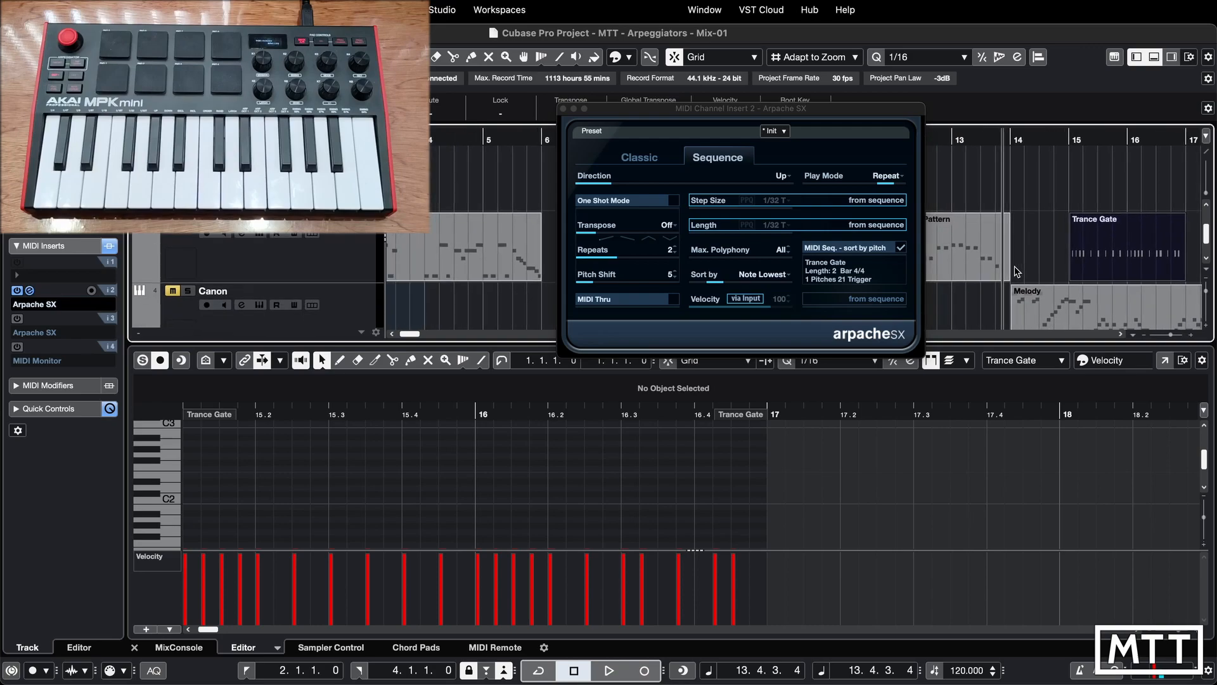
{"action": "left_click", "coordinate": [886, 177]}
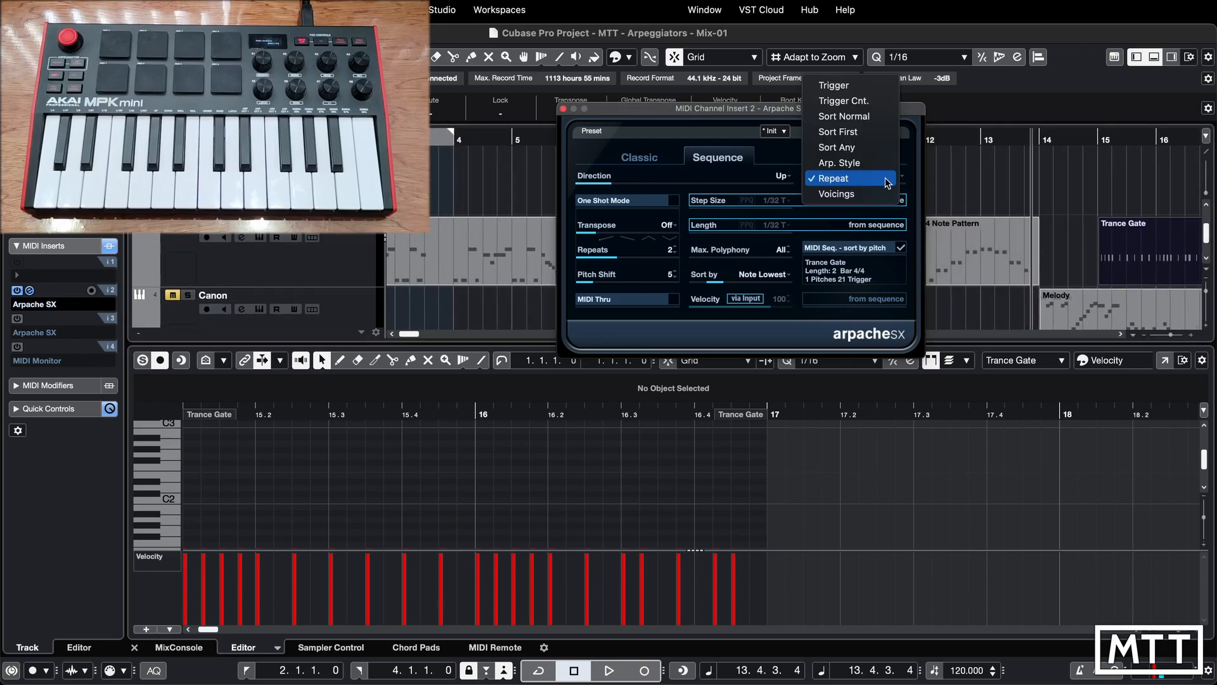
{"action": "left_click", "coordinate": [850, 191]}
{"action": "left_click_drag", "start_coordinate": [884, 282], "coordinate": [884, 284]}
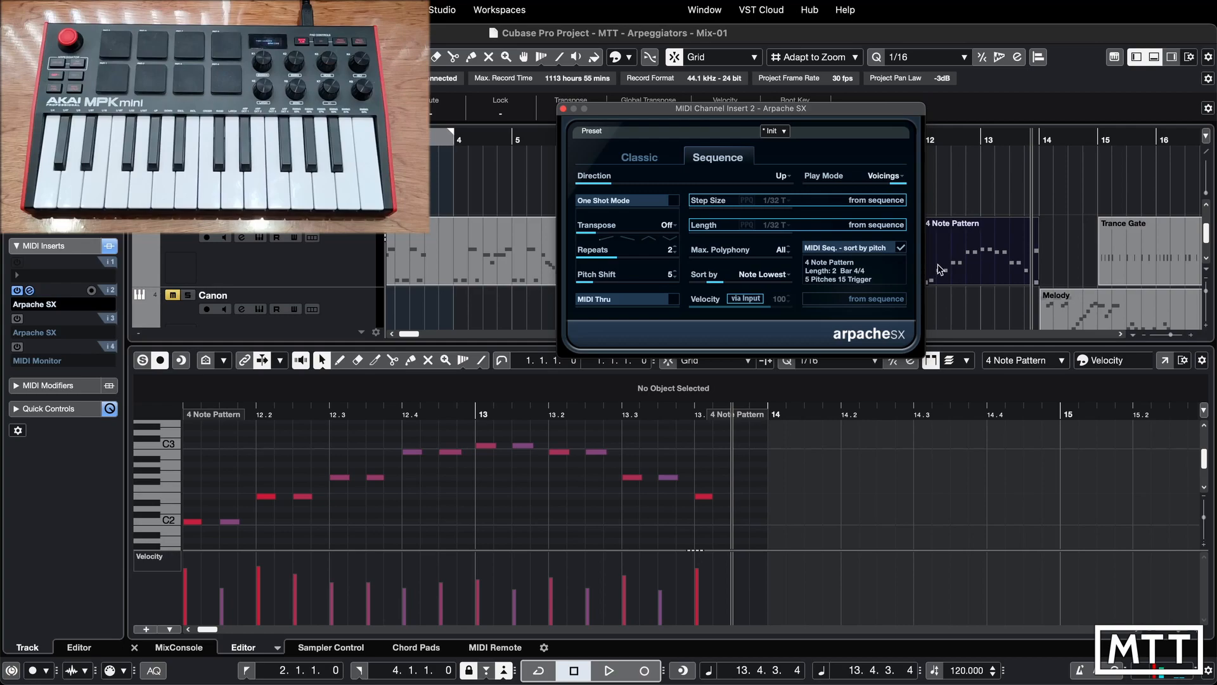
{"action": "scroll", "coordinate": [995, 251], "scroll_direction": "up", "scroll_amount": 4}
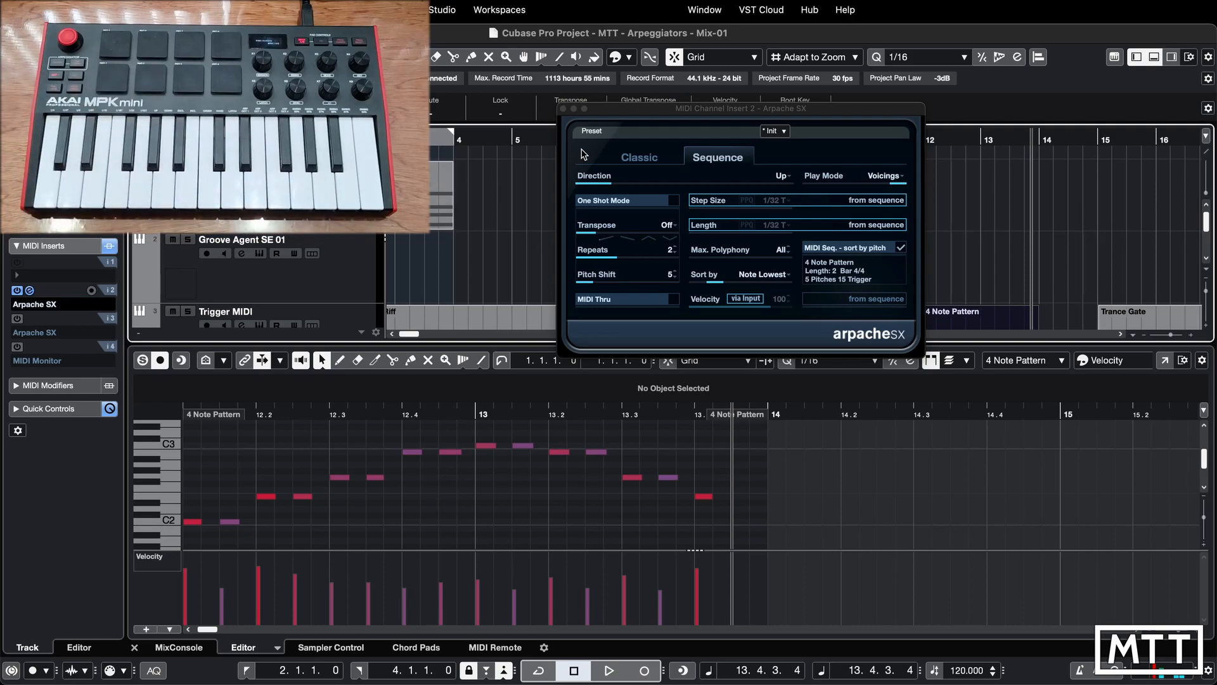
{"action": "left_click", "coordinate": [887, 176]}
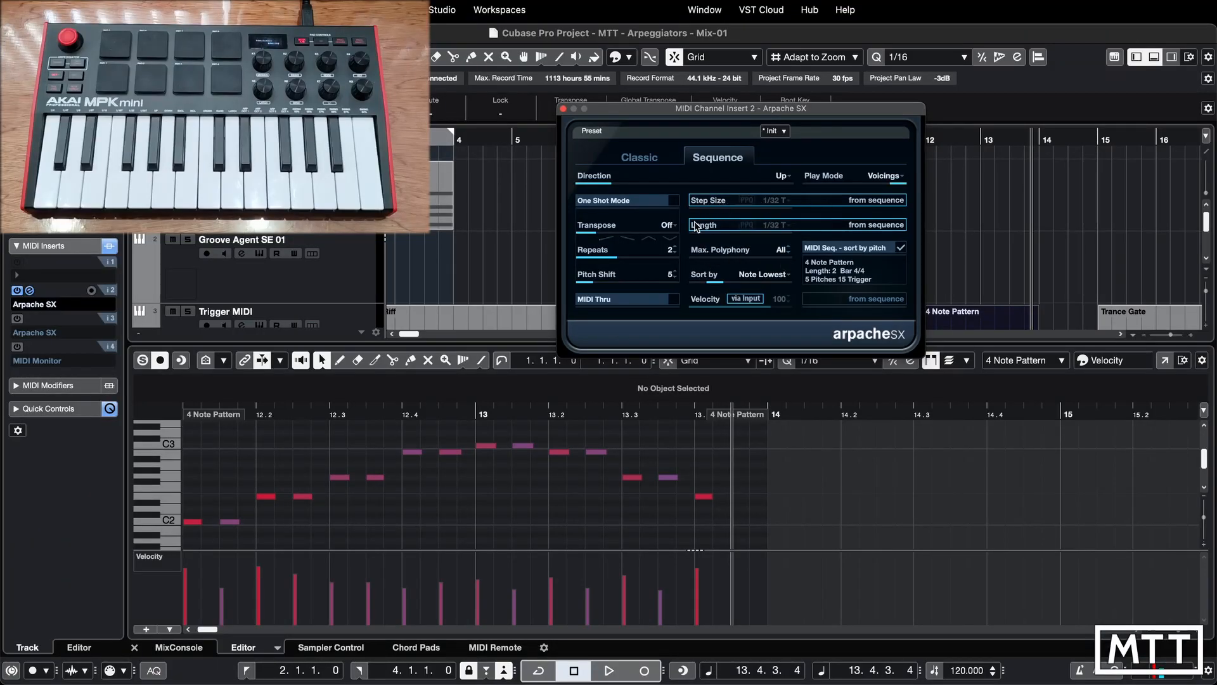
Load the Blues Bass Riff event as Arpache SX's MIDI sequence and set Play Mode to Trigger
{"action": "scroll", "coordinate": [526, 283], "scroll_direction": "down", "scroll_amount": 2}
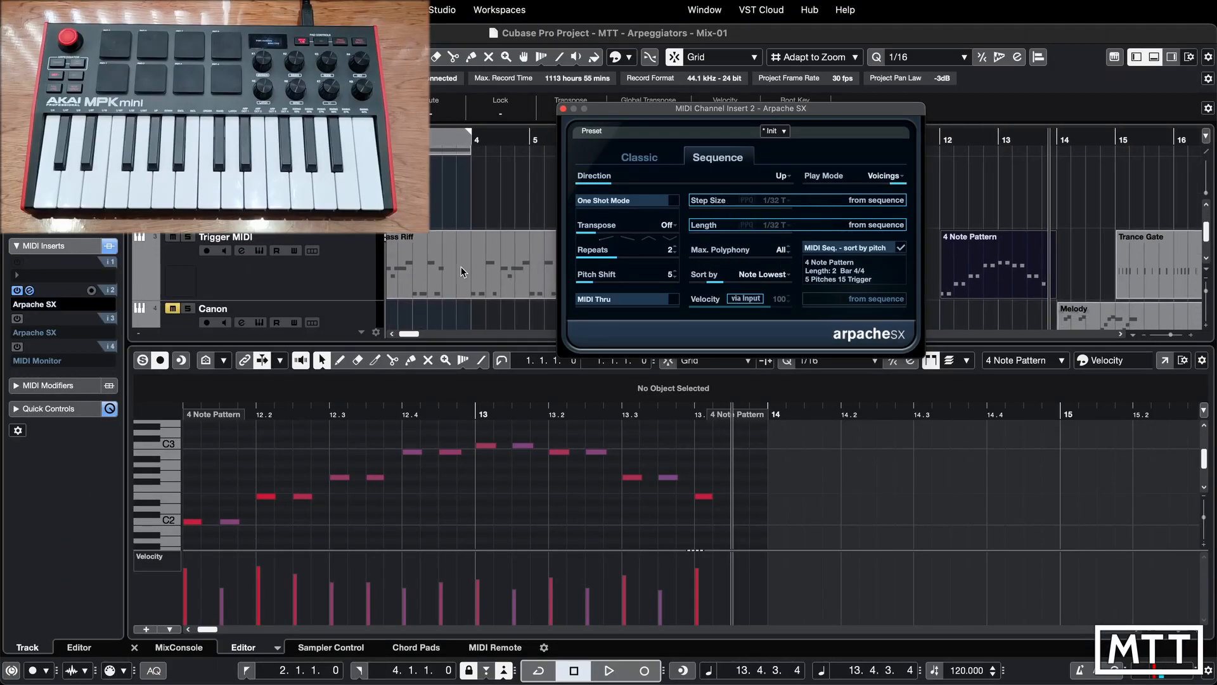
{"action": "left_click", "coordinate": [462, 271]}
{"action": "left_click_drag", "start_coordinate": [461, 271], "coordinate": [836, 277]}
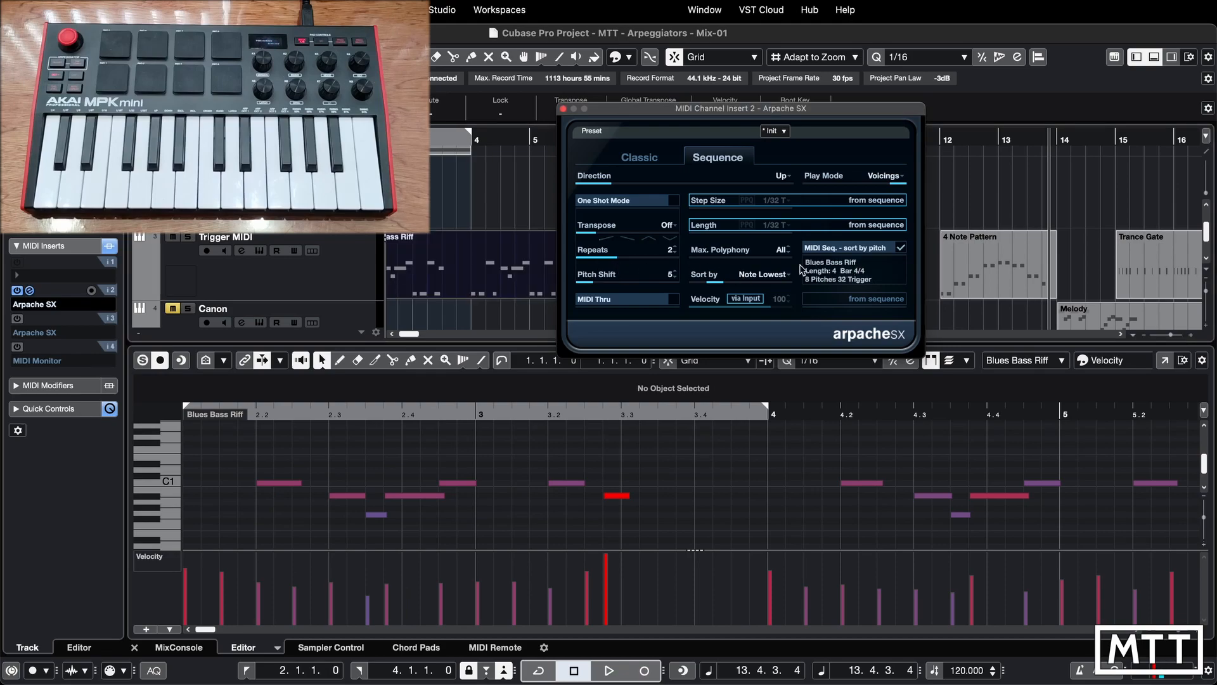
{"action": "scroll", "coordinate": [449, 223], "scroll_direction": "up", "scroll_amount": 2}
{"action": "left_click", "coordinate": [474, 224]}
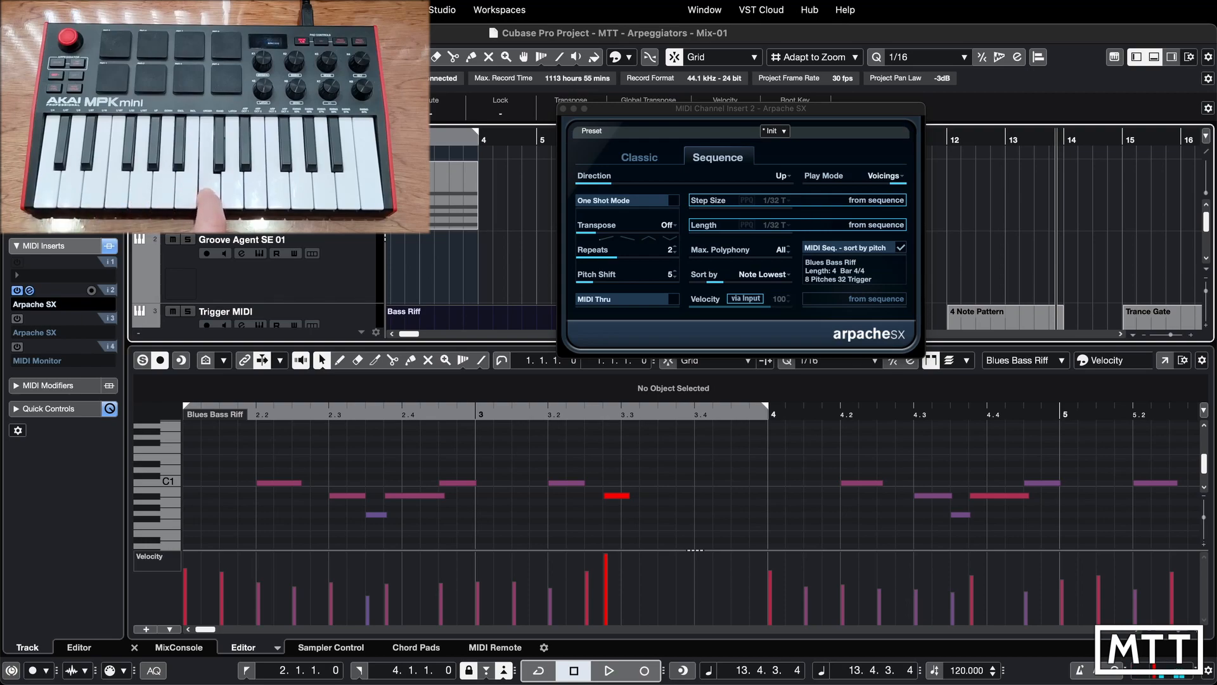
{"action": "left_click", "coordinate": [886, 176]}
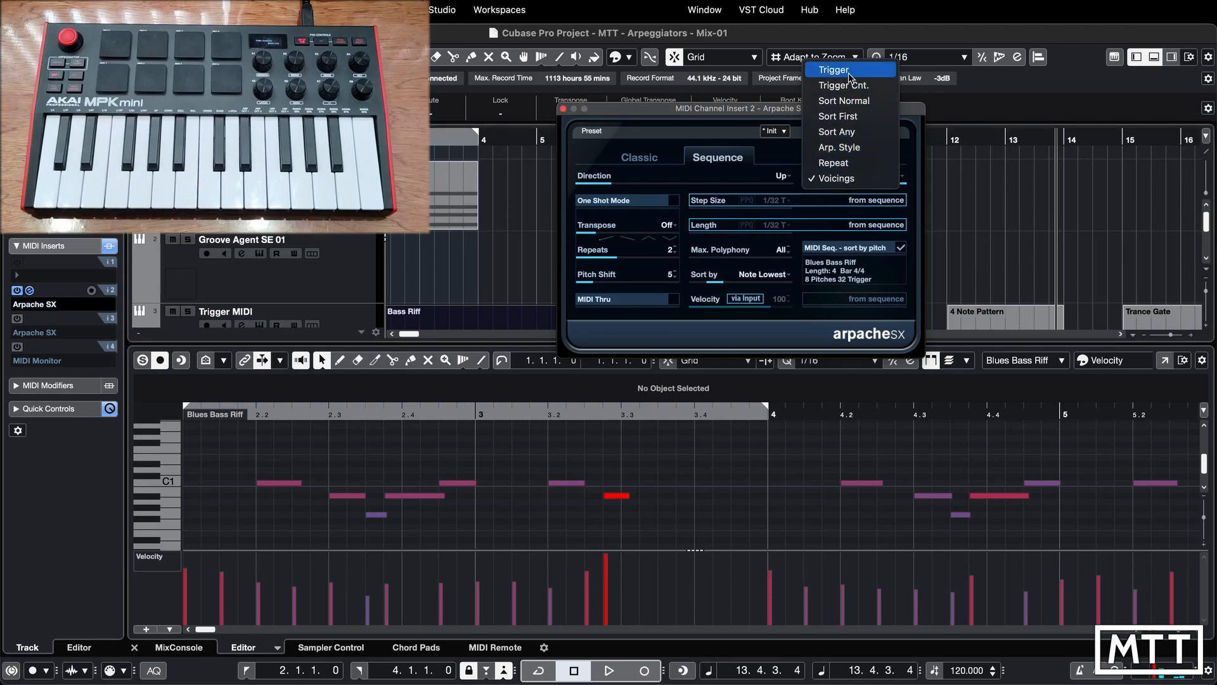
{"action": "left_click", "coordinate": [850, 75]}
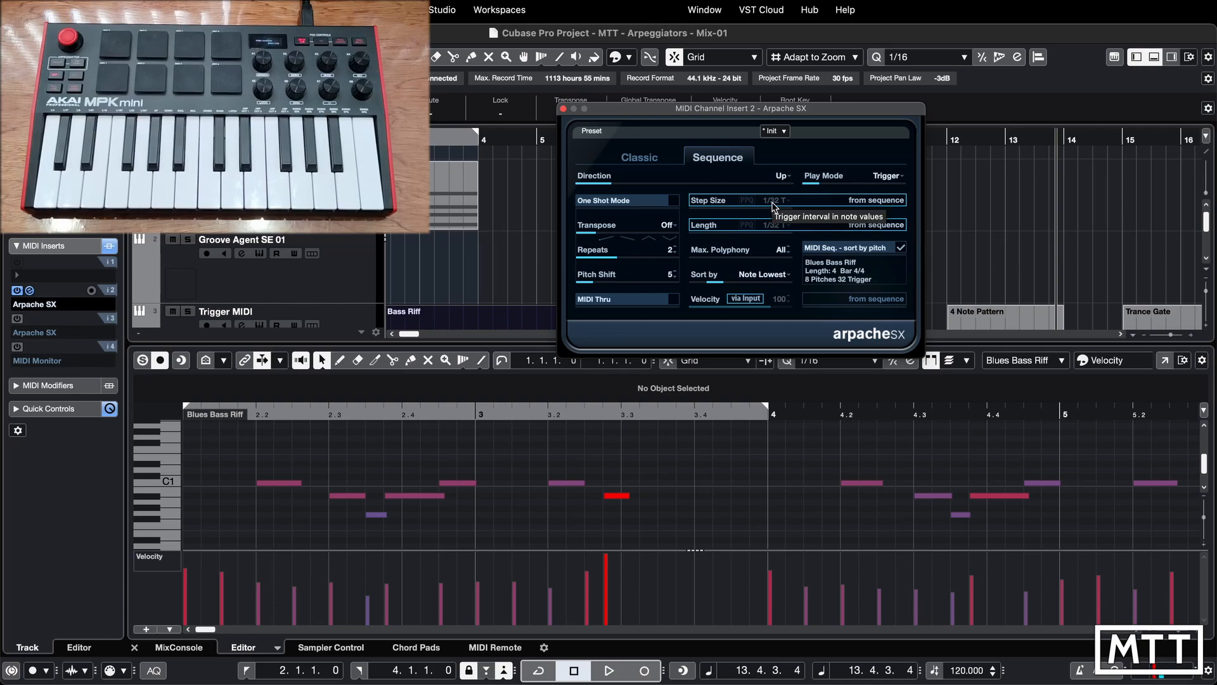
Try a fixed 1/16 Step Size and a fixed 1/16 Length, returning each to from sequence
{"action": "left_click", "coordinate": [855, 201]}
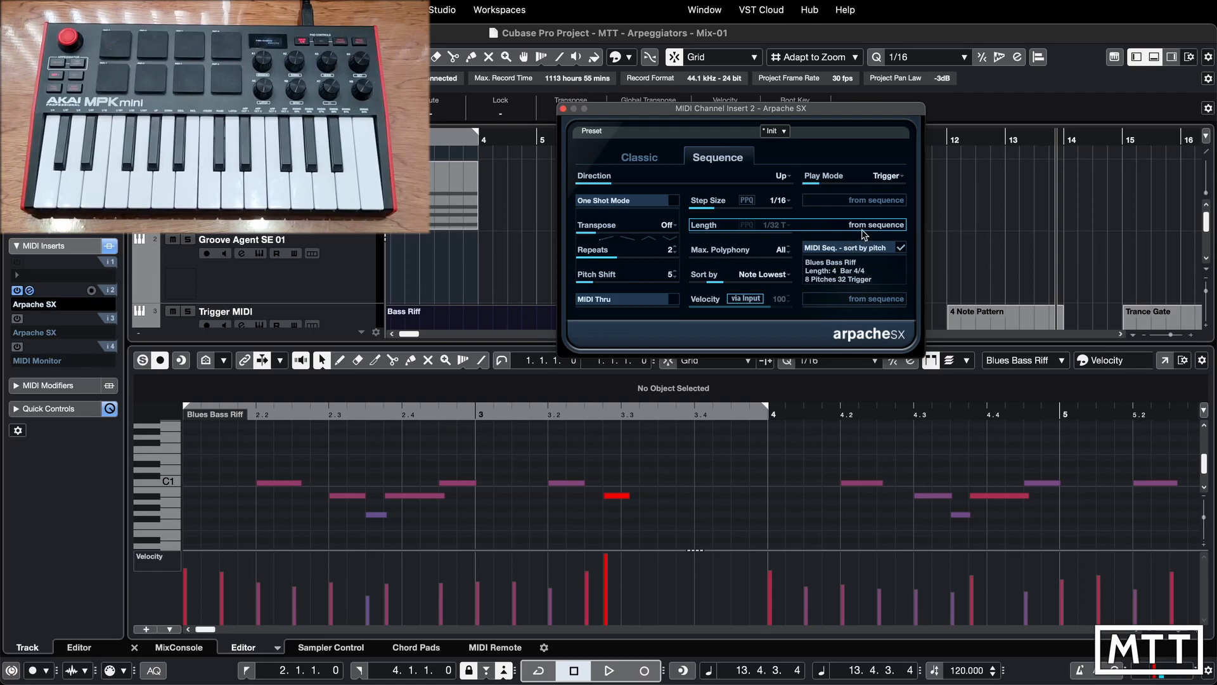
{"action": "left_click", "coordinate": [875, 203]}
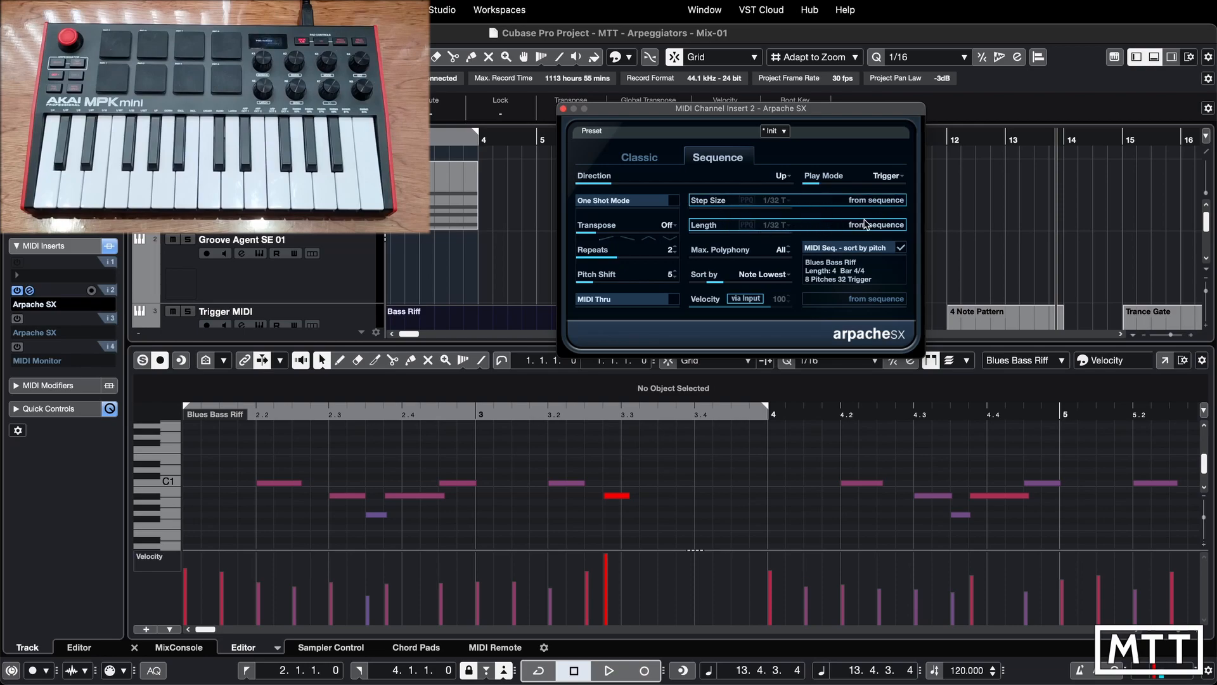
{"action": "left_click", "coordinate": [866, 226]}
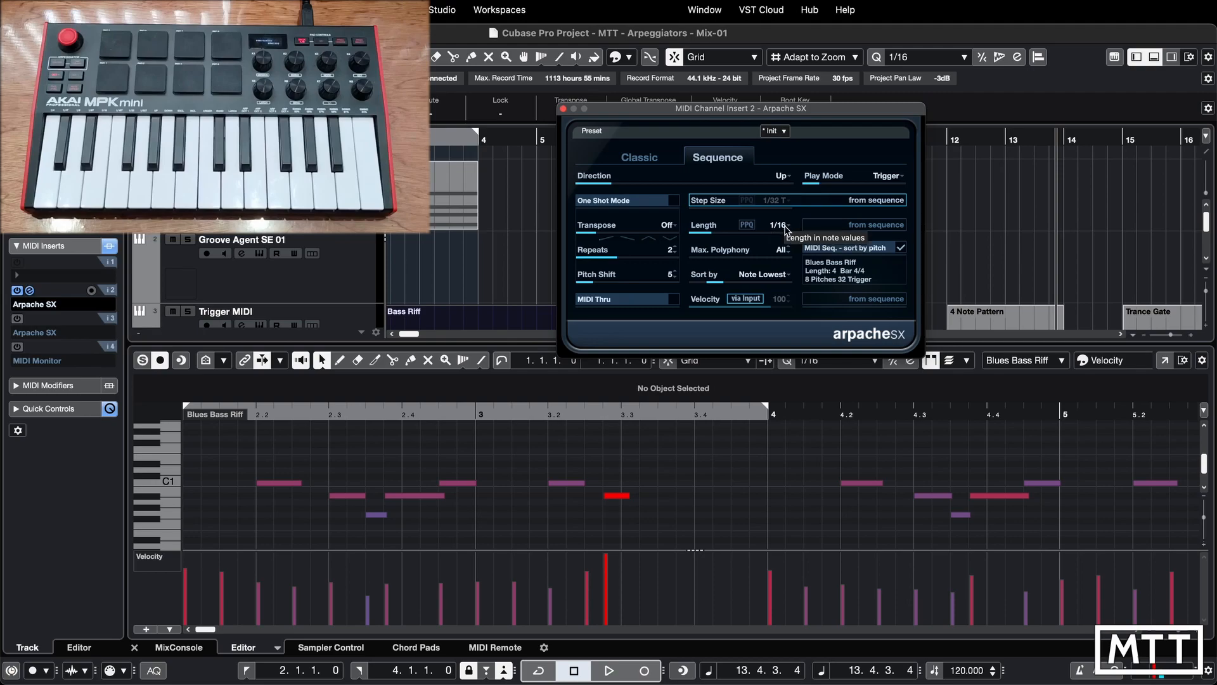
{"action": "left_click", "coordinate": [825, 226]}
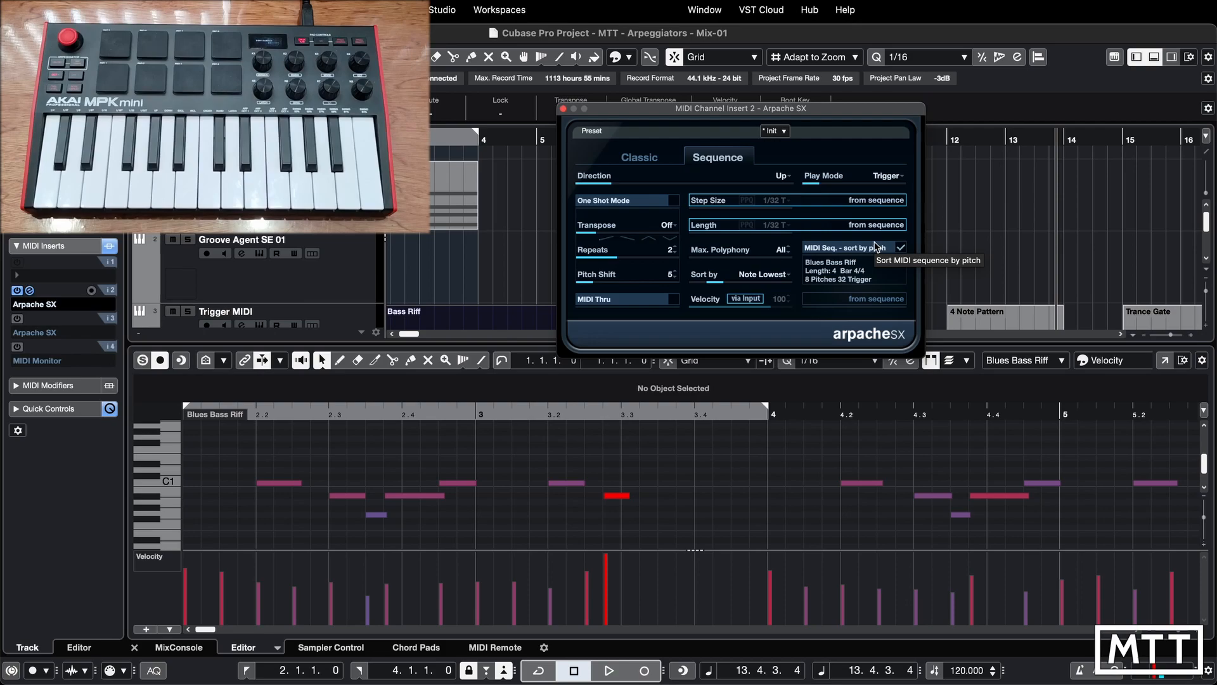
Close the Arpache SX window and play the Canon track's Melody event in solo
{"action": "left_click", "coordinate": [563, 109]}
{"action": "scroll", "coordinate": [679, 238], "scroll_direction": "down", "scroll_amount": 2}
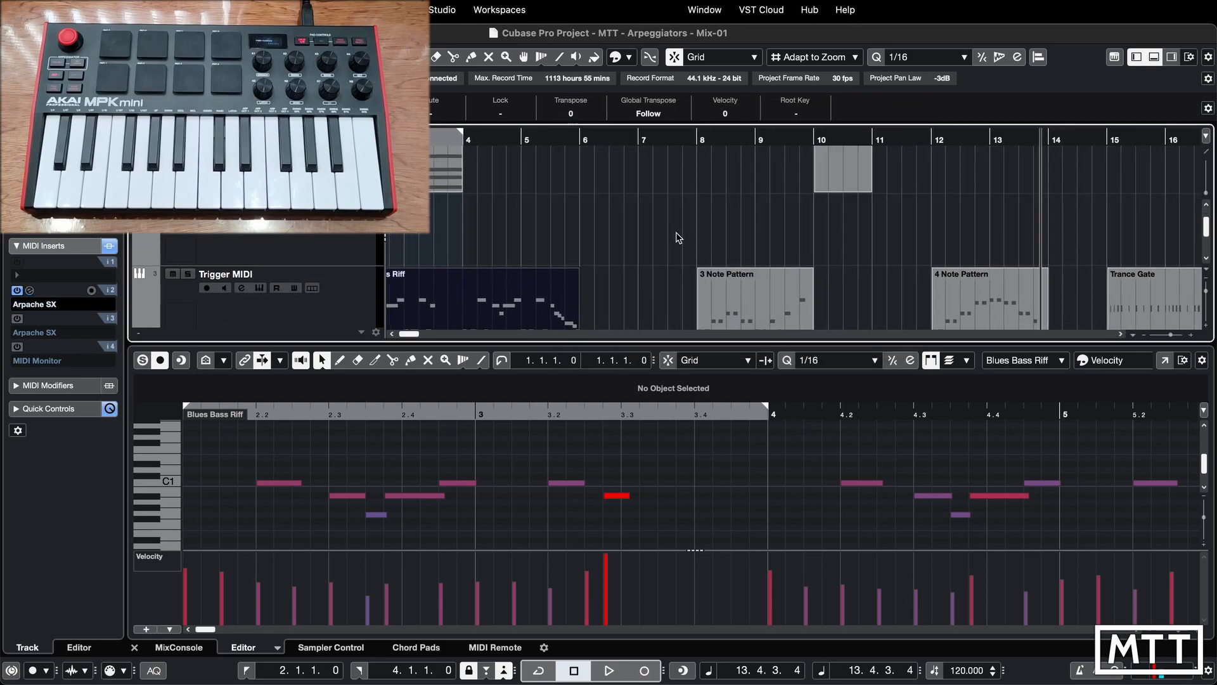
{"action": "scroll", "coordinate": [678, 238], "scroll_direction": "down", "scroll_amount": 3}
{"action": "scroll", "coordinate": [676, 237], "scroll_direction": "right", "scroll_amount": 3}
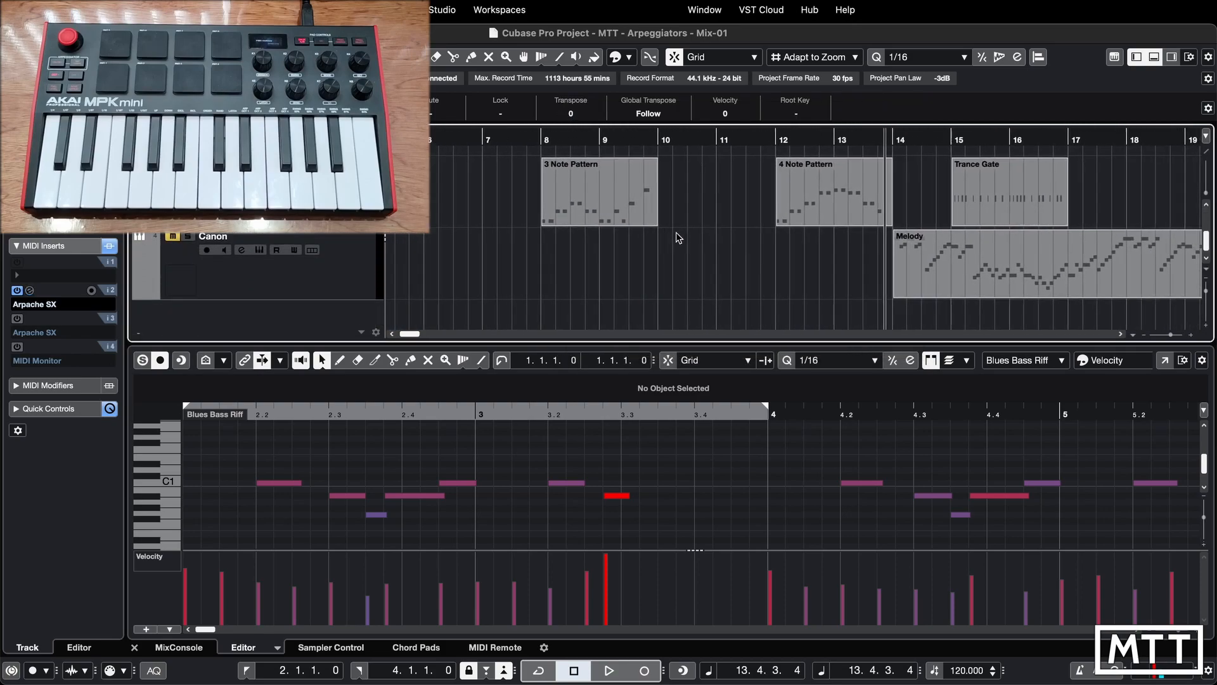
{"action": "scroll", "coordinate": [676, 232], "scroll_direction": "right", "scroll_amount": 5}
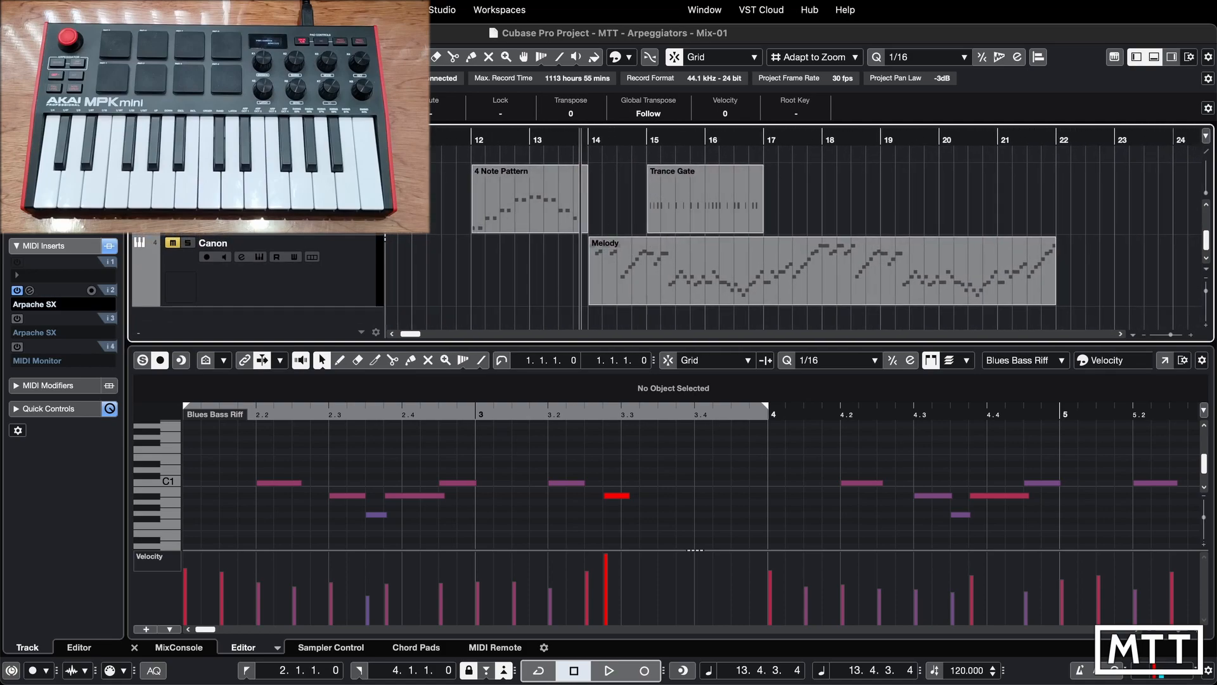
{"action": "left_click", "coordinate": [193, 243]}
{"action": "key", "text": "space"}
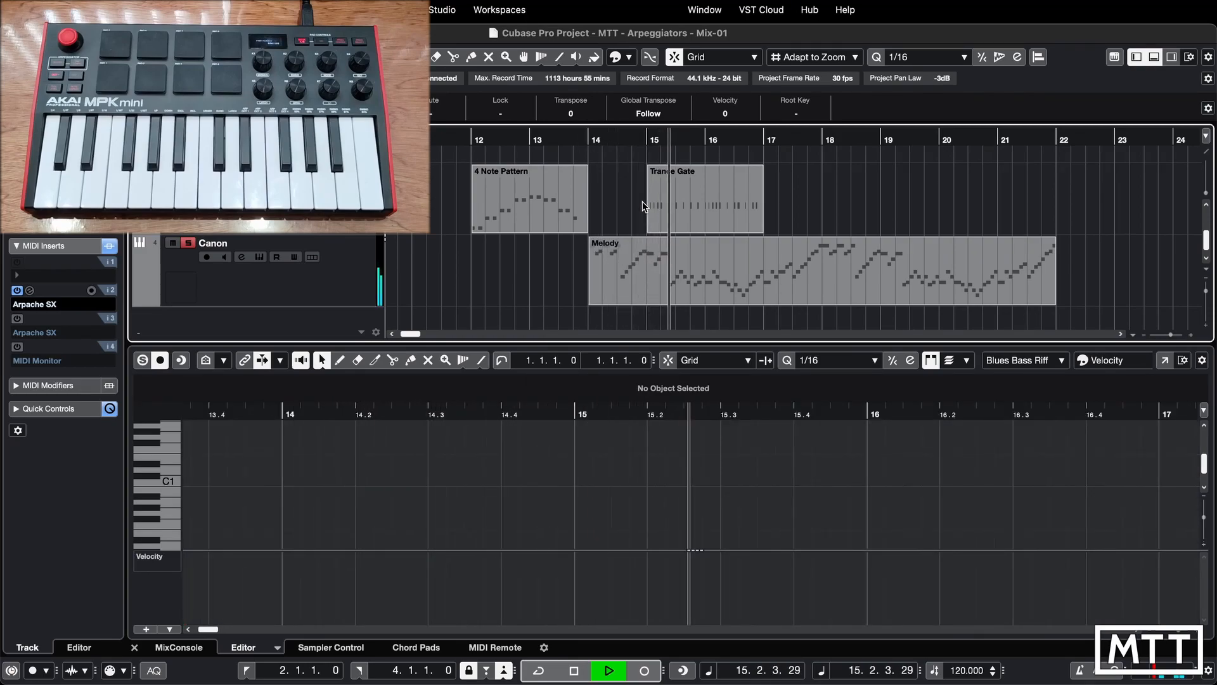
{"action": "key", "text": "space"}
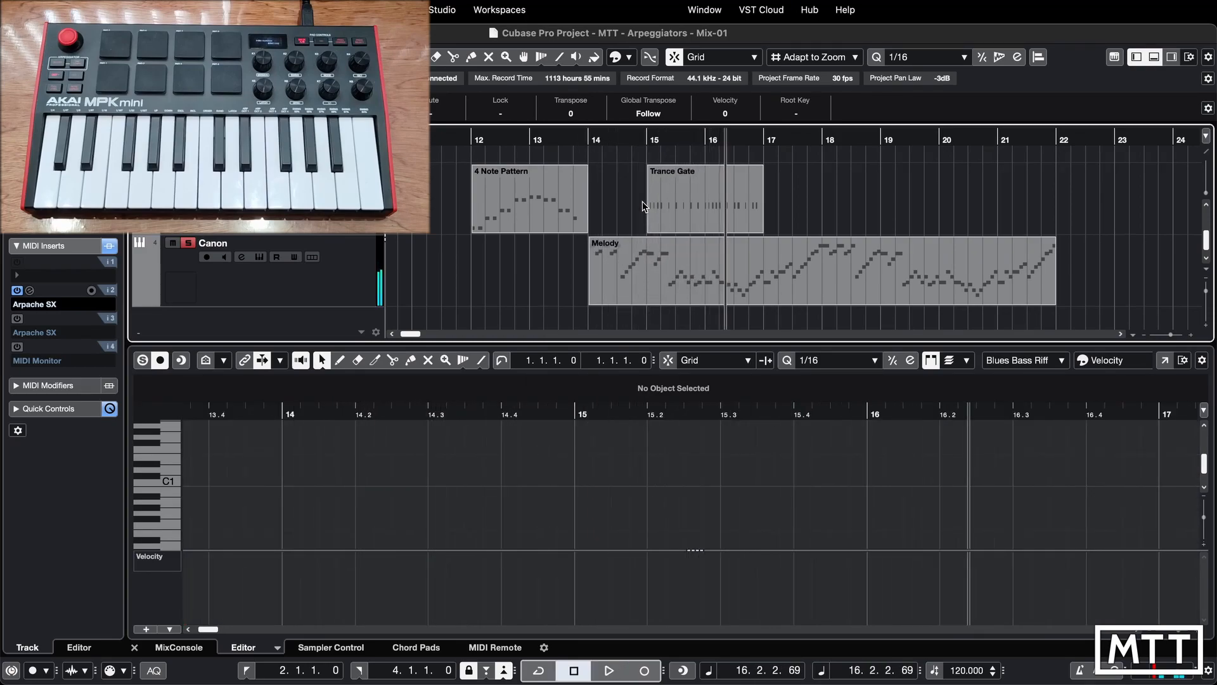
Reopen the HALion Sonic 01 track's Arpache SX and load the Canon track's Melody event as its MIDI sequence
{"action": "scroll", "coordinate": [527, 235], "scroll_direction": "left", "scroll_amount": 3}
{"action": "scroll", "coordinate": [527, 235], "scroll_direction": "up", "scroll_amount": 3}
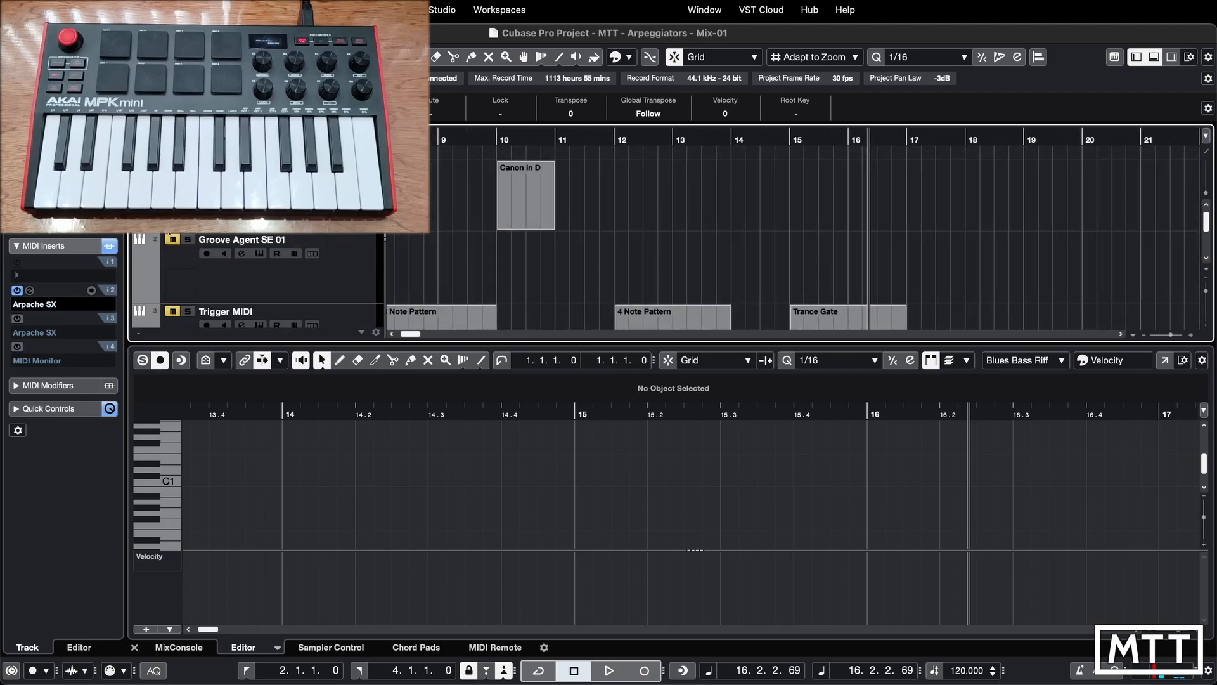
{"action": "left_click", "coordinate": [30, 290]}
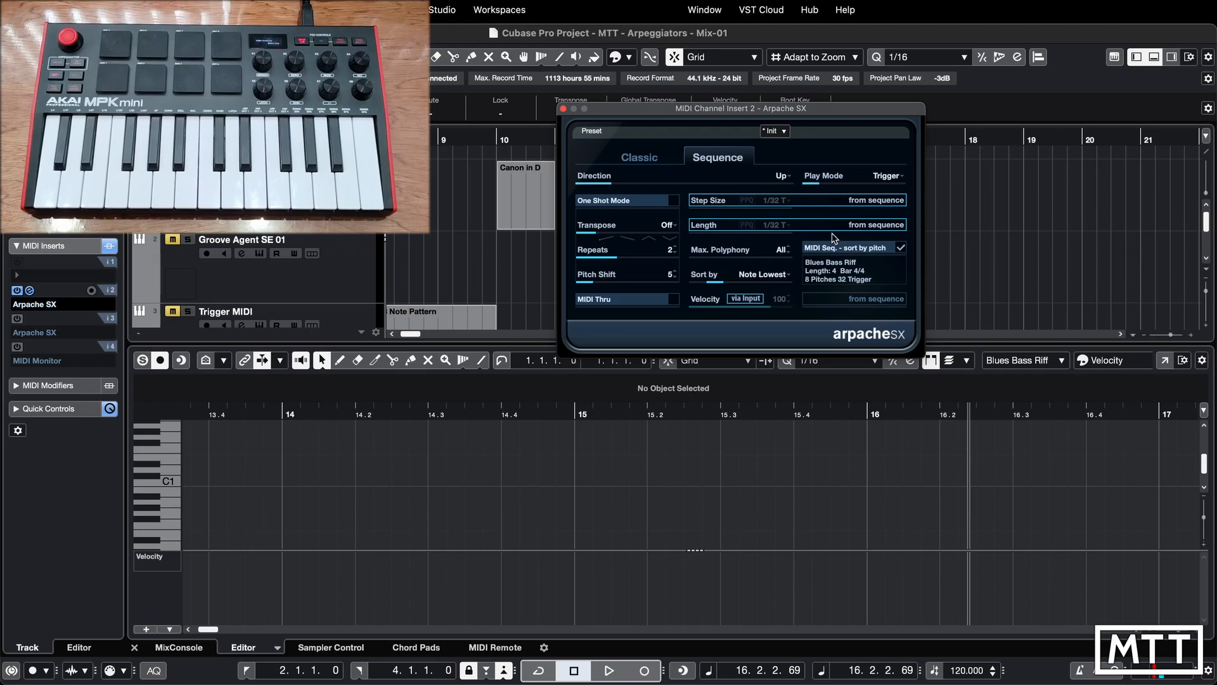
{"action": "scroll", "coordinate": [1047, 256], "scroll_direction": "down", "scroll_amount": 3}
{"action": "left_click", "coordinate": [1048, 256]}
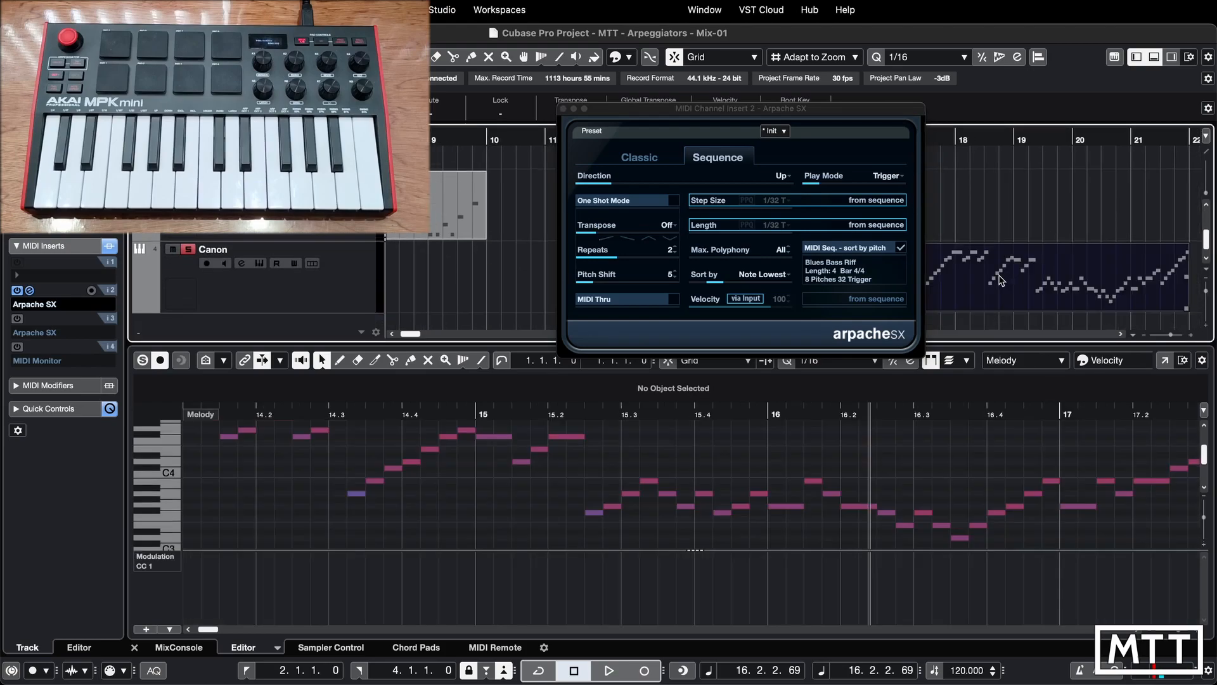
{"action": "left_click_drag", "start_coordinate": [1000, 280], "coordinate": [864, 270]}
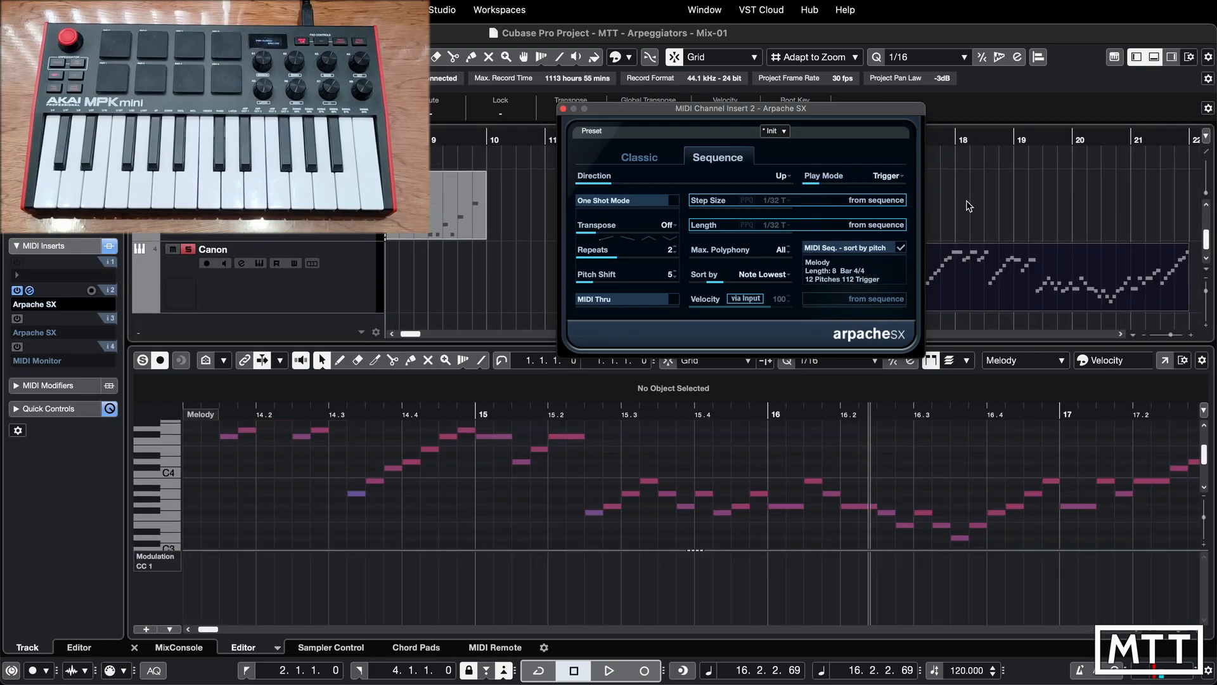
Set Arpache SX to a fixed 1/16 Step Size and a fixed 1/32 Length instead of from sequence
{"action": "scroll", "coordinate": [971, 206], "scroll_direction": "left", "scroll_amount": 5}
{"action": "scroll", "coordinate": [971, 206], "scroll_direction": "up", "scroll_amount": 3}
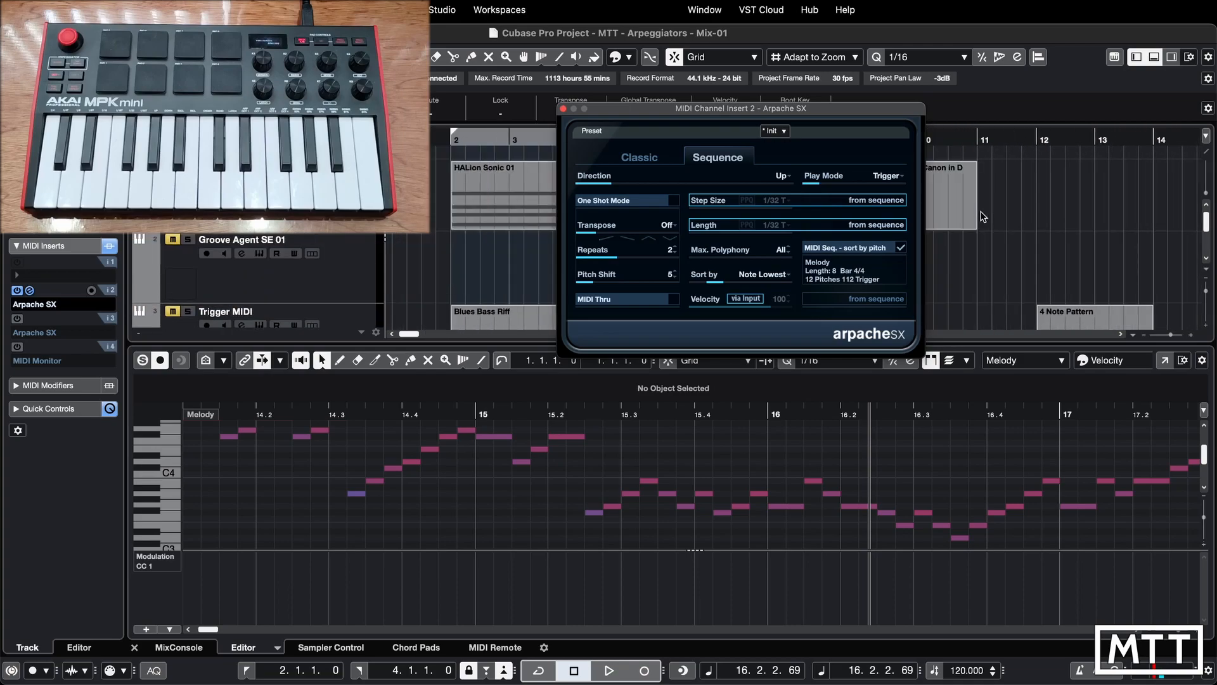
{"action": "left_click", "coordinate": [864, 201]}
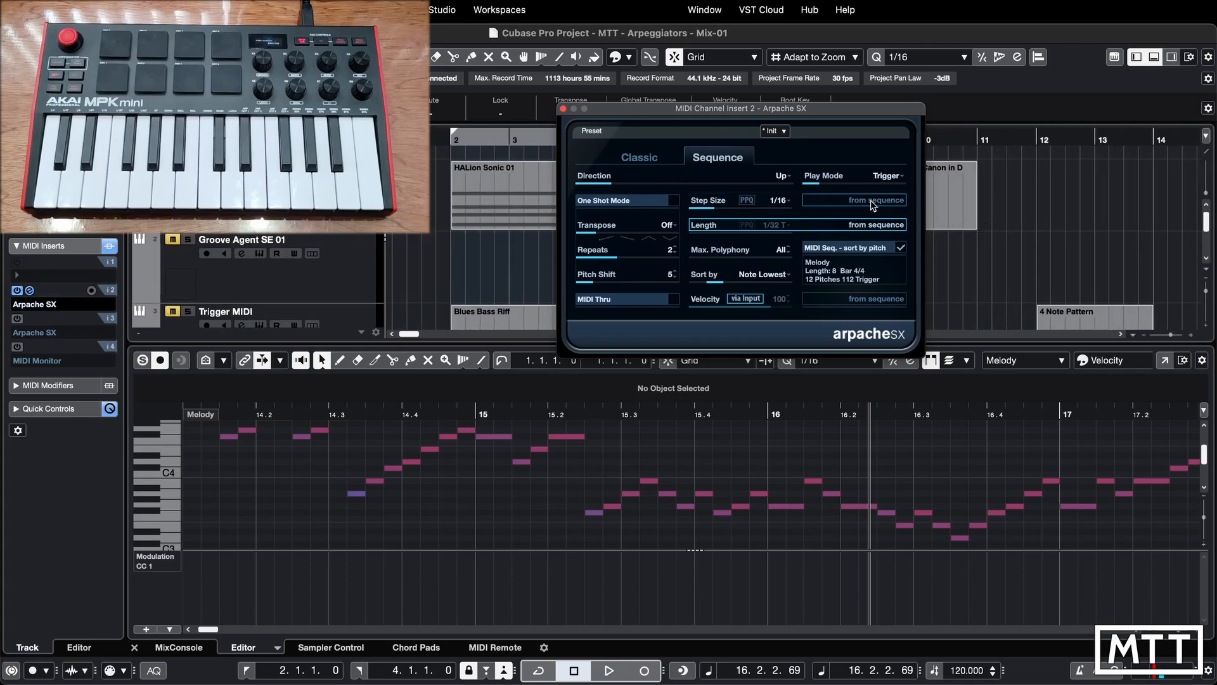
{"action": "left_click", "coordinate": [876, 225]}
{"action": "left_click", "coordinate": [773, 225]}
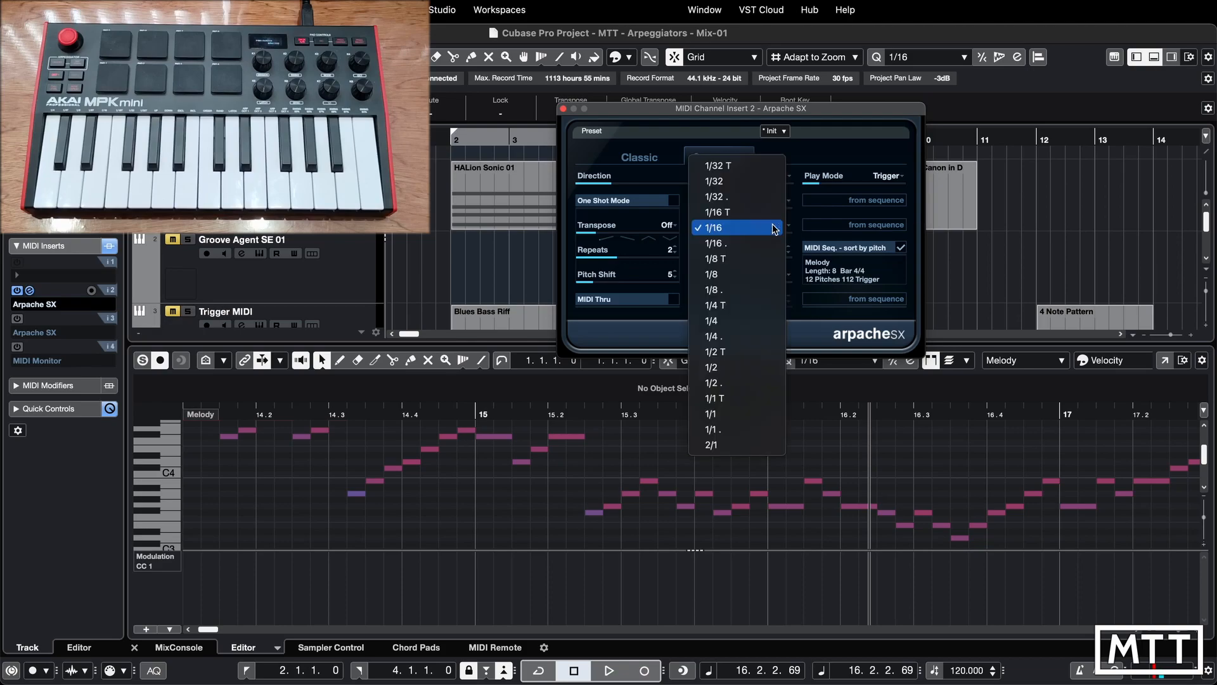
{"action": "left_click", "coordinate": [761, 181]}
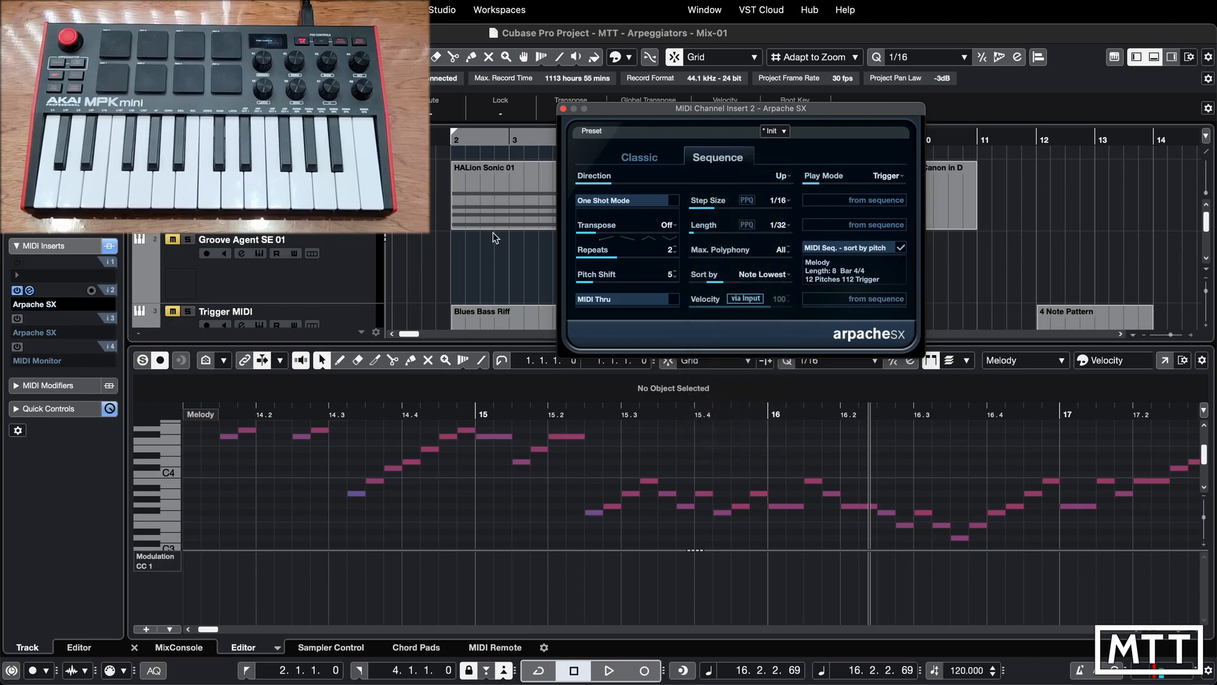
Reload the Blues Bass Riff event as Arpache SX's MIDI sequence, with Step Size and Length taken from sequence
{"action": "left_click", "coordinate": [476, 273]}
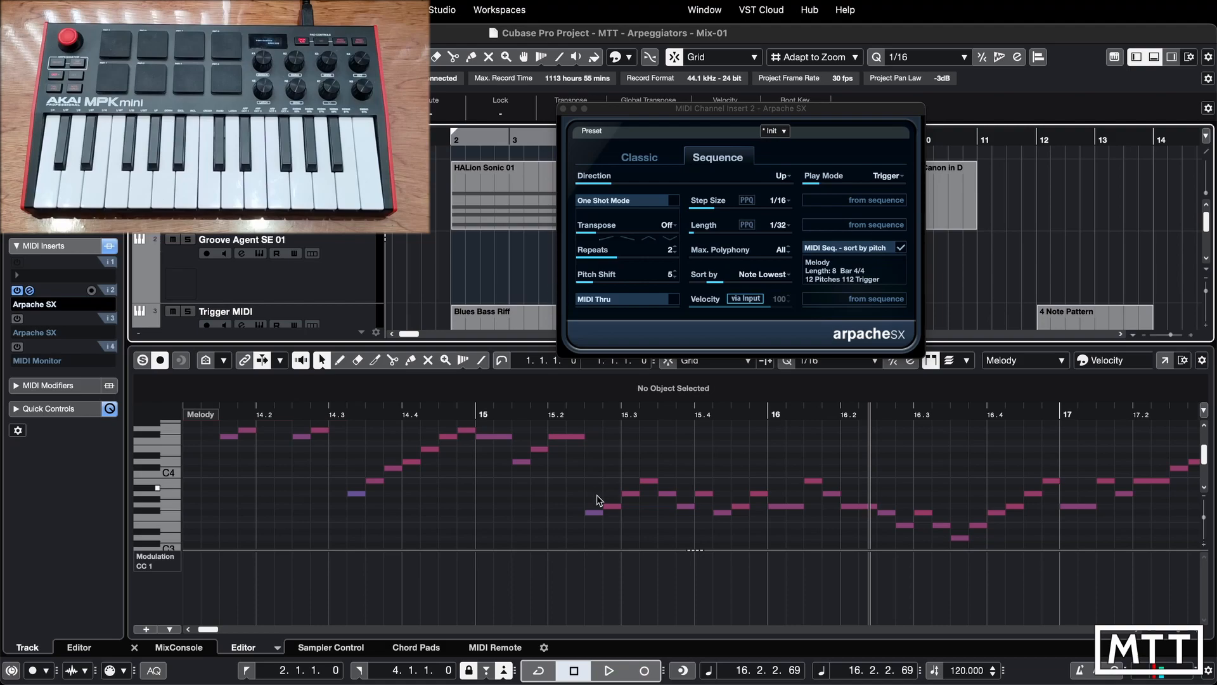
{"action": "scroll", "coordinate": [522, 491], "scroll_direction": "up", "scroll_amount": 2}
{"action": "mouse_move", "coordinate": [520, 463]}
{"action": "left_mouse_down"}
{"action": "mouse_move", "coordinate": [505, 465]}
{"action": "mouse_move", "coordinate": [525, 480]}
{"action": "left_mouse_up"}
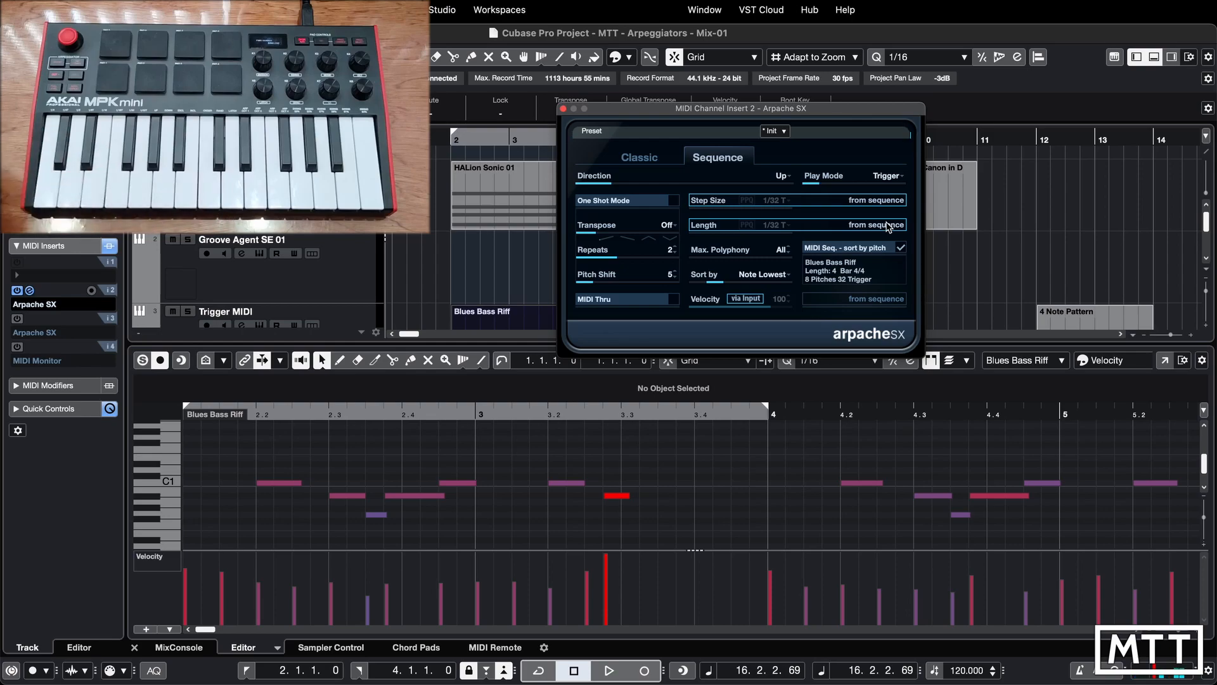
Try the Down and Random directions in Arpache SX, then return Direction to Up
{"action": "left_click", "coordinate": [786, 176]}
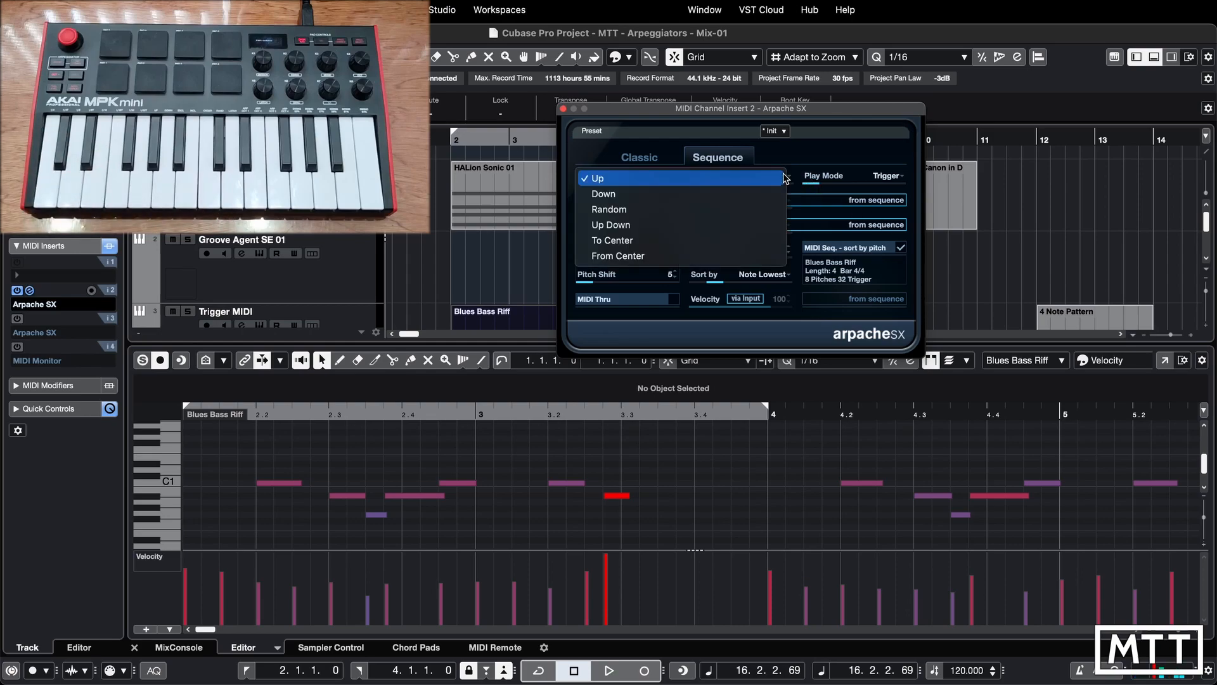
{"action": "left_click", "coordinate": [706, 194]}
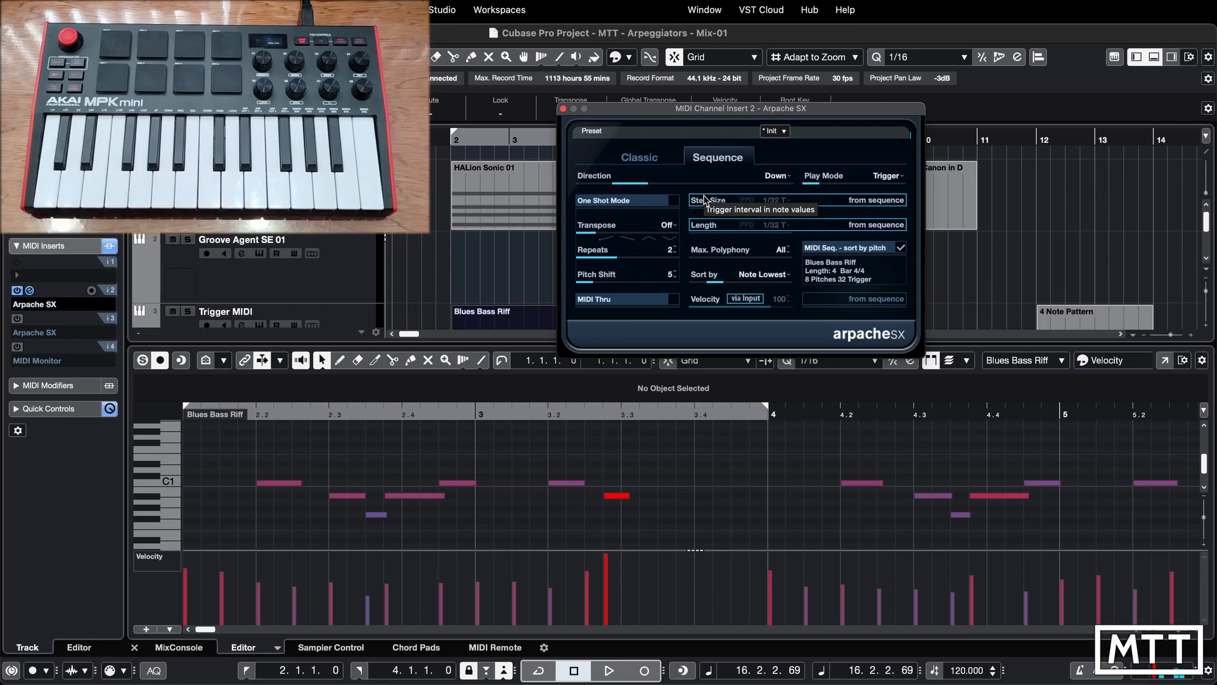
{"action": "left_click", "coordinate": [779, 179]}
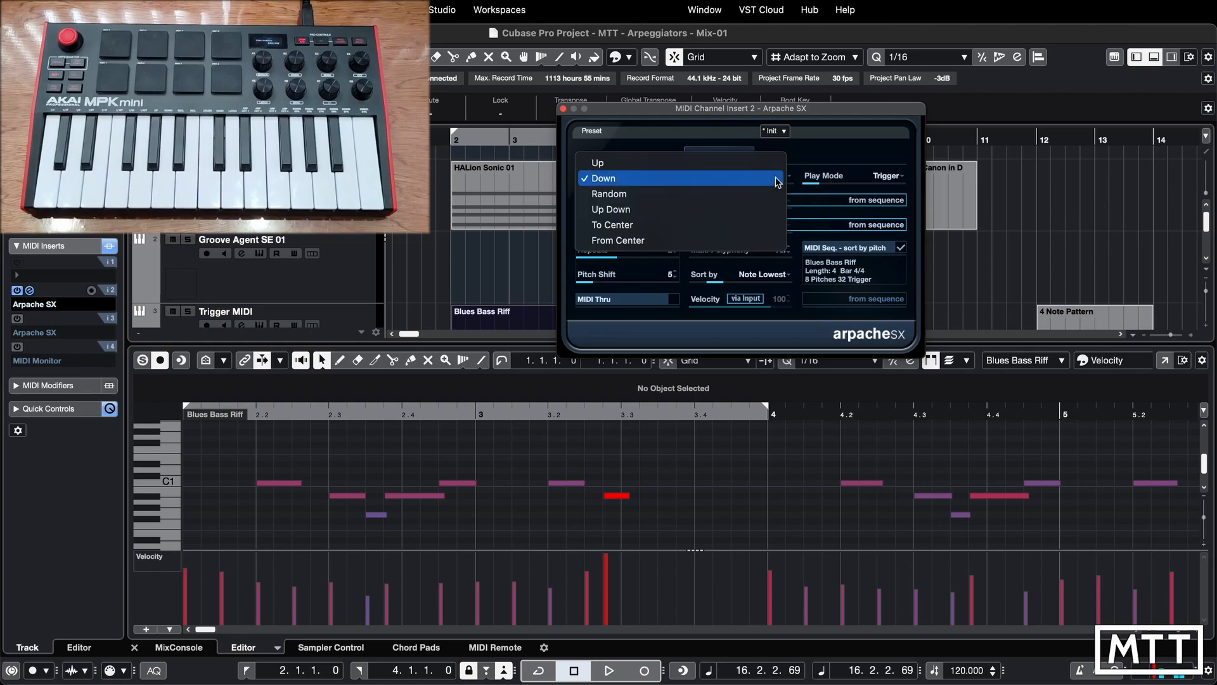
{"action": "left_click", "coordinate": [704, 198]}
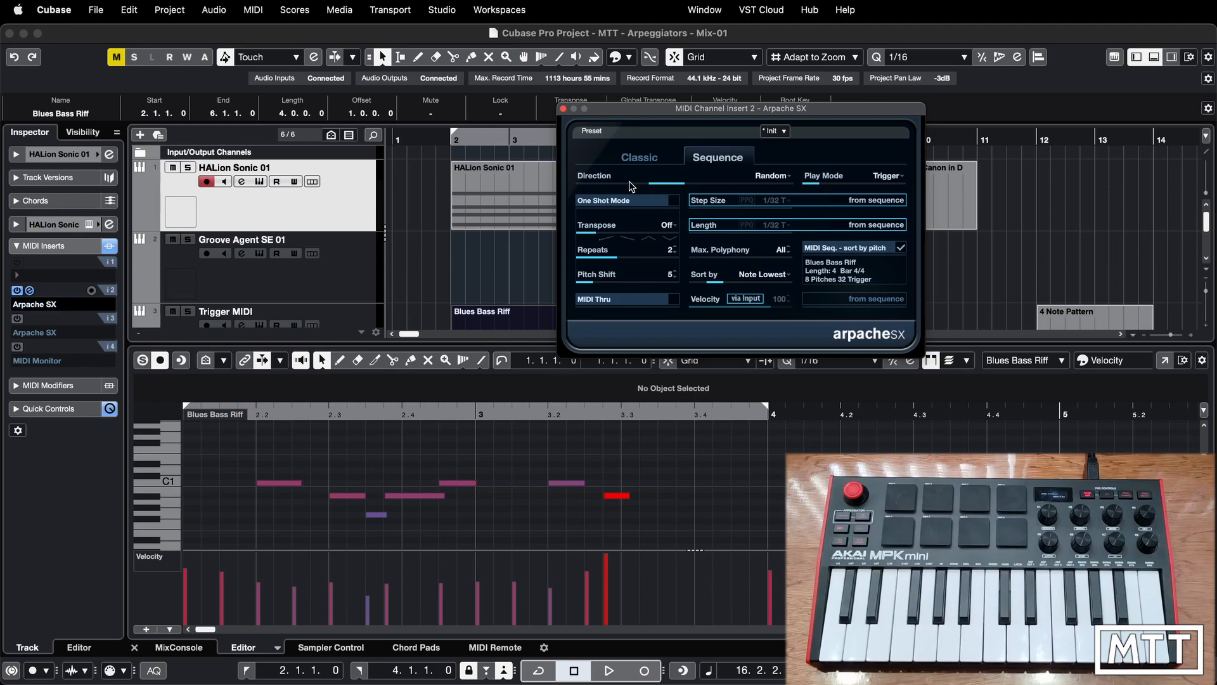
{"action": "left_click_drag", "start_coordinate": [632, 184], "coordinate": [582, 184]}
Select the Groove Agent SE 01 track, close the current Arpache SX window and open that track's own Arpache SX insert
{"action": "left_click", "coordinate": [331, 290]}
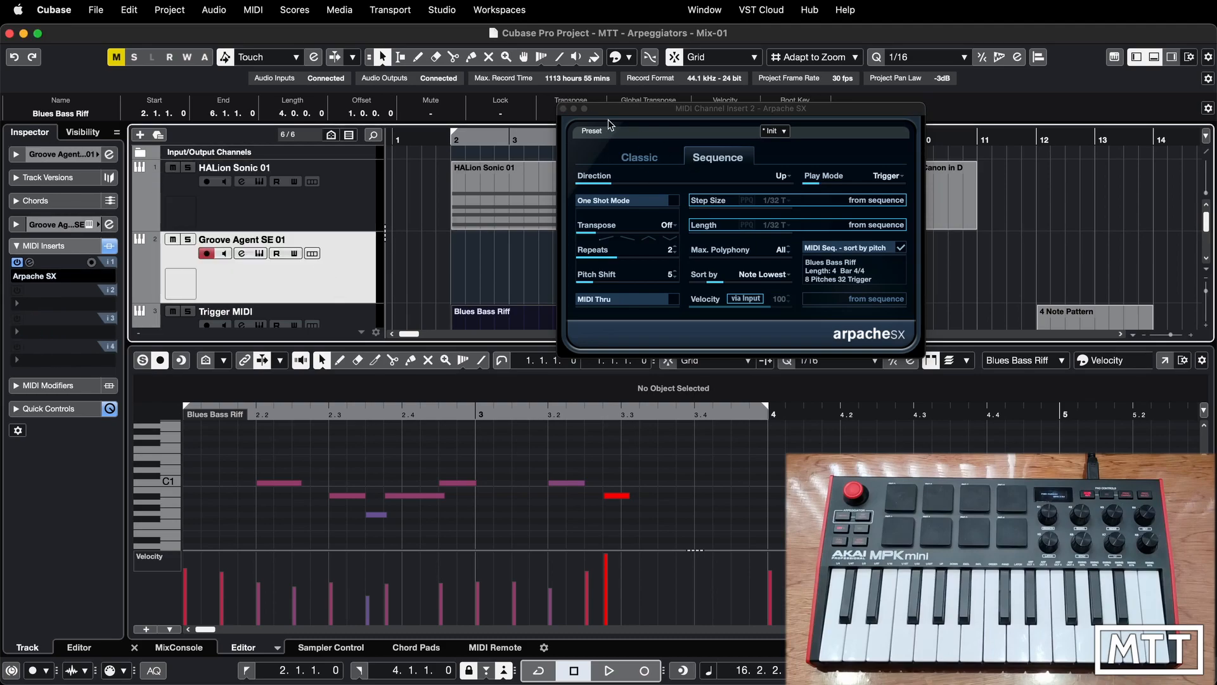
{"action": "left_click", "coordinate": [563, 109]}
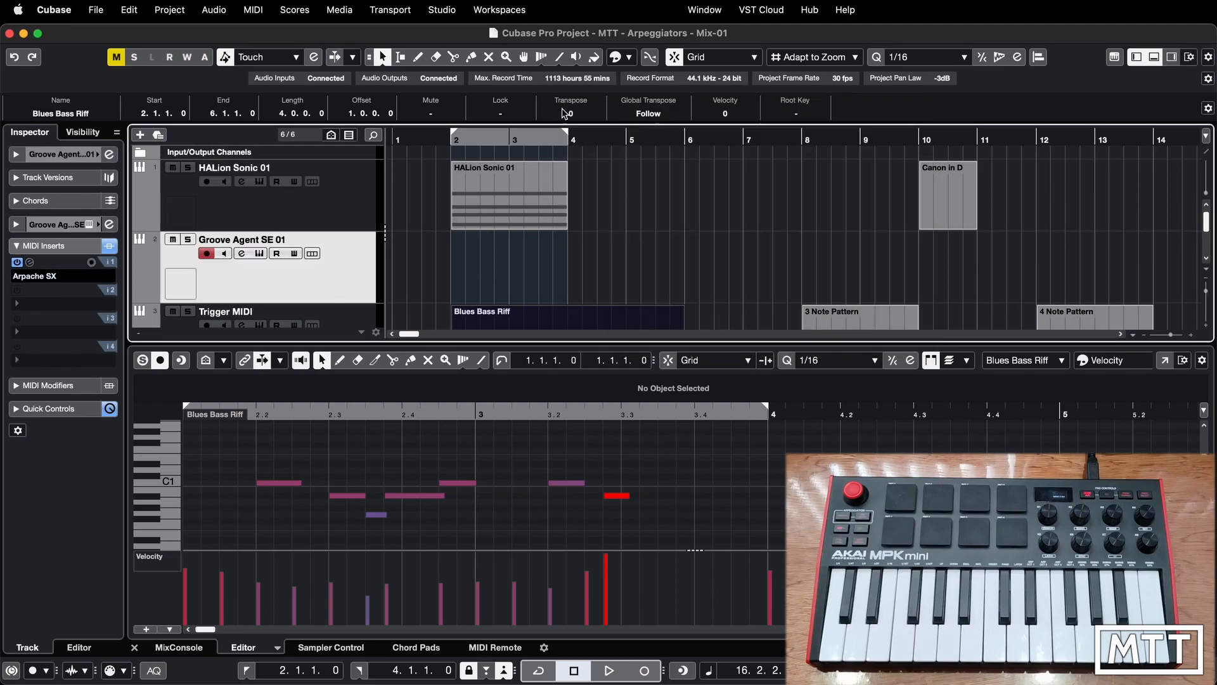
{"action": "left_click", "coordinate": [30, 262]}
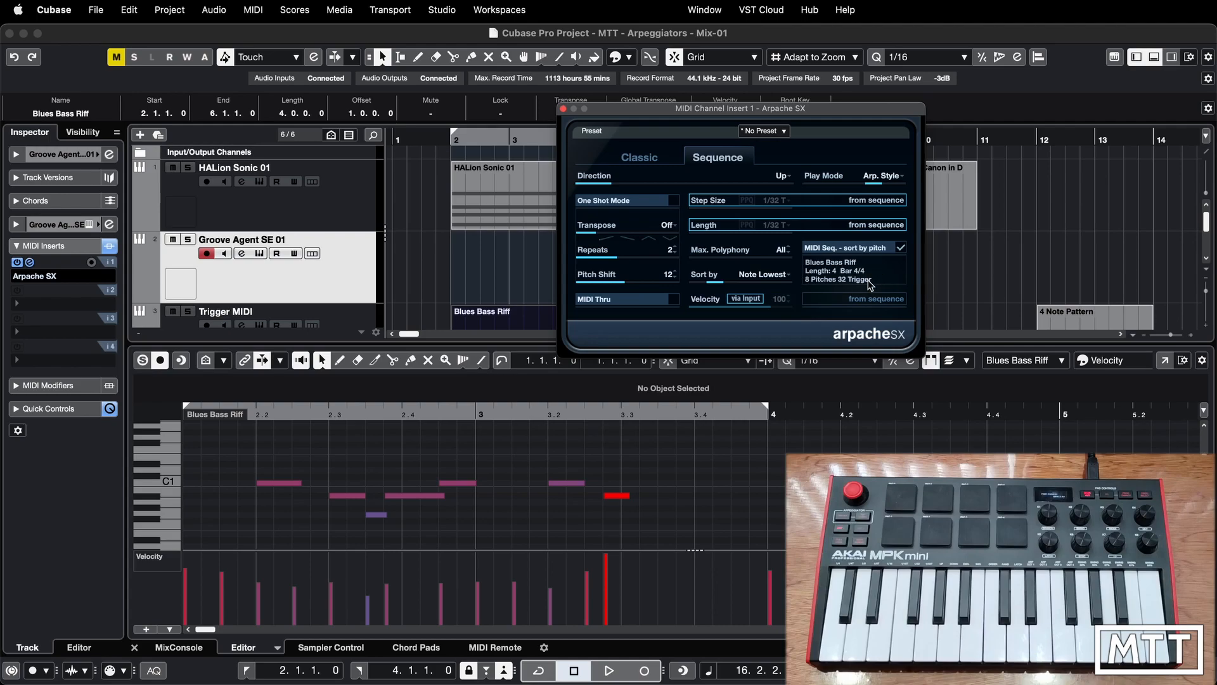
{"action": "left_click_drag", "start_coordinate": [705, 112], "coordinate": [819, 132]}
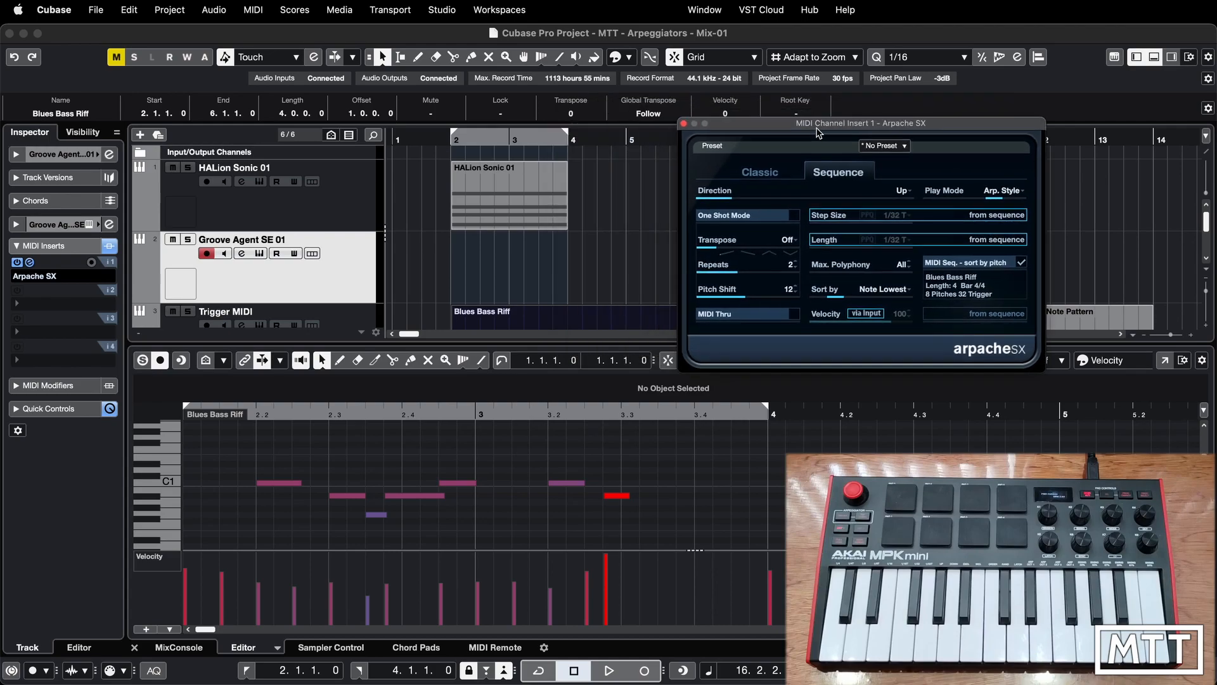
Open the Groove Agent SE instrument beside Arpache SX and set Arpache SX's Play Mode to Trigger
{"action": "left_click", "coordinate": [347, 290]}
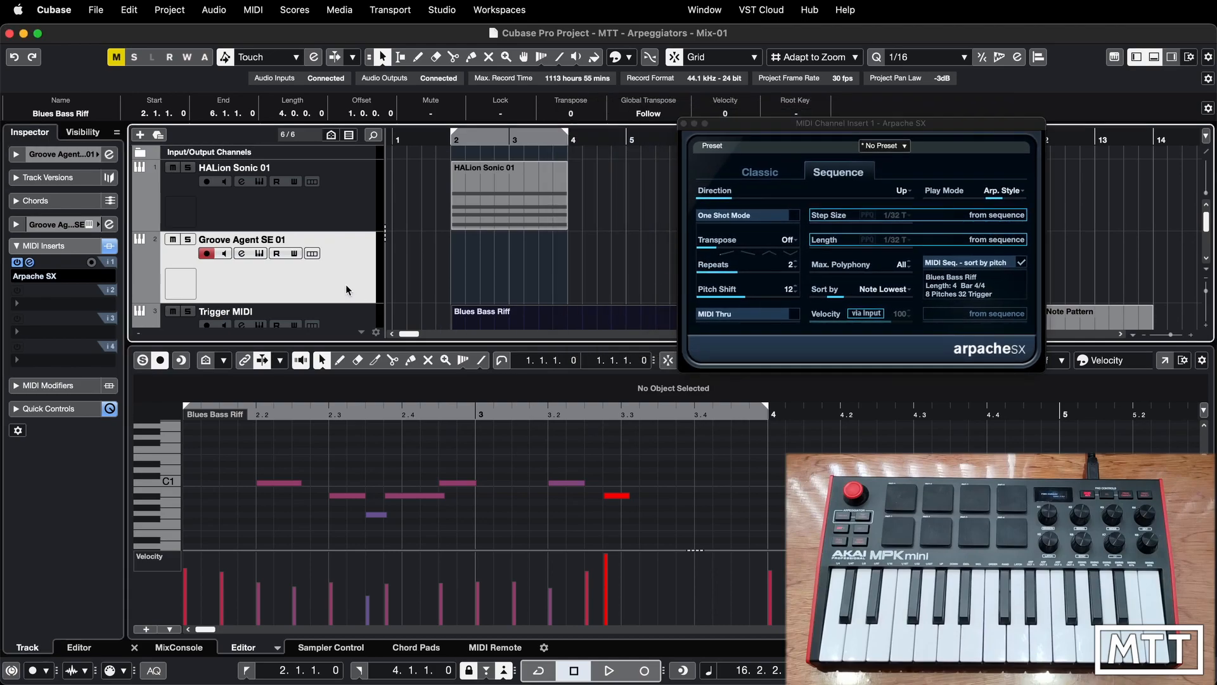
{"action": "left_click", "coordinate": [259, 254]}
{"action": "left_click_drag", "start_coordinate": [750, 178], "coordinate": [567, 124]}
{"action": "left_click_drag", "start_coordinate": [878, 126], "coordinate": [987, 125]}
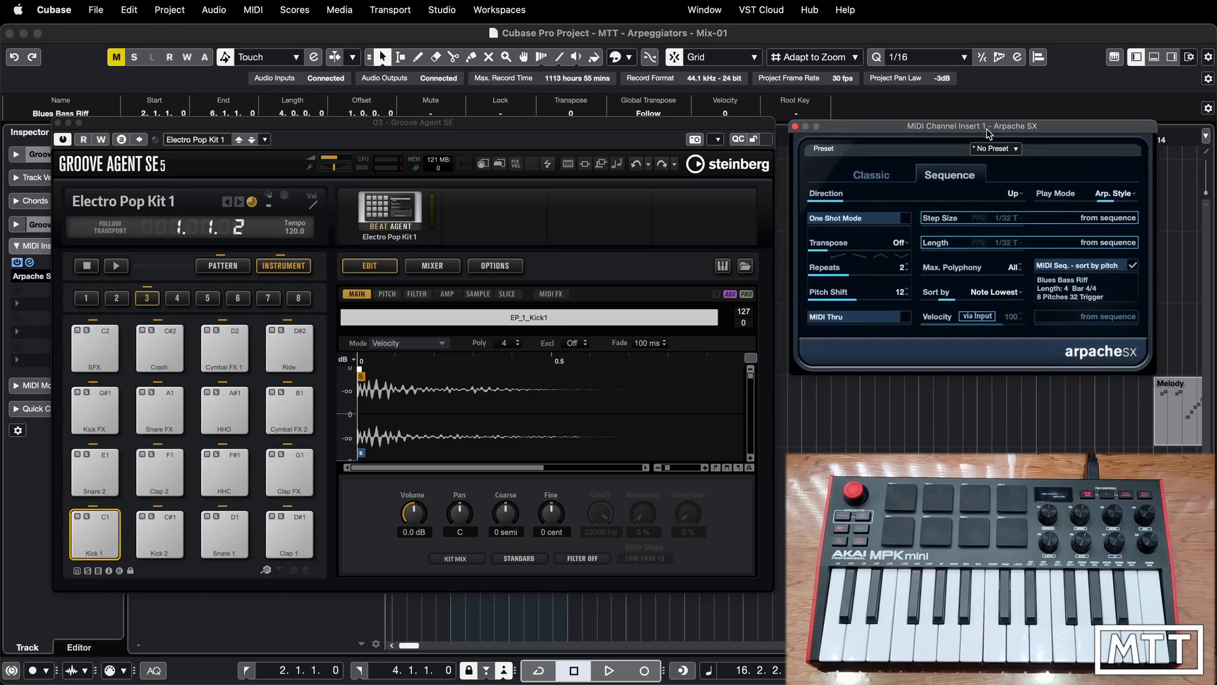
{"action": "left_click", "coordinate": [660, 123]}
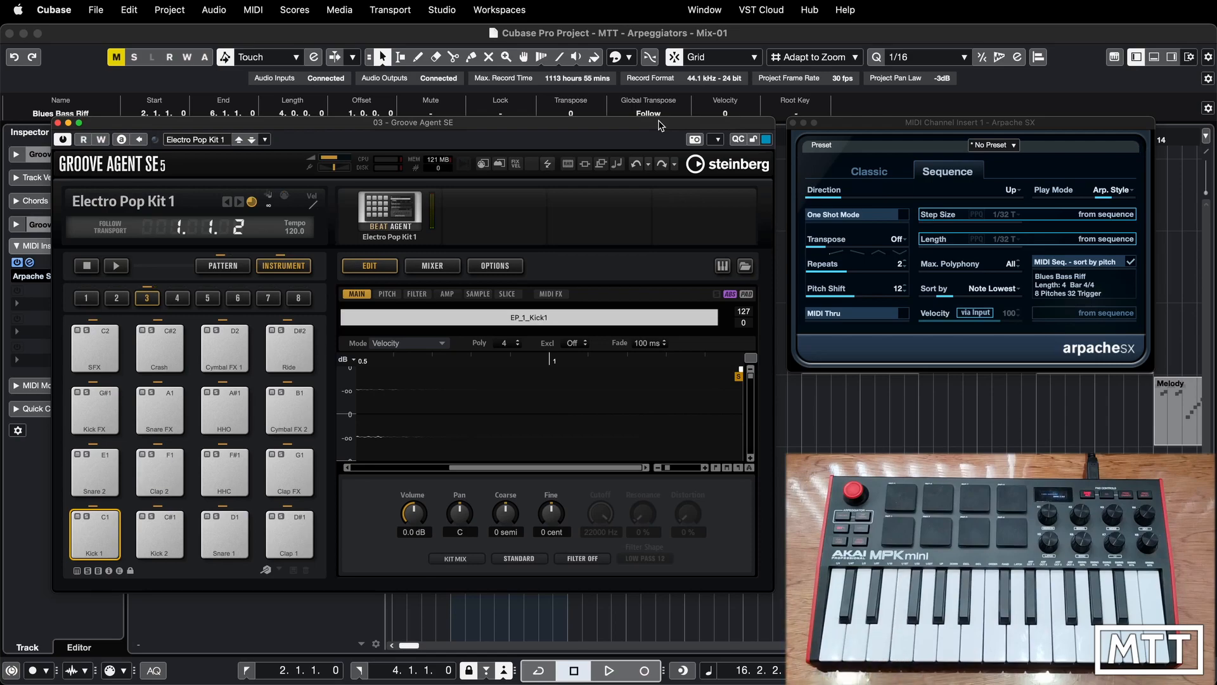
{"action": "left_click", "coordinate": [1117, 190]}
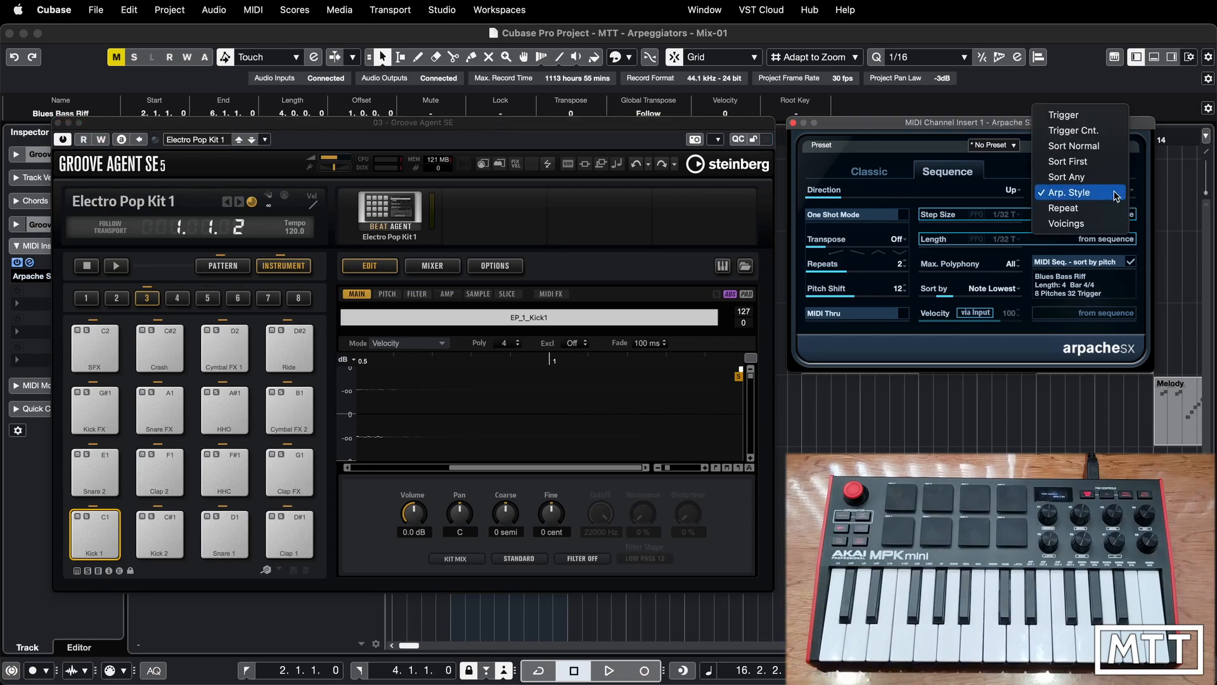
{"action": "left_click", "coordinate": [1076, 114]}
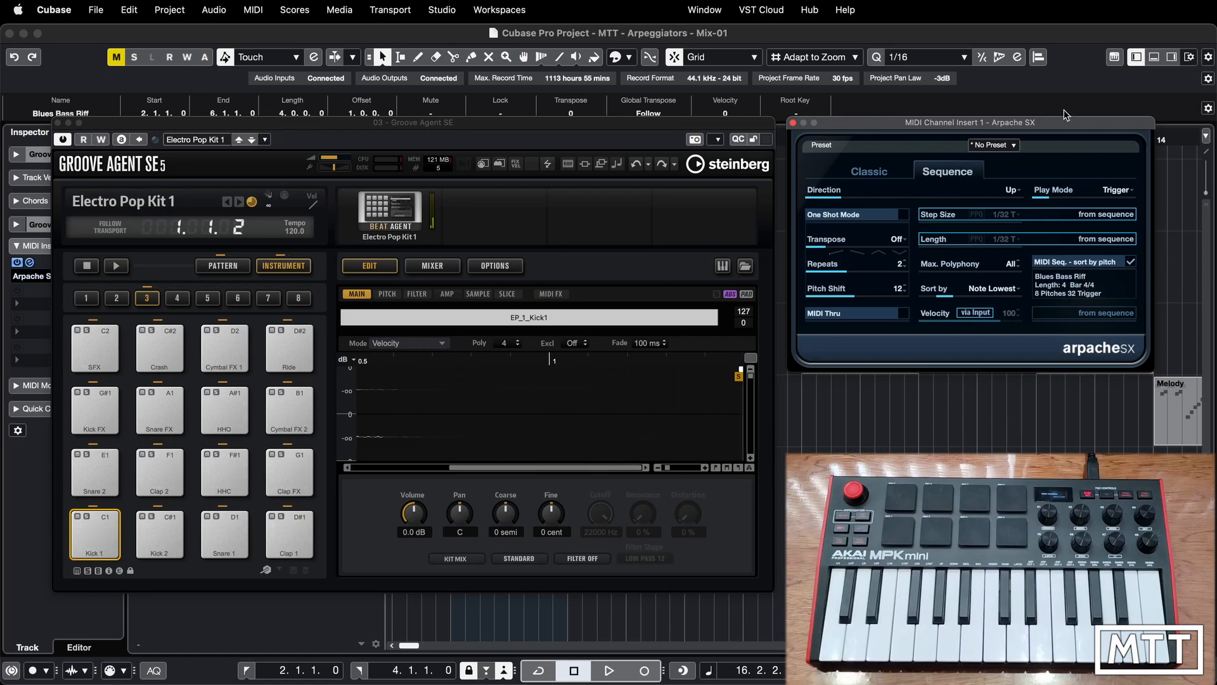
Arrange the HALion Sonic 01 track's Arpache SX beside Groove Agent SE and enable monitoring on the Groove Agent SE 01 track
{"action": "left_click", "coordinate": [518, 132]}
{"action": "left_click_drag", "start_coordinate": [519, 132], "coordinate": [768, 257]}
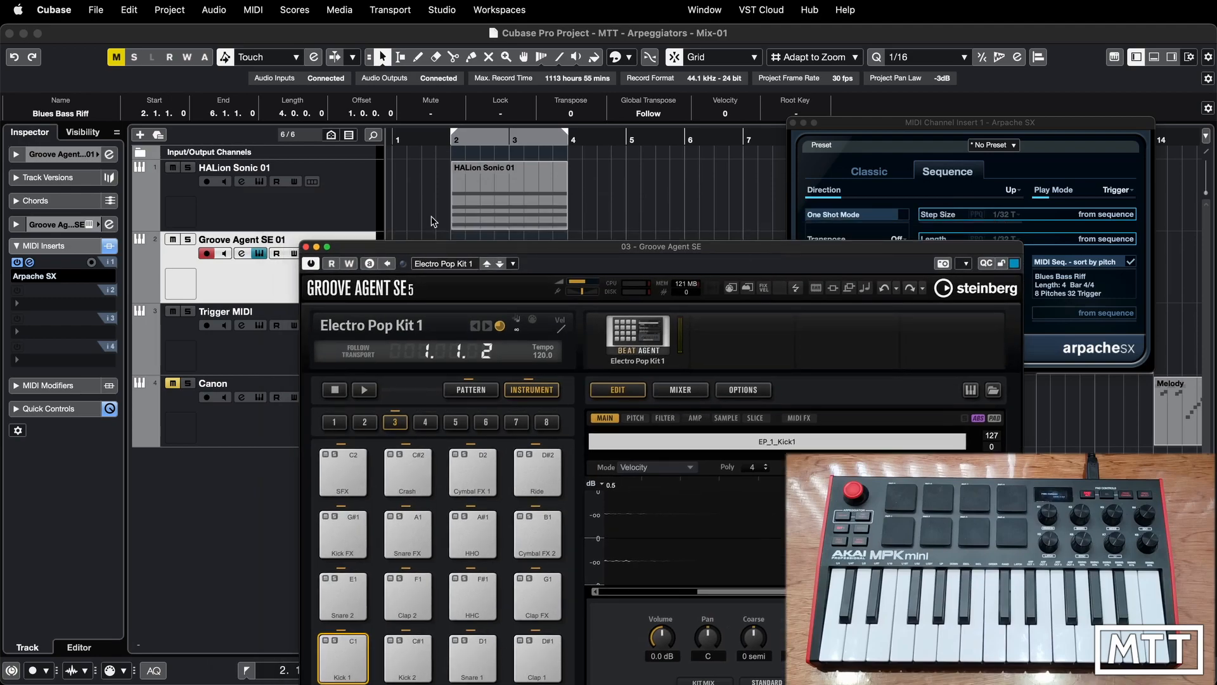
{"action": "left_click", "coordinate": [29, 290]}
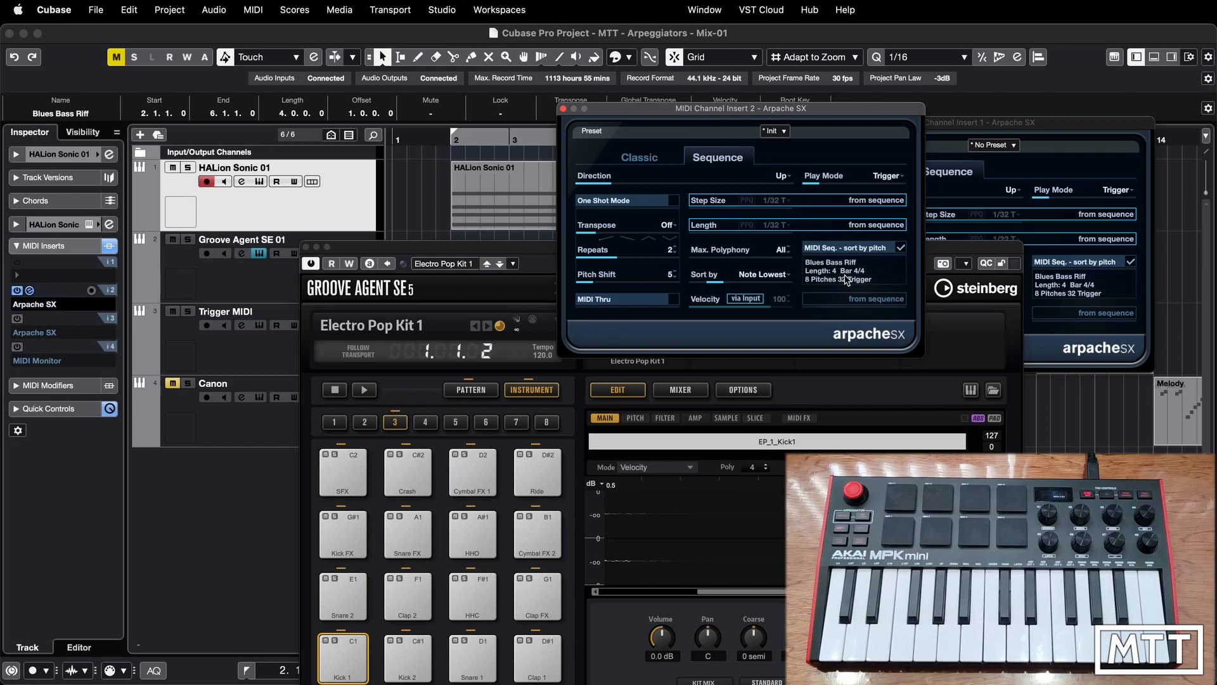
{"action": "left_click_drag", "start_coordinate": [755, 109], "coordinate": [1032, 286]}
{"action": "left_click_drag", "start_coordinate": [781, 253], "coordinate": [531, 139]}
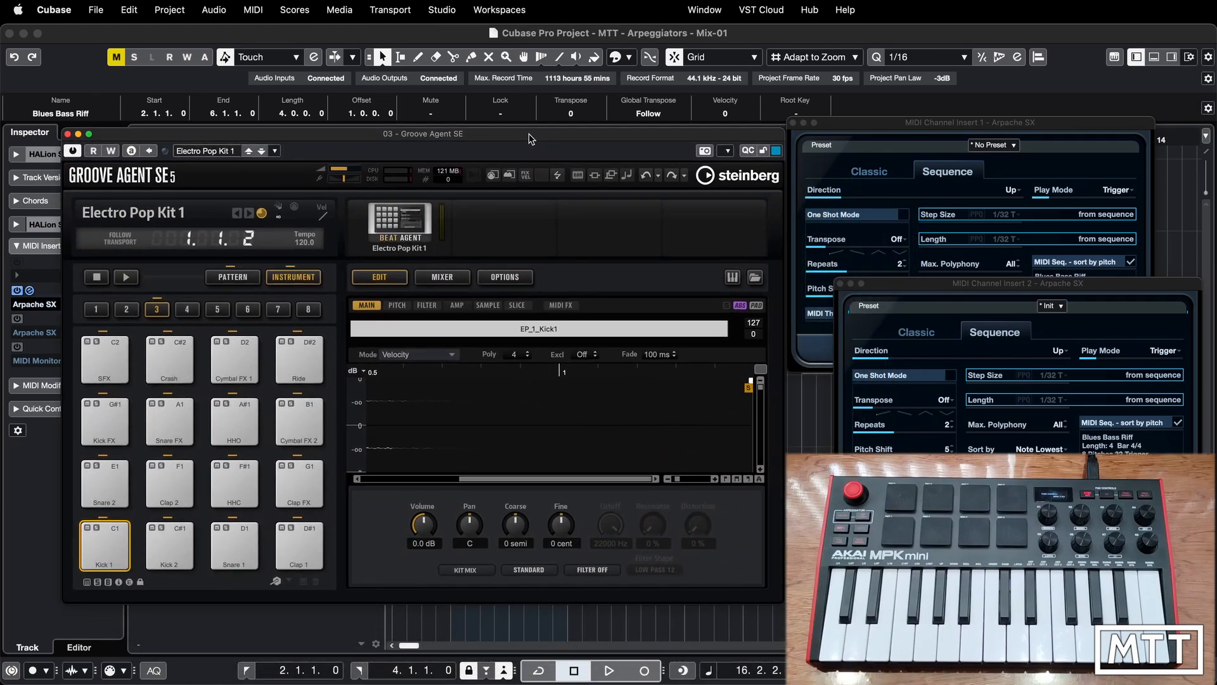
{"action": "left_click_drag", "start_coordinate": [531, 139], "coordinate": [812, 147]}
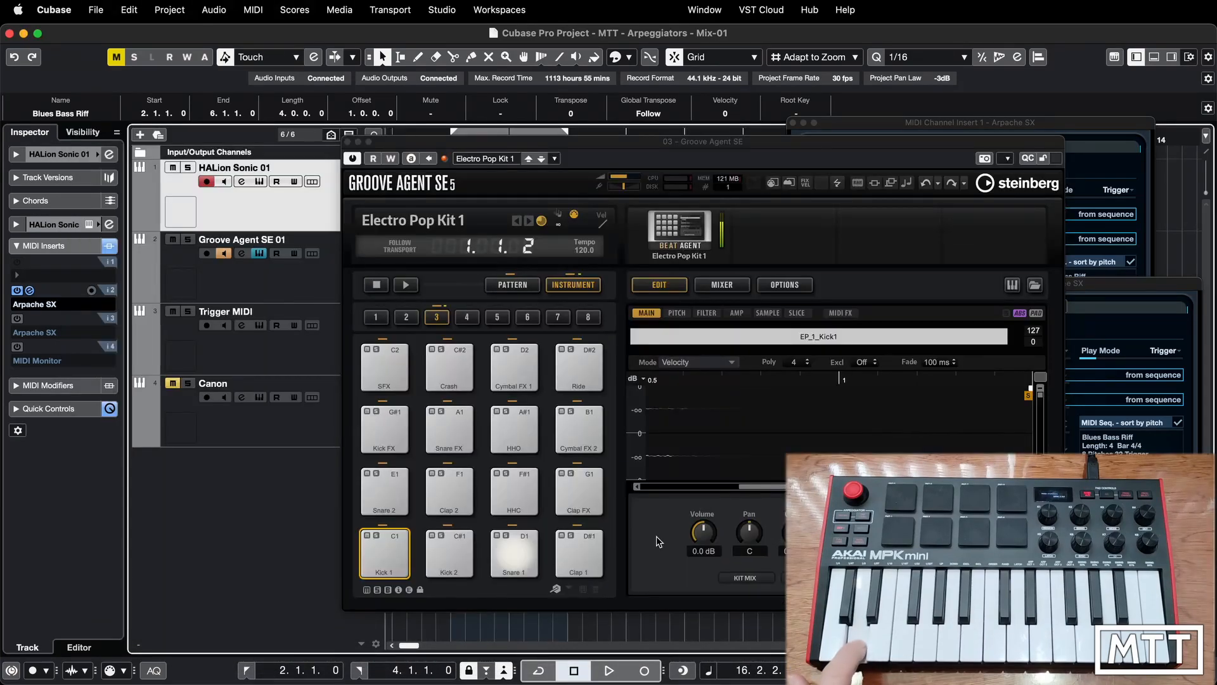
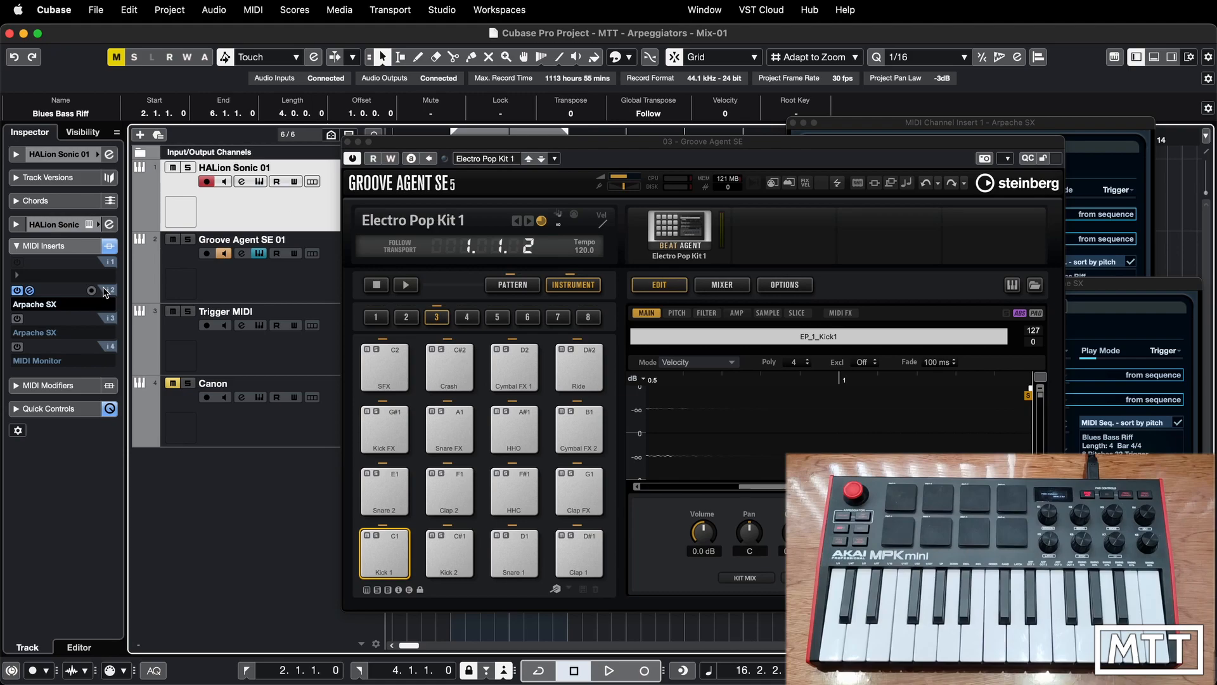
Insert MIDI Modifiers in the HALion Sonic 01 track's first MIDI insert slot and raise its Transpose value
{"action": "left_click", "coordinate": [87, 282]}
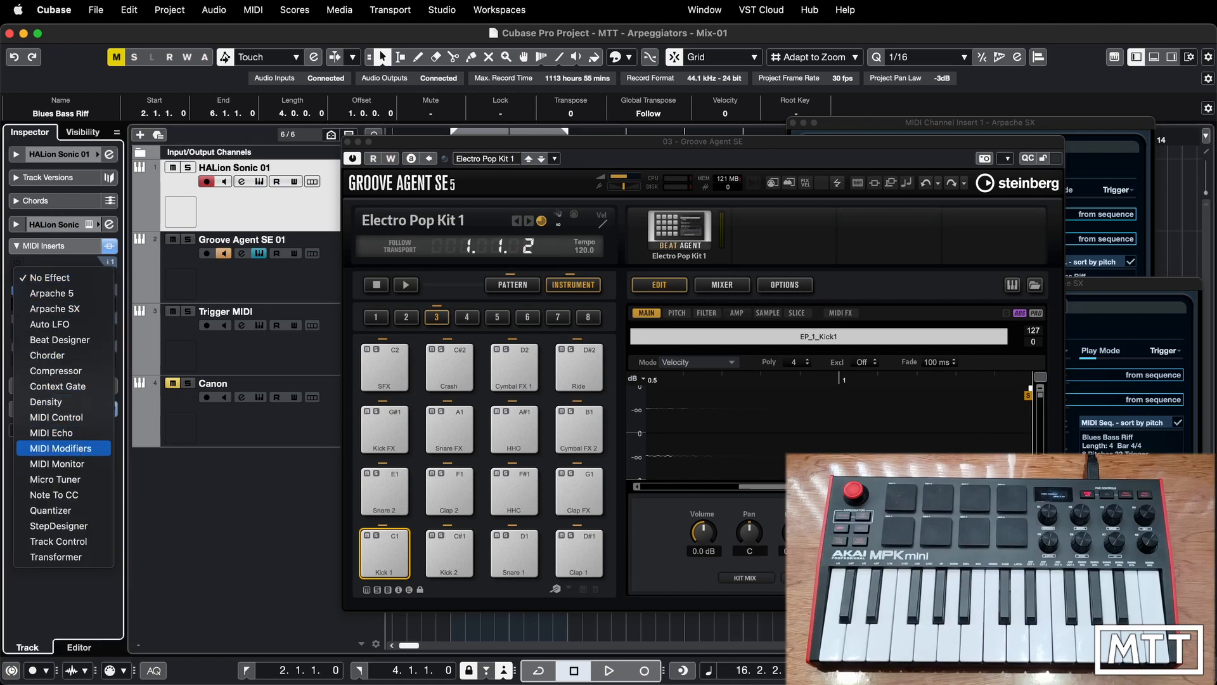
{"action": "left_click", "coordinate": [83, 451]}
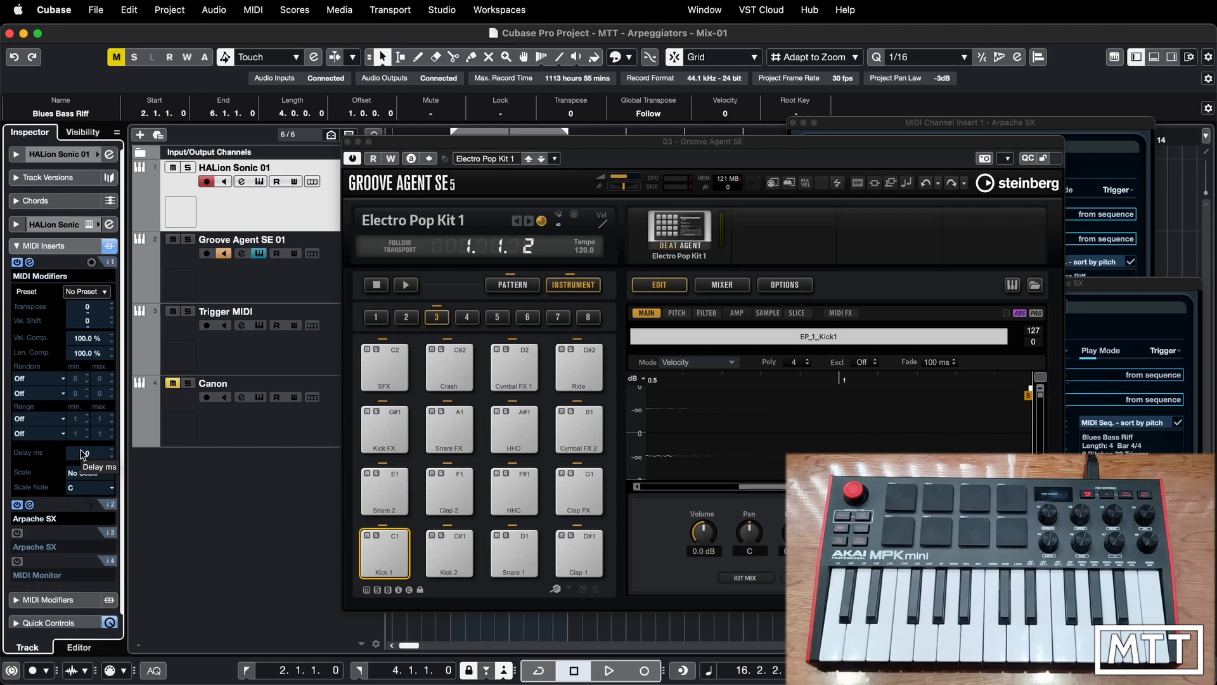
{"action": "left_click", "coordinate": [113, 304]}
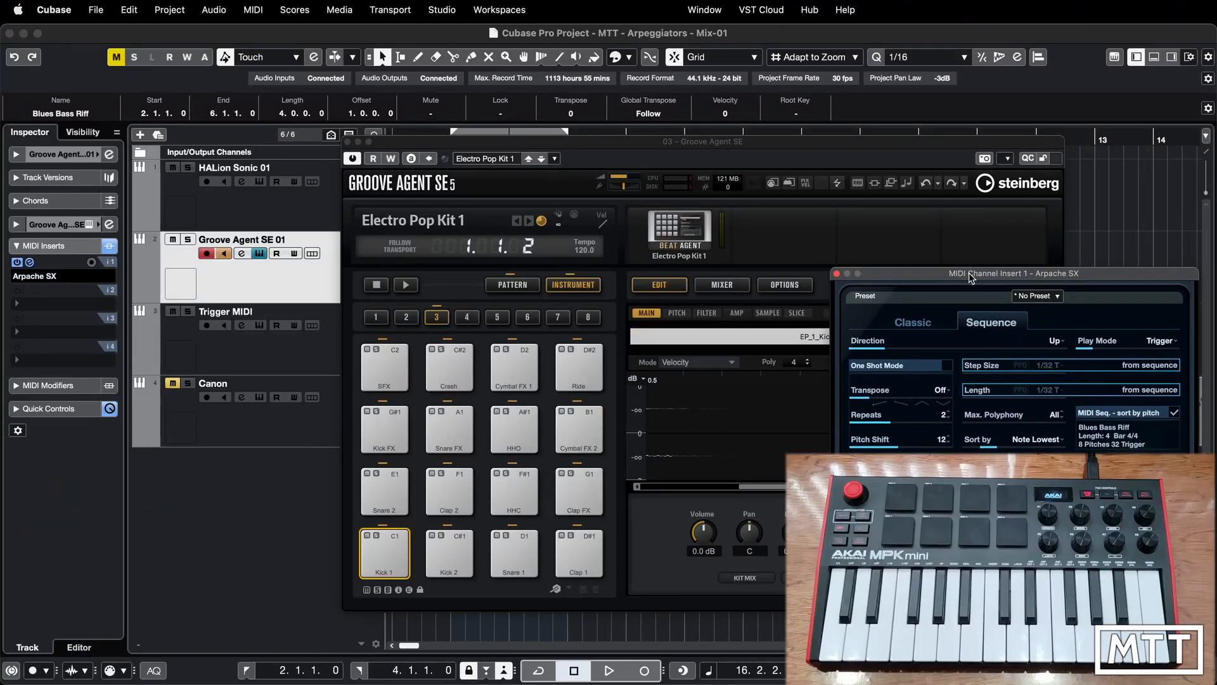
Set Play Mode to Repeat in the Groove Agent track's Arpache SX and show Groove Agent SE's pattern pads
{"action": "left_click", "coordinate": [1167, 341]}
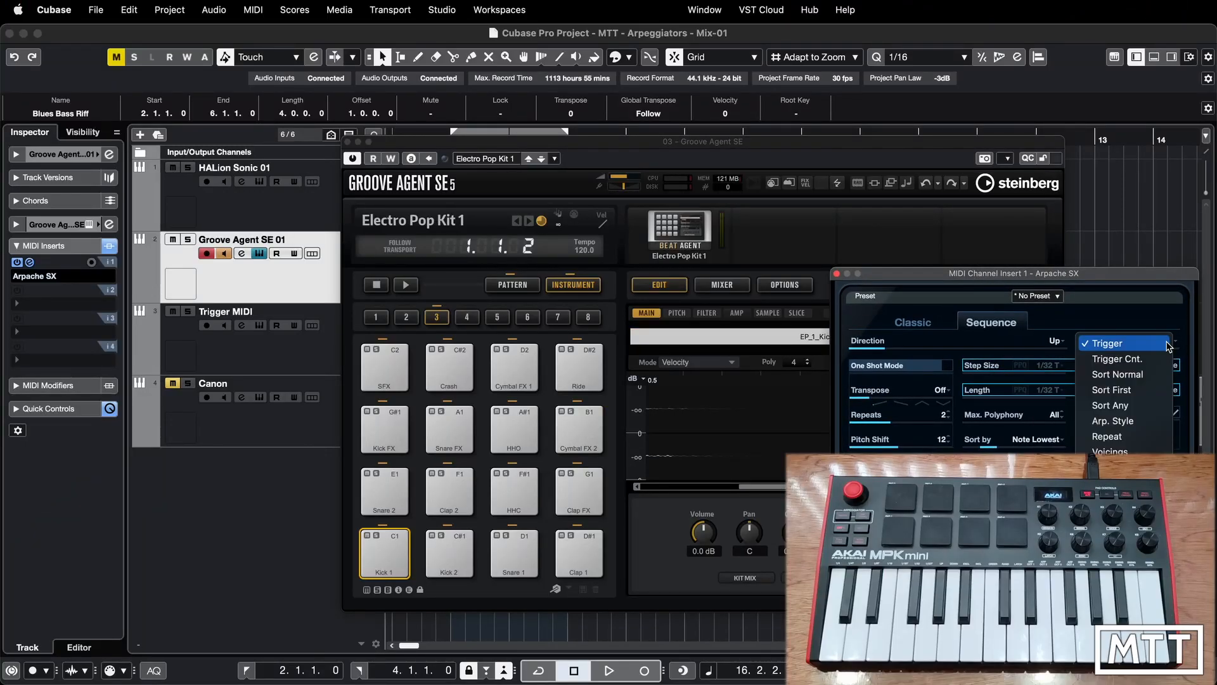
{"action": "left_click", "coordinate": [1119, 436]}
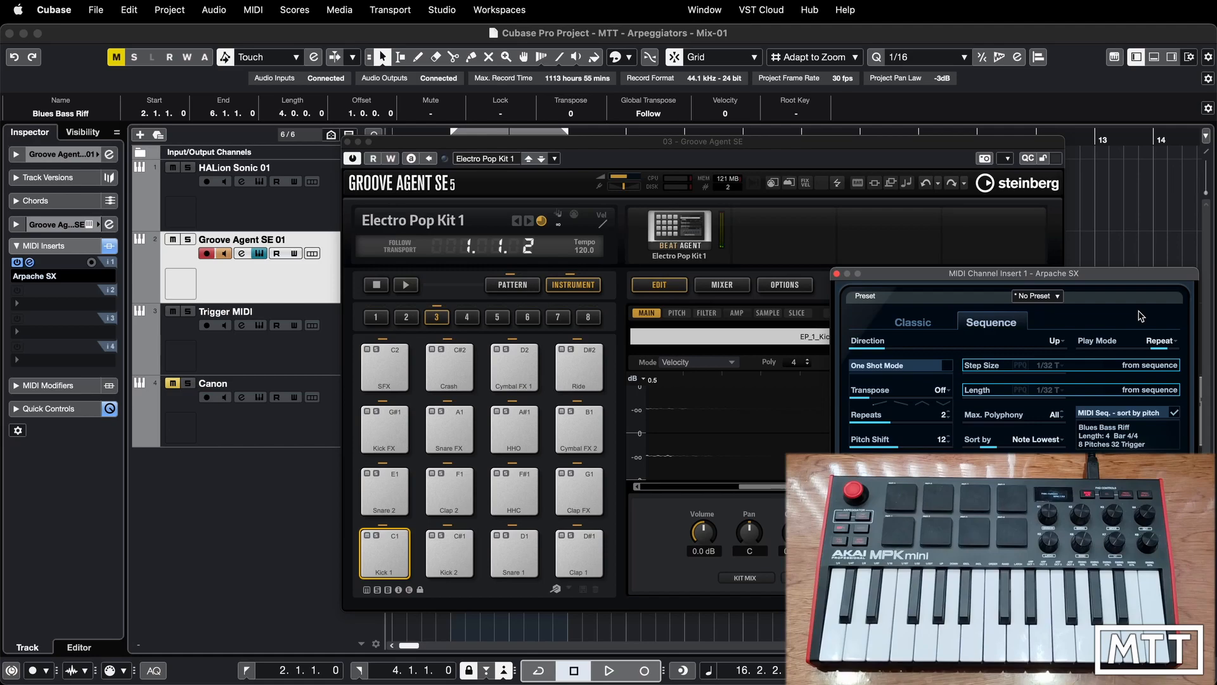
{"action": "left_click", "coordinate": [569, 290]}
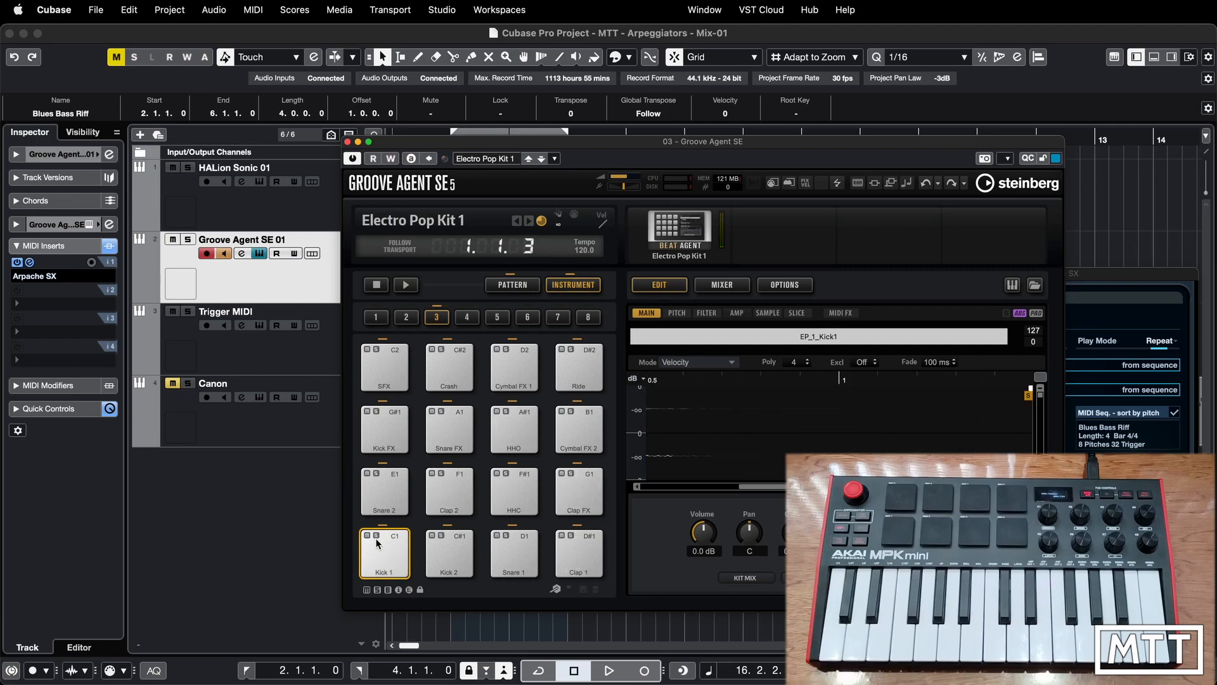
{"action": "left_click", "coordinate": [513, 286]}
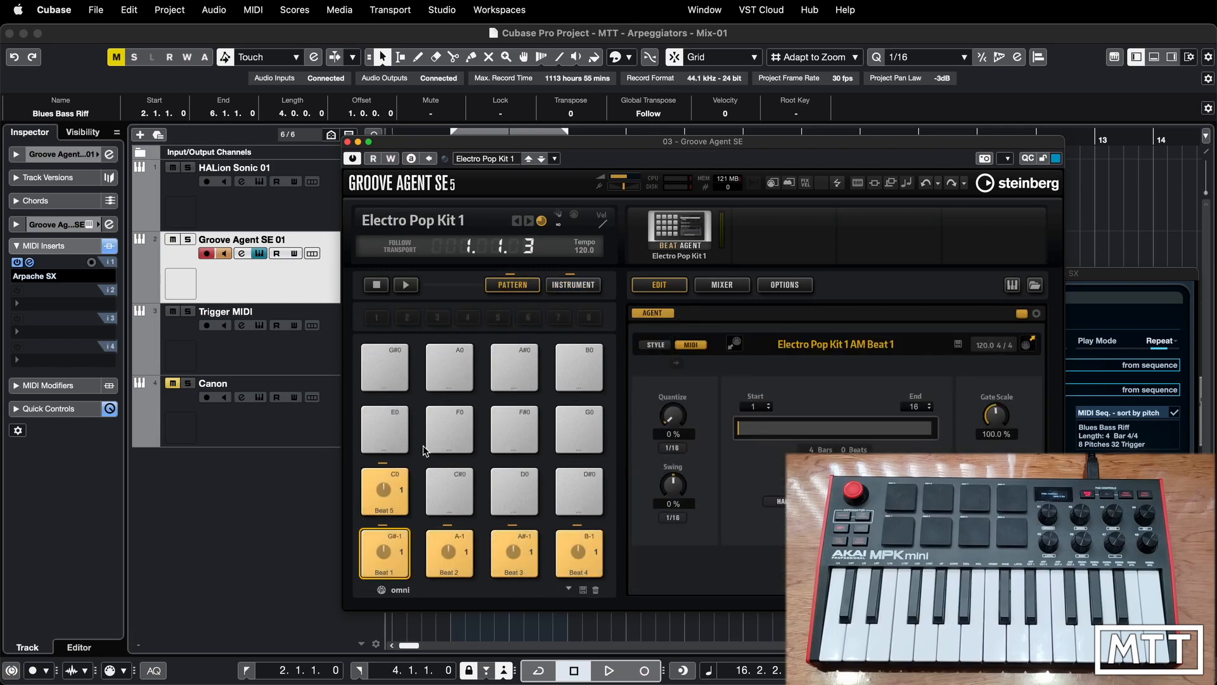
Audition Groove Agent SE's C0 pad and create an empty part from bar 2 to bar 6 on the Groove Agent SE 01 track
{"action": "left_click", "coordinate": [393, 508]}
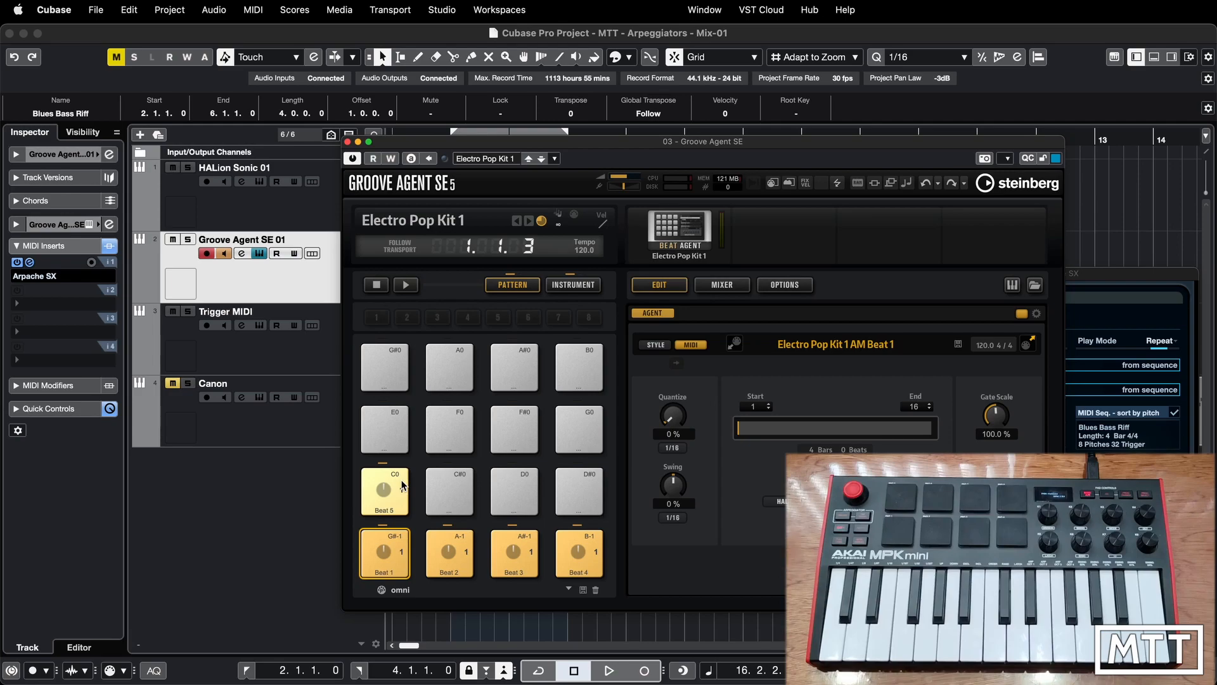
{"action": "left_click", "coordinate": [348, 142]}
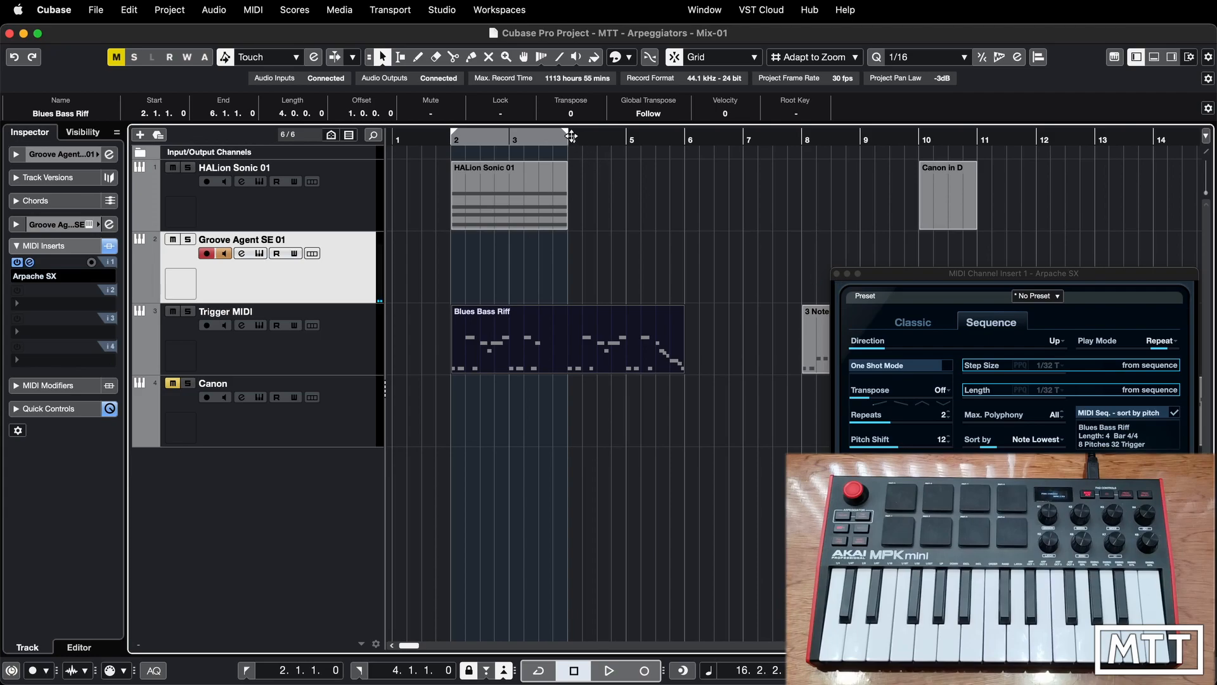
{"action": "left_click_drag", "start_coordinate": [566, 134], "coordinate": [684, 148]}
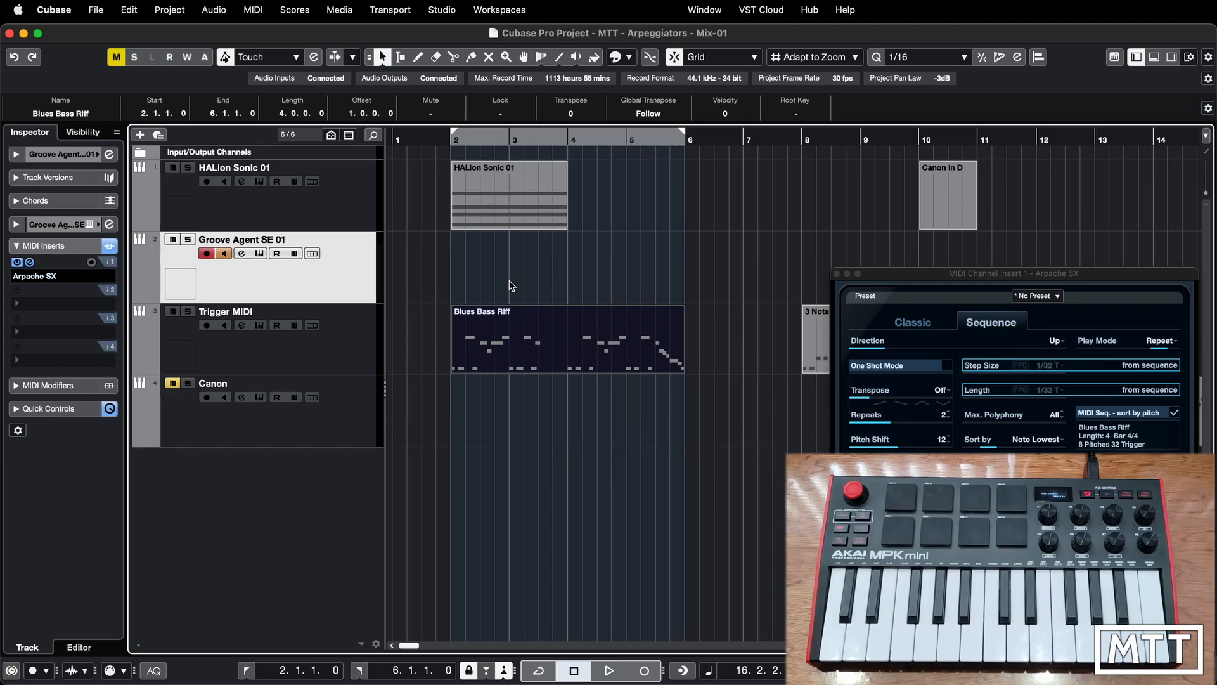
{"action": "double_click", "coordinate": [561, 261]}
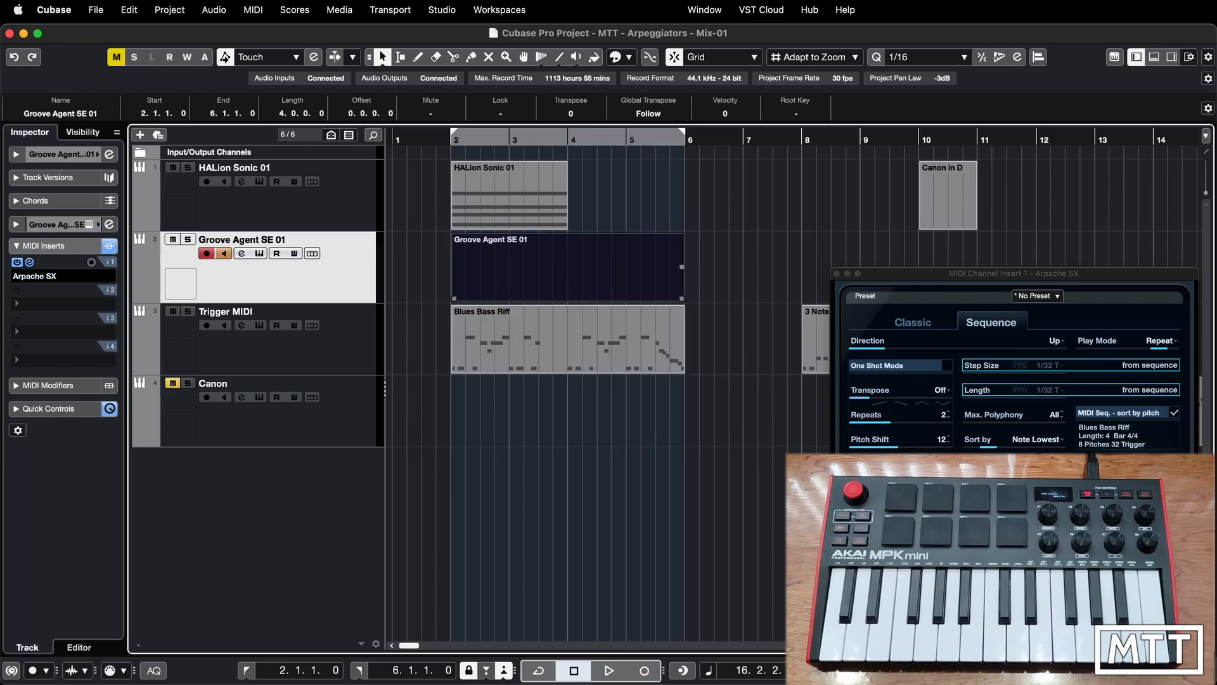
Draw a C1 note across the full four bars of the Groove Agent SE 01 part and play it back
{"action": "double_click", "coordinate": [536, 273]}
{"action": "scroll", "coordinate": [174, 526], "scroll_direction": "down", "scroll_amount": 3}
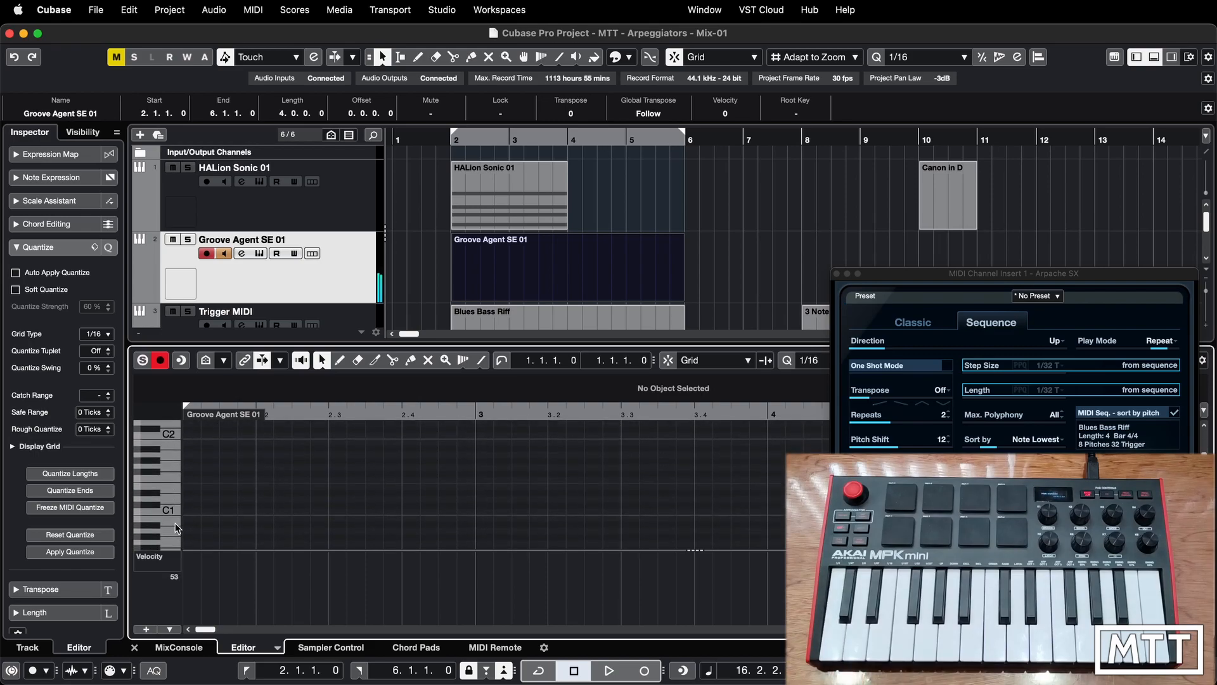
{"action": "scroll", "coordinate": [273, 503], "scroll_direction": "down", "scroll_amount": 6}
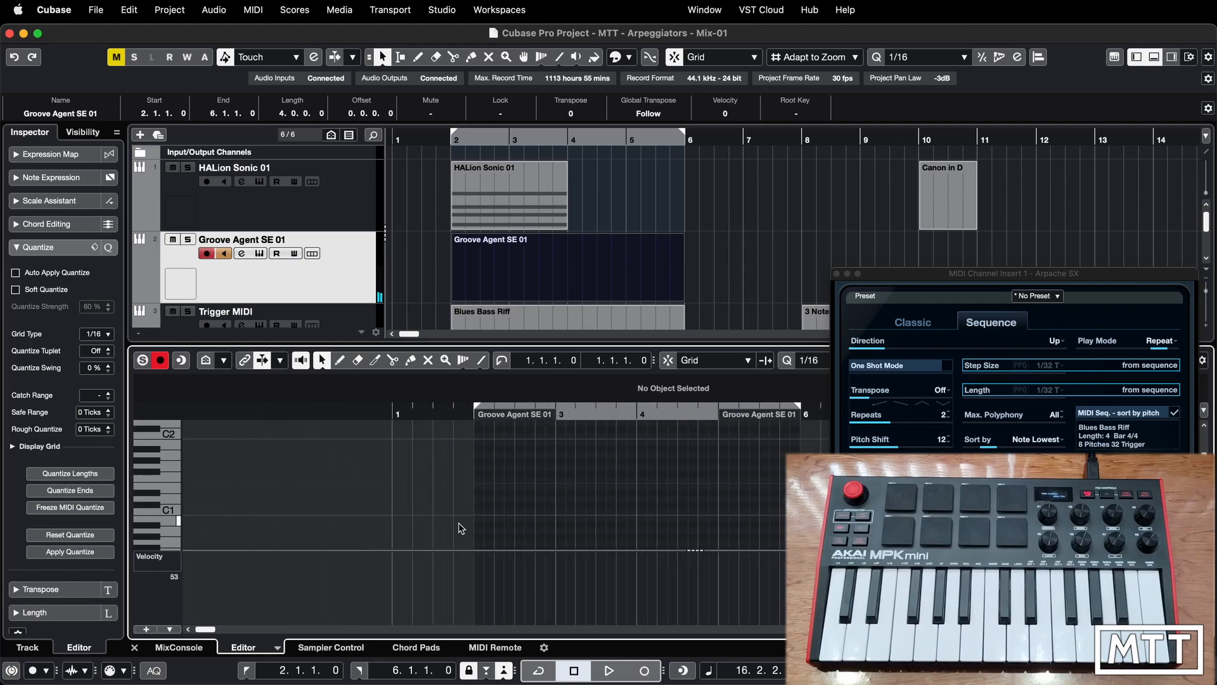
{"action": "key", "text": "8"}
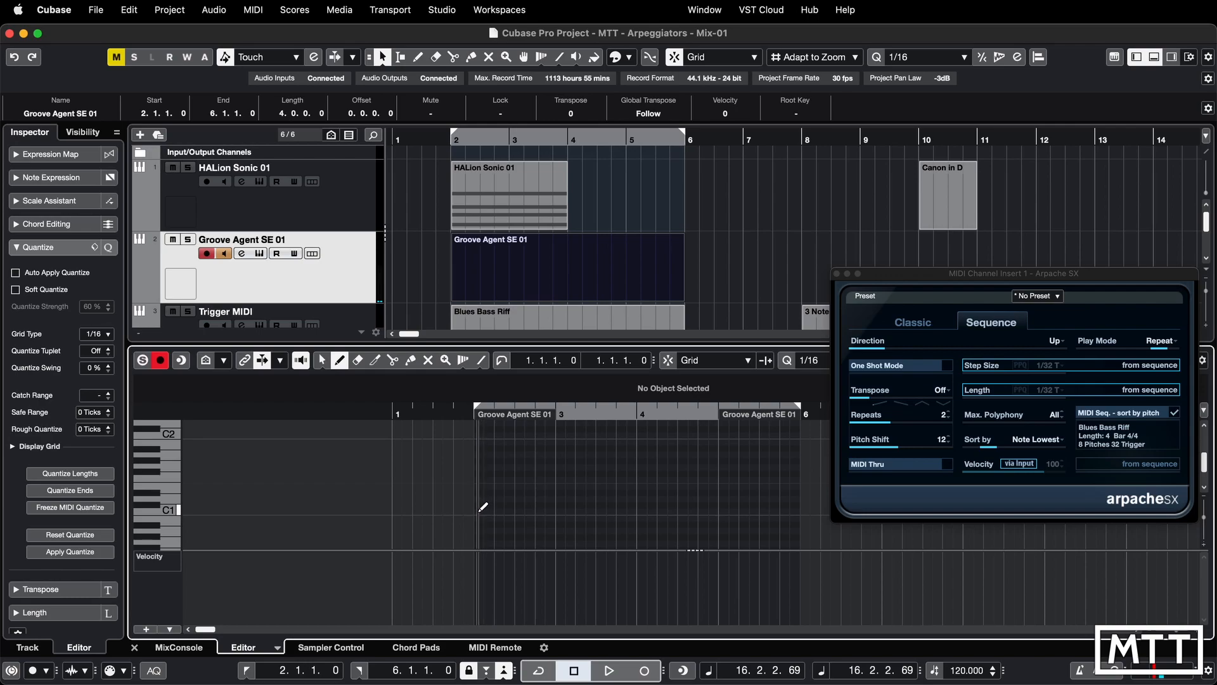
{"action": "key", "text": "j"}
{"action": "left_click_drag", "start_coordinate": [482, 506], "coordinate": [801, 515]}
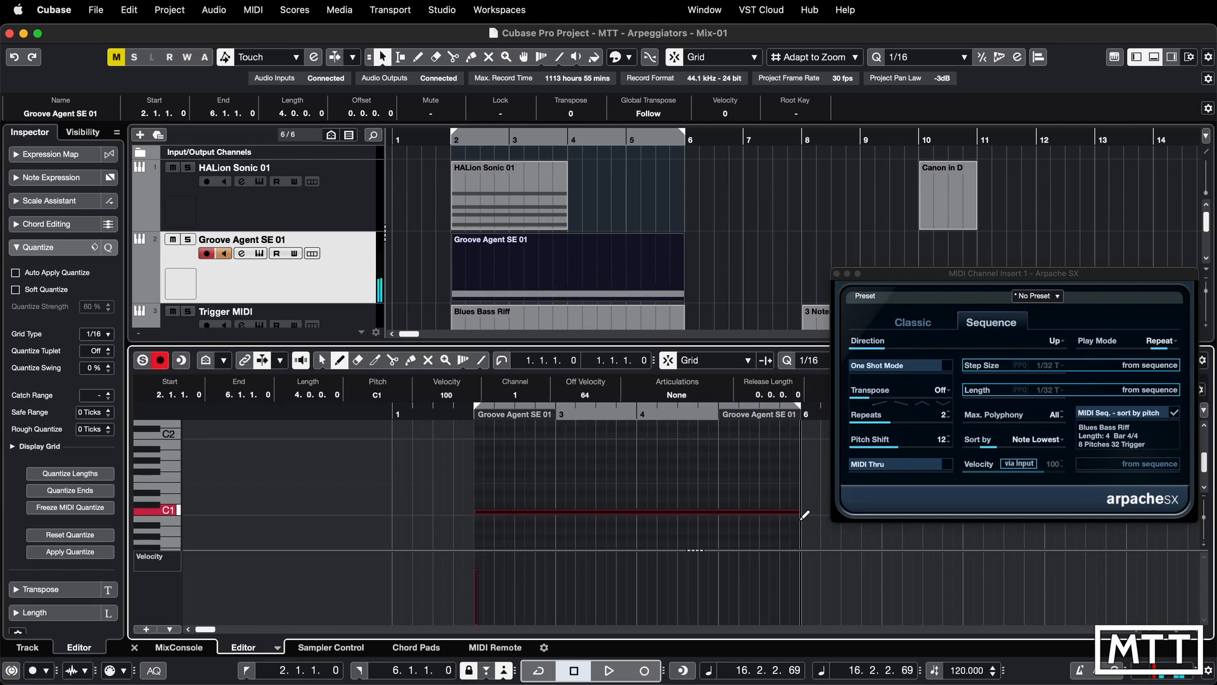
{"action": "key", "text": "1"}
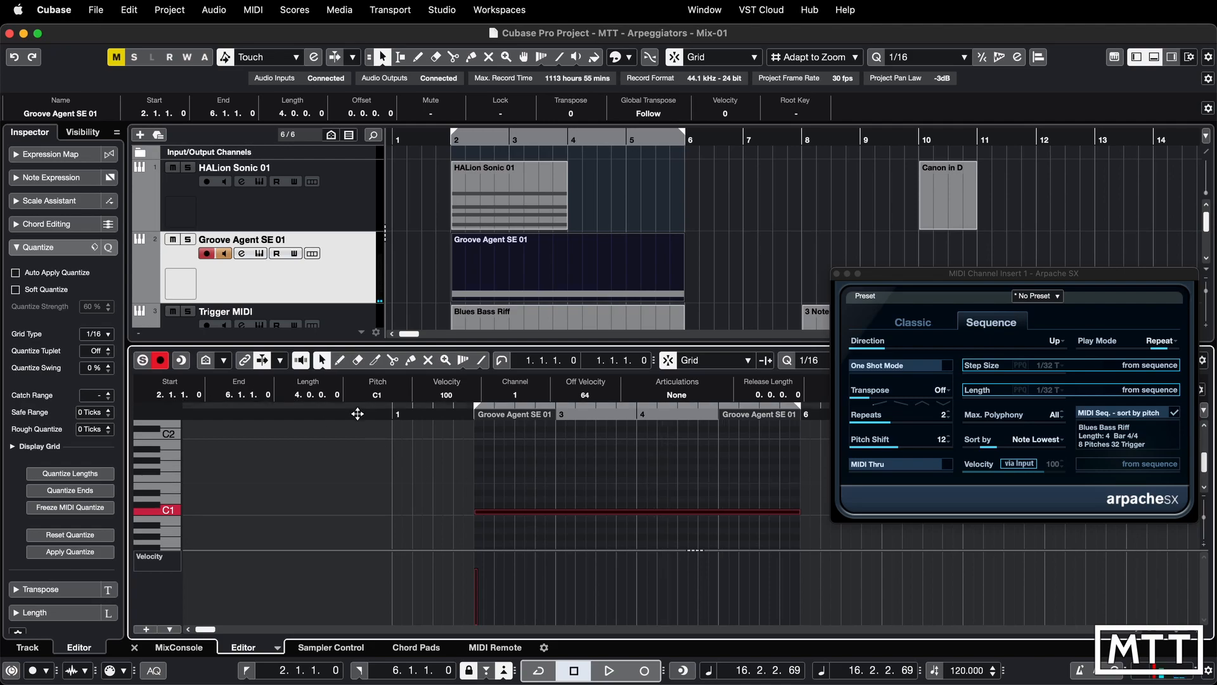
{"action": "key", "text": "space"}
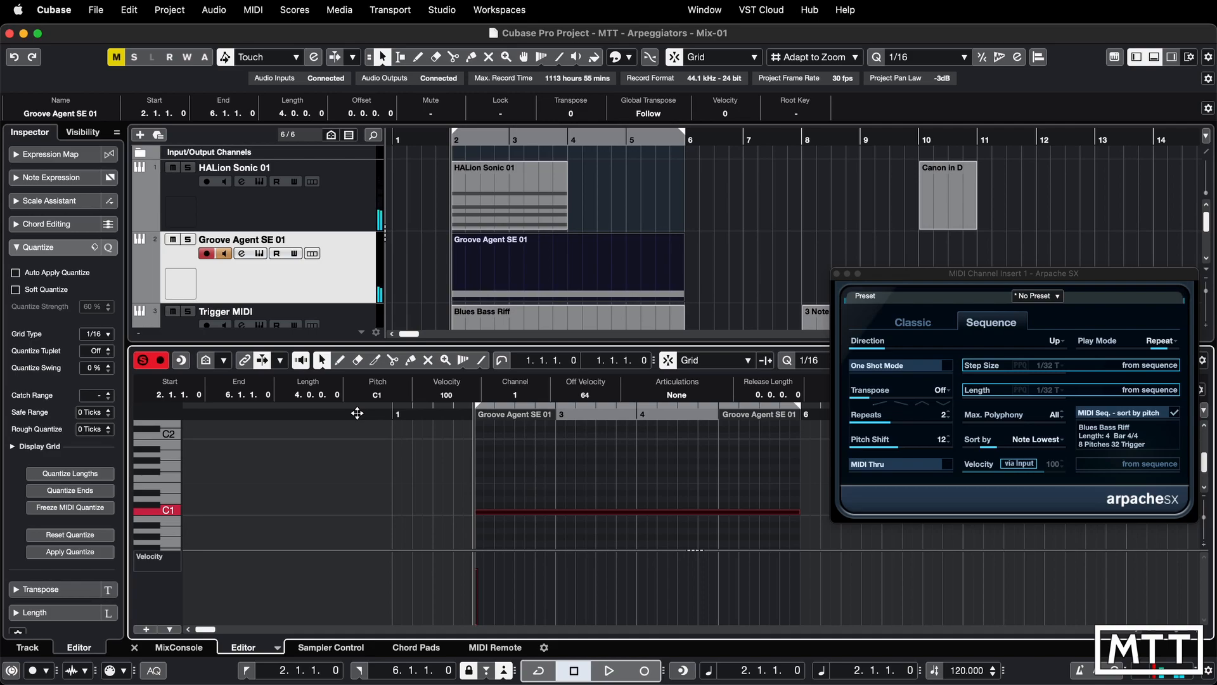
{"action": "key", "text": "space"}
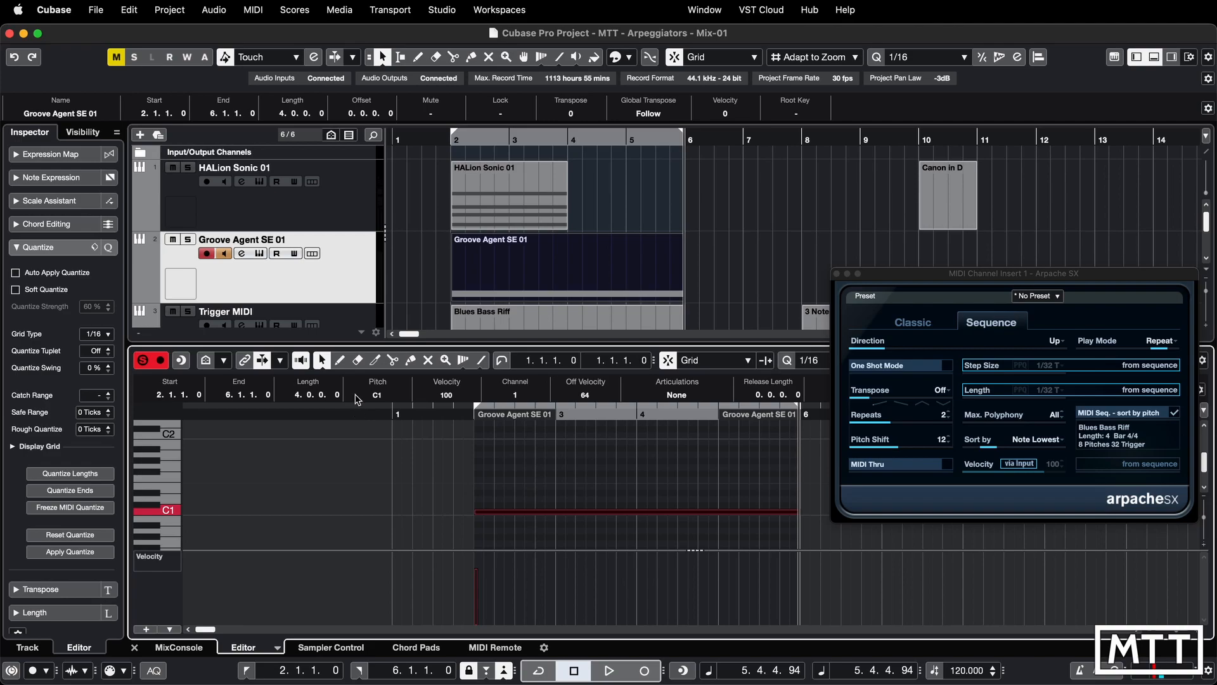
Solo the Groove Agent SE 01 track and merge its MIDI in the loop range with inserts included
{"action": "left_click", "coordinate": [273, 288]}
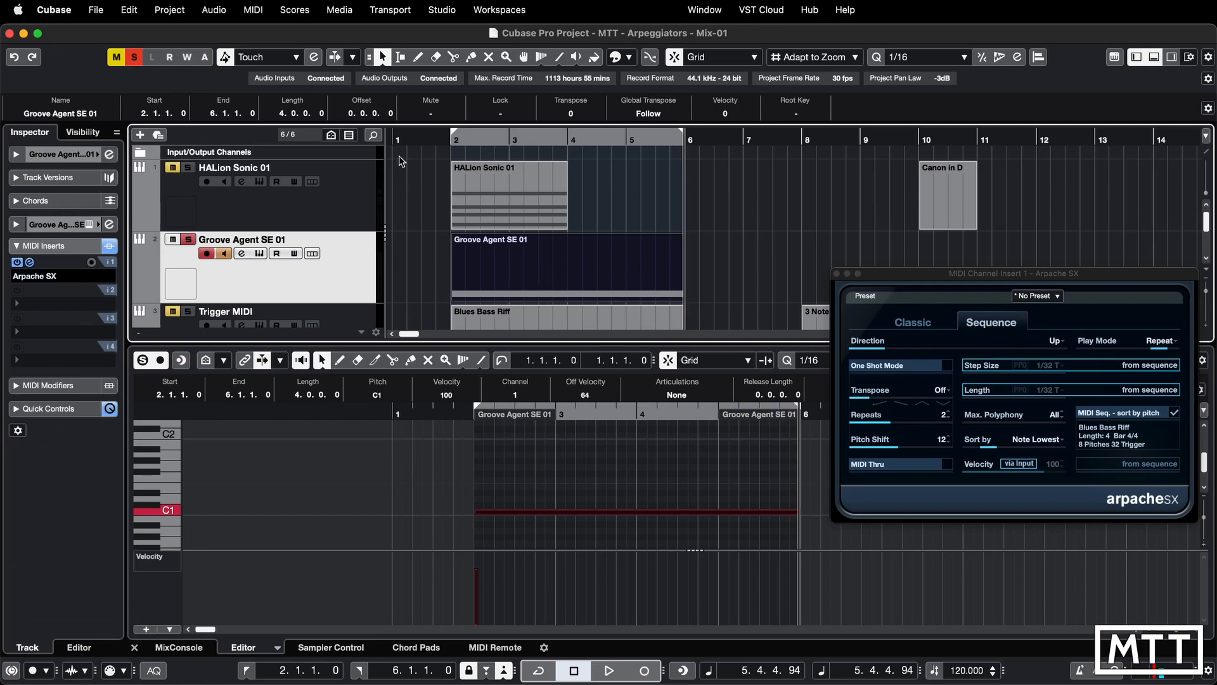
{"action": "left_click", "coordinate": [255, 18]}
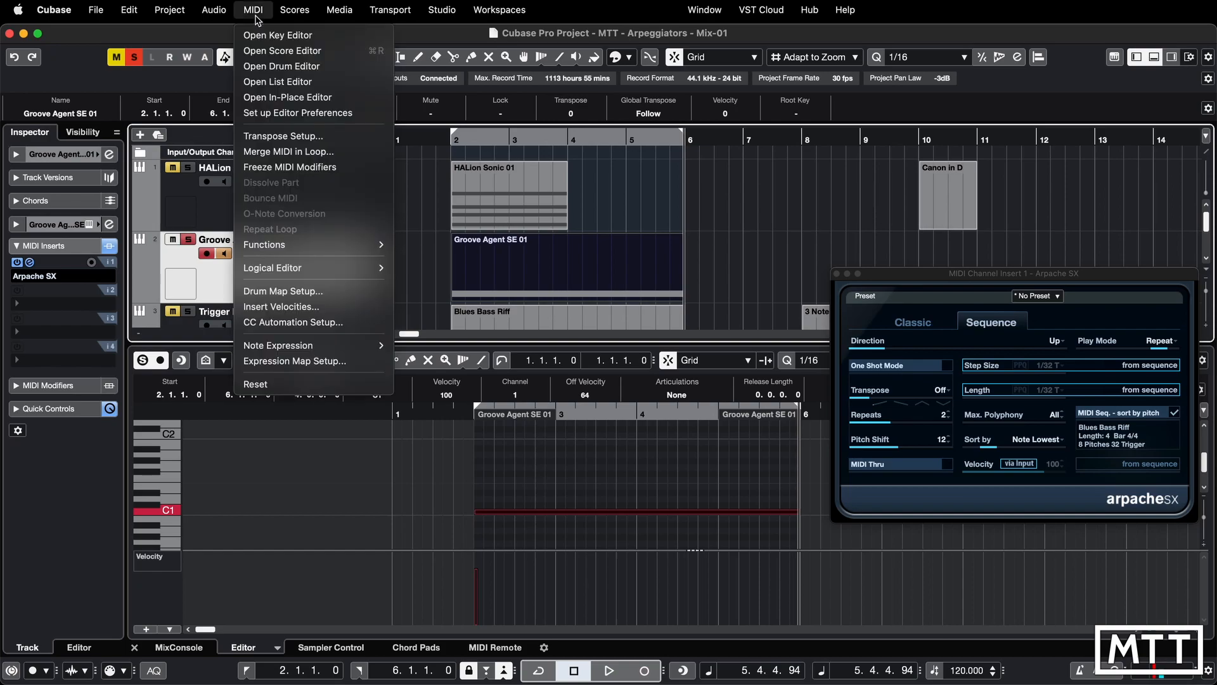
{"action": "left_click", "coordinate": [289, 153]}
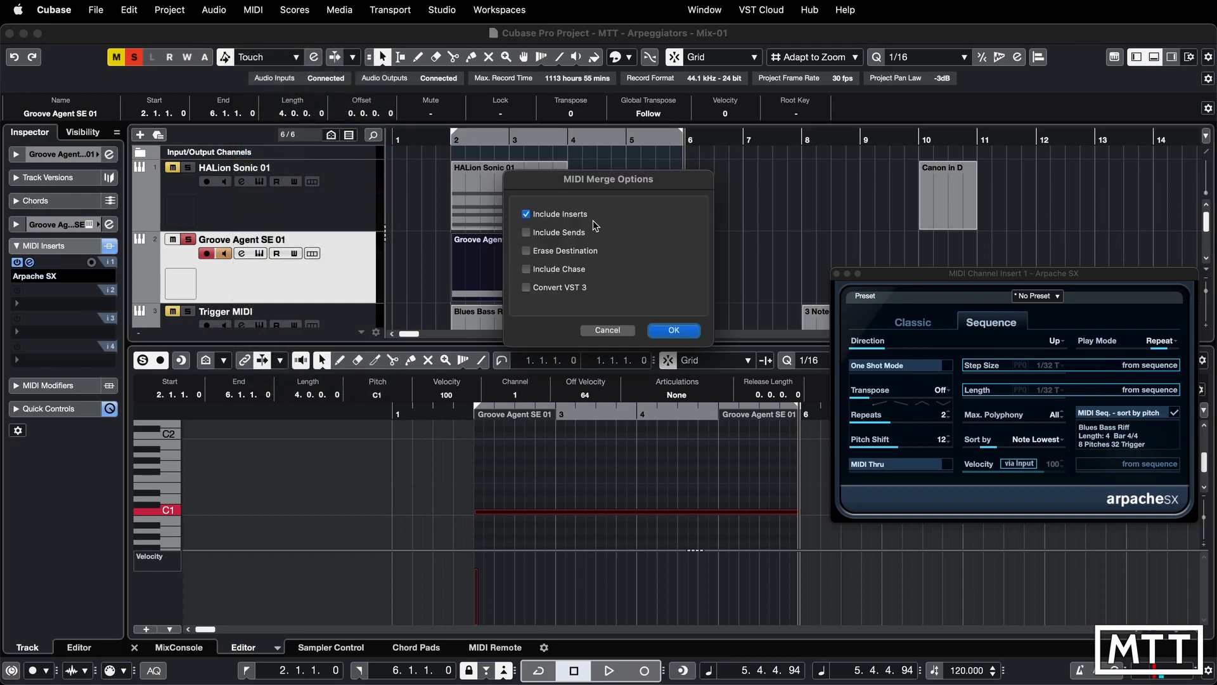
{"action": "left_click", "coordinate": [662, 331]}
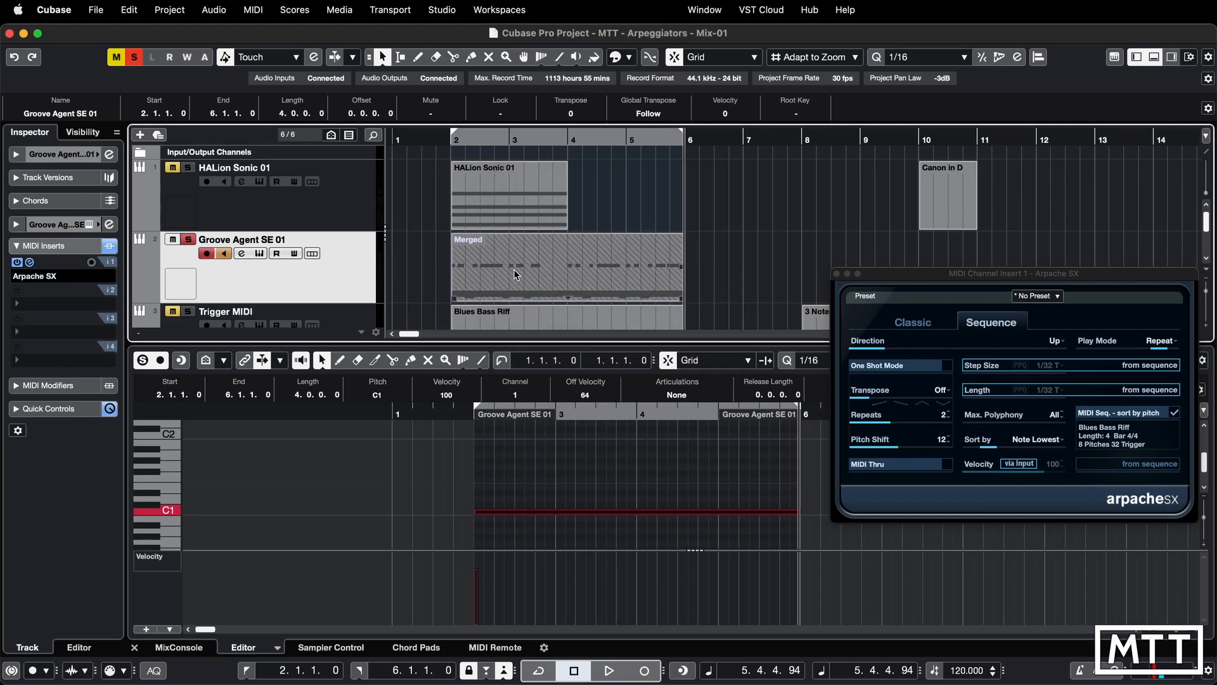
Move the original Groove Agent SE 01 part to 9.2.1.0 and place the Merged part at bar 2
{"action": "left_click_drag", "start_coordinate": [514, 277], "coordinate": [689, 275]}
{"action": "left_click_drag", "start_coordinate": [469, 269], "coordinate": [885, 264]}
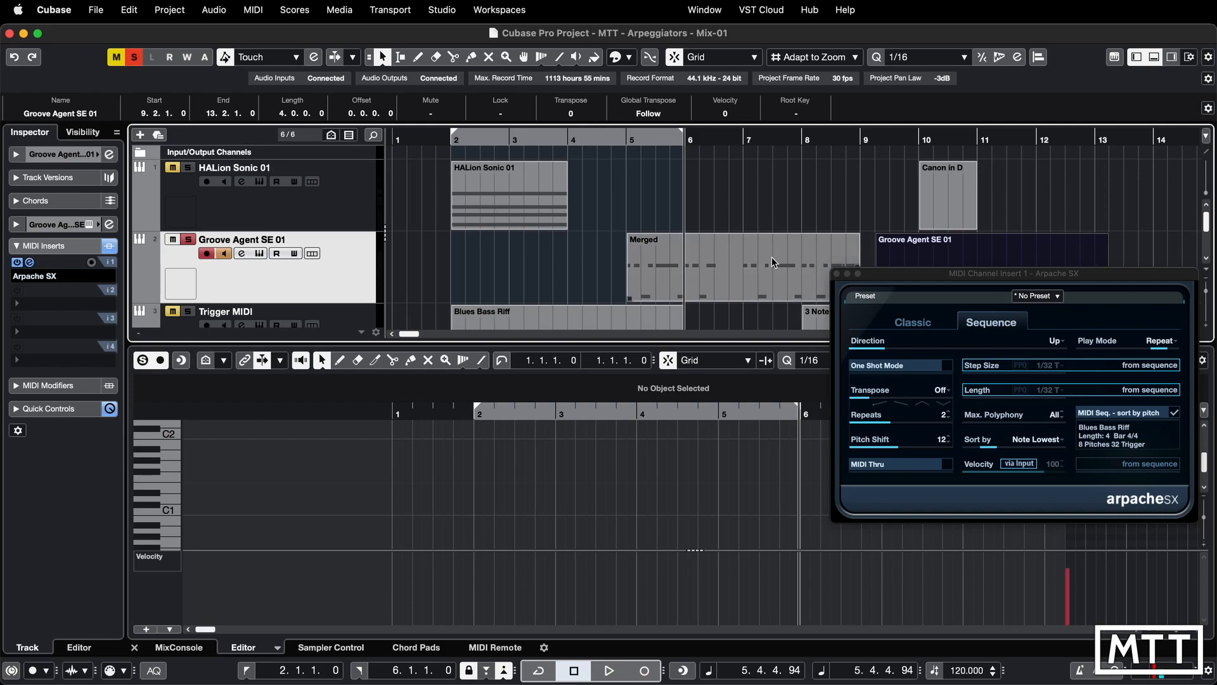
{"action": "left_click_drag", "start_coordinate": [771, 257], "coordinate": [596, 264]}
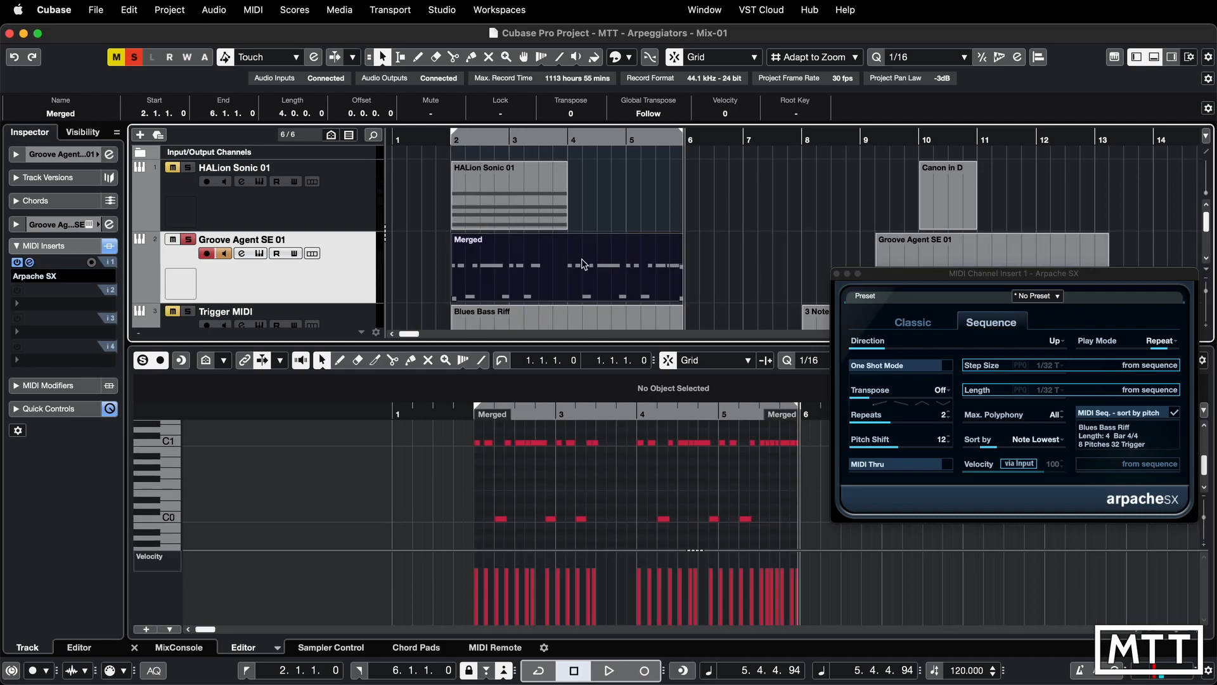
Deactivate the Groove Agent SE 01 track's Arpache SX insert and play the Merged part from bar 2
{"action": "left_click", "coordinate": [17, 262]}
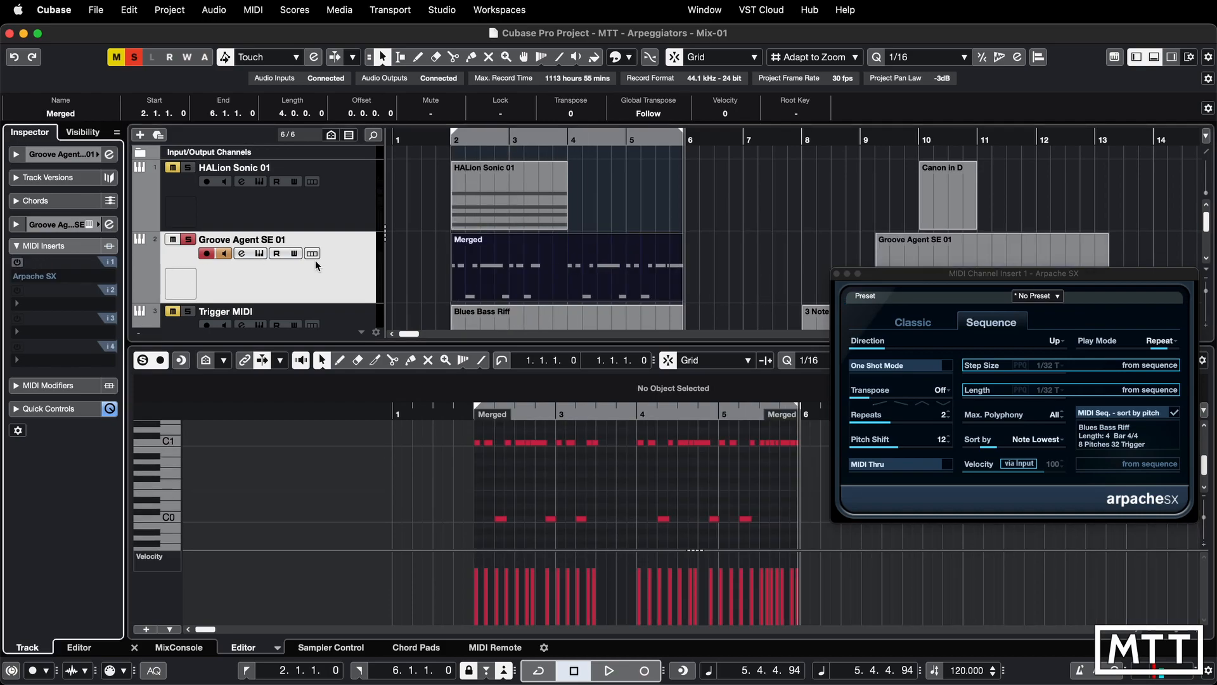
{"action": "key", "text": "comma"}
{"action": "key", "text": "space"}
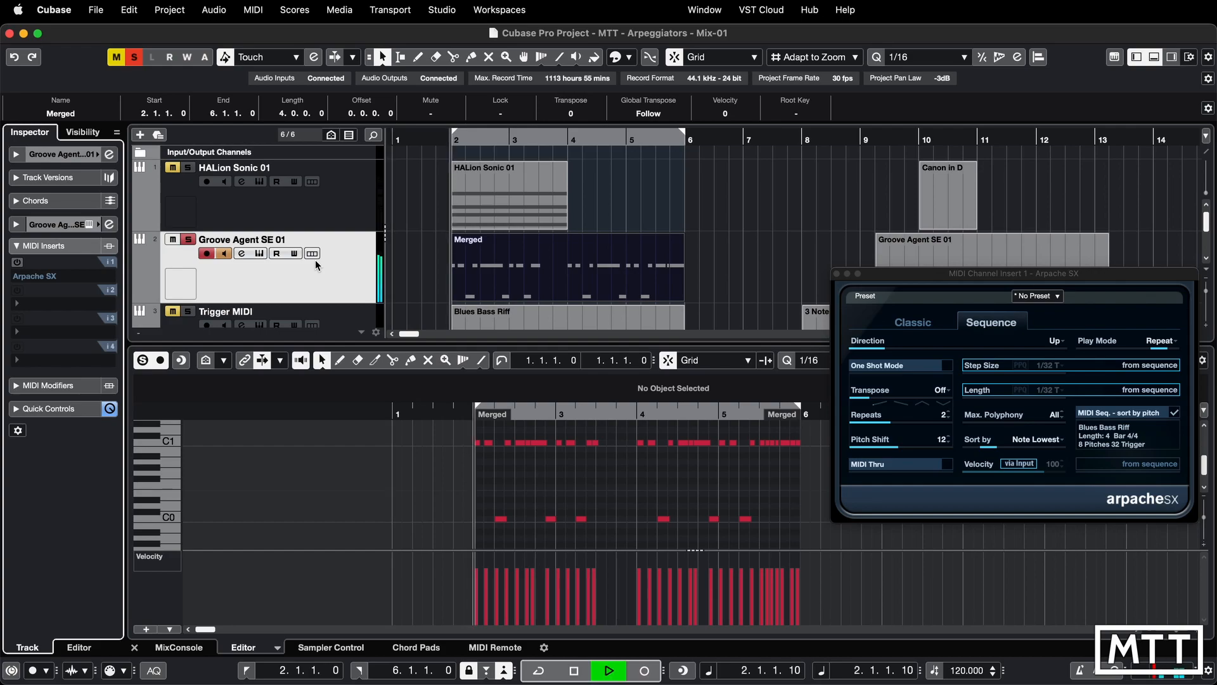
{"action": "key", "text": "g"}
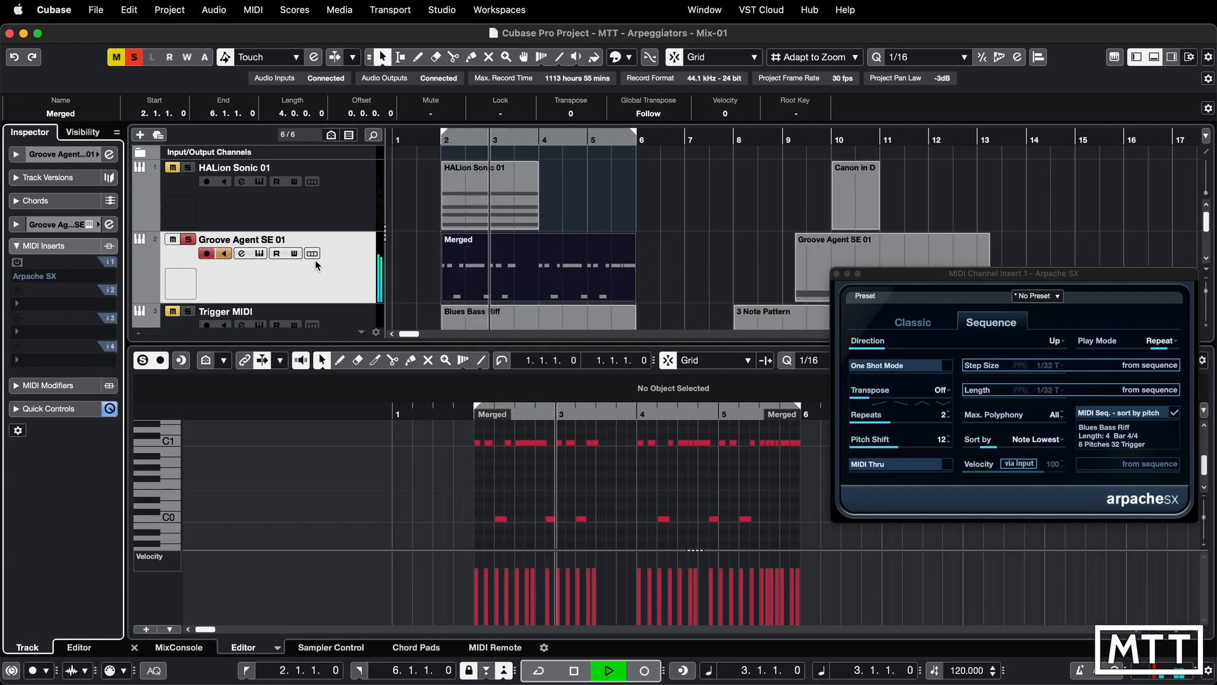
{"action": "key", "text": "h"}
{"action": "key", "text": "g"}
{"action": "key", "text": "g"}
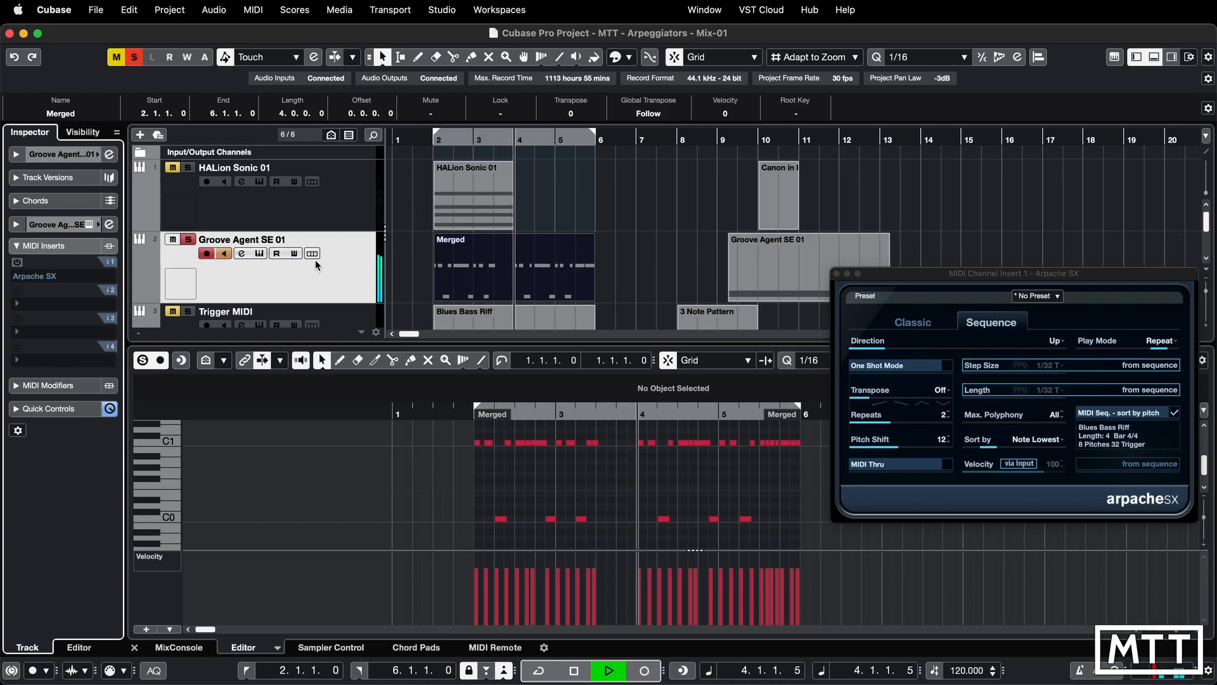
{"action": "key", "text": "g"}
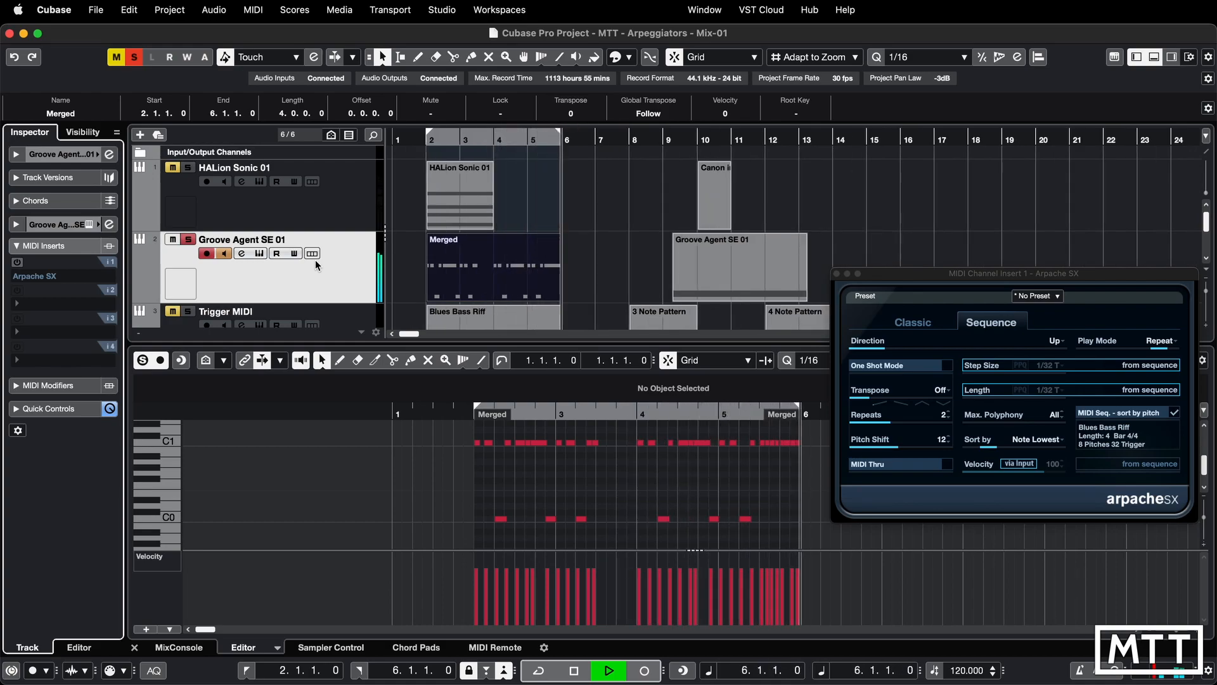
{"action": "key", "text": "space"}
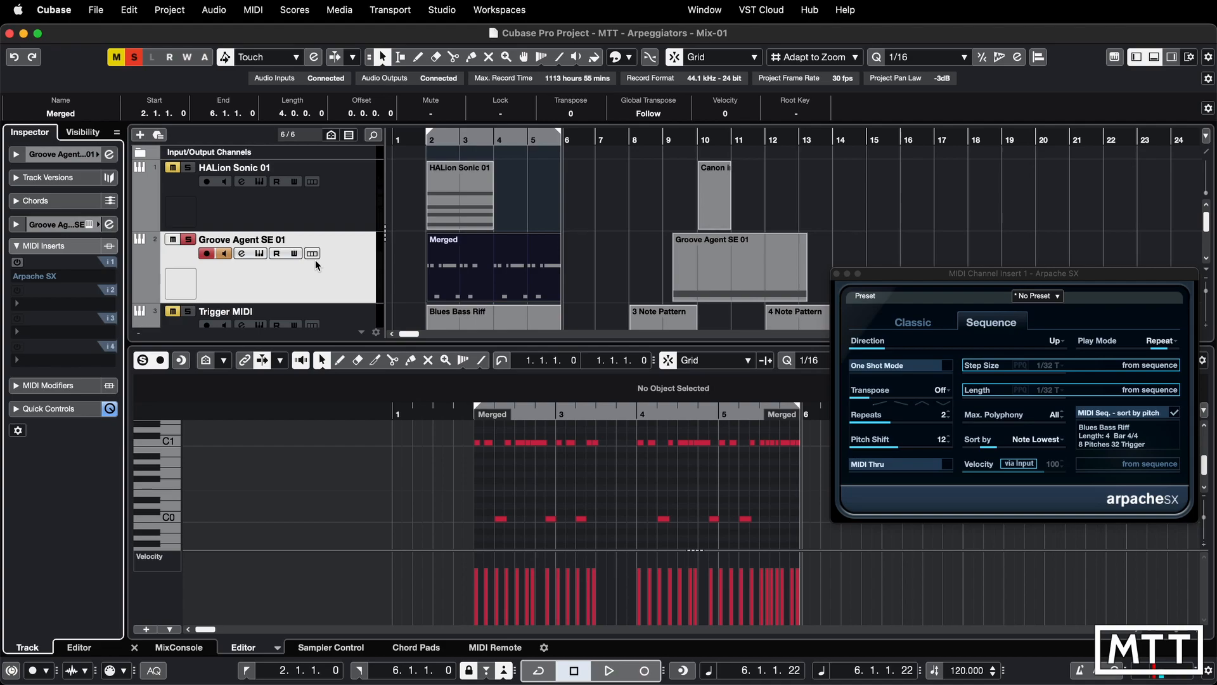
Review the C0 pad in Groove Agent SE and add a MIDI track named GA MIDI below the Groove Agent SE 01 track
{"action": "left_click", "coordinate": [260, 254]}
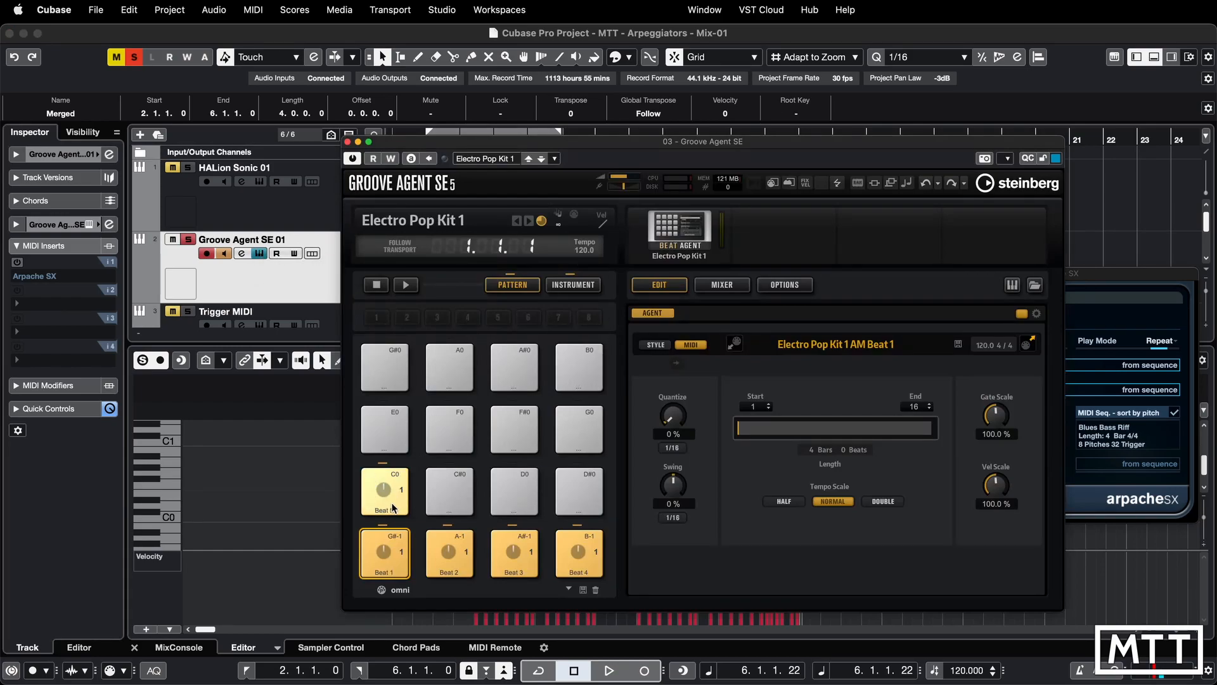
{"action": "left_click", "coordinate": [348, 142]}
{"action": "right_click", "coordinate": [310, 296]}
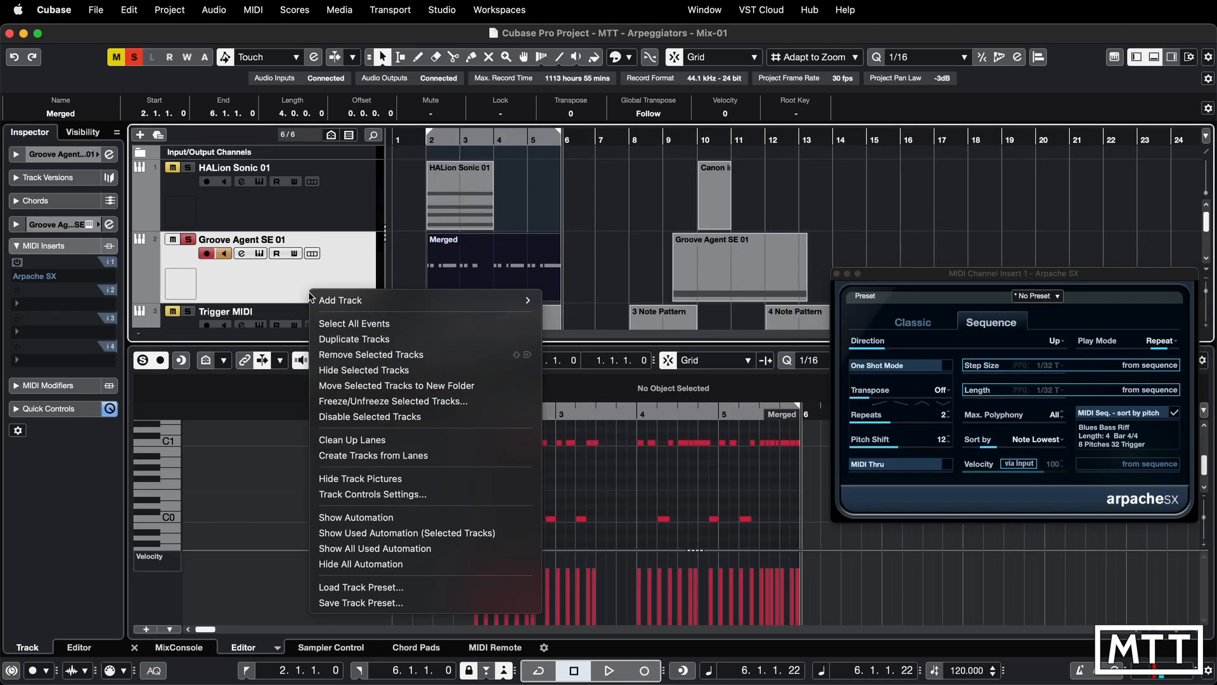
{"action": "mouse_move", "coordinate": [381, 300]}
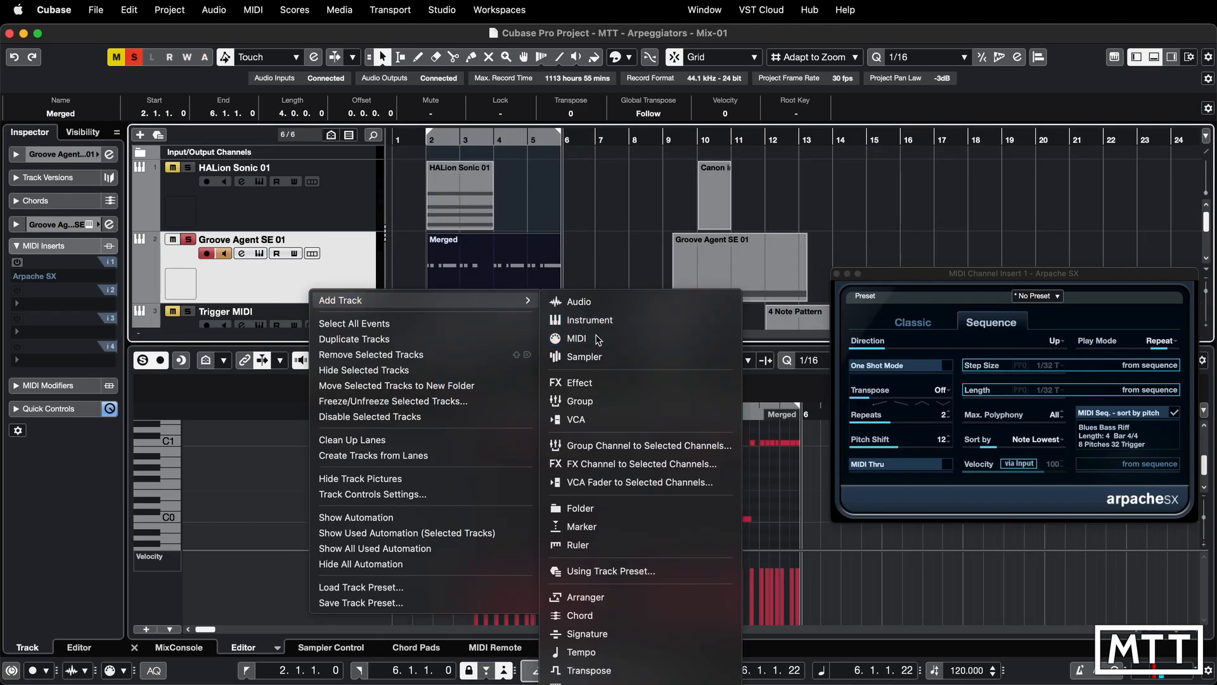
{"action": "left_click", "coordinate": [577, 355]}
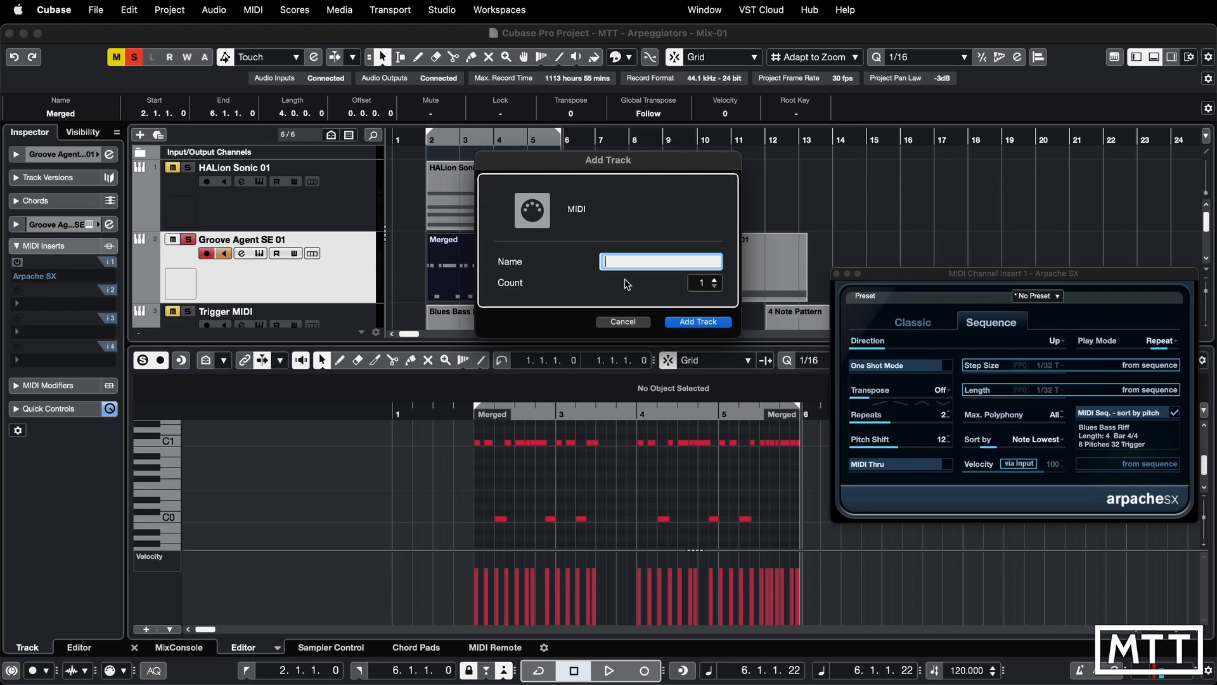
{"action": "type", "text": "GA MIDI"}
{"action": "key", "text": "Return"}
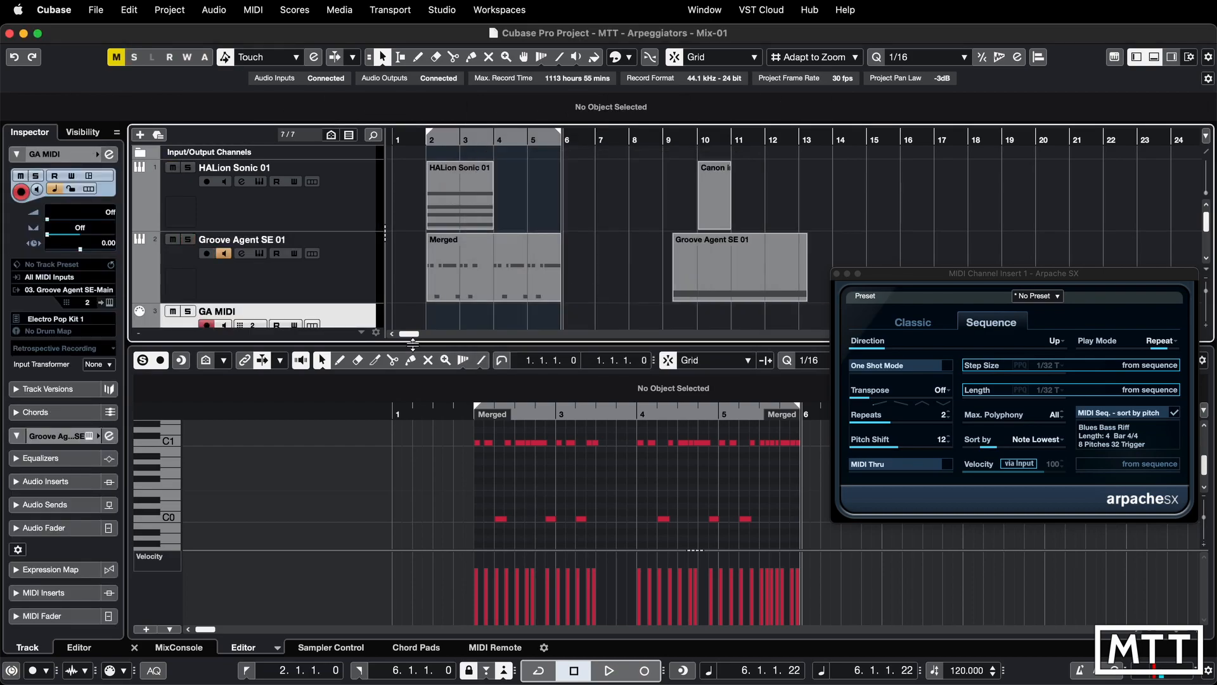
Close the lower-zone editor and the Arpache SX window, and set GA MIDI's input to 03. Groove Agent SE - MIDI Out
{"action": "key", "text": "alt+super+e"}
{"action": "left_click", "coordinate": [837, 273]}
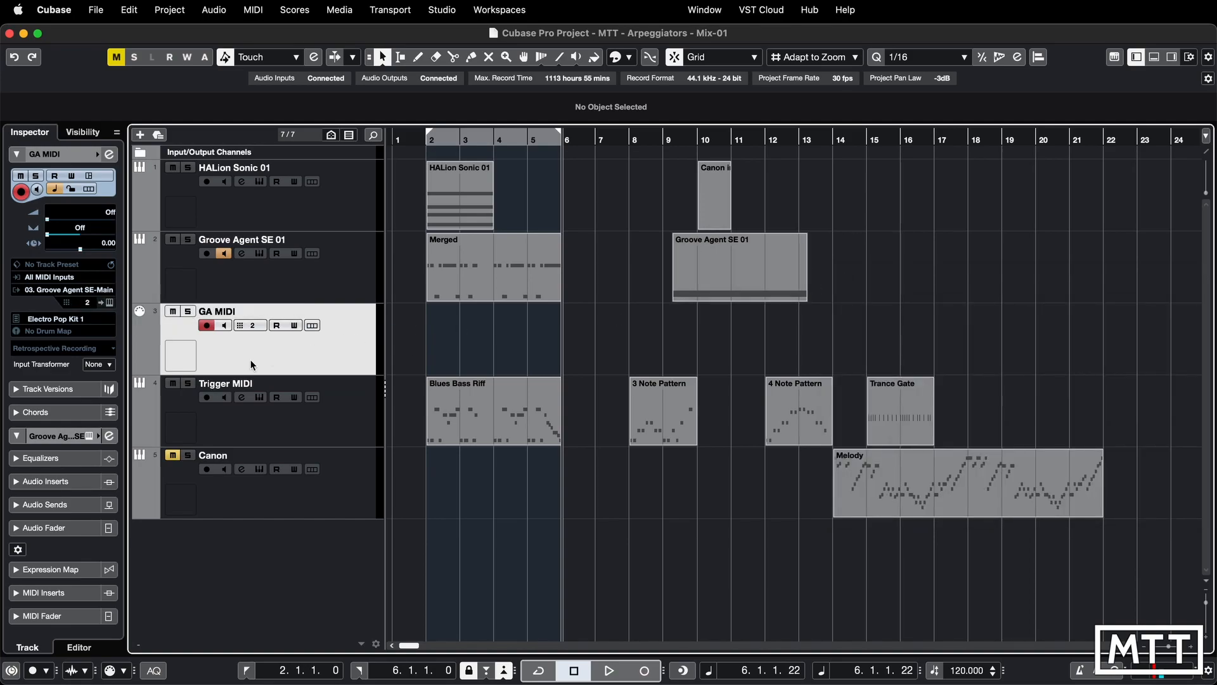
{"action": "left_click", "coordinate": [64, 279]}
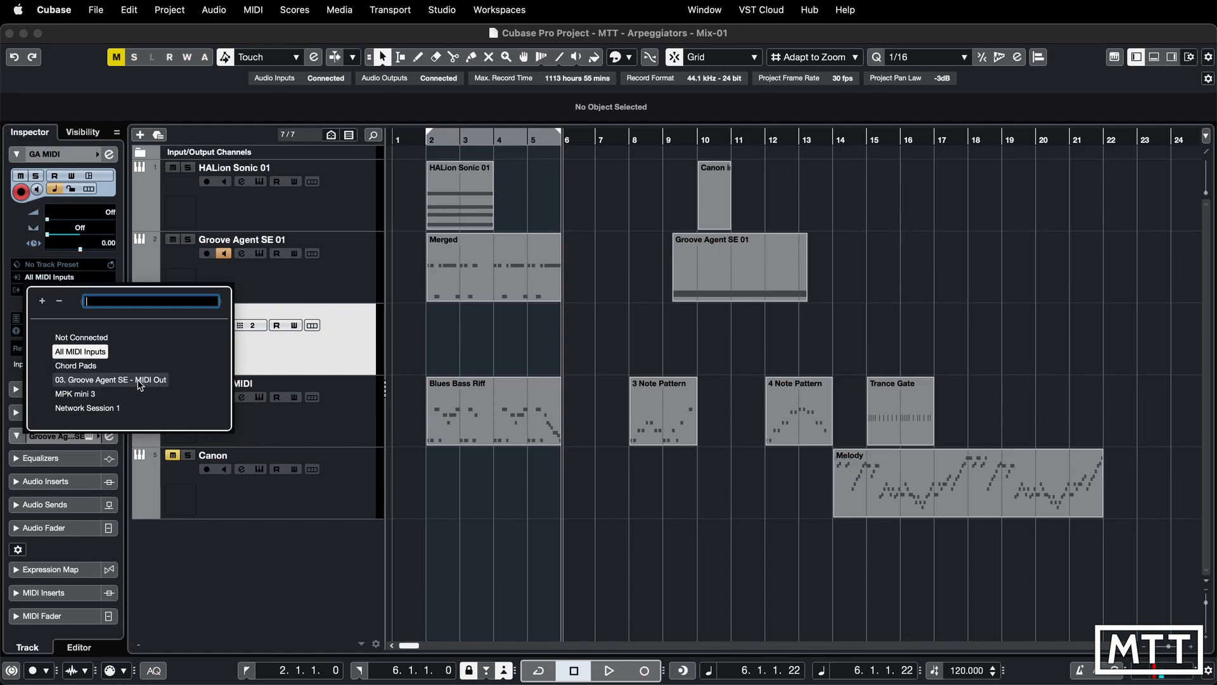
{"action": "left_click", "coordinate": [89, 379]}
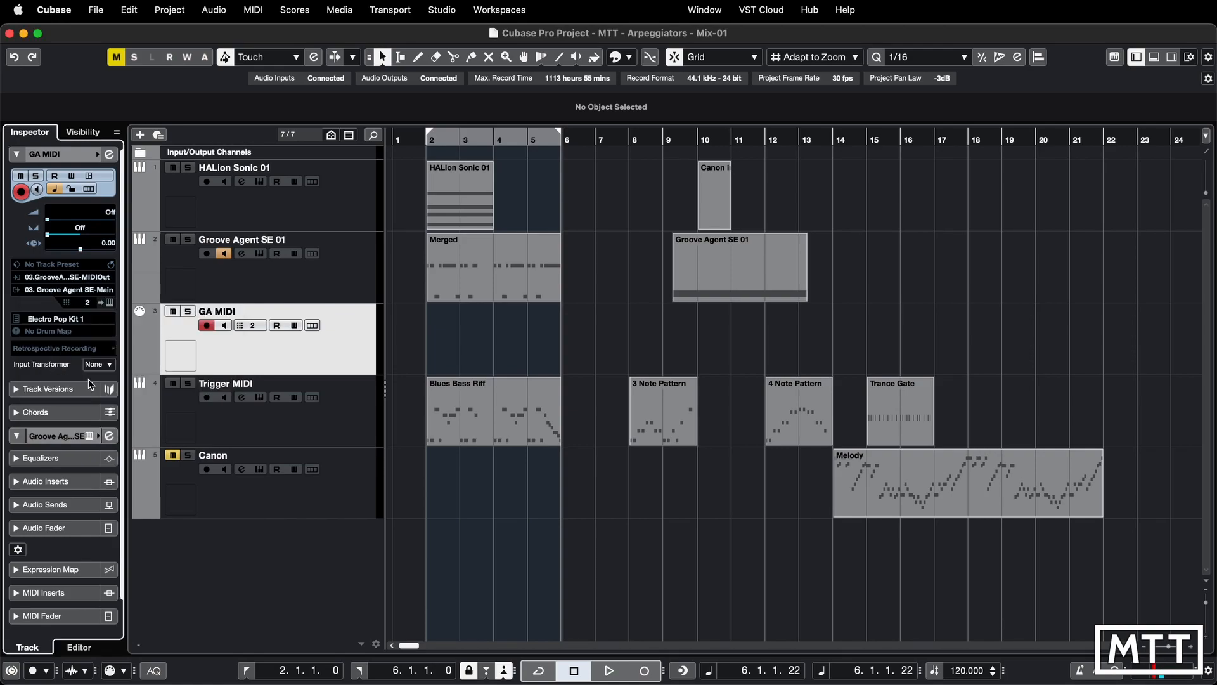
Turn off monitoring on the Groove Agent SE 01 track and mute the Trigger MIDI and HALion Sonic 01 tracks
{"action": "key", "text": "Home"}
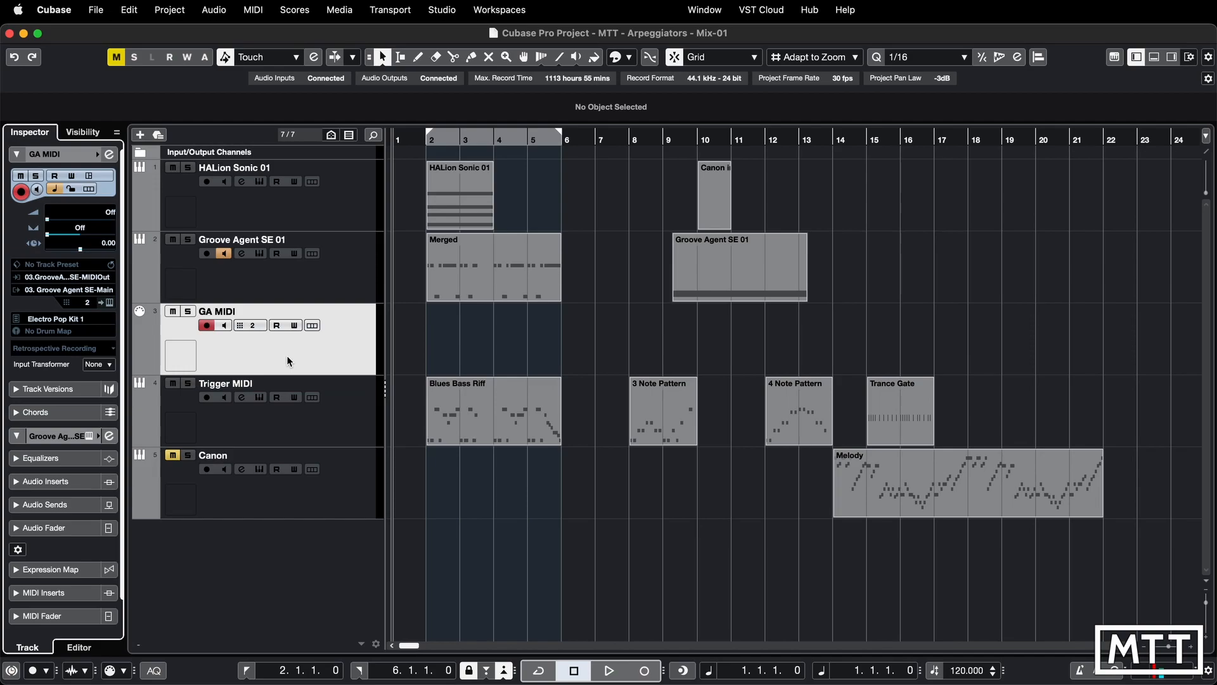
{"action": "left_click", "coordinate": [223, 253]}
{"action": "key", "text": "space"}
{"action": "key", "text": "space"}
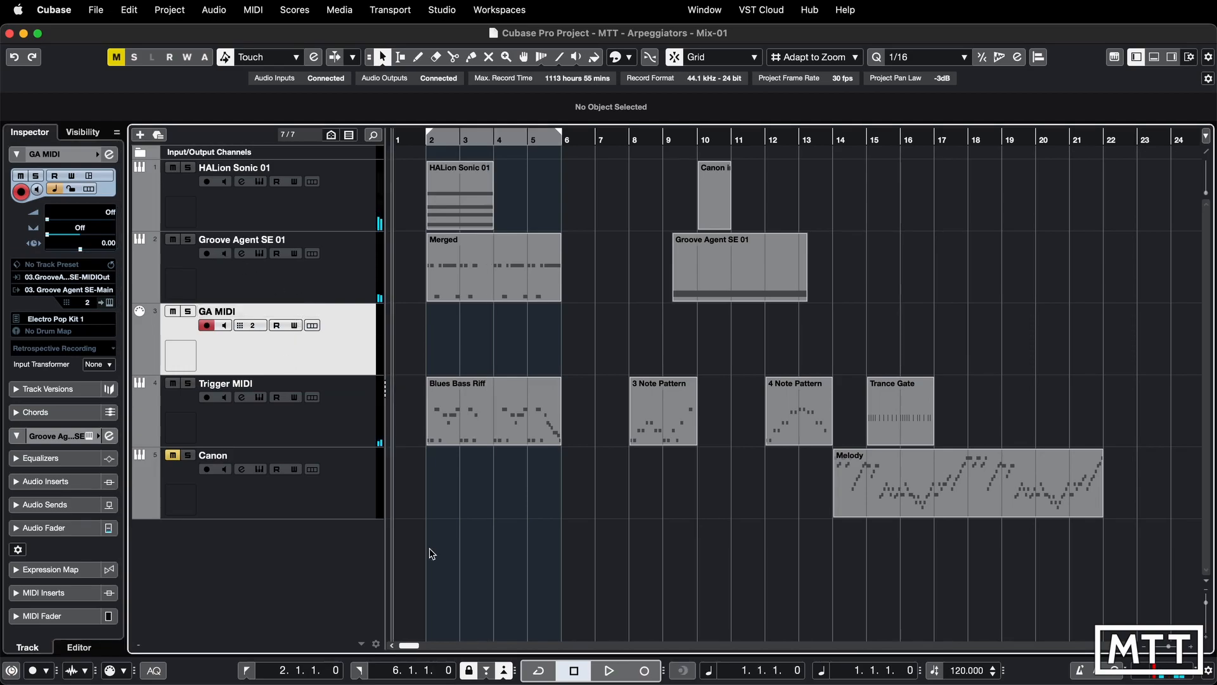
{"action": "left_click", "coordinate": [173, 383]}
{"action": "left_click", "coordinate": [173, 167]}
Record Groove Agent SE's MIDI output onto the GA MIDI track from bar 1 to just past bar 6
{"action": "left_click", "coordinate": [643, 672]}
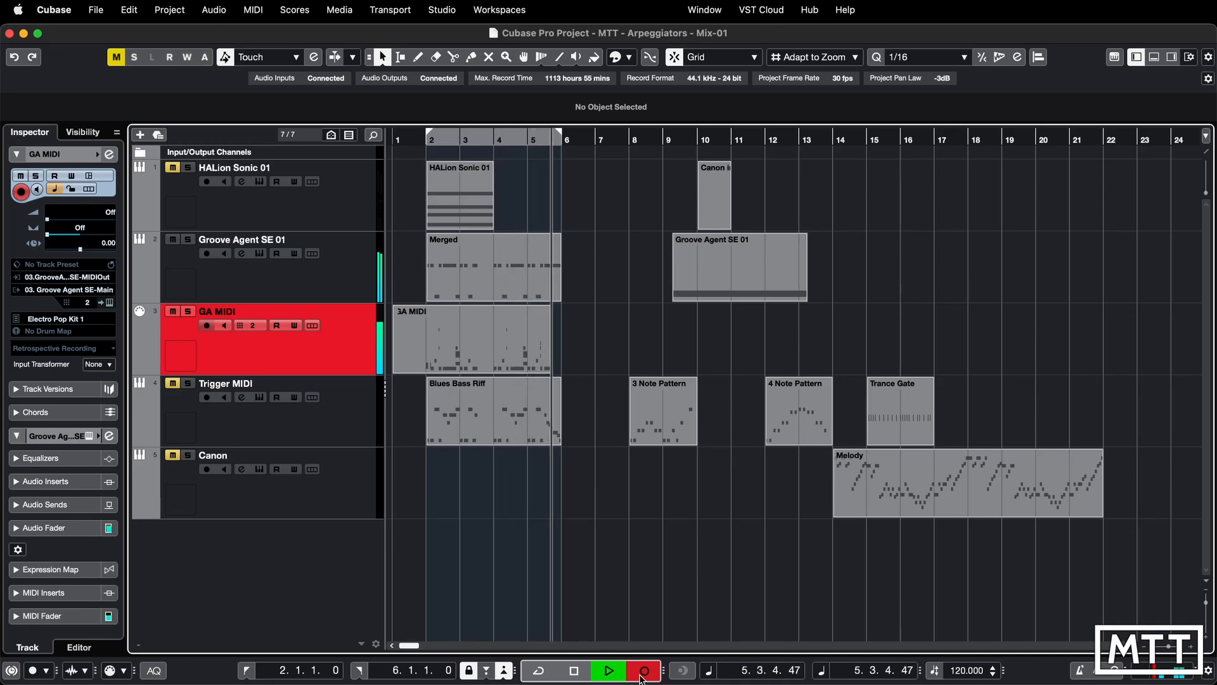
{"action": "left_click", "coordinate": [642, 673]}
{"action": "key", "text": "space"}
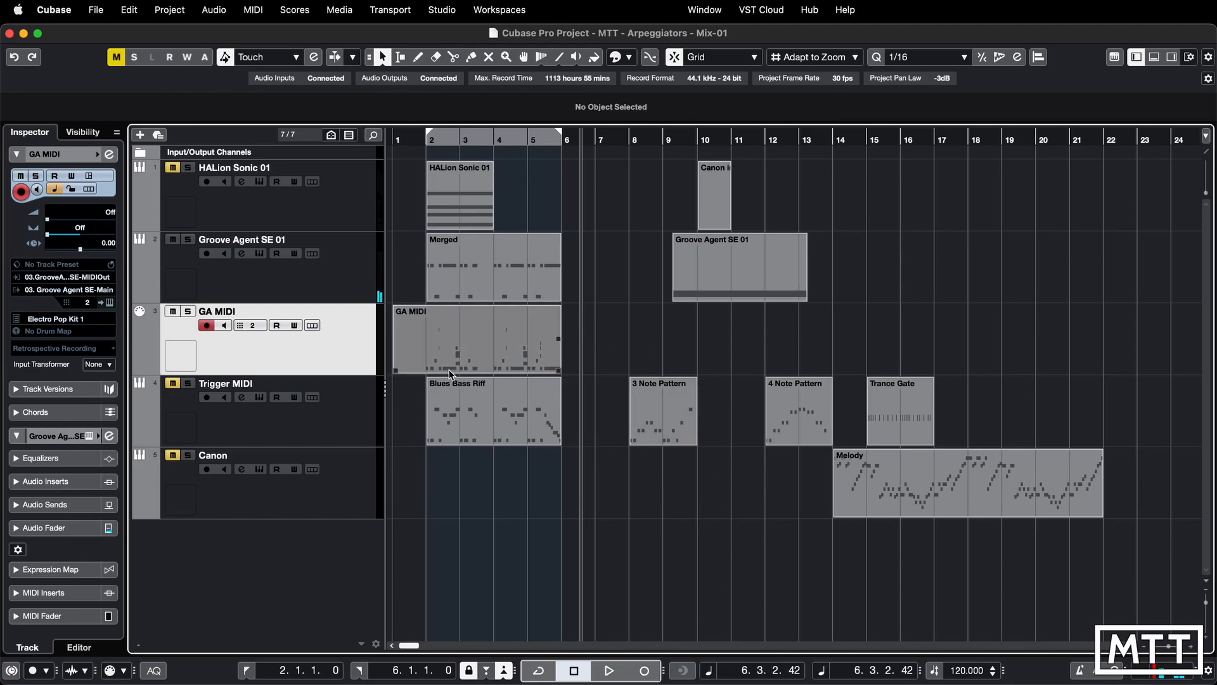
Trim the start of the recorded GA MIDI part to bar 2 and review its notes in the Key Editor
{"action": "left_click_drag", "start_coordinate": [394, 368], "coordinate": [425, 368]}
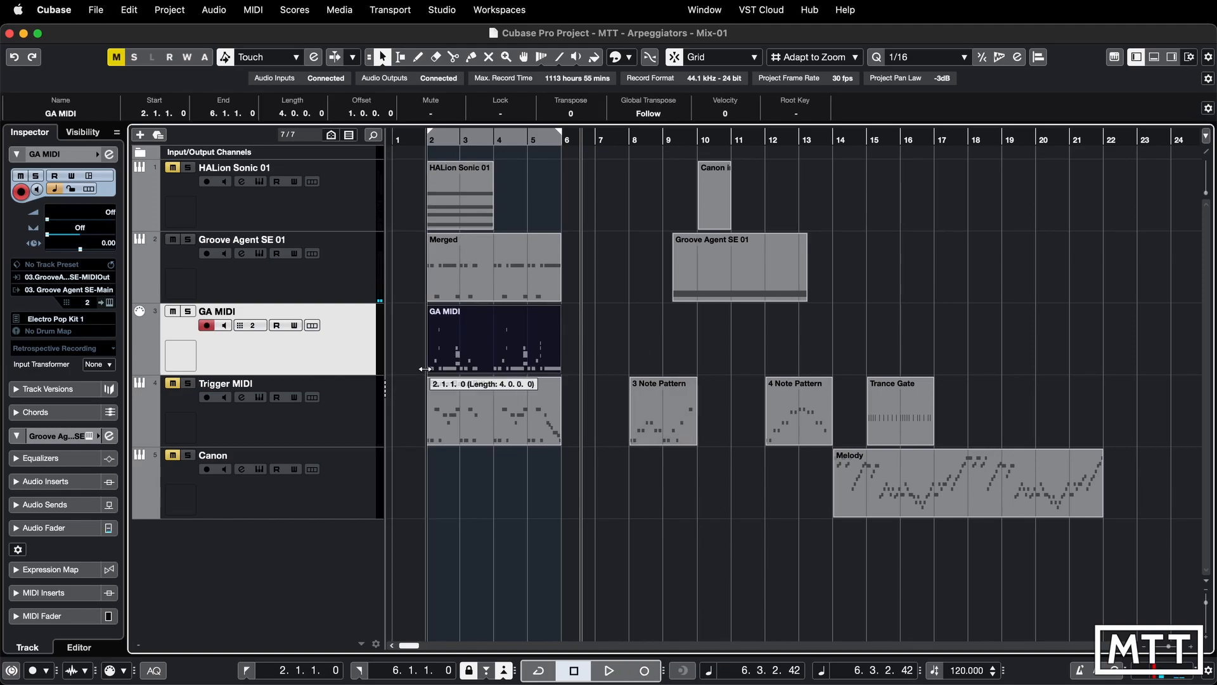
{"action": "left_click", "coordinate": [620, 357]}
{"action": "double_click", "coordinate": [481, 356]}
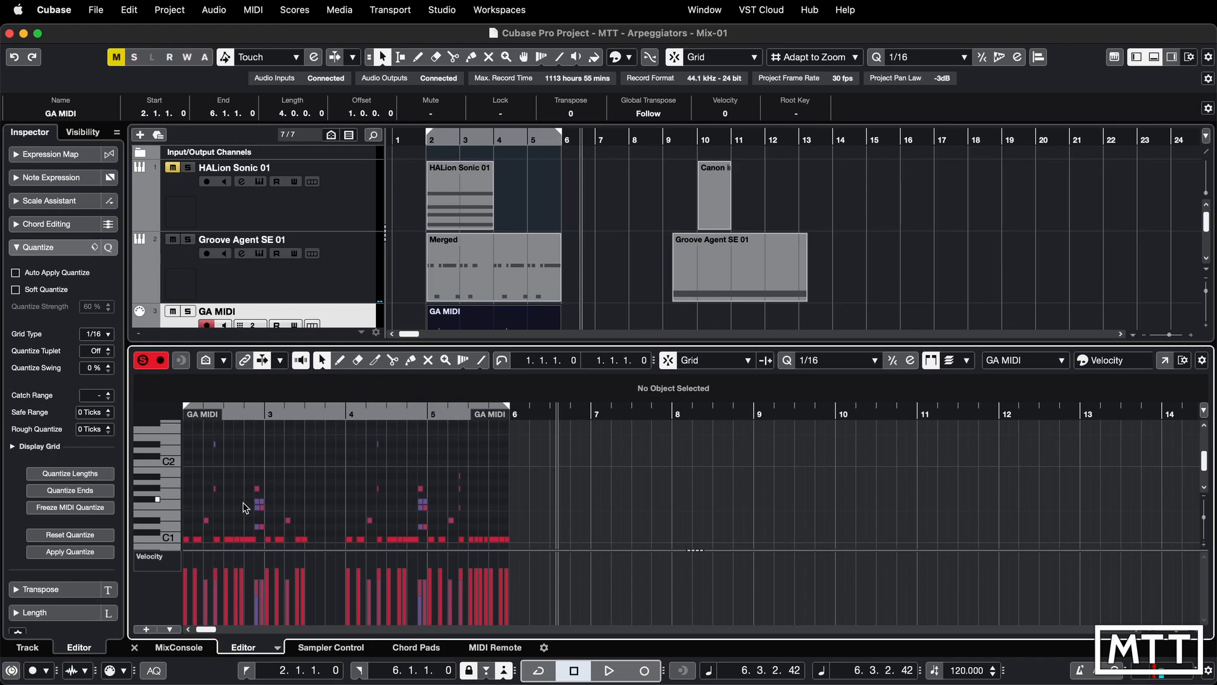
{"action": "scroll", "coordinate": [237, 515], "scroll_direction": "down", "scroll_amount": 5}
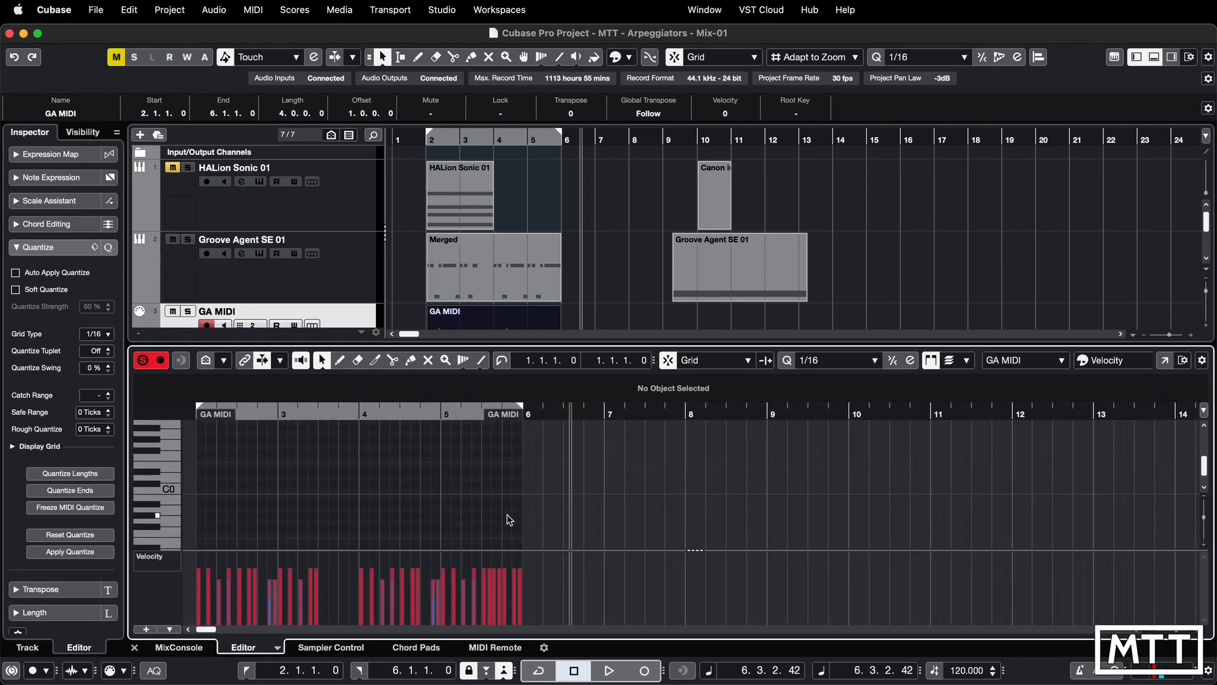
{"action": "scroll", "coordinate": [326, 489], "scroll_direction": "up", "scroll_amount": 5}
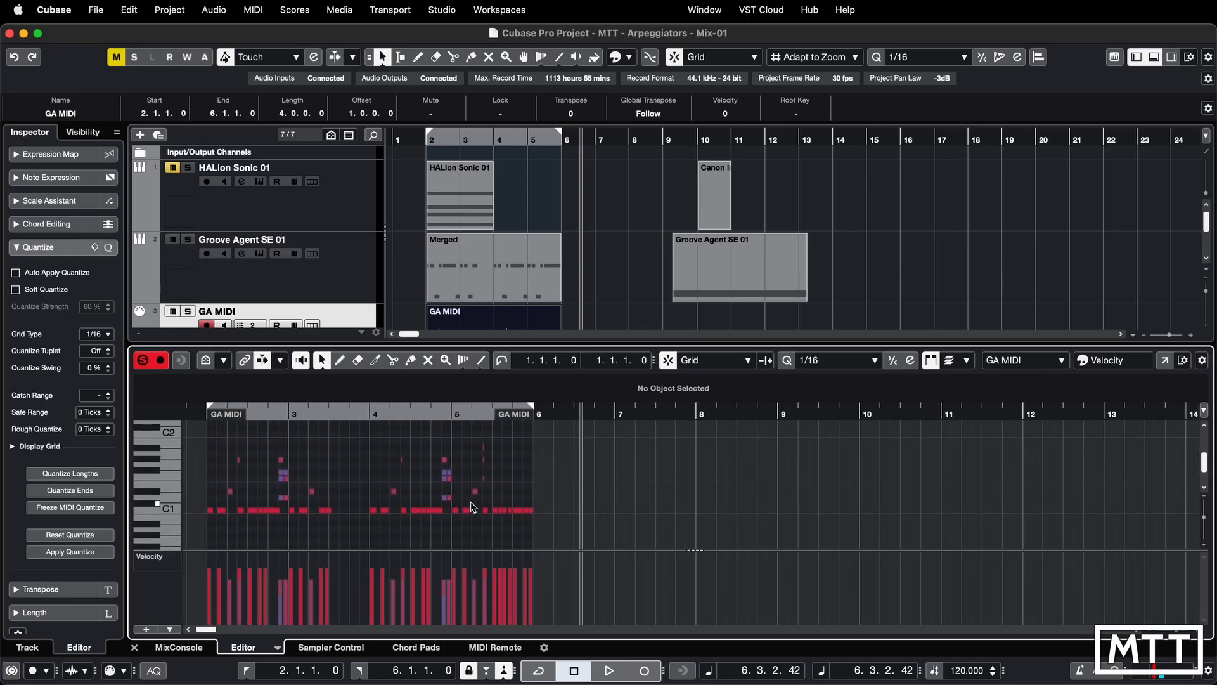
{"action": "key", "text": "Return"}
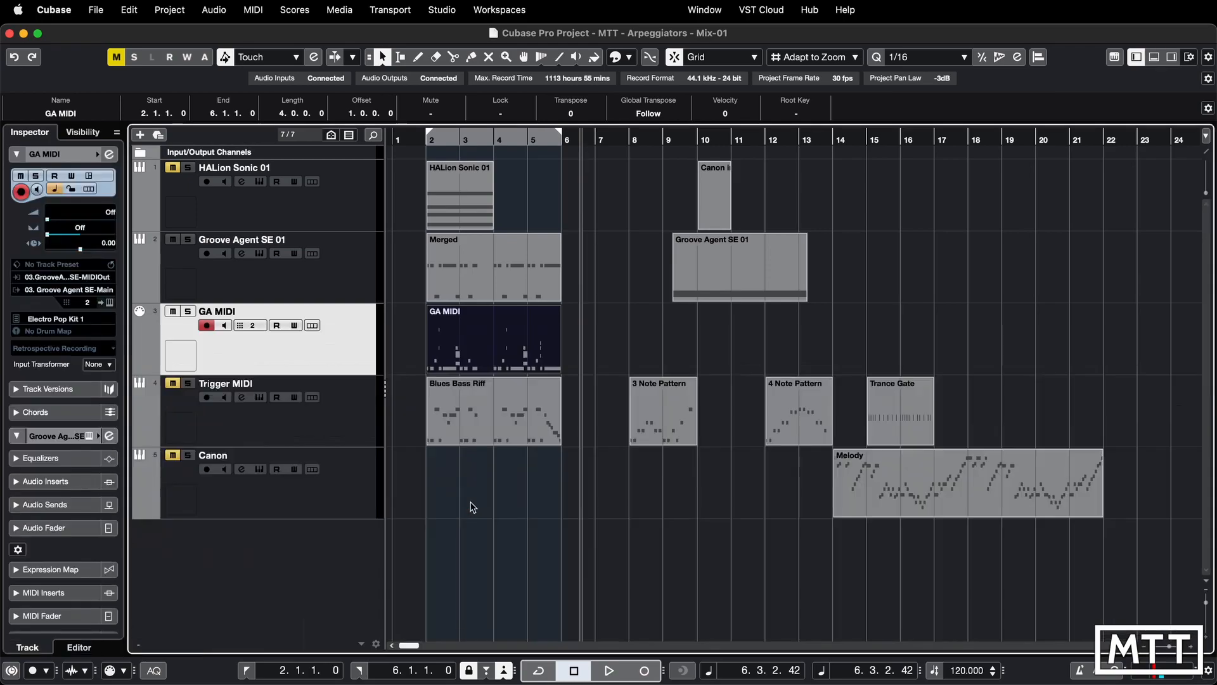
Reopen the GA MIDI part's notes, audition individual drum hits near the ends of bars 2 and 4, and close the editor
{"action": "left_click", "coordinate": [632, 322]}
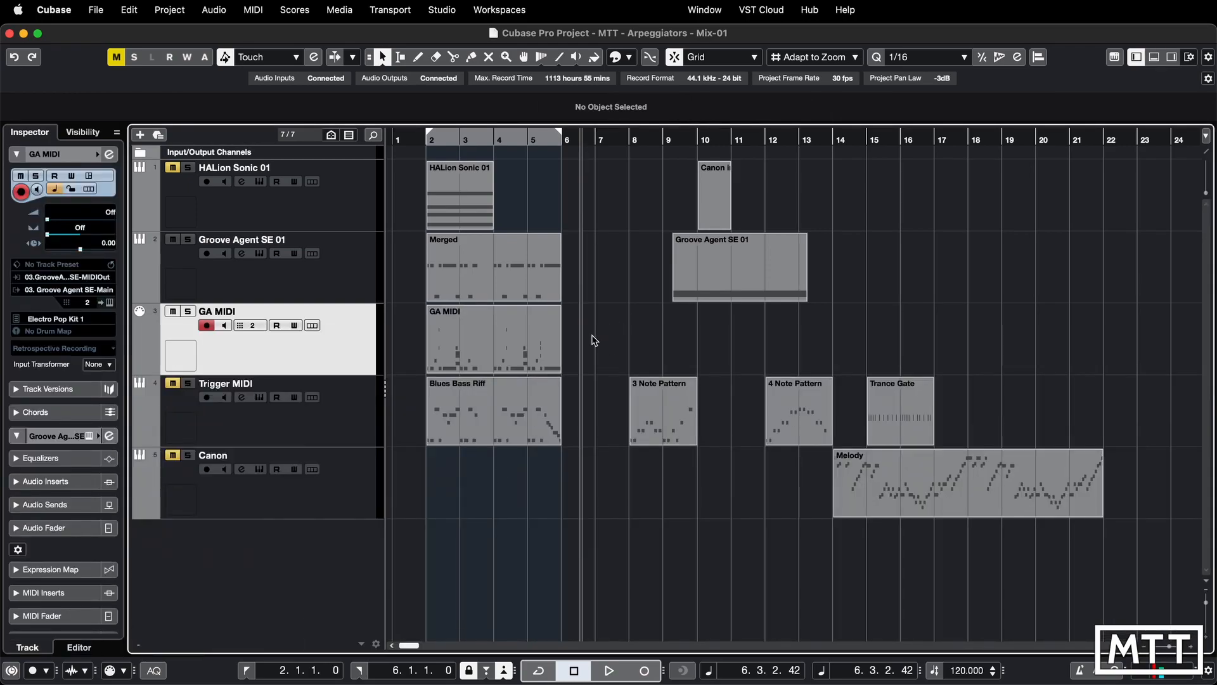
{"action": "double_click", "coordinate": [496, 348]}
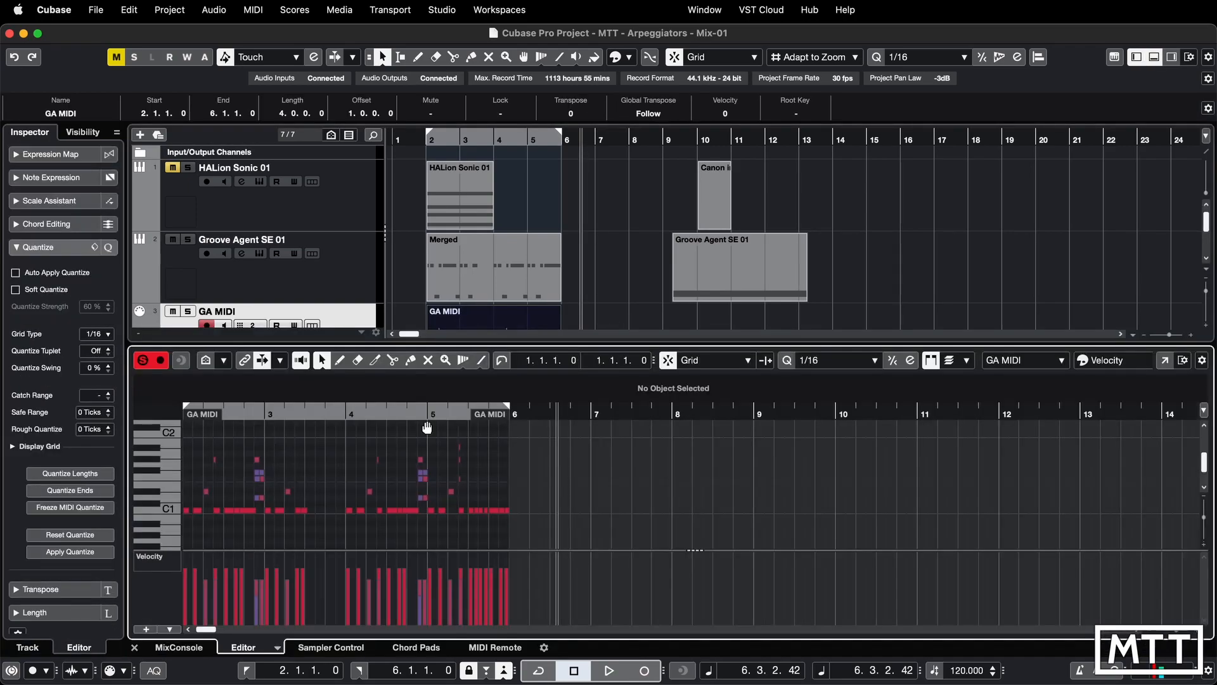
{"action": "left_click", "coordinate": [263, 479]}
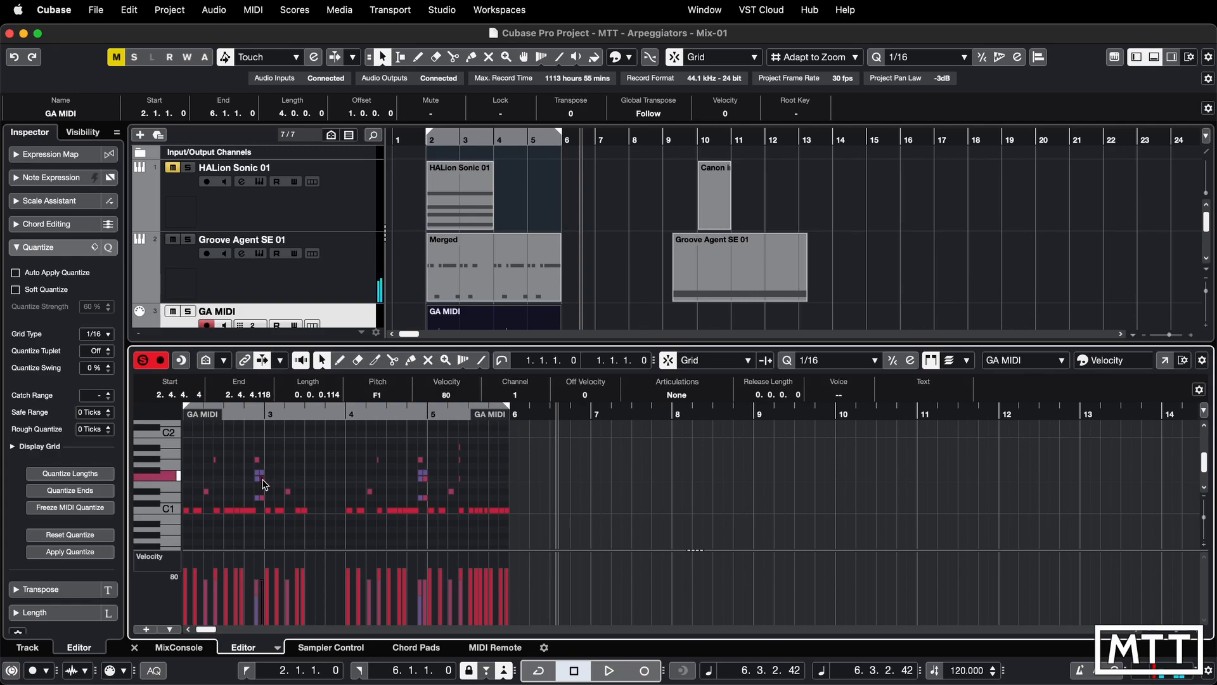
{"action": "left_click", "coordinate": [258, 477]}
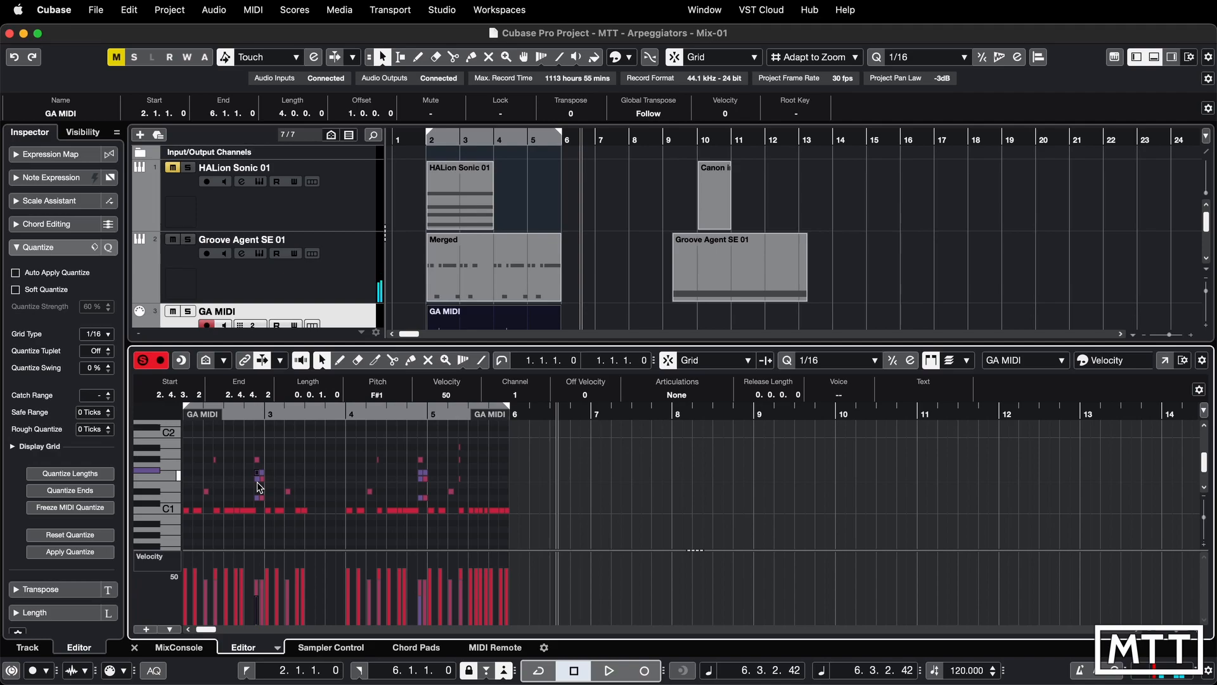
{"action": "left_click", "coordinate": [259, 483]}
{"action": "left_click", "coordinate": [260, 497]}
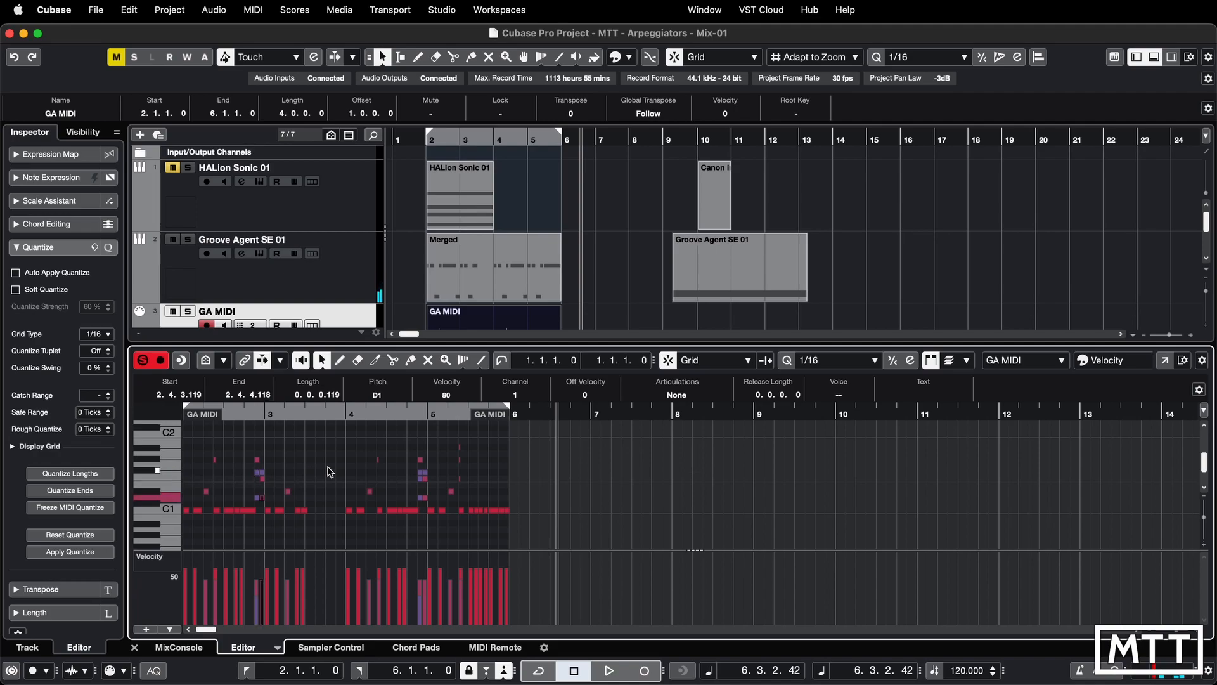
{"action": "left_click", "coordinate": [422, 483]}
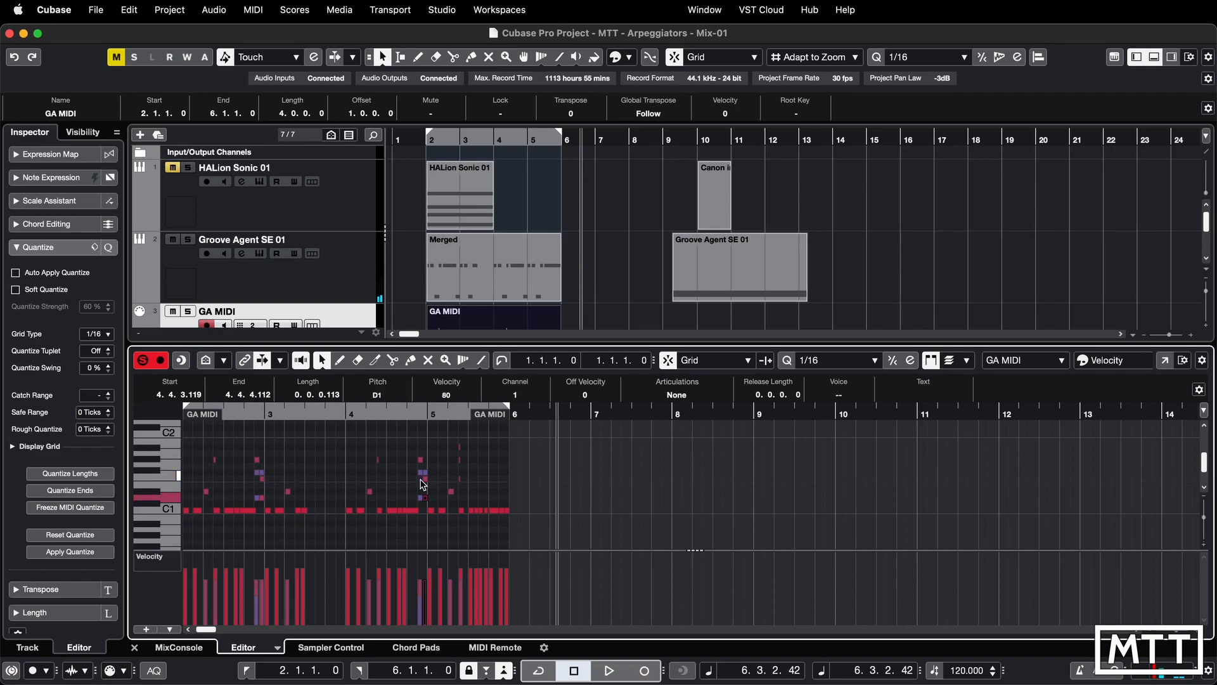
{"action": "left_click", "coordinate": [429, 503]}
{"action": "left_click", "coordinate": [424, 498]}
{"action": "key", "text": "Right"}
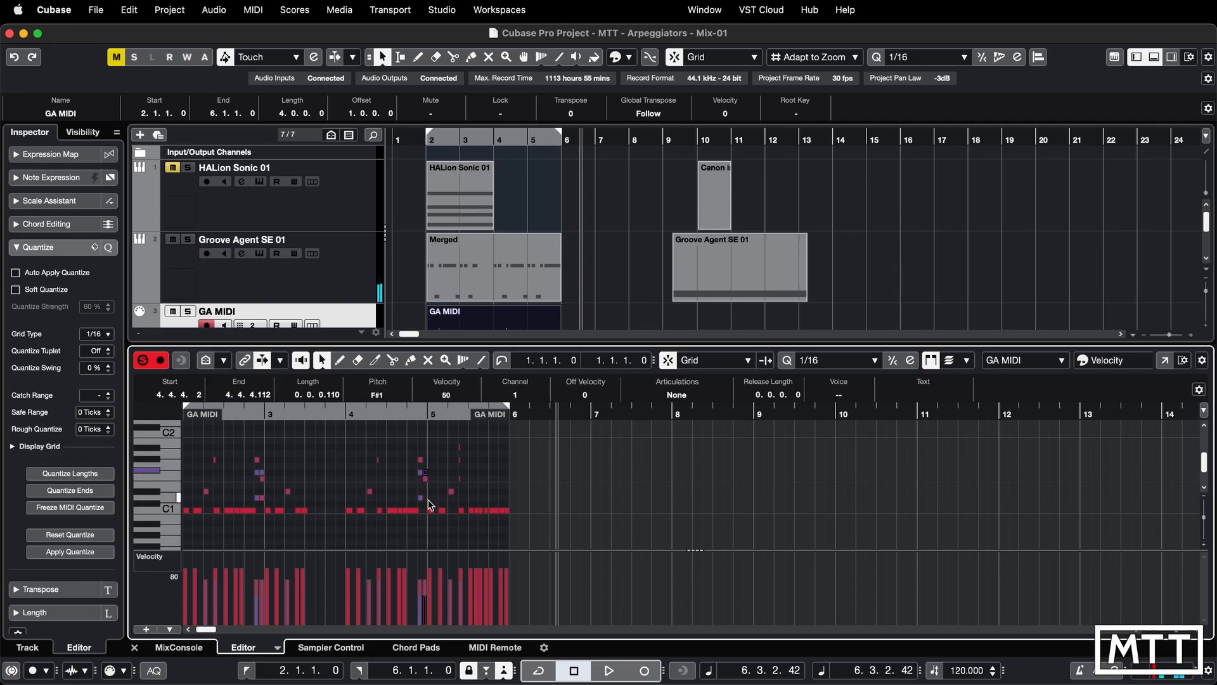
{"action": "left_click", "coordinate": [456, 501]}
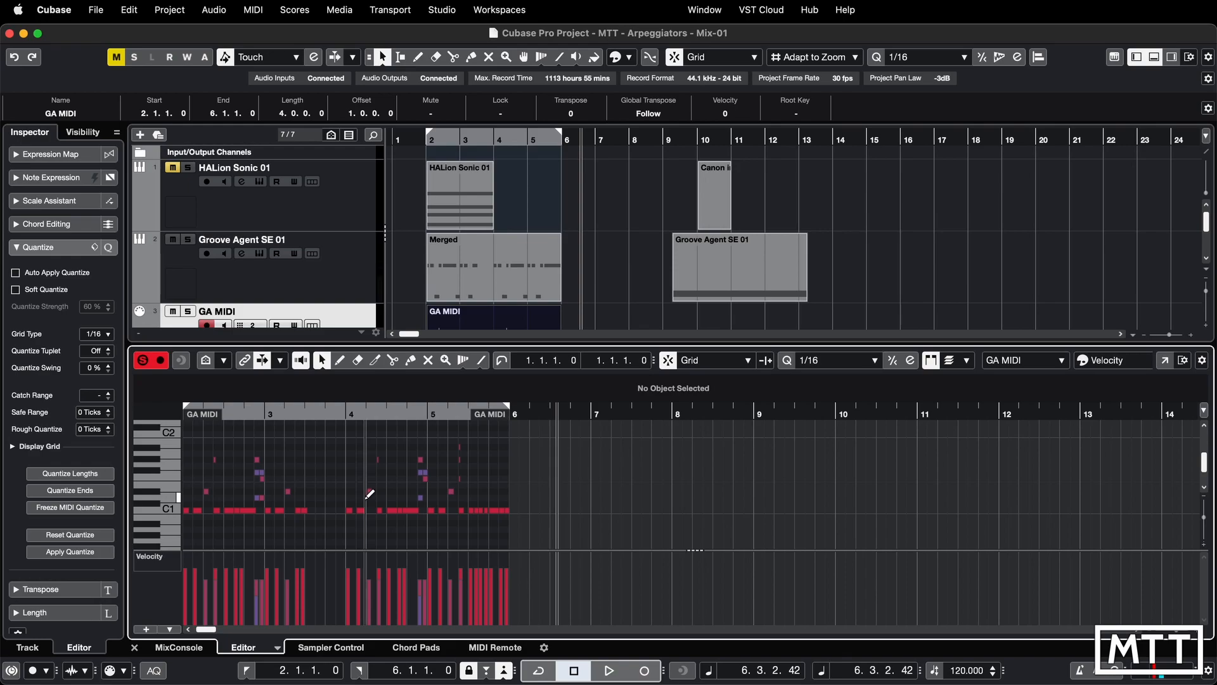
{"action": "key", "text": "alt+super+b"}
Move the Merged part to bar 14 and put the GA MIDI part in its place at bar 2 on the Groove Agent SE 01 track
{"action": "left_click", "coordinate": [588, 320]}
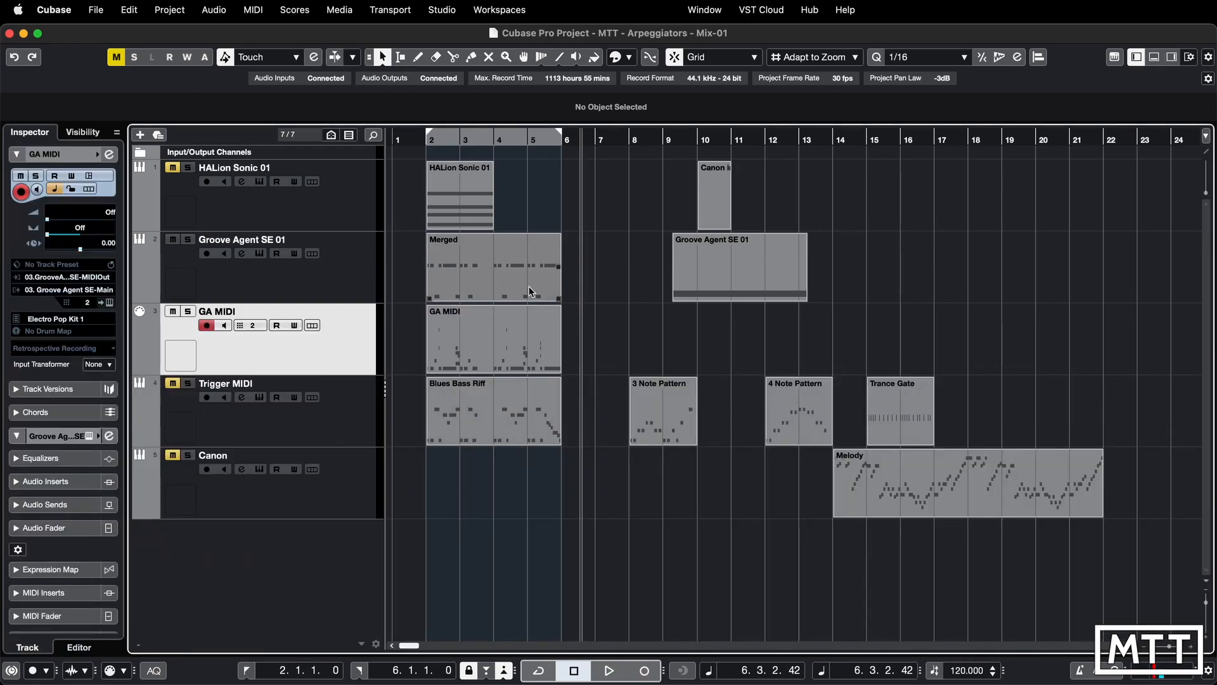
{"action": "left_click", "coordinate": [496, 276]}
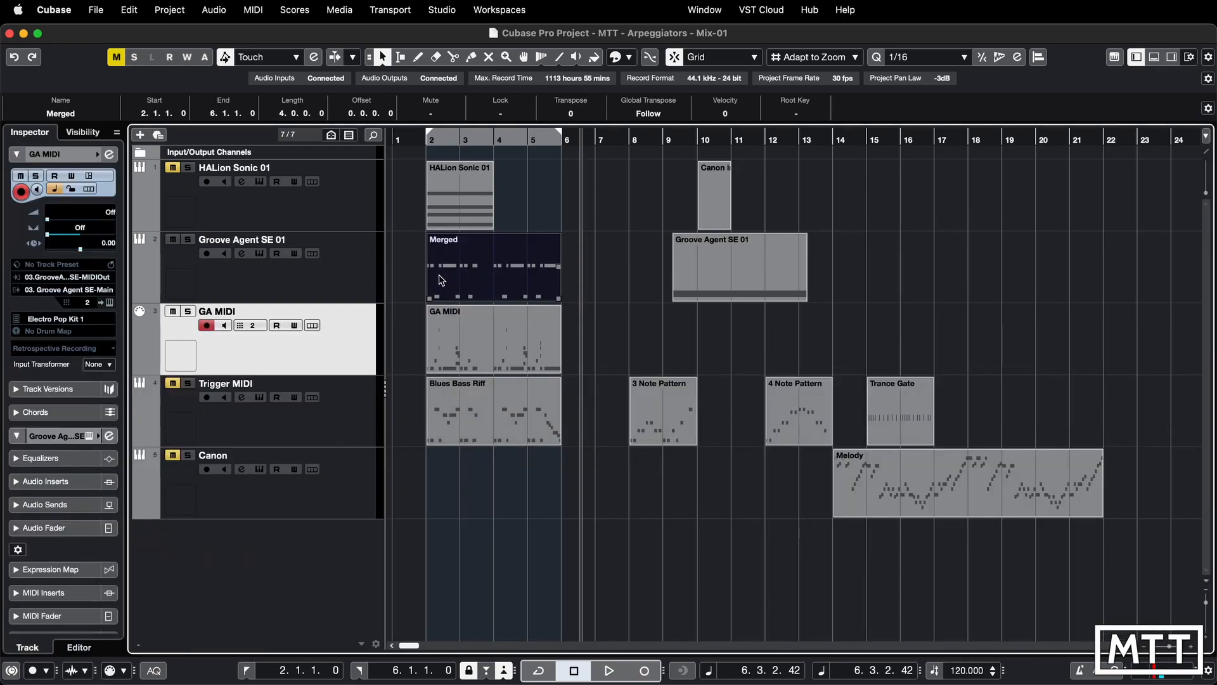
{"action": "left_click_drag", "start_coordinate": [442, 280], "coordinate": [841, 282]}
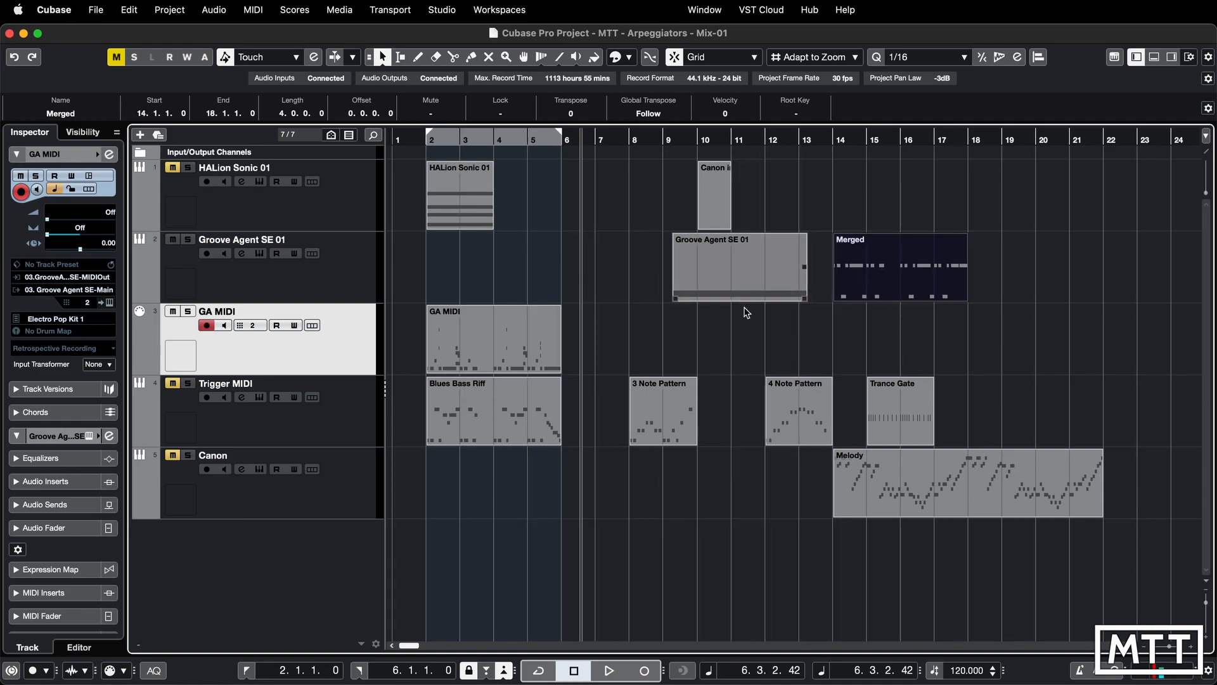
{"action": "left_click_drag", "start_coordinate": [485, 336], "coordinate": [485, 298]}
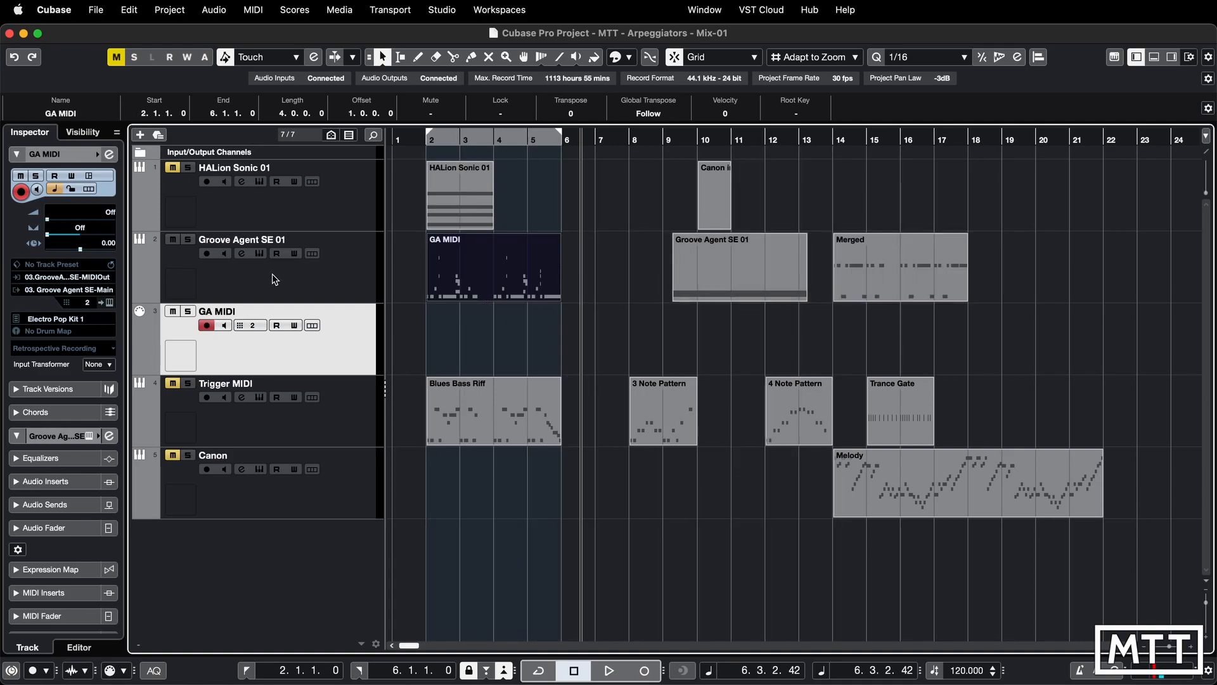
Solo the Groove Agent SE 01 track and play back the GA MIDI part from bar 2, zoomed in horizontally
{"action": "left_click", "coordinate": [191, 237]}
{"action": "left_click", "coordinate": [189, 239]}
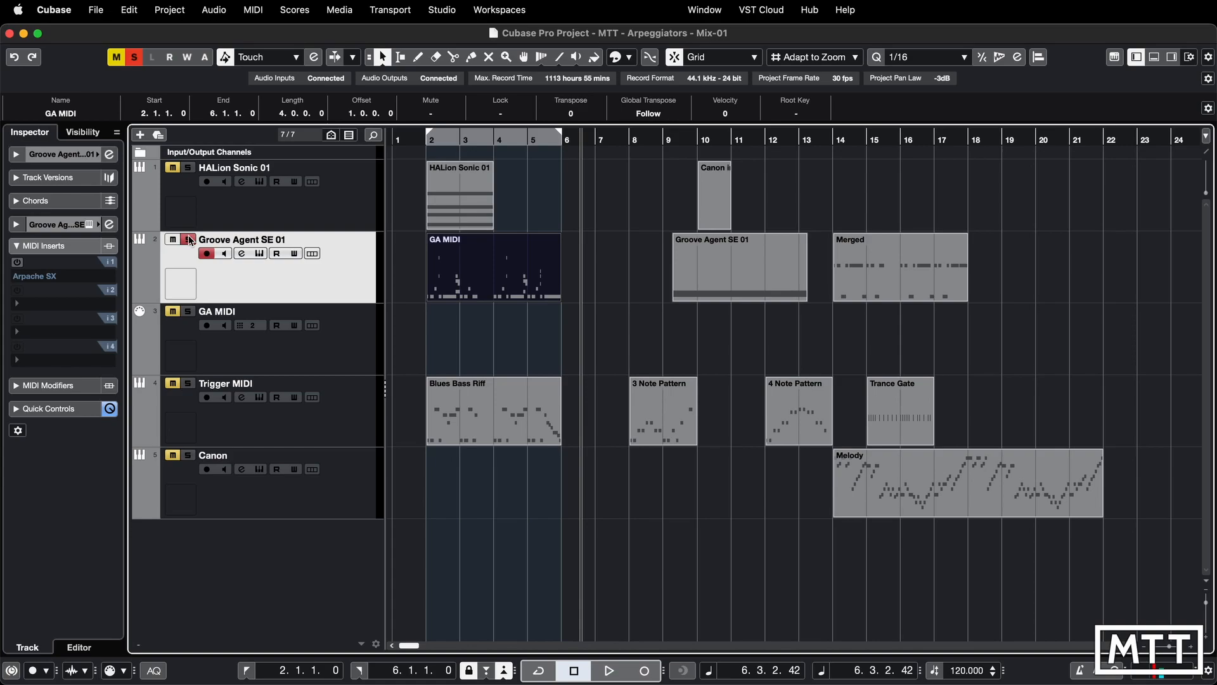
{"action": "key", "text": "space"}
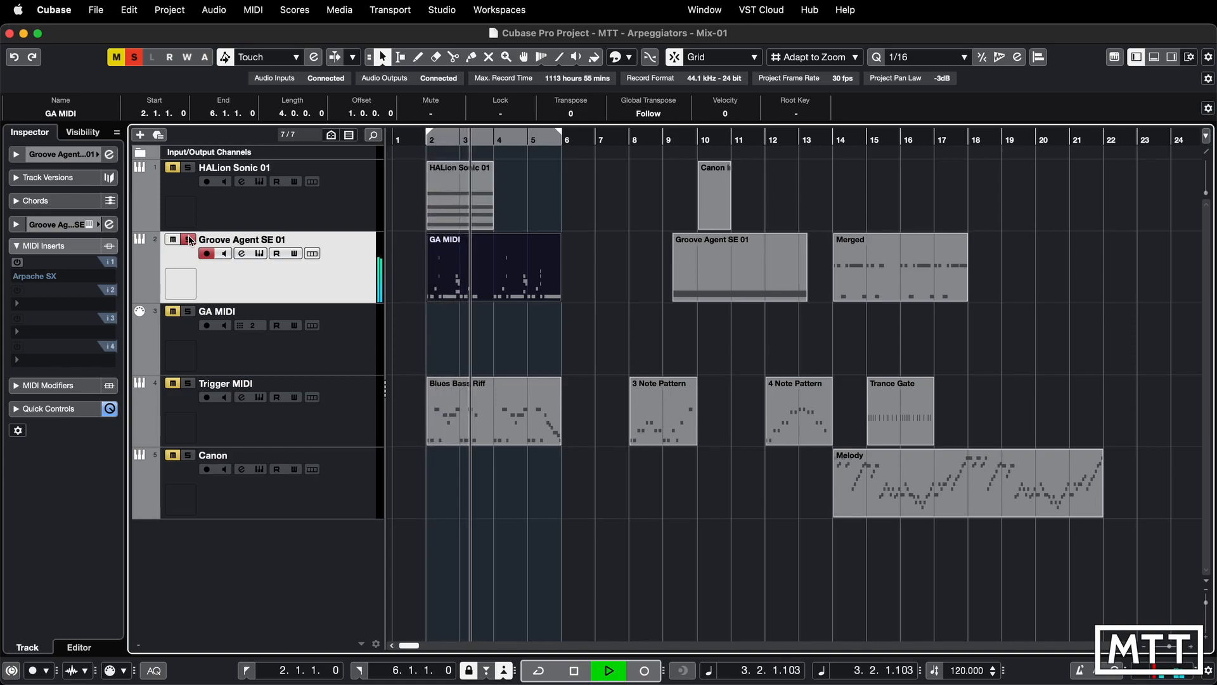
{"action": "key", "text": "h"}
{"action": "key", "text": "h"}
{"action": "key", "text": "h"}
{"action": "key", "text": "h"}
{"action": "key", "text": "h"}
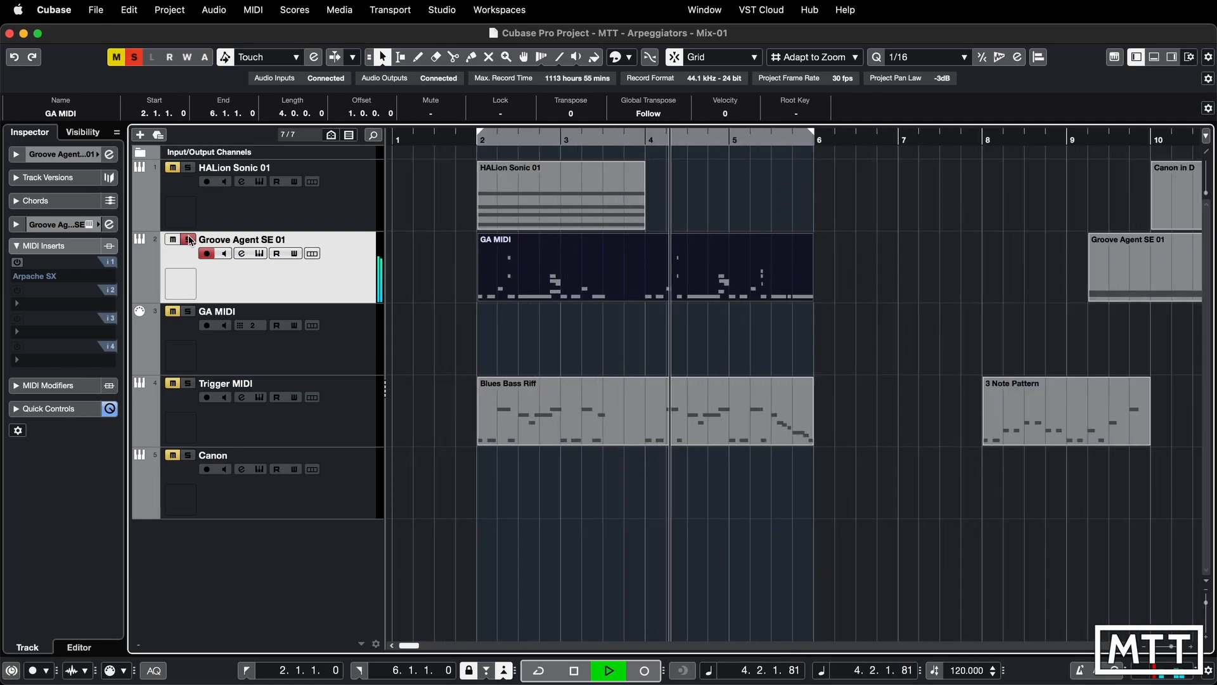